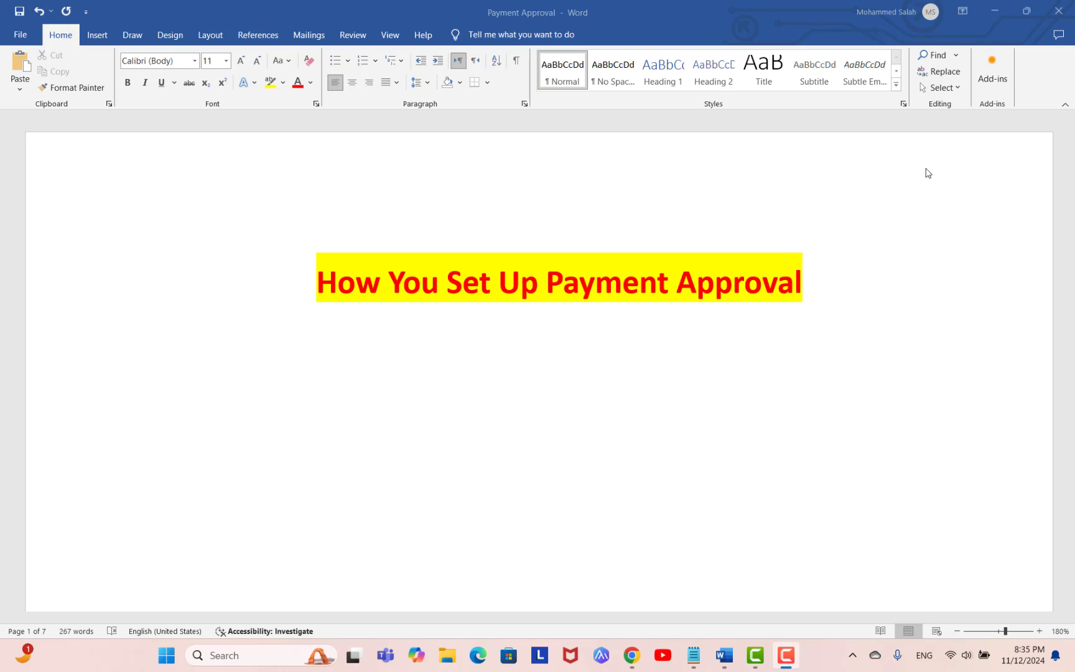
Step: Read through the Payment Approval document's explanation of payment approval and its setup actions
scroll(925, 173, "down", 3)
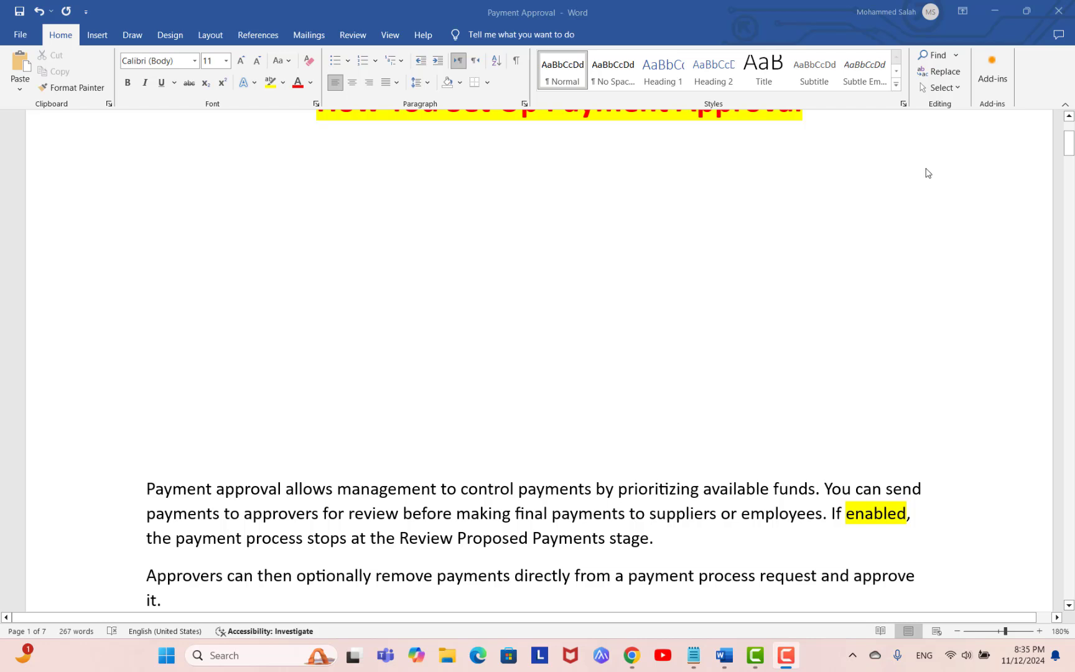
scroll(925, 173, "down", 1)
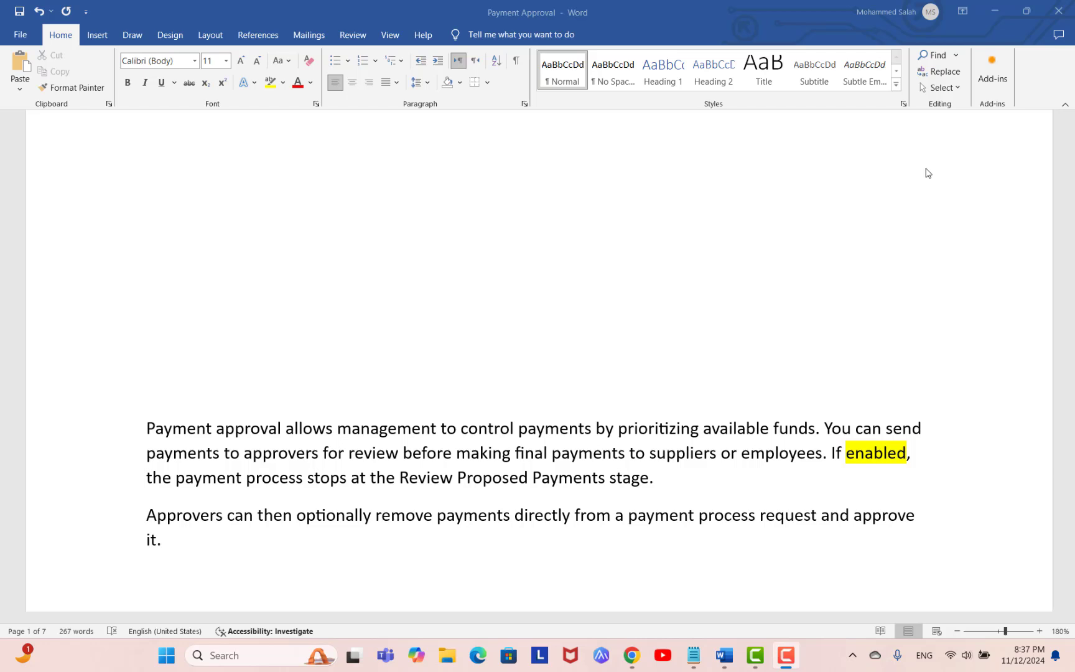
scroll(927, 173, "down", 5)
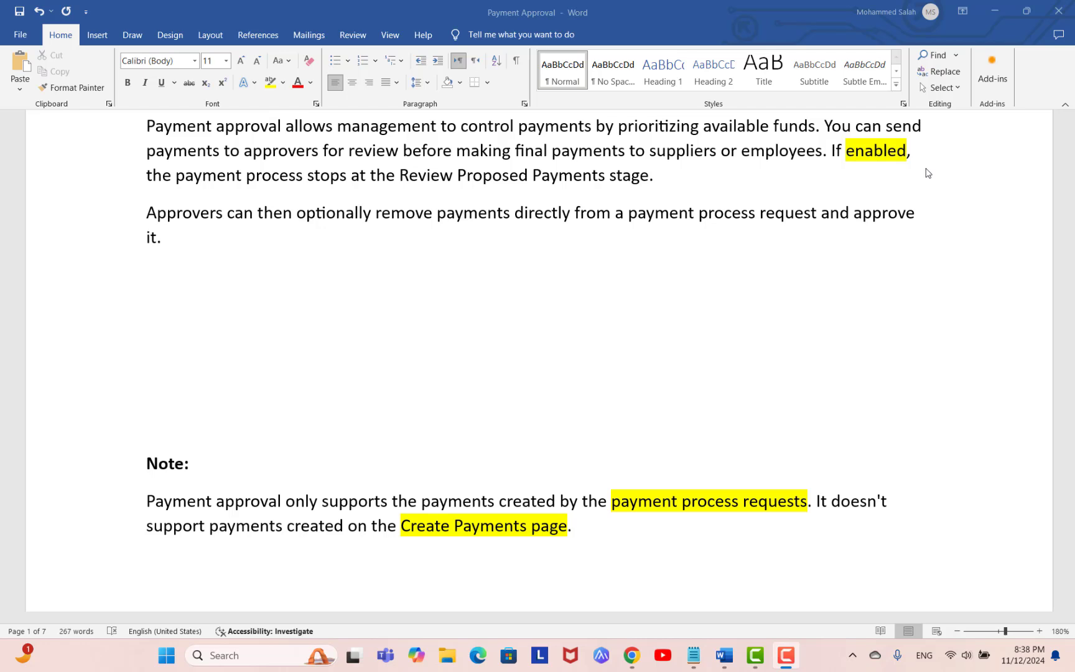
scroll(938, 312, "down", 3)
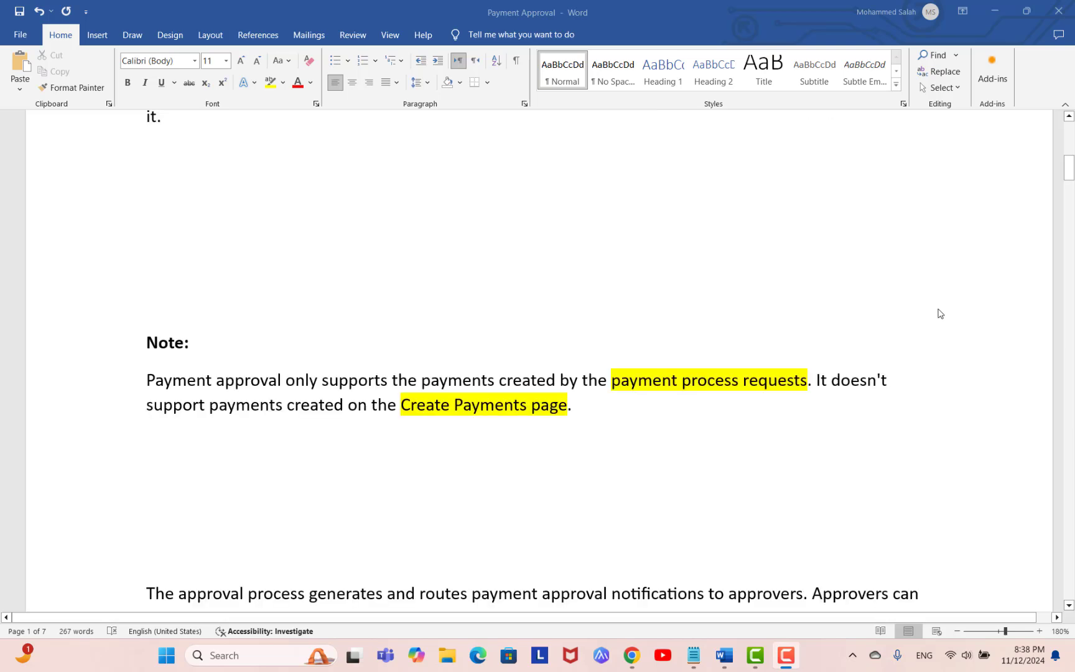
scroll(939, 312, "down", 1)
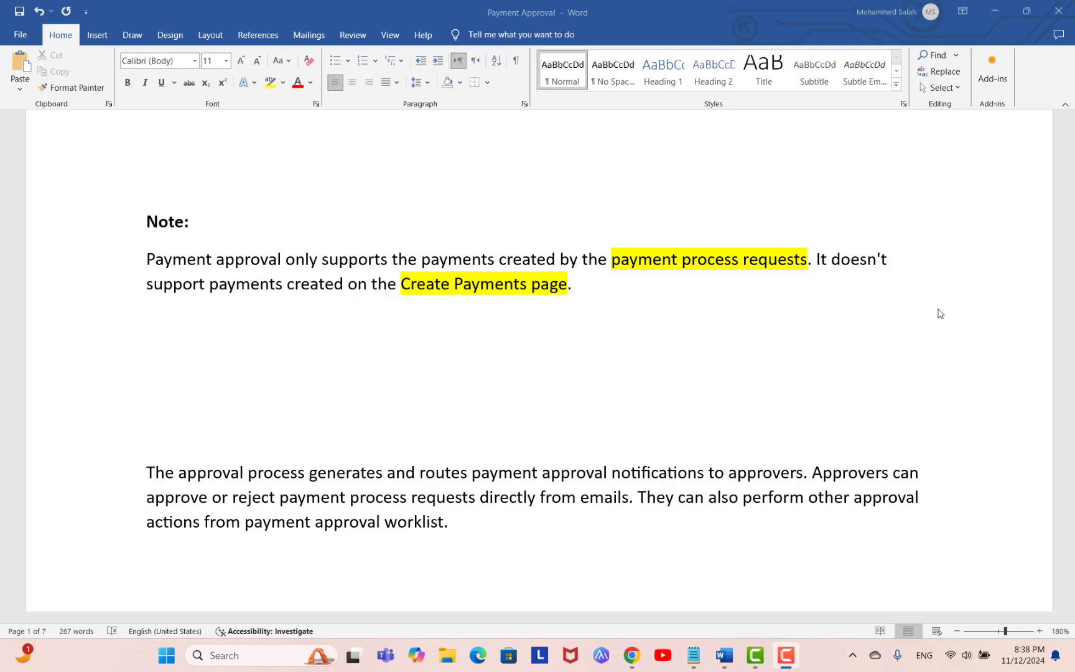
scroll(939, 313, "down", 10)
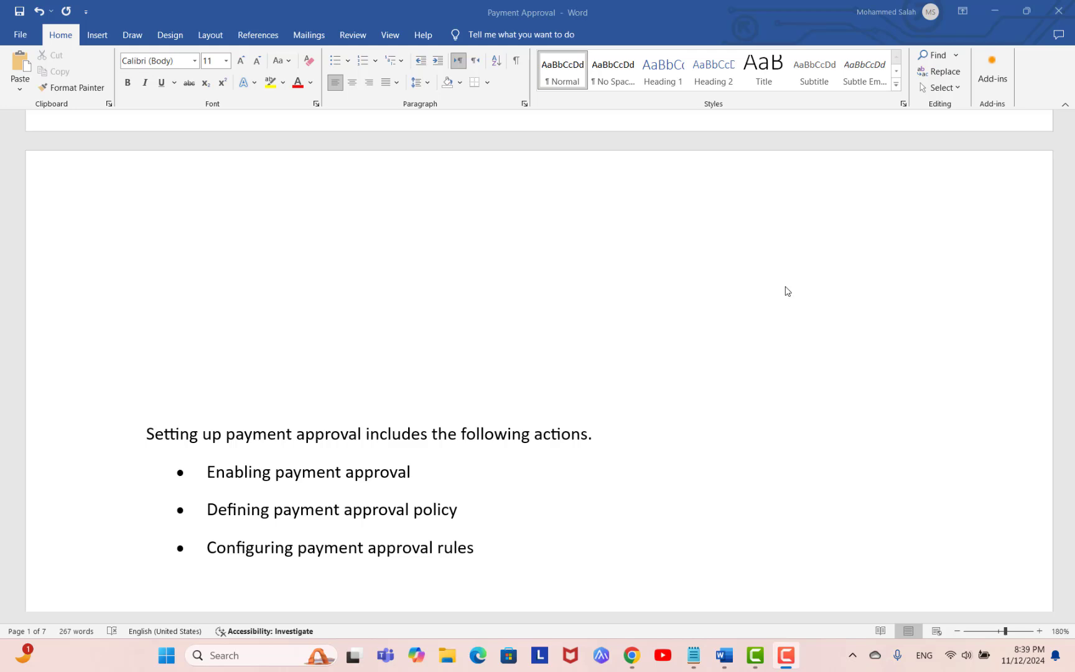
Step: Switch to the browser and reload the Oracle Fusion Cloud home page
key("alt+Tab")
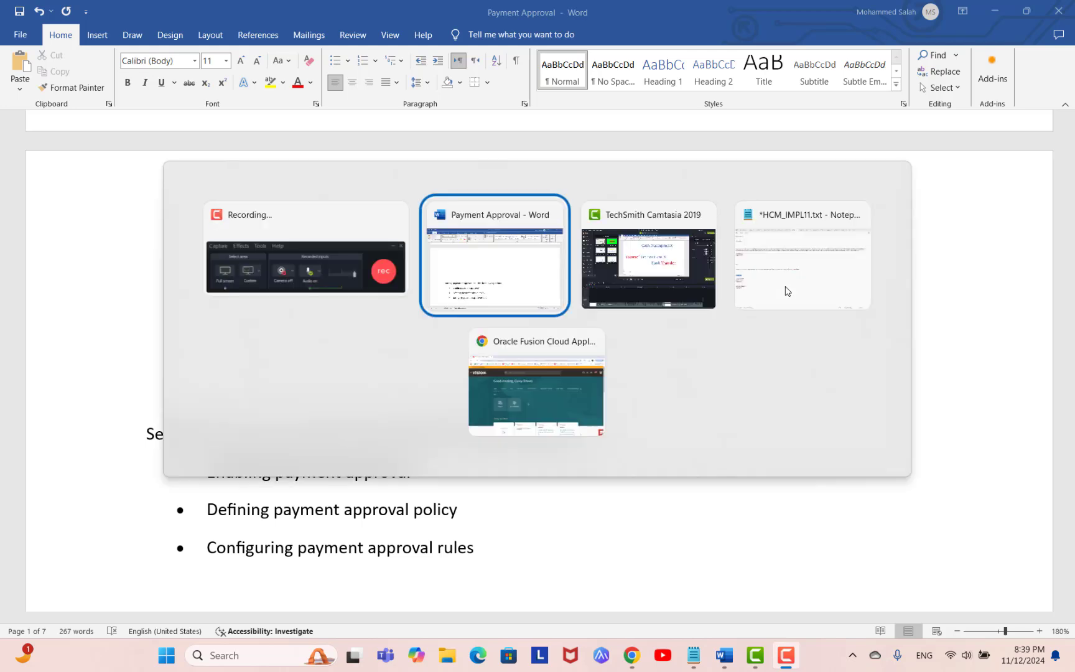
key("alt+Tab")
key("alt+Tab")
key("alt+Tab")
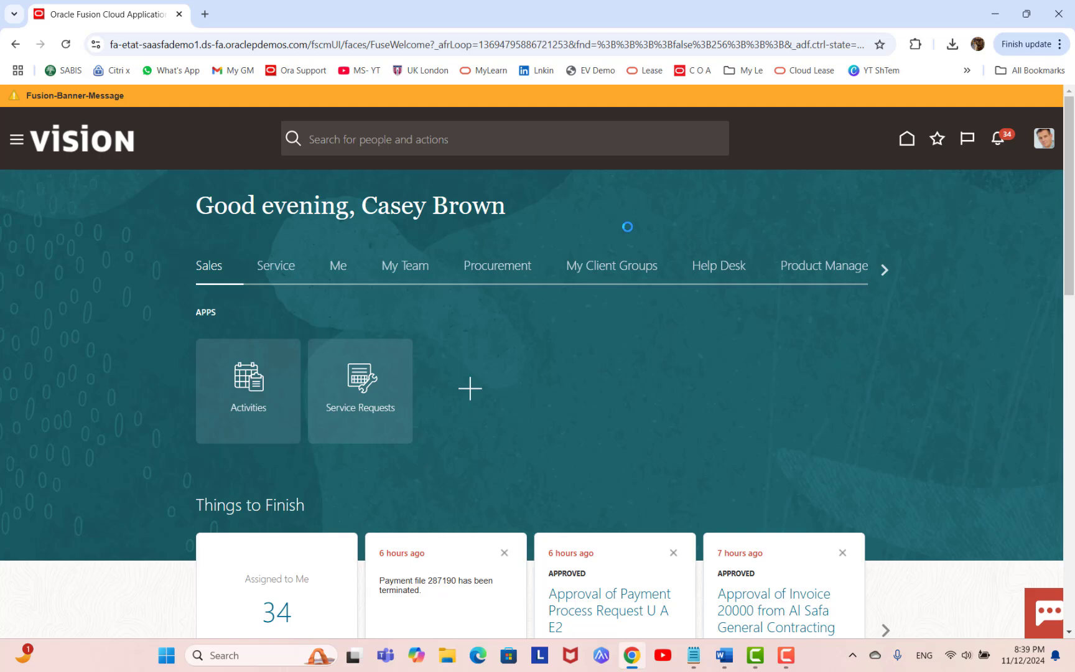
left_click(64, 44)
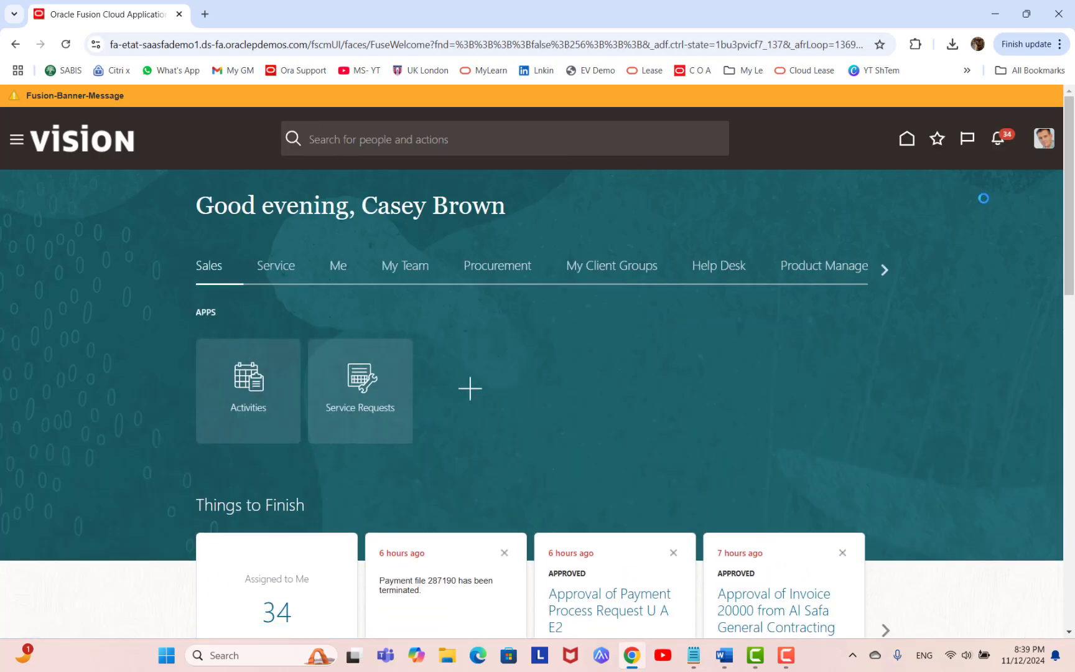
Step: Open Setup and Maintenance, search tasks for manage disbur, and open Manage Disbursement System Options
left_click(1044, 138)
left_click(815, 347)
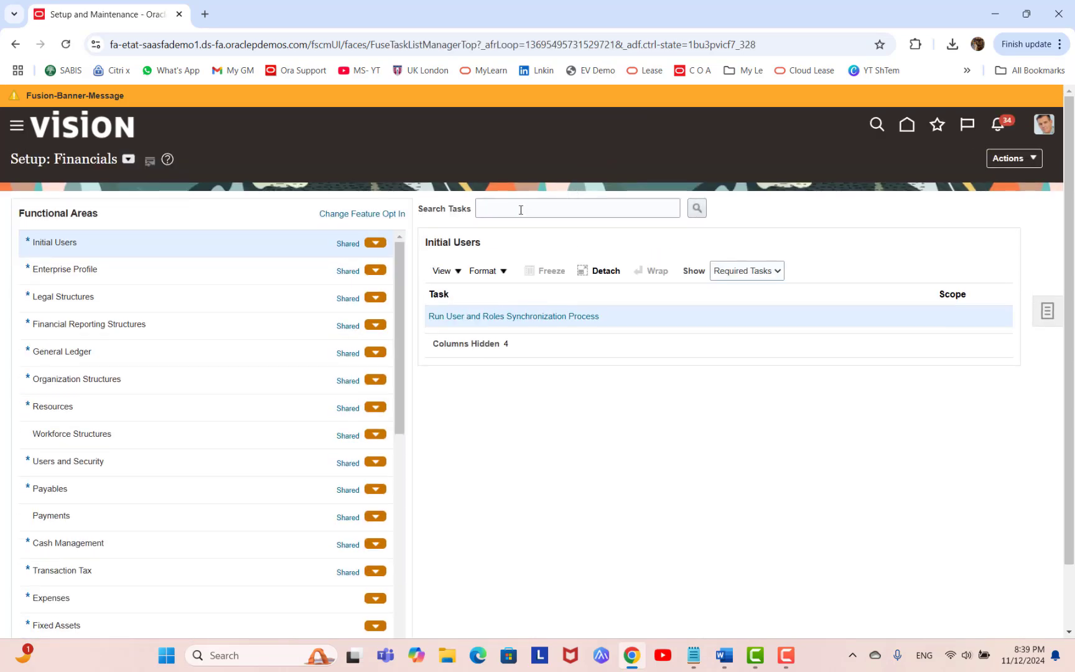
left_click(520, 210)
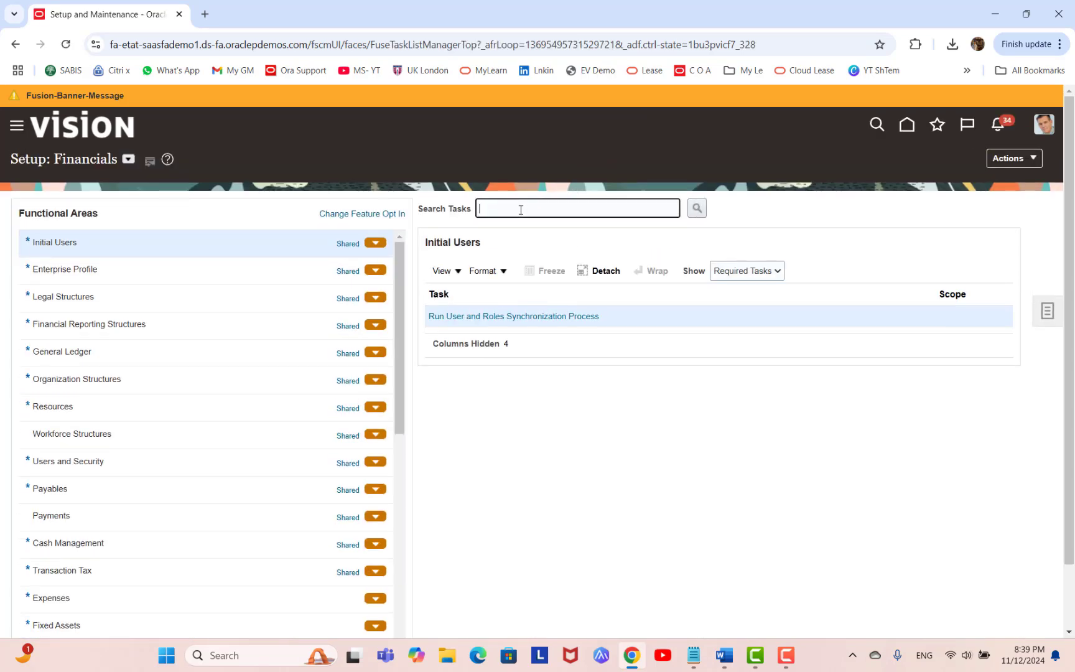
type("manage disbur")
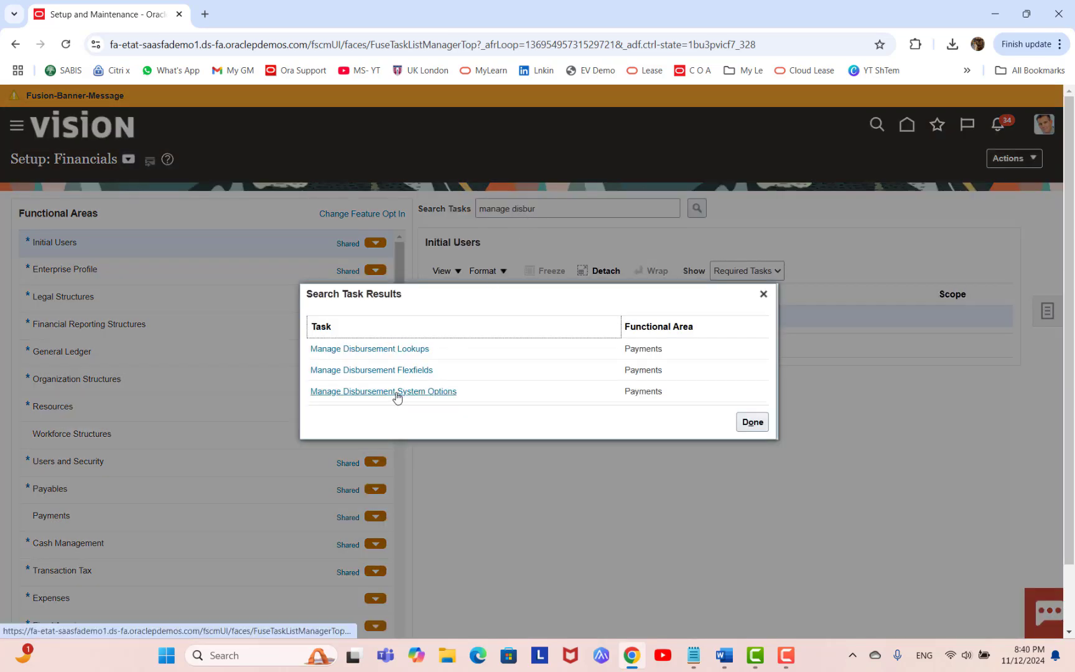
left_click(398, 391)
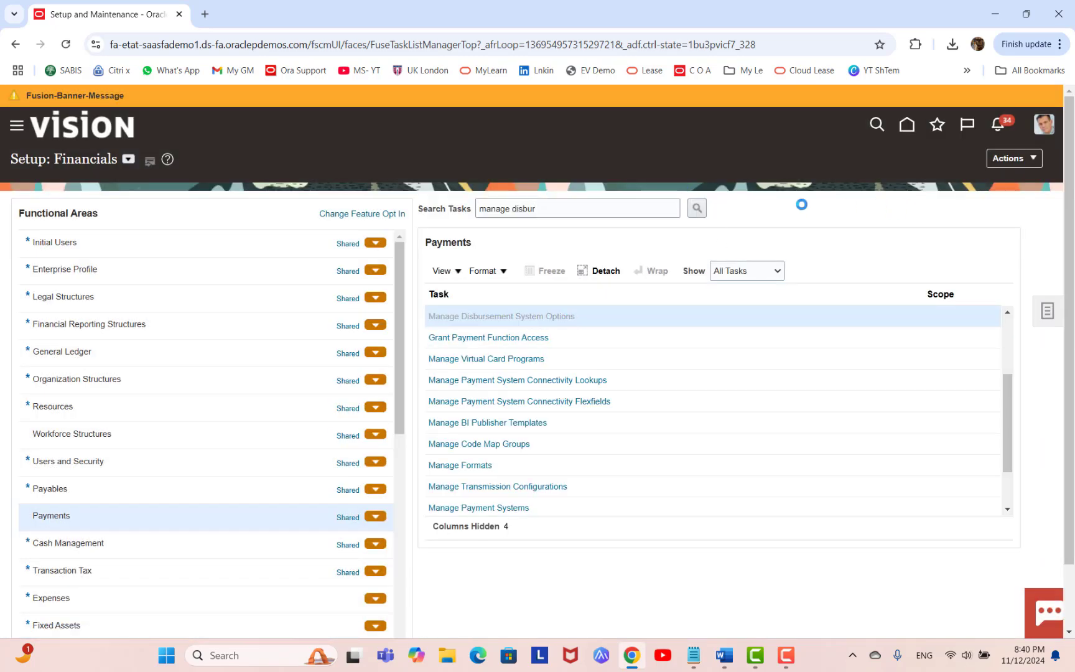
Step: Set the status report format to Payment Process Request Status Report Format and save and close the disbursement system options
scroll(722, 308, "down", 3)
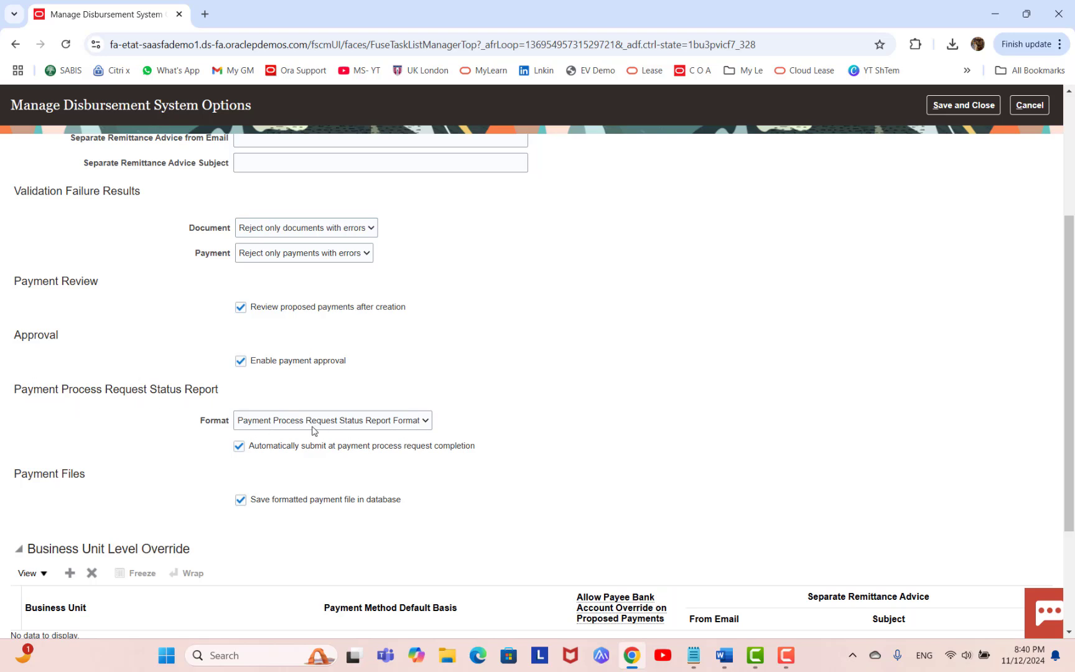
left_click(428, 421)
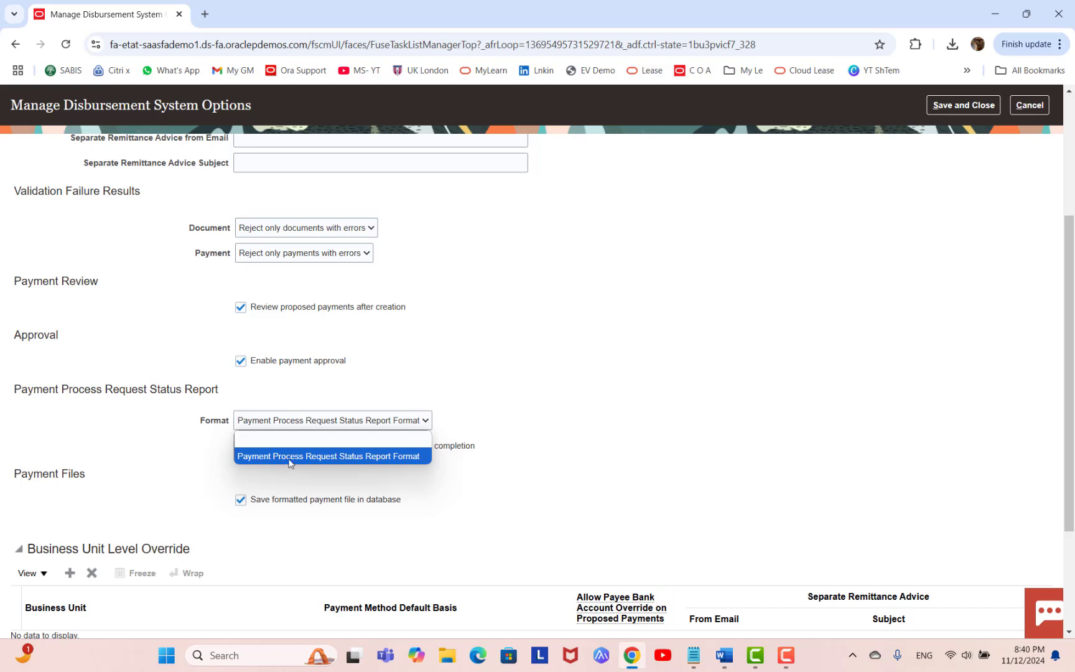
left_click(415, 458)
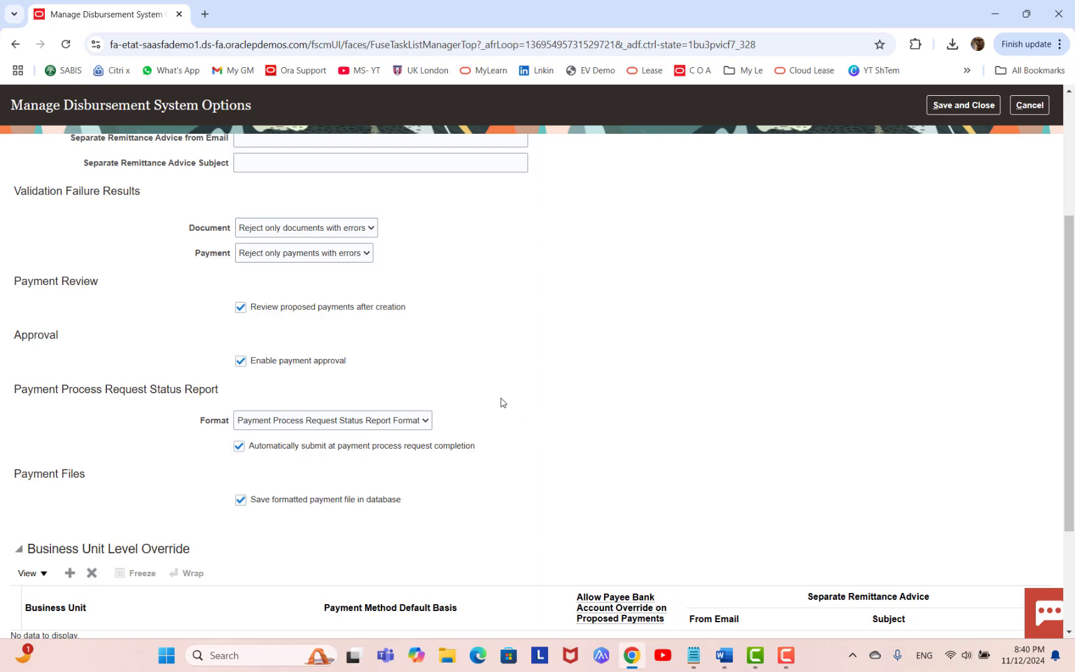
scroll(507, 396, "up", 5)
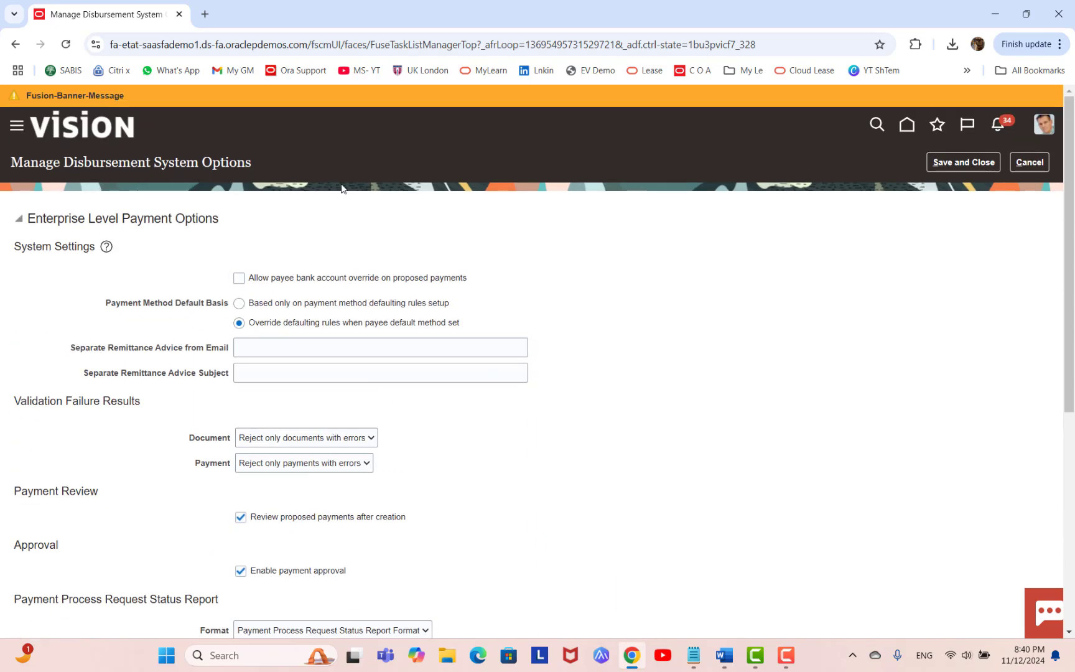
scroll(580, 271, "down", 3)
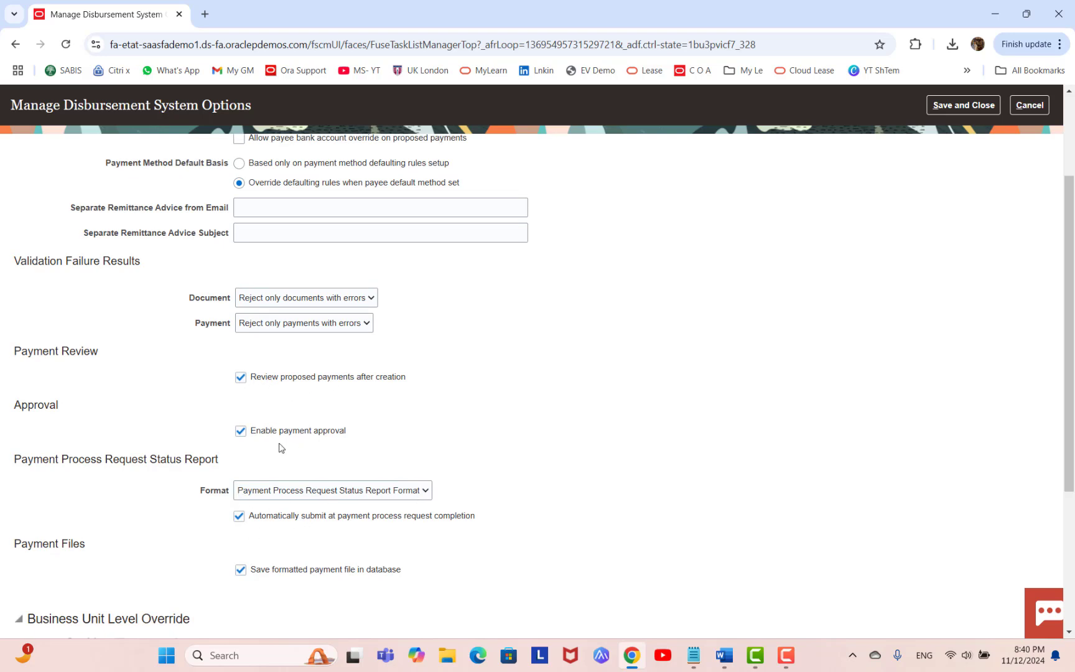
scroll(964, 307, "up", 3)
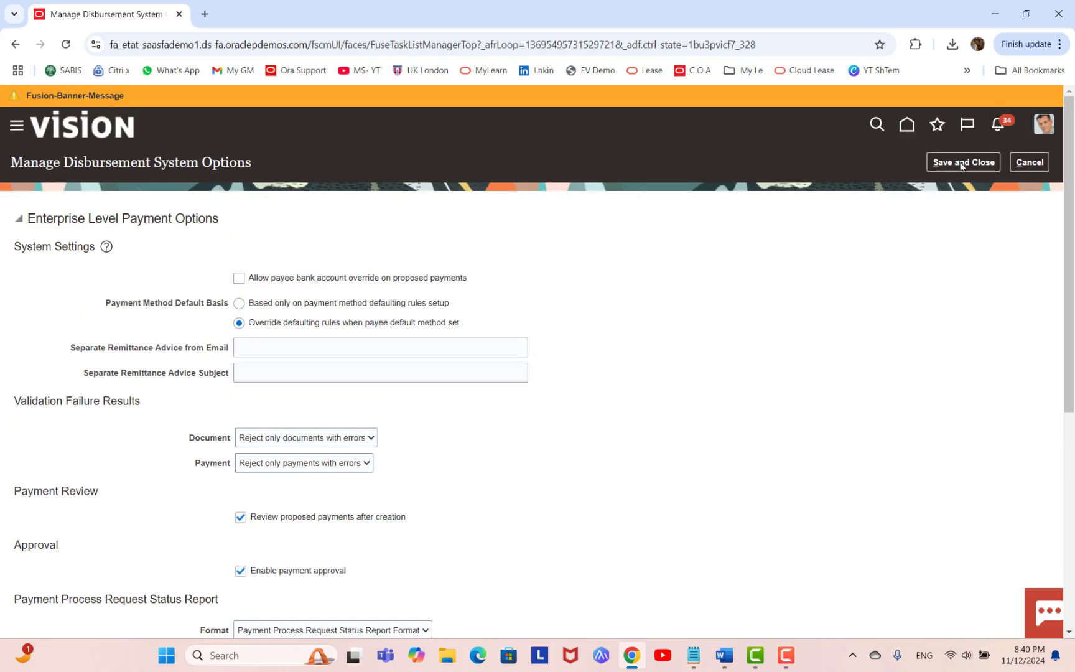
left_click(962, 162)
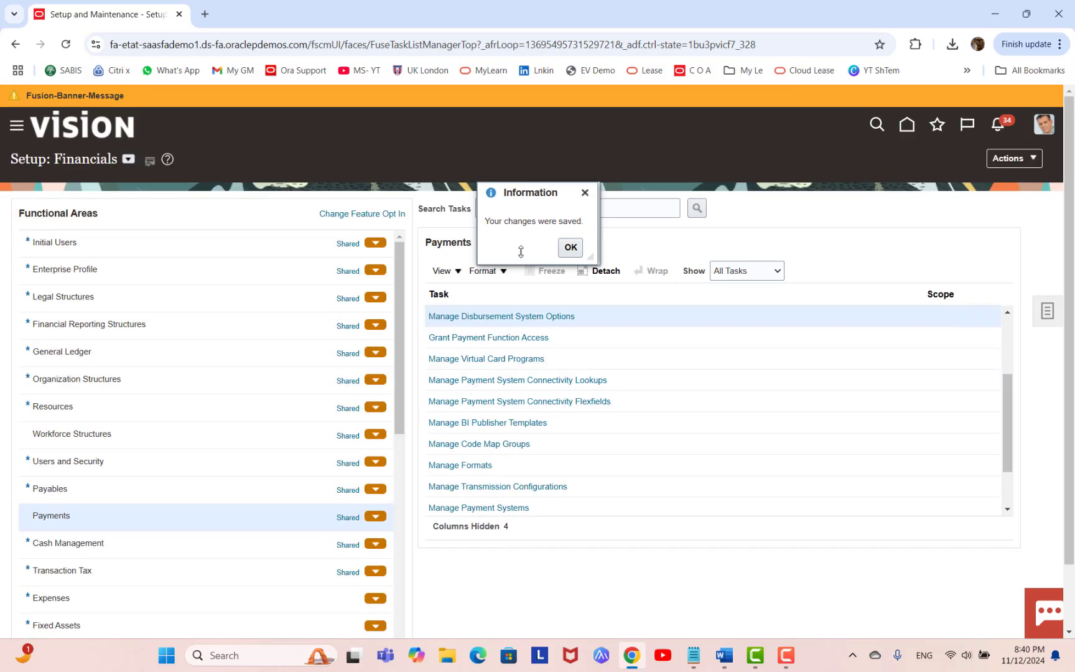
left_click(569, 248)
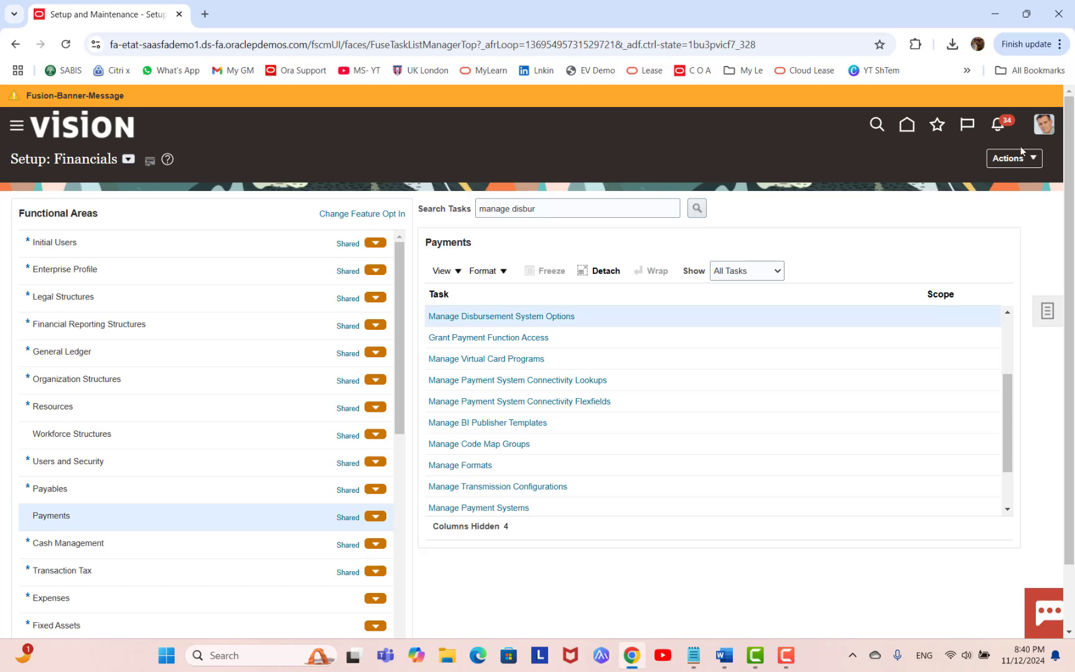
Step: Open the full notifications list from the notifications bell
left_click(999, 128)
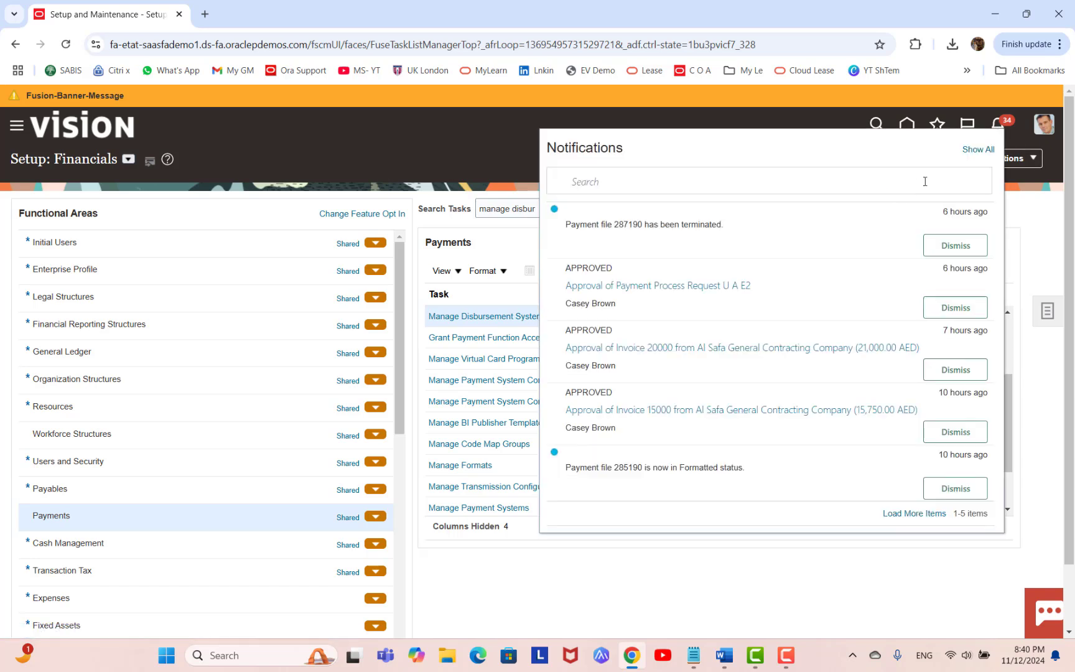
left_click(968, 149)
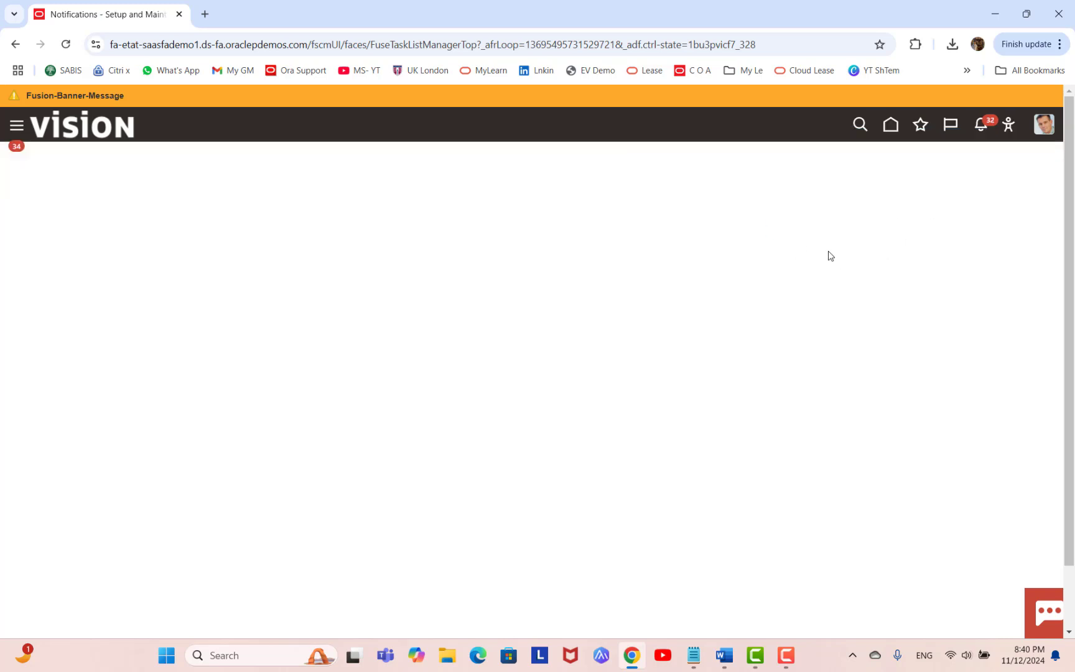
left_click(64, 44)
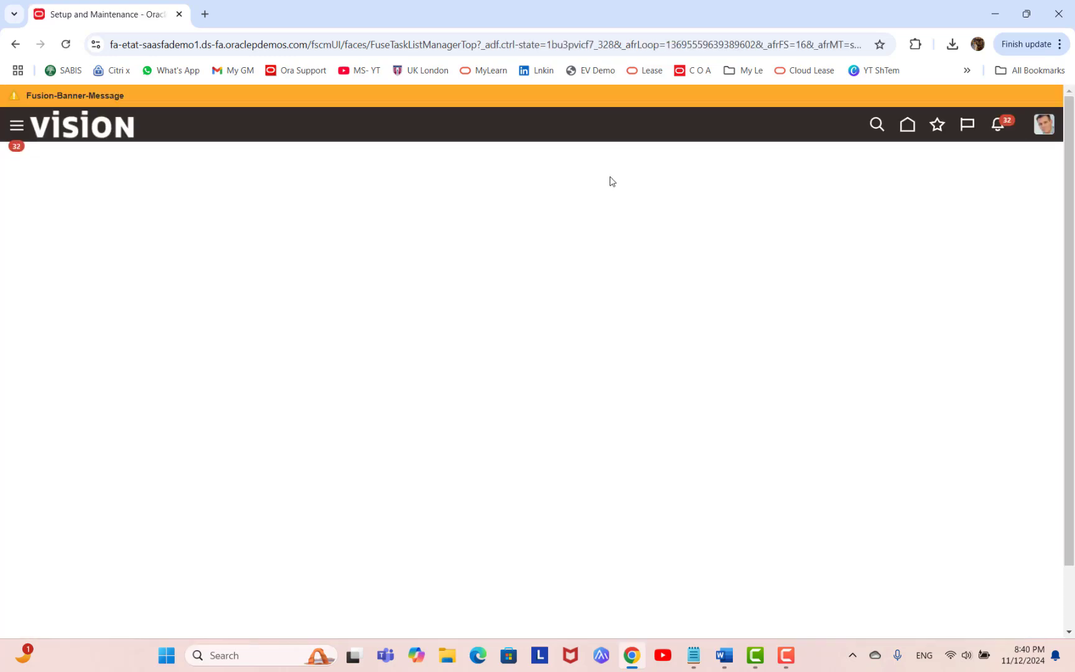
left_click(998, 126)
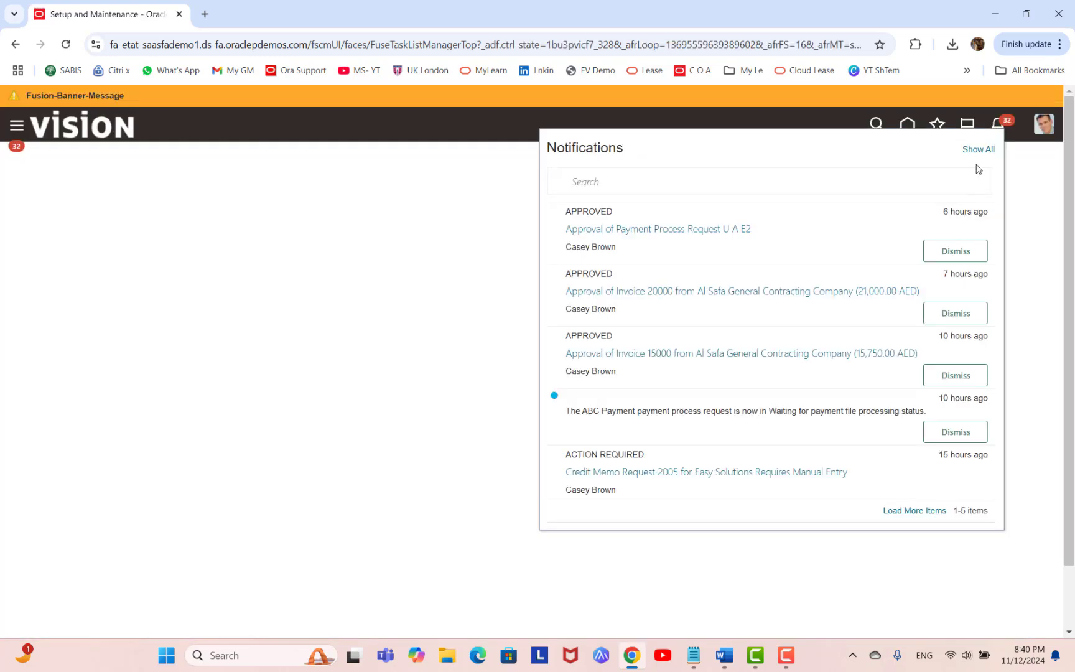
left_click(962, 151)
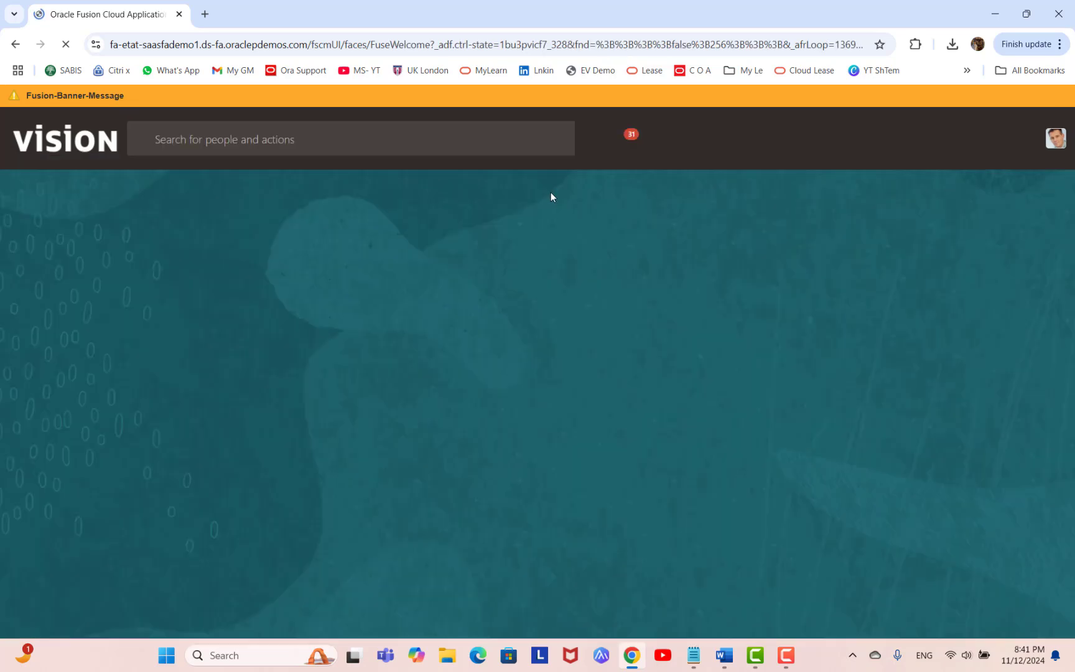
left_click(999, 141)
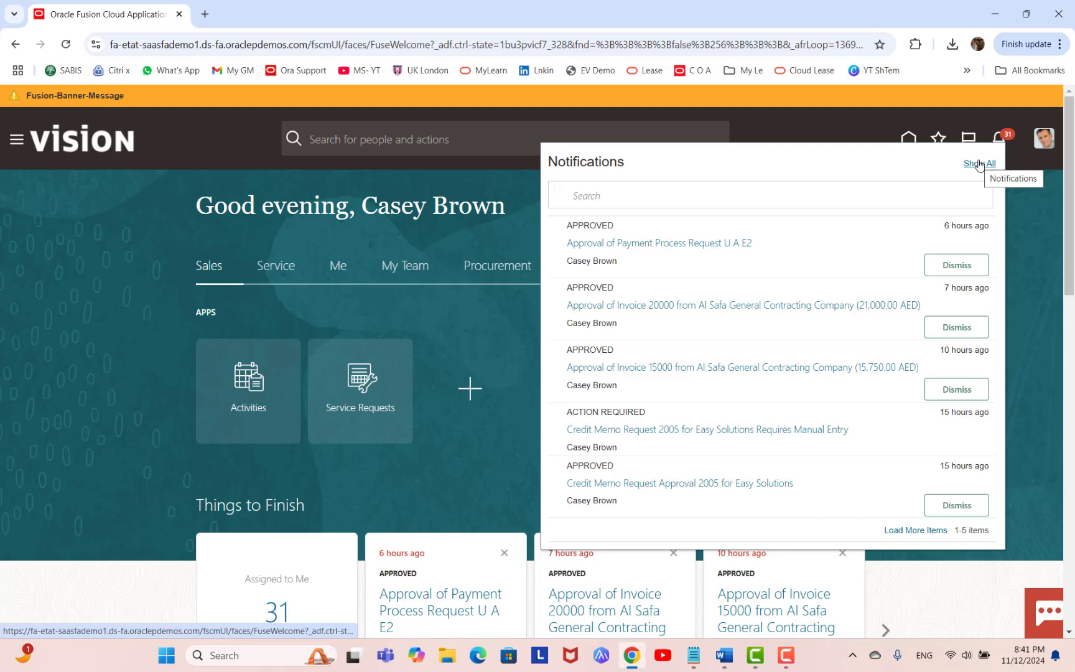
left_click(978, 164)
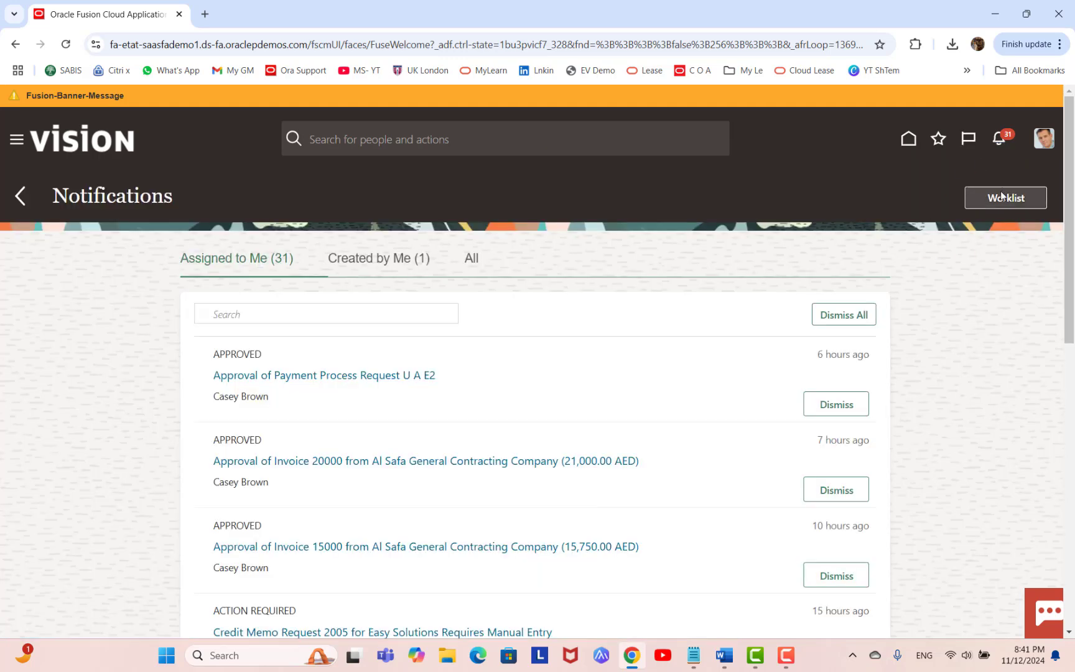
Step: Open the Worklist in its own window, maximize it, and dismiss the connection error
left_click(996, 201)
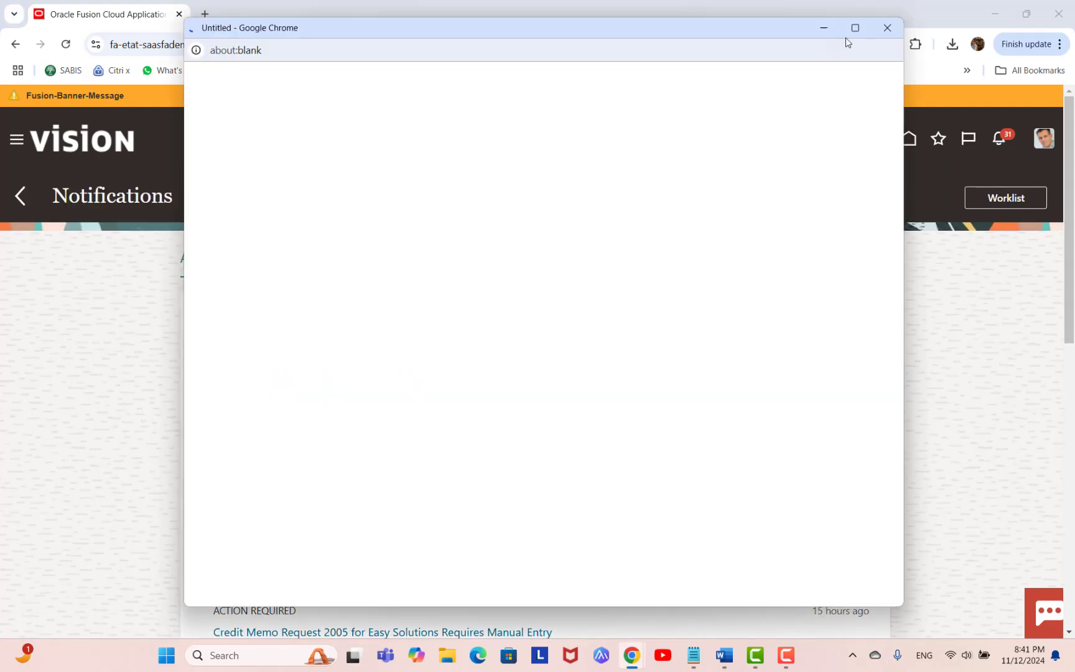
left_click(851, 27)
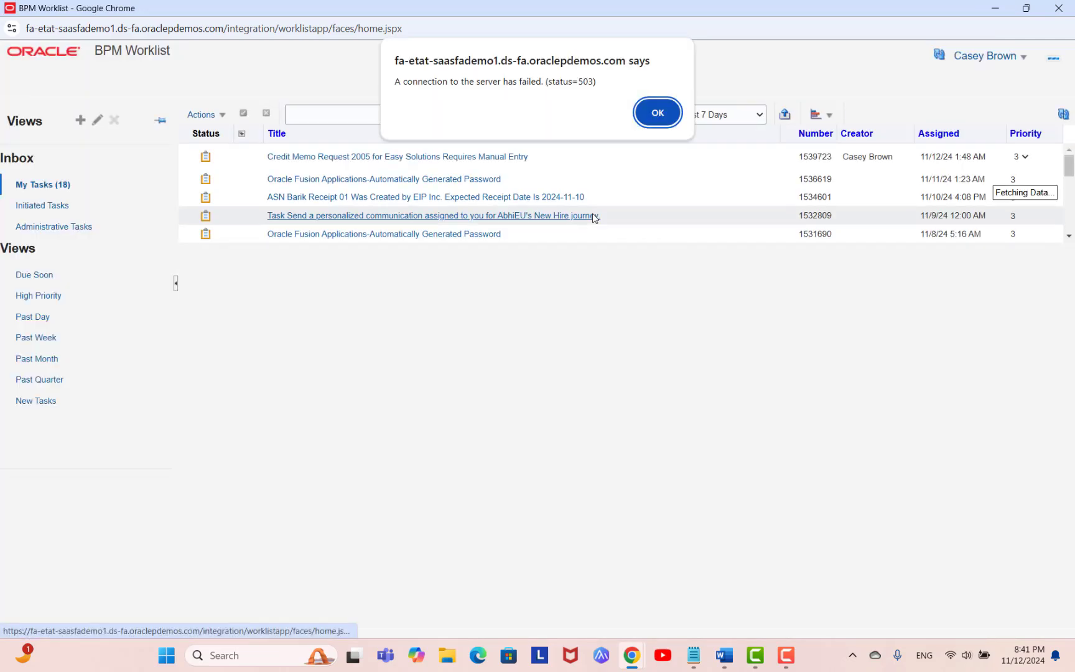
left_click(657, 113)
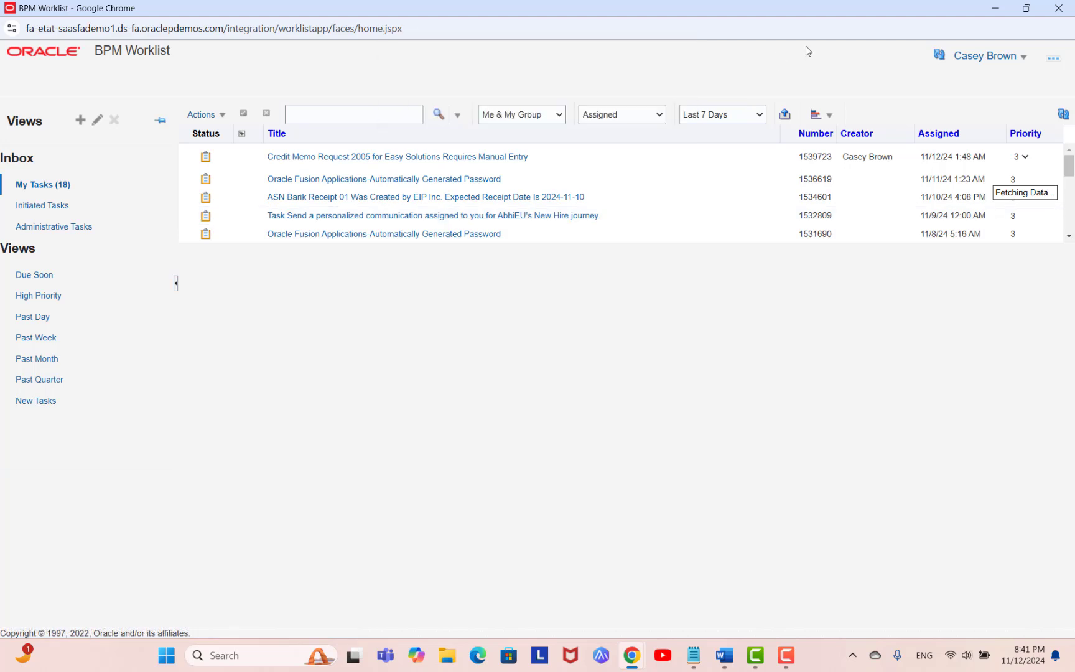
Step: Open the worklist Administration area and switch to Task Configuration
left_click(1023, 58)
left_click(1003, 120)
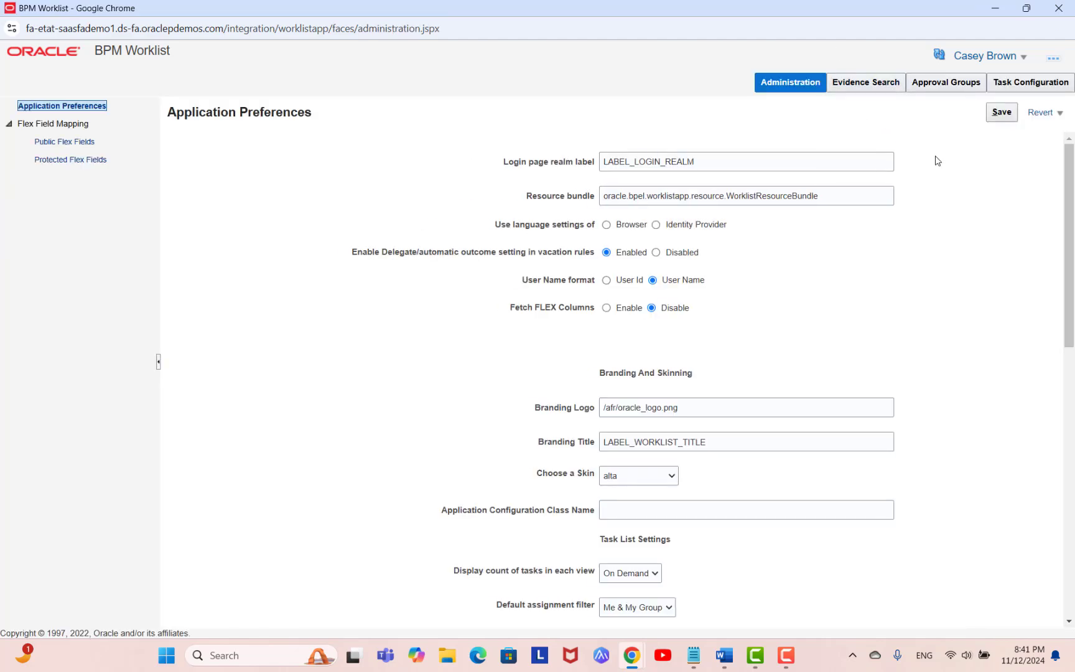
left_click(1008, 82)
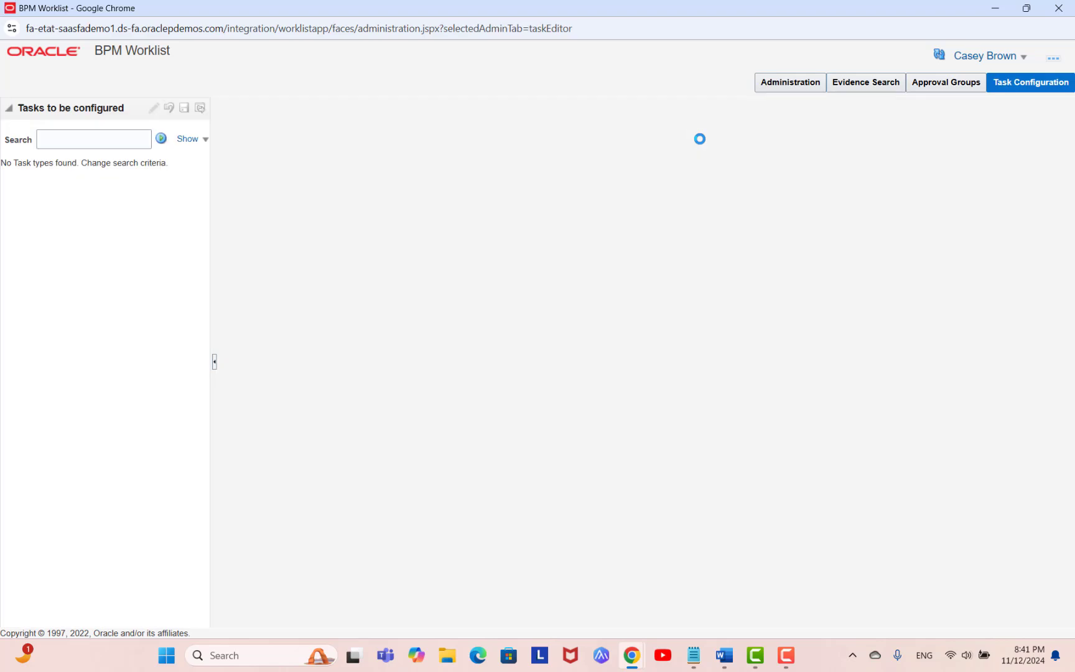
Step: Search the task types for Payment and open the PaymentApproval task
left_click(124, 146)
key("Caps_Lock")
type("P")
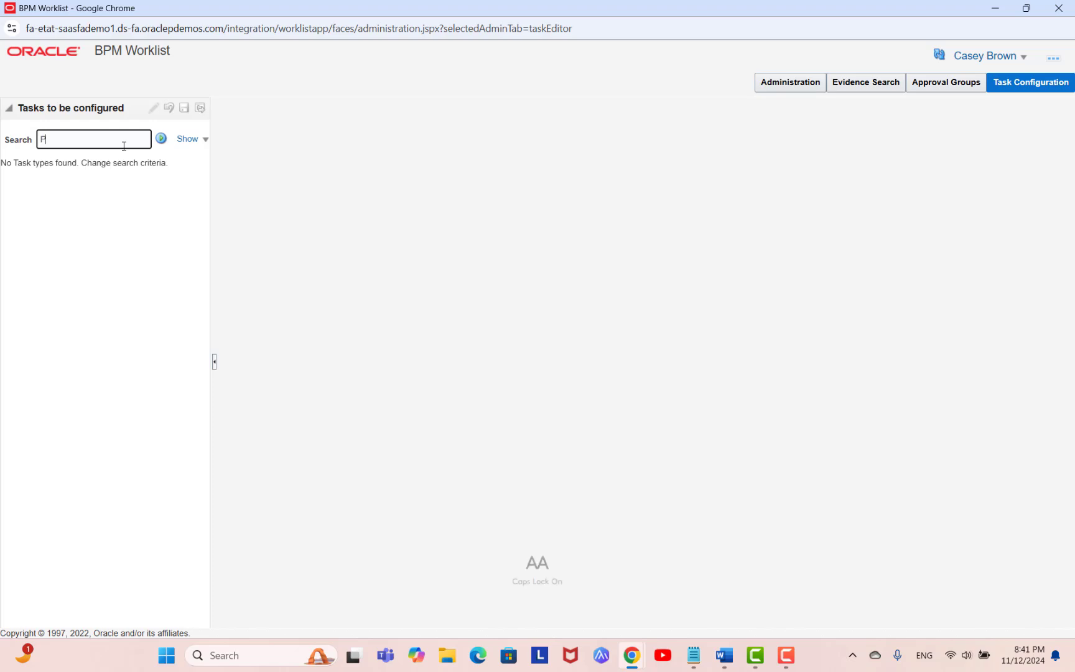
key("Caps_Lock")
type("ayment")
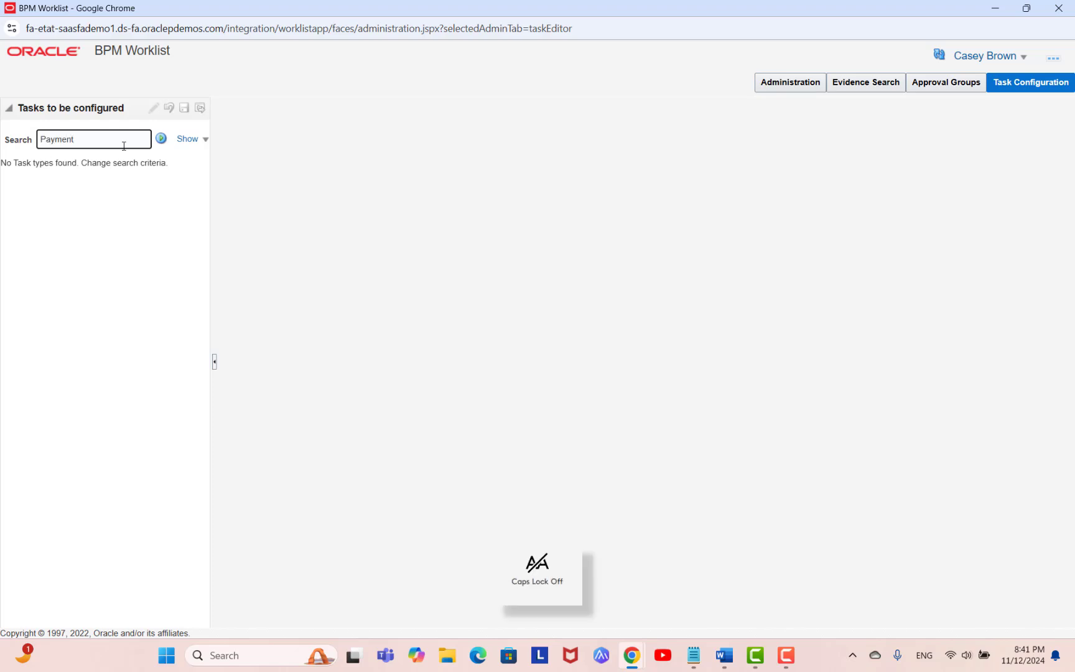
left_click(161, 138)
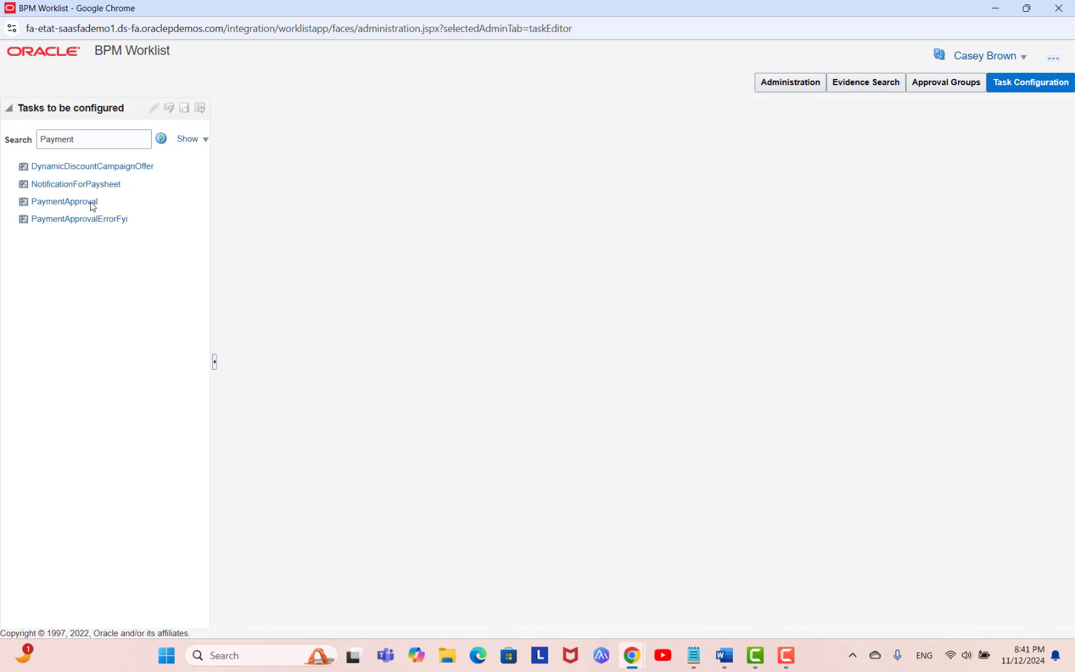
left_click(61, 202)
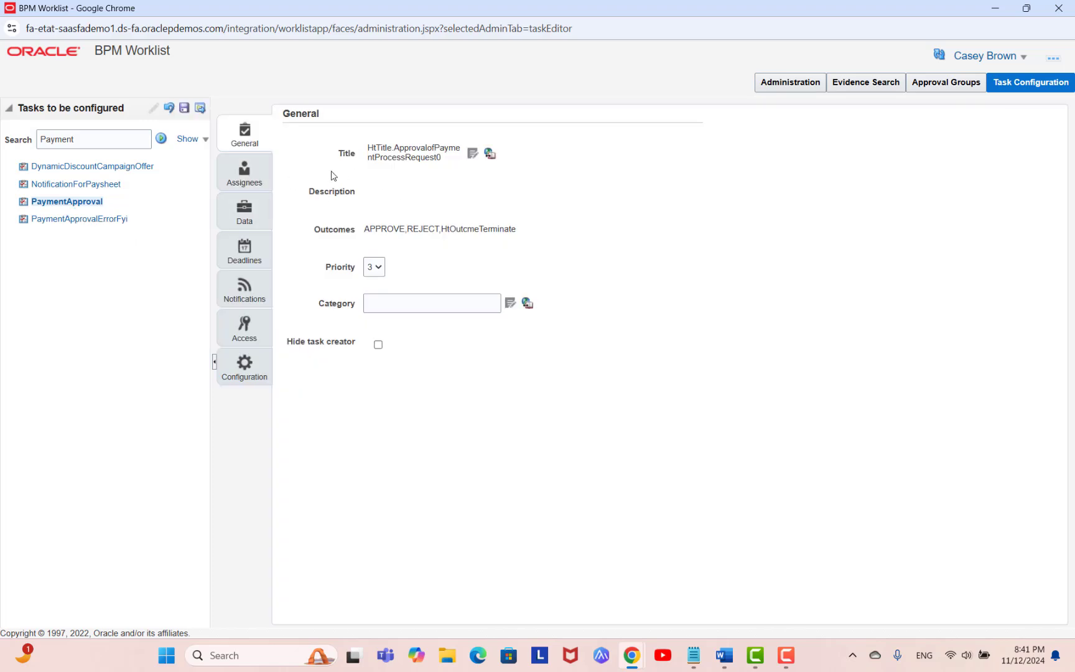
Step: Open the PaymentApproval assignee rules and review the US1 EFT Approval PPR 10-30K rule
left_click(245, 173)
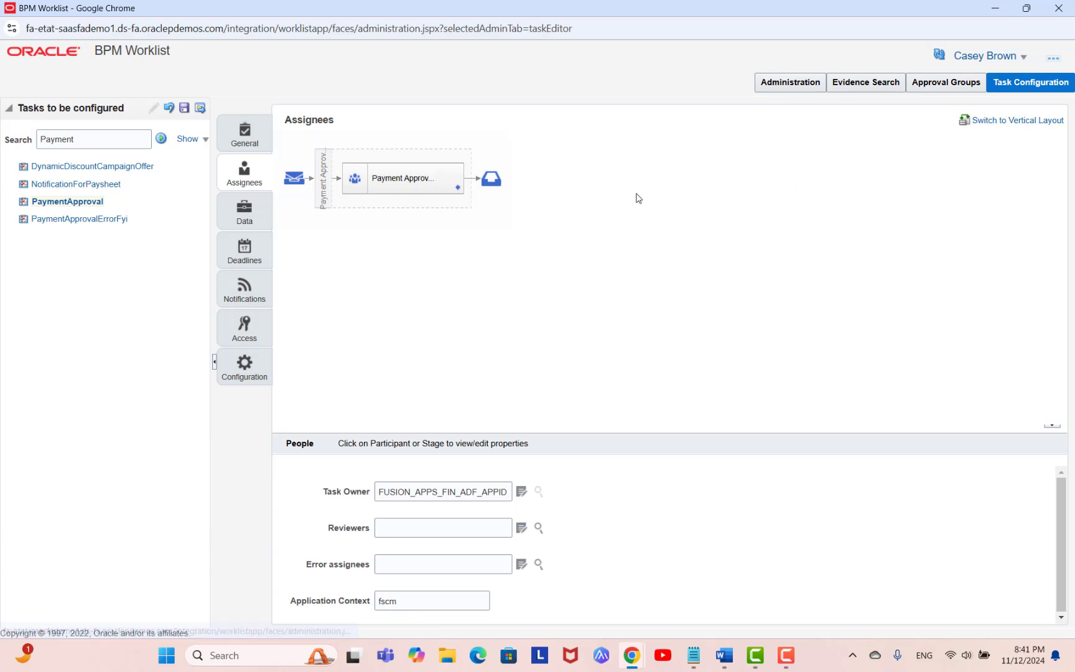
left_click(457, 189)
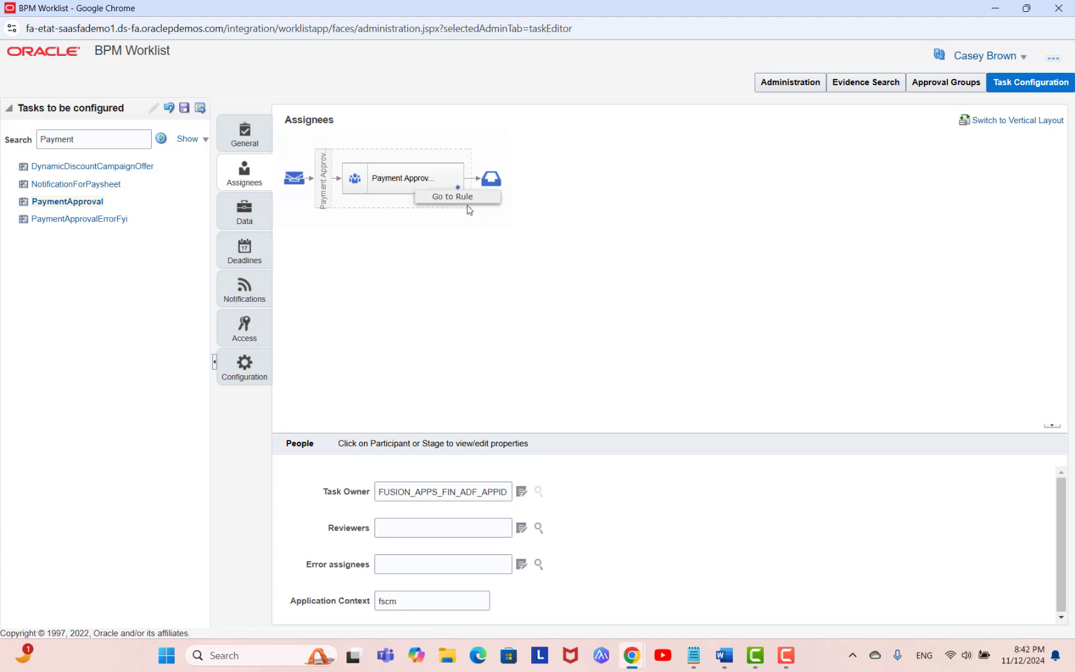
left_click(454, 198)
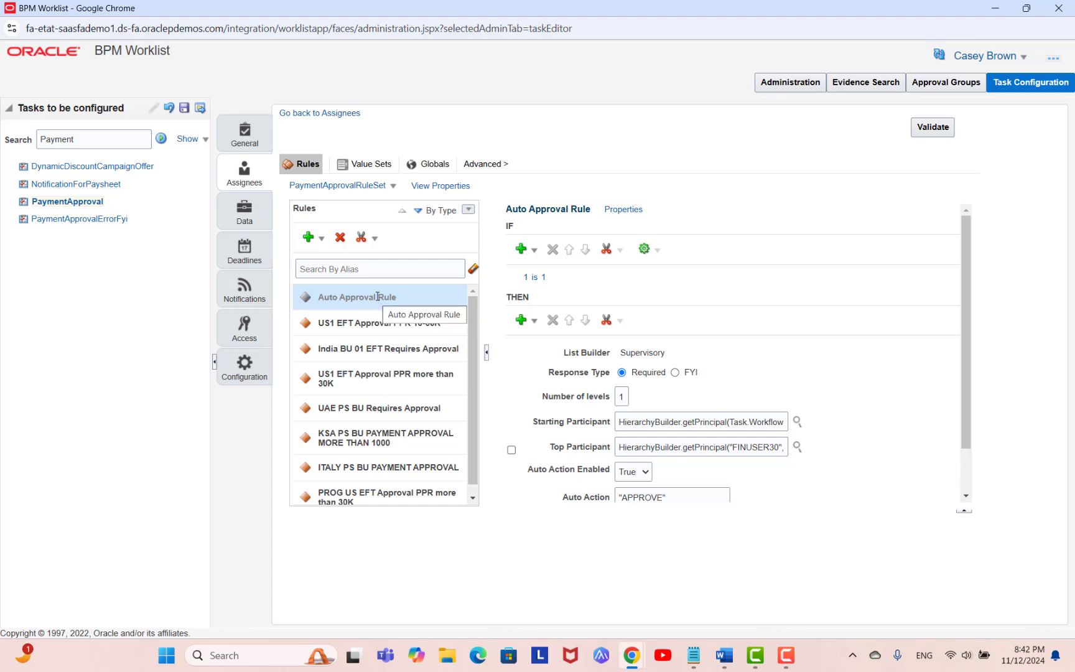
left_click(622, 212)
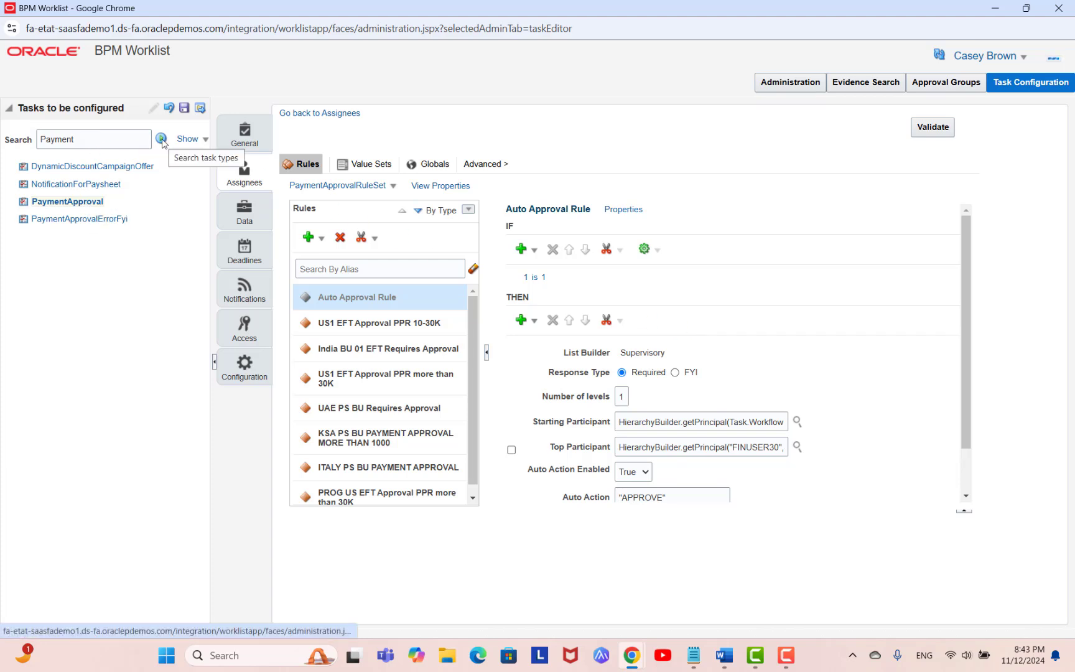
left_click(357, 322)
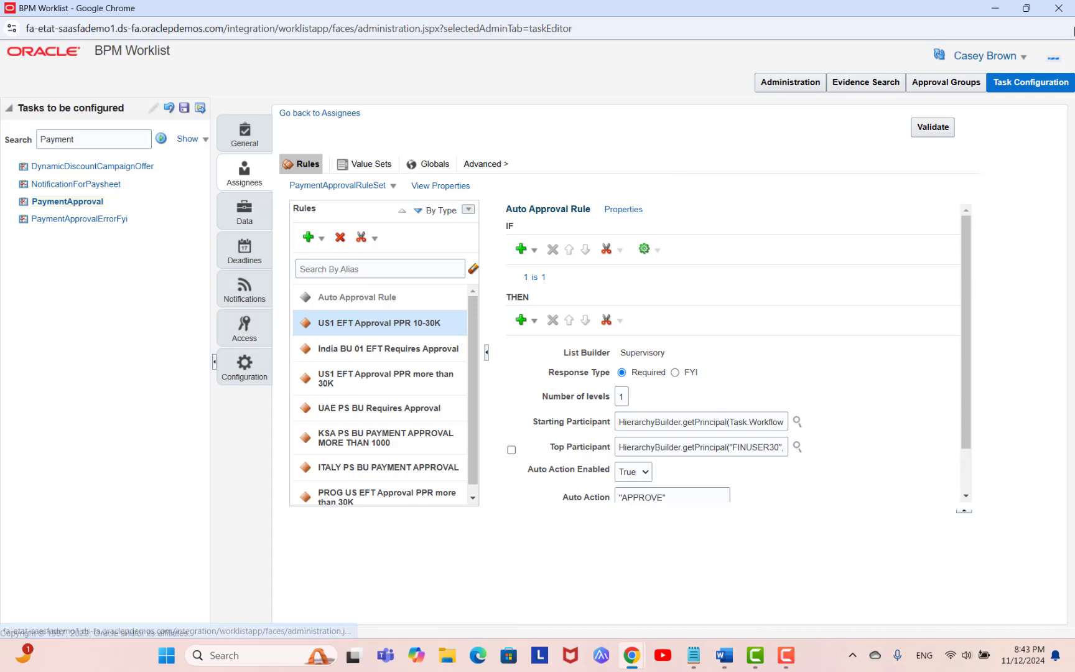
Step: Close the Worklist window, reopen the Worklist from the notifications page and go to its Administration area
left_click(1055, 12)
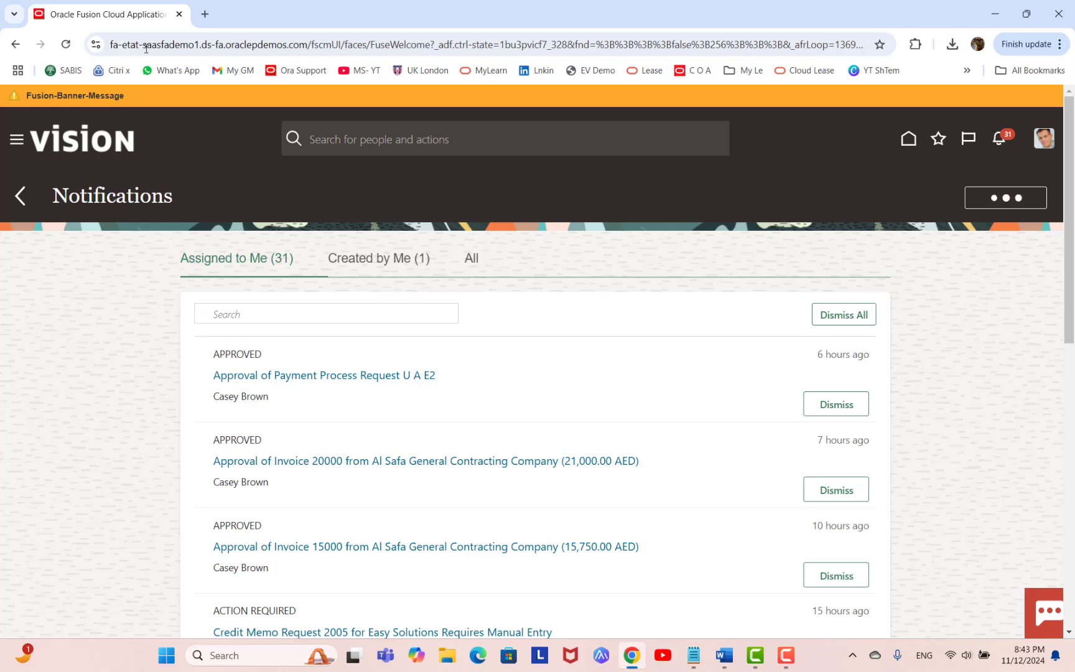
left_click(66, 44)
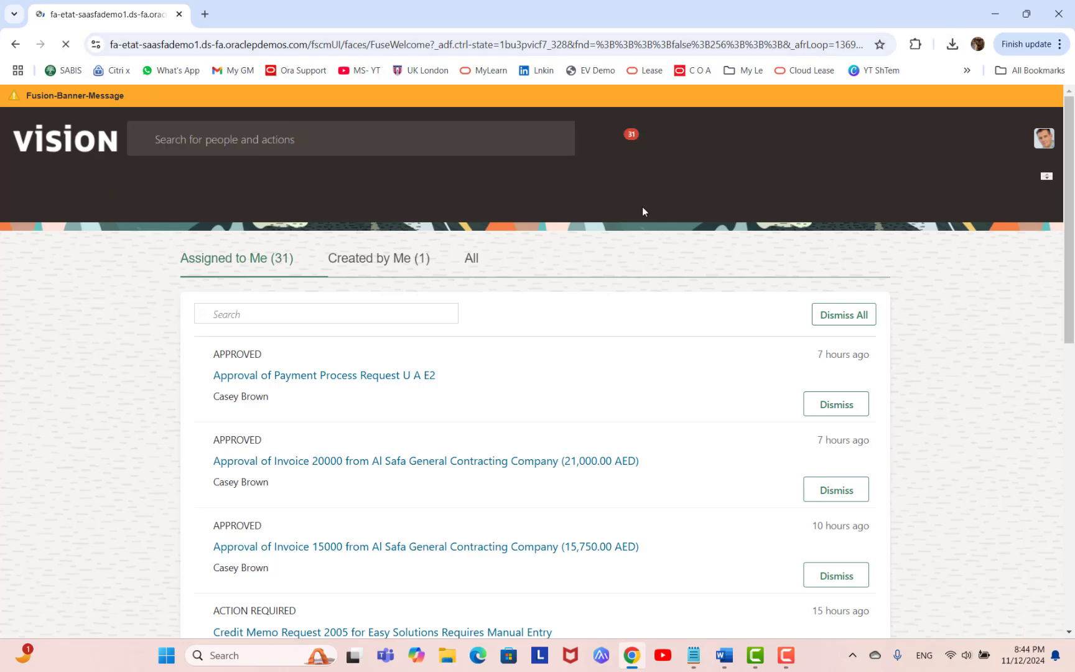
left_click(1029, 197)
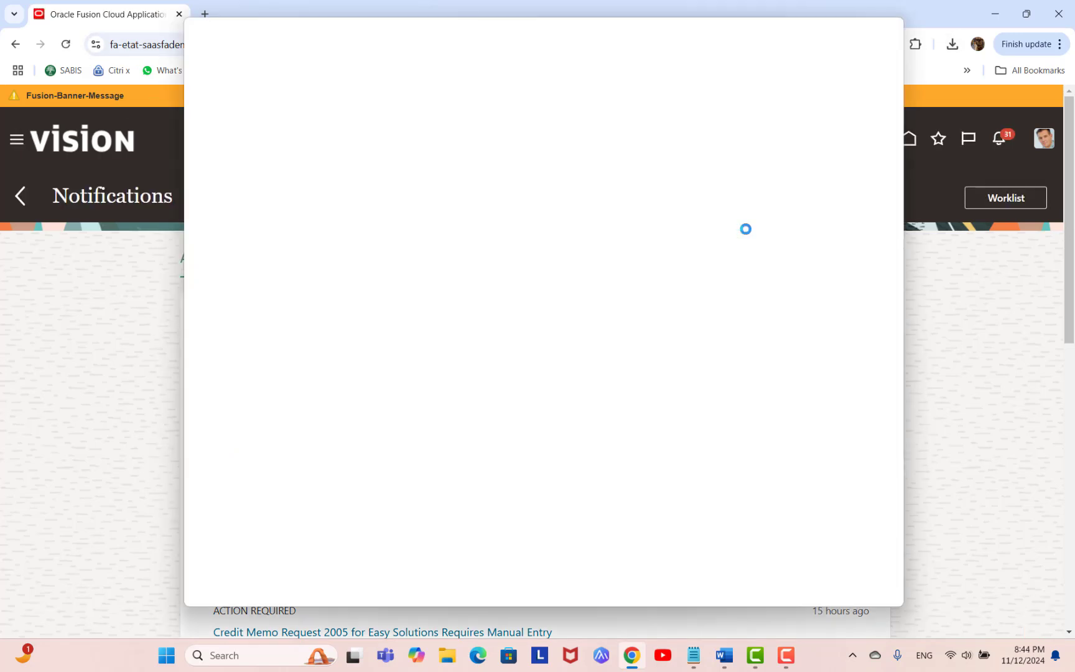
left_click(854, 27)
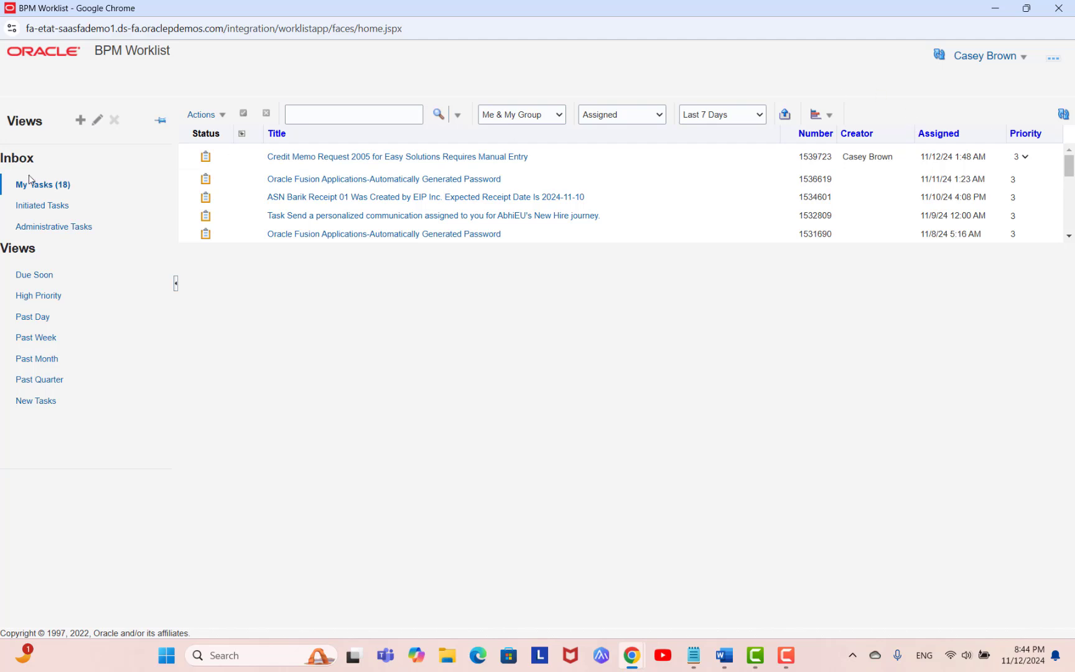
left_click(991, 56)
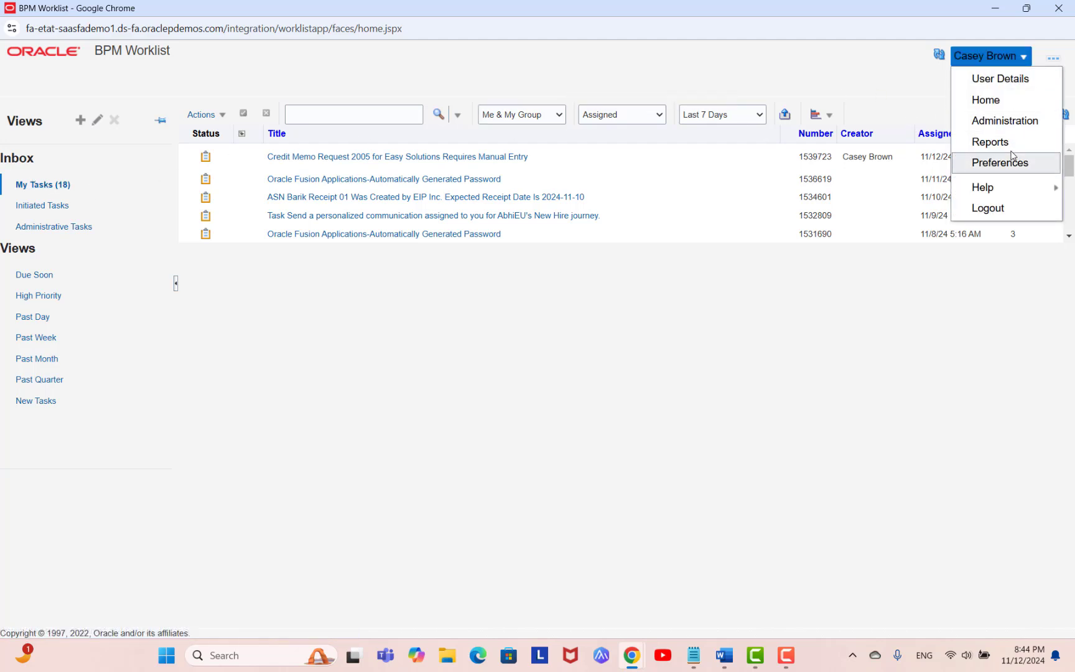
left_click(995, 124)
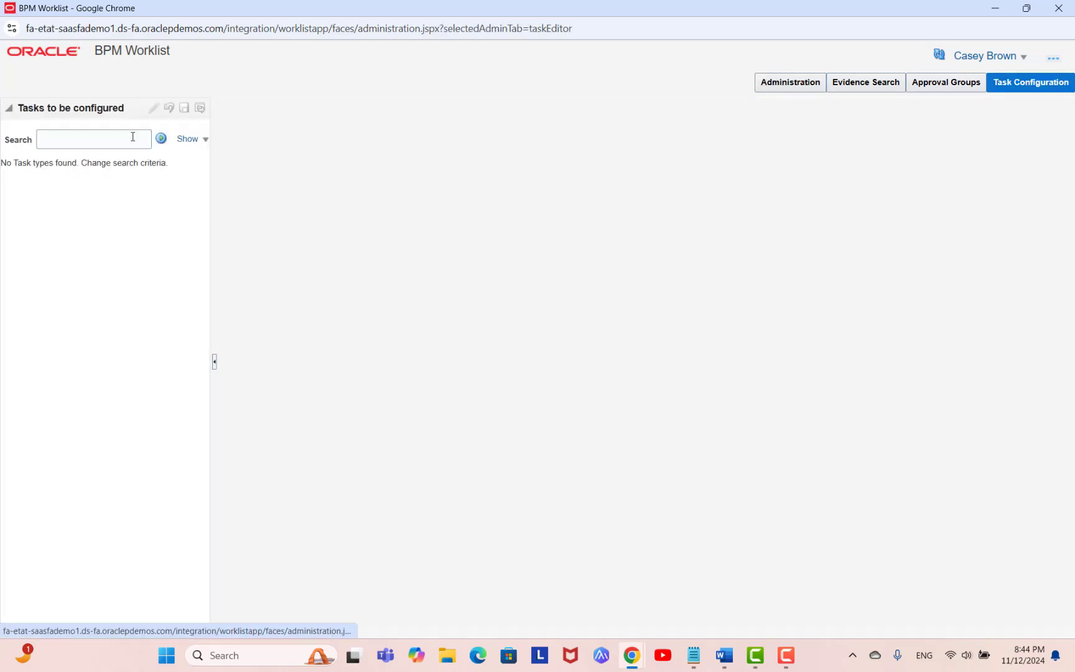
Step: Search the task types for Payme% and open the PaymentApproval task's assignee rules
left_click(132, 137)
type("Payme%")
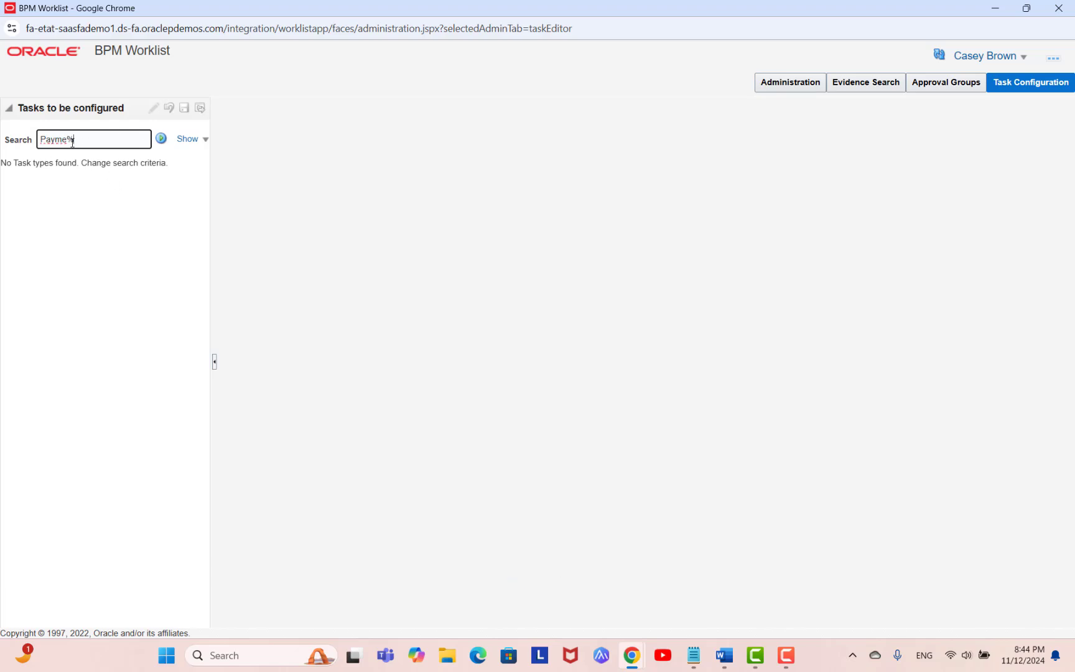
left_click(161, 140)
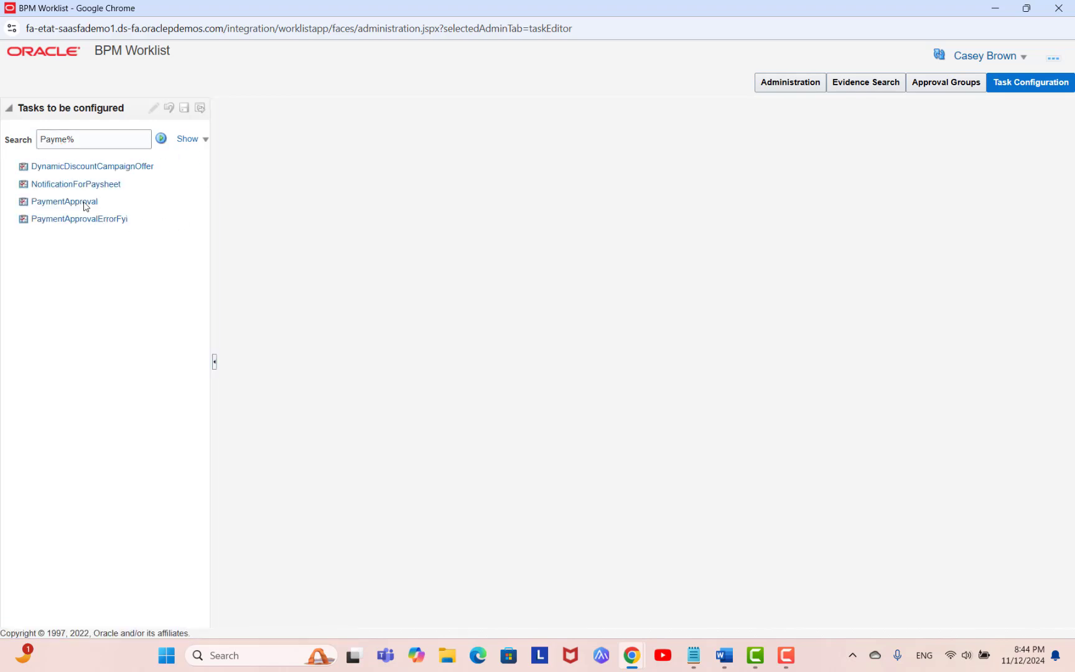
left_click(85, 204)
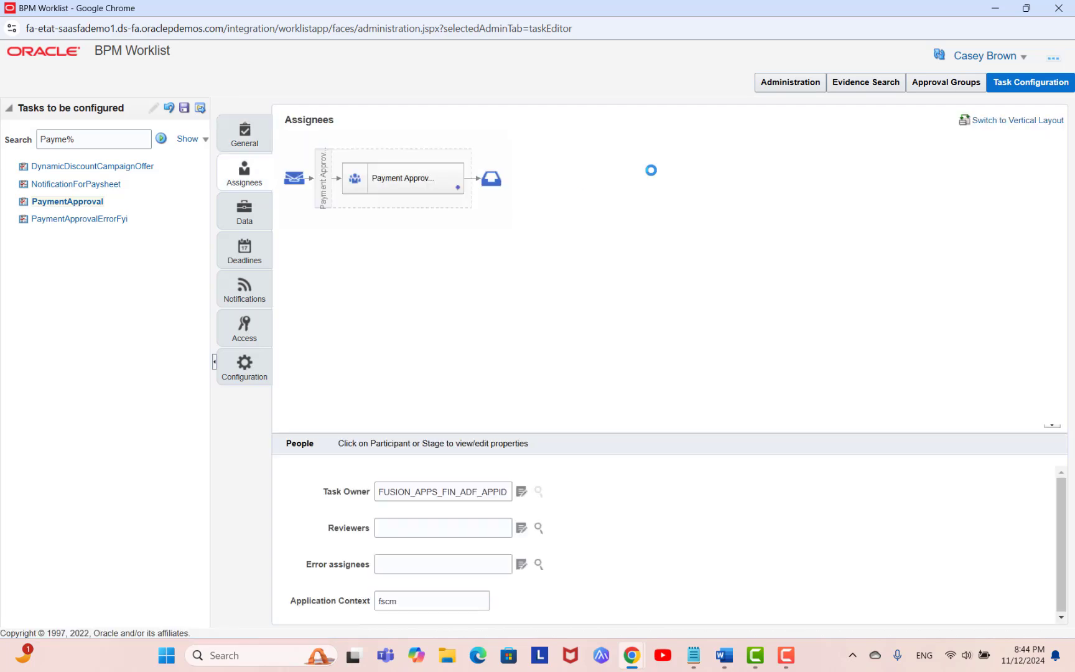
left_click(457, 187)
left_click(460, 196)
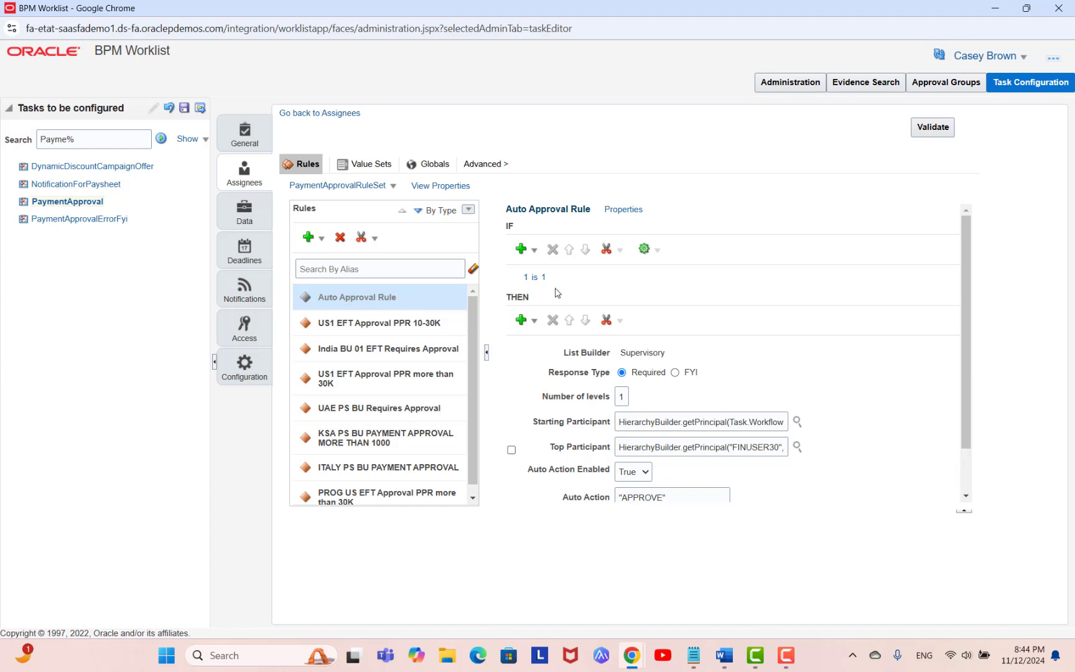
Step: Review the Auto Approval Rule properties and the UAE PS BU Requires Approval rule's conditions and participants
left_click(625, 211)
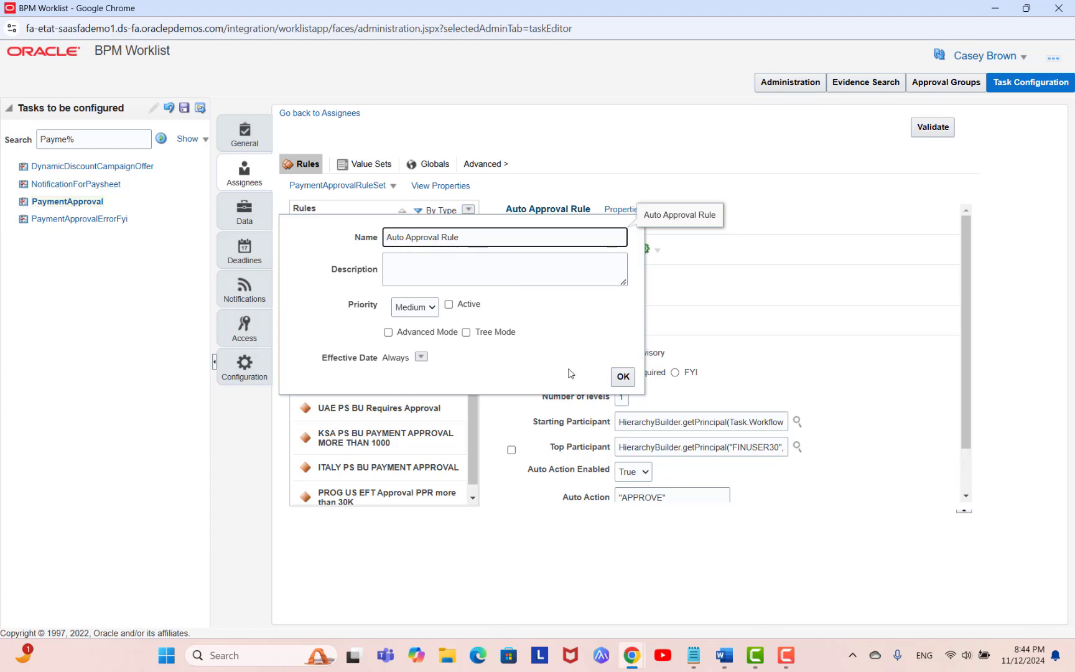
left_click(622, 376)
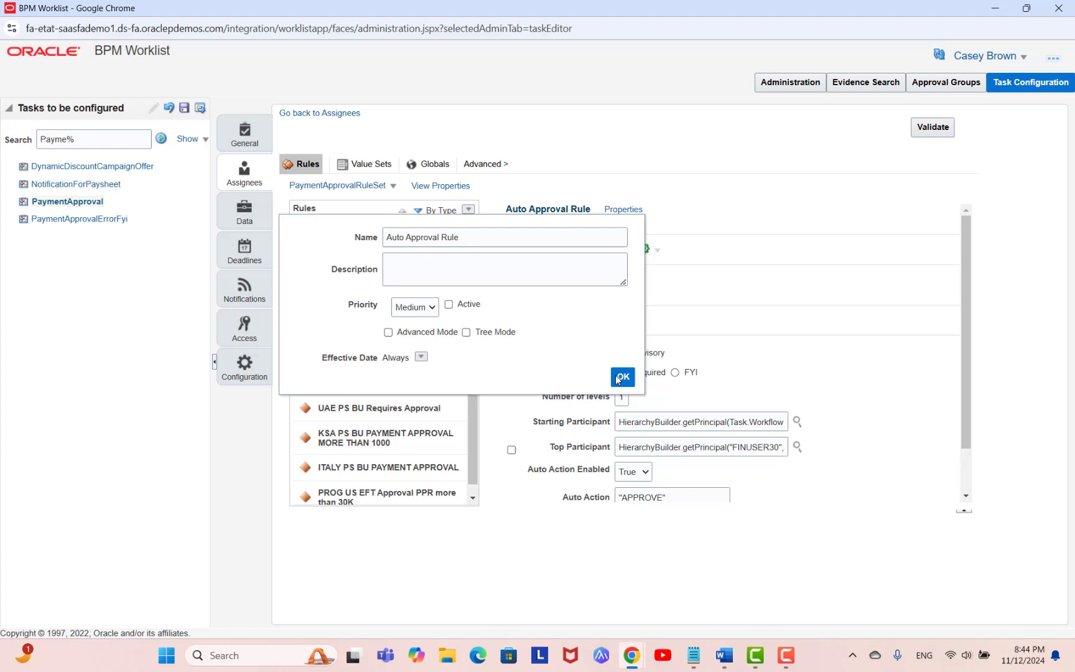
left_click(399, 410)
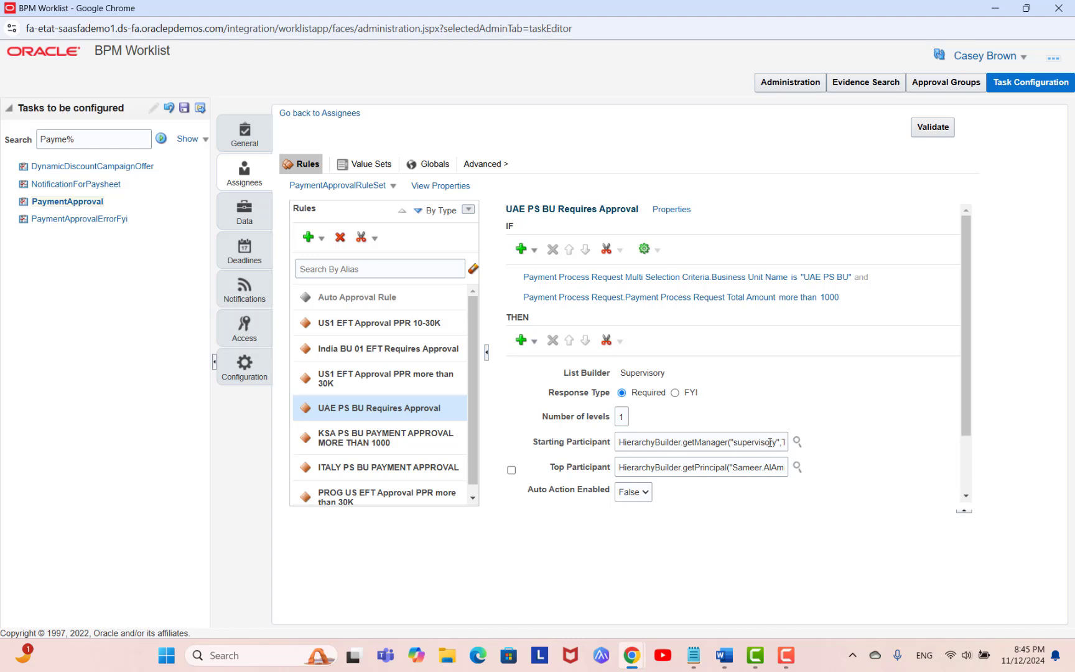
left_click_drag(752, 444, 809, 445)
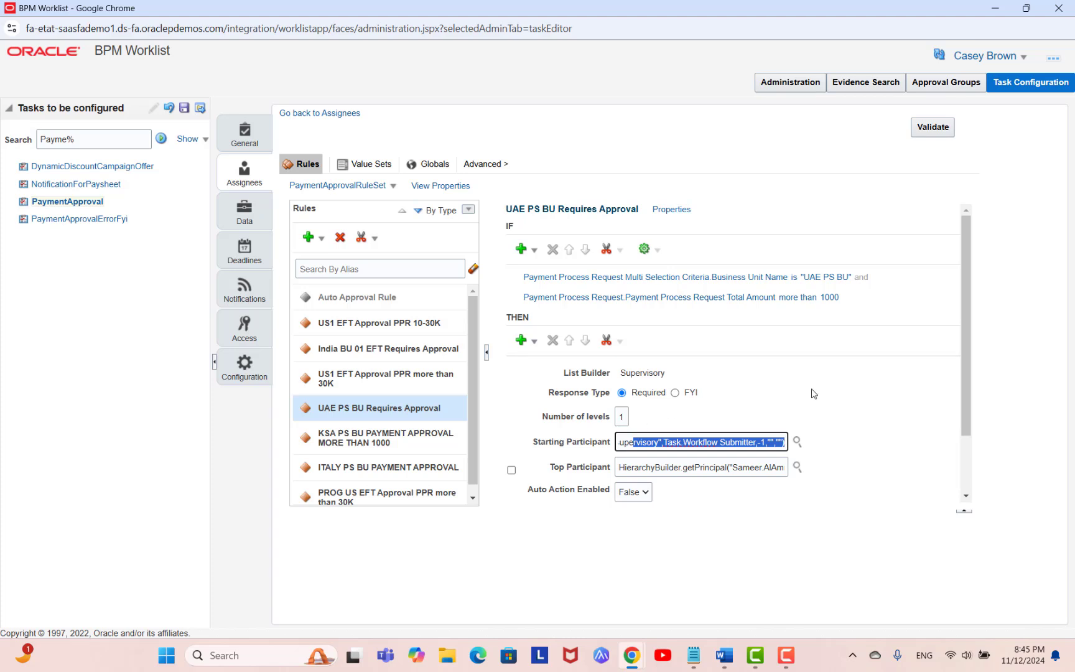
scroll(906, 395, "down", 2)
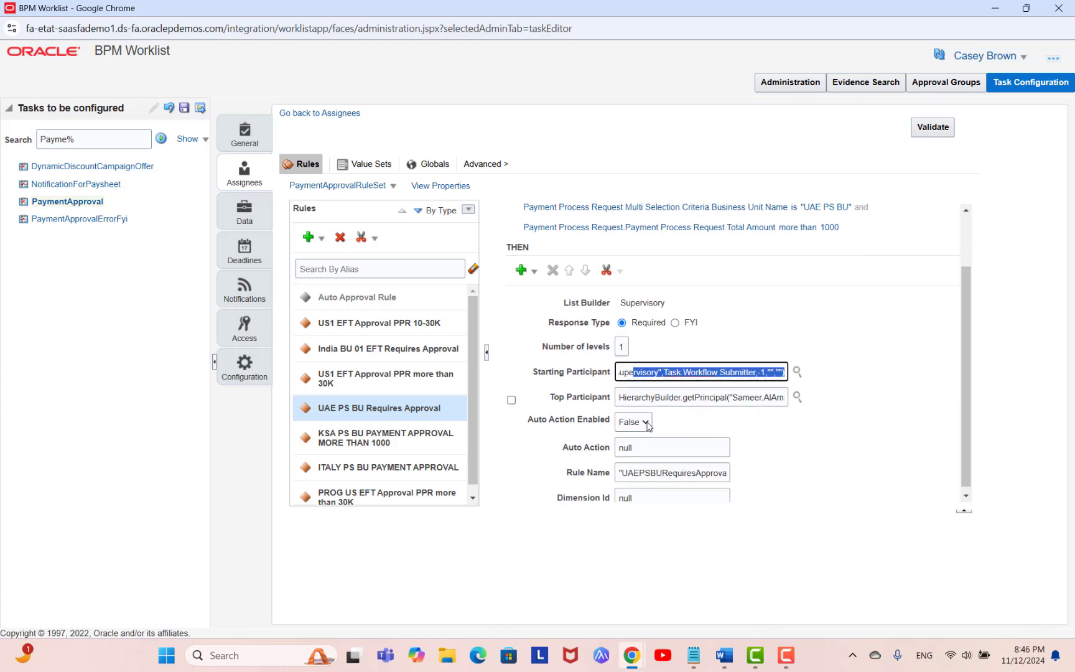
scroll(663, 439, "down", 1)
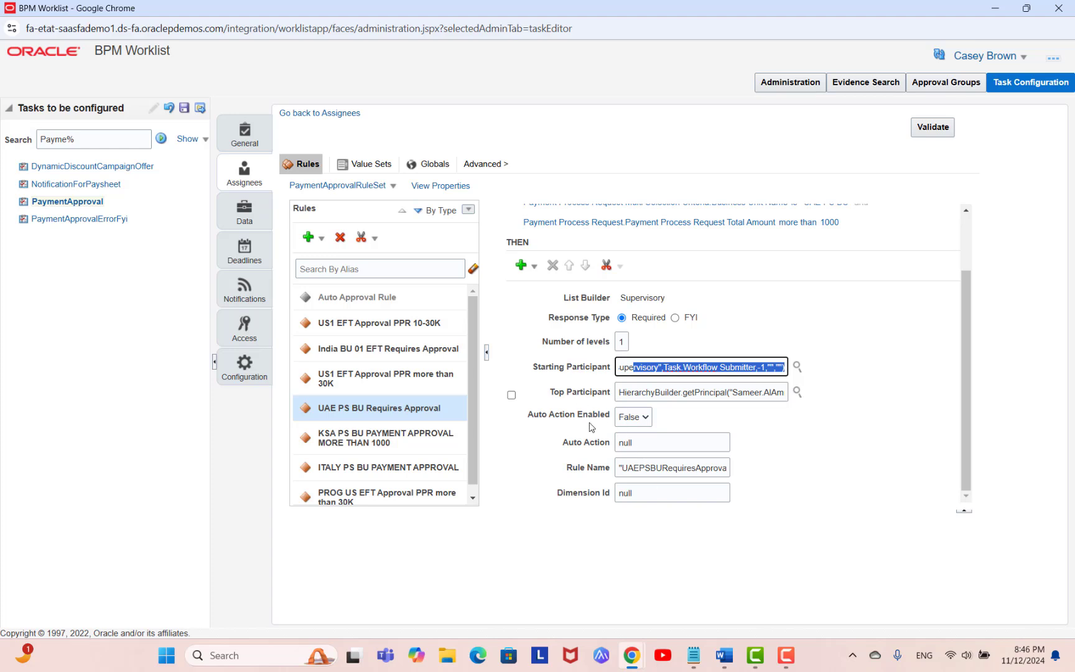
left_click(647, 423)
left_click(675, 421)
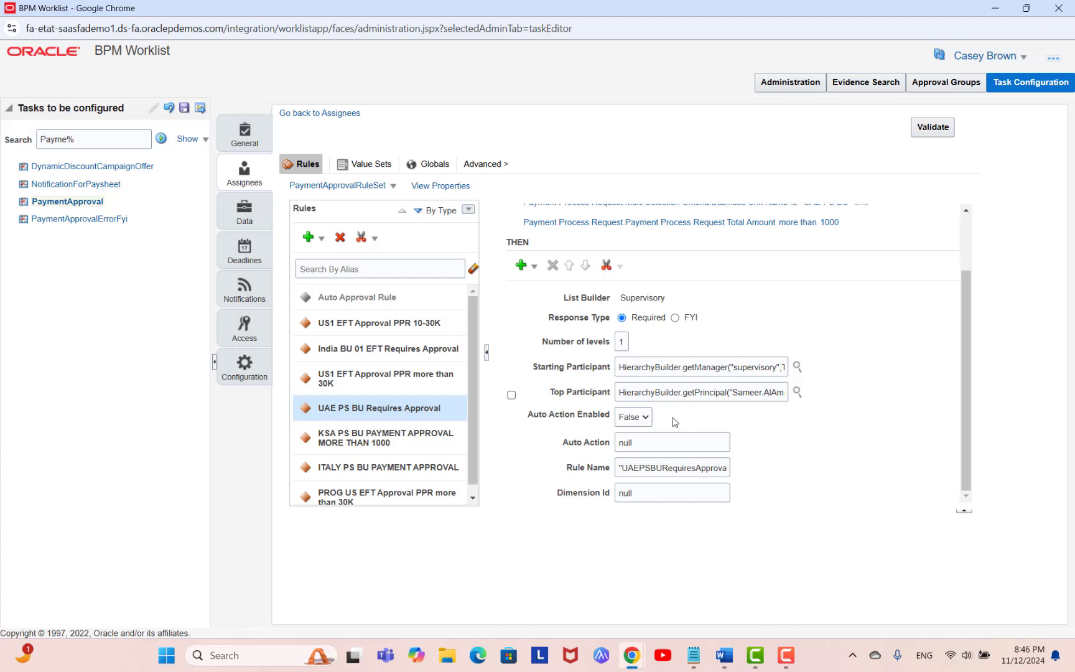
scroll(905, 419, "up", 2)
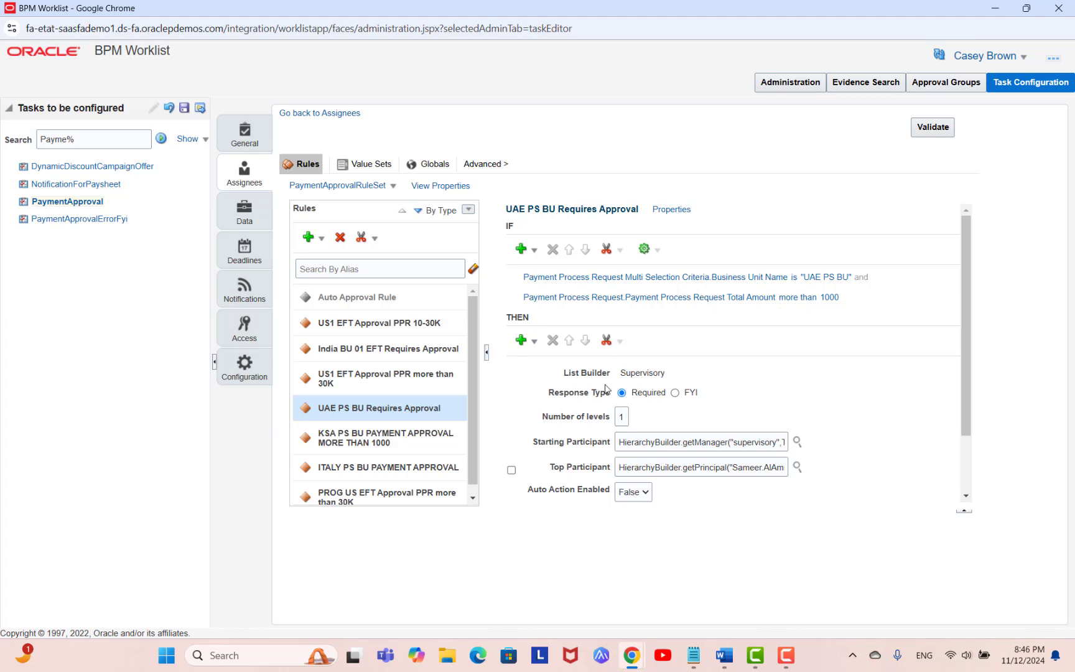
scroll(715, 390, "down", 2)
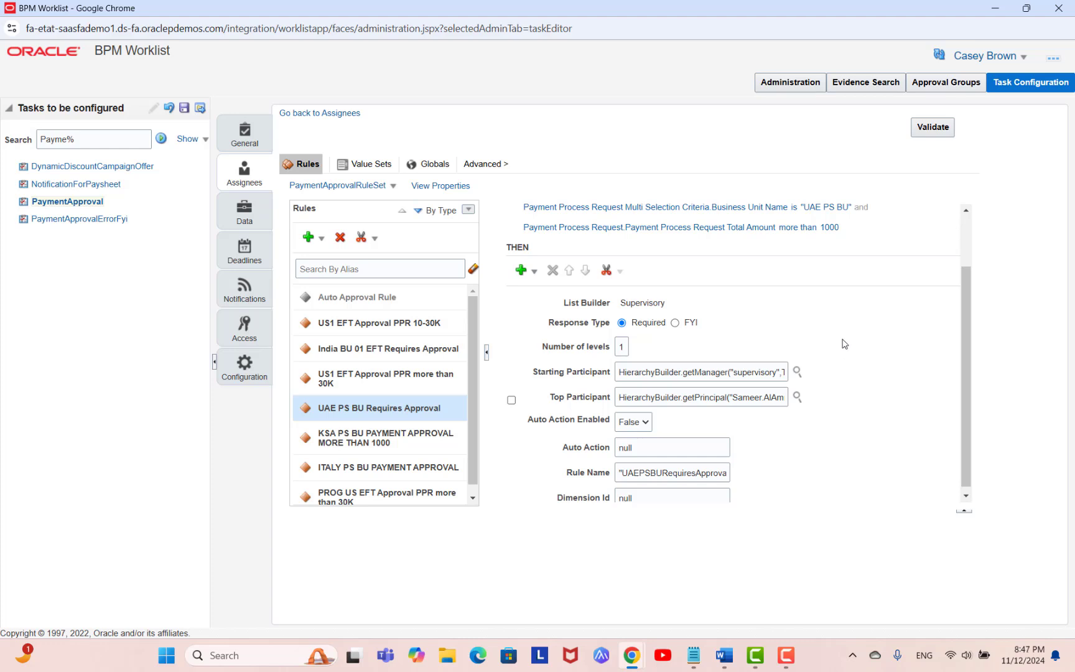
scroll(767, 365, "up", 2)
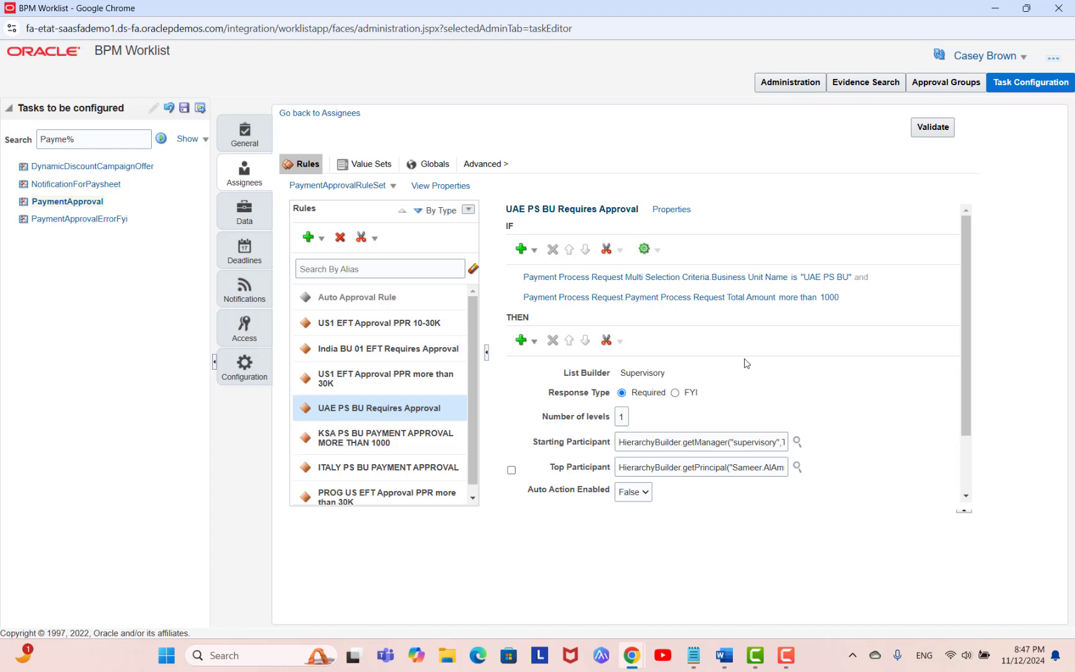
Step: Add a new general rule to the rule set with a simple test IF condition
left_click(308, 239)
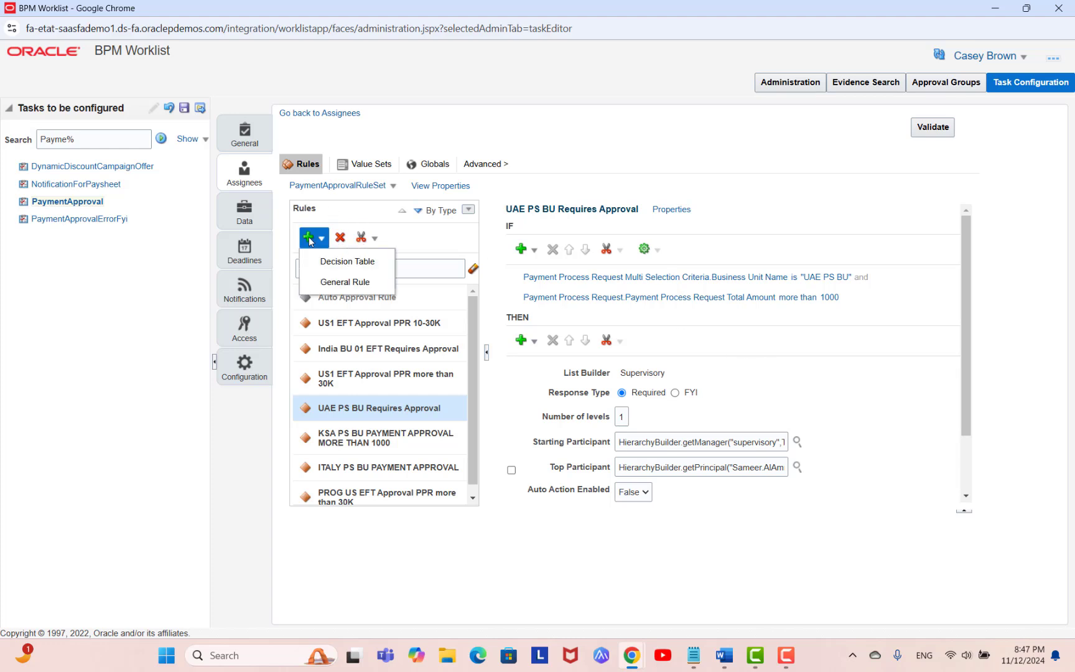
left_click(346, 283)
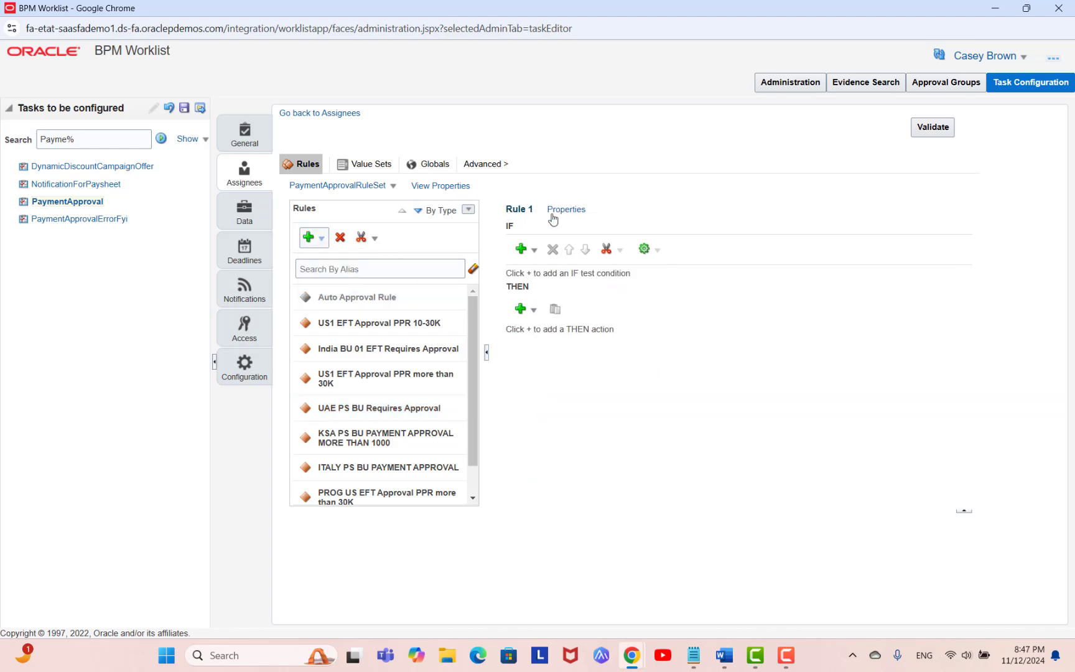
left_click(521, 250)
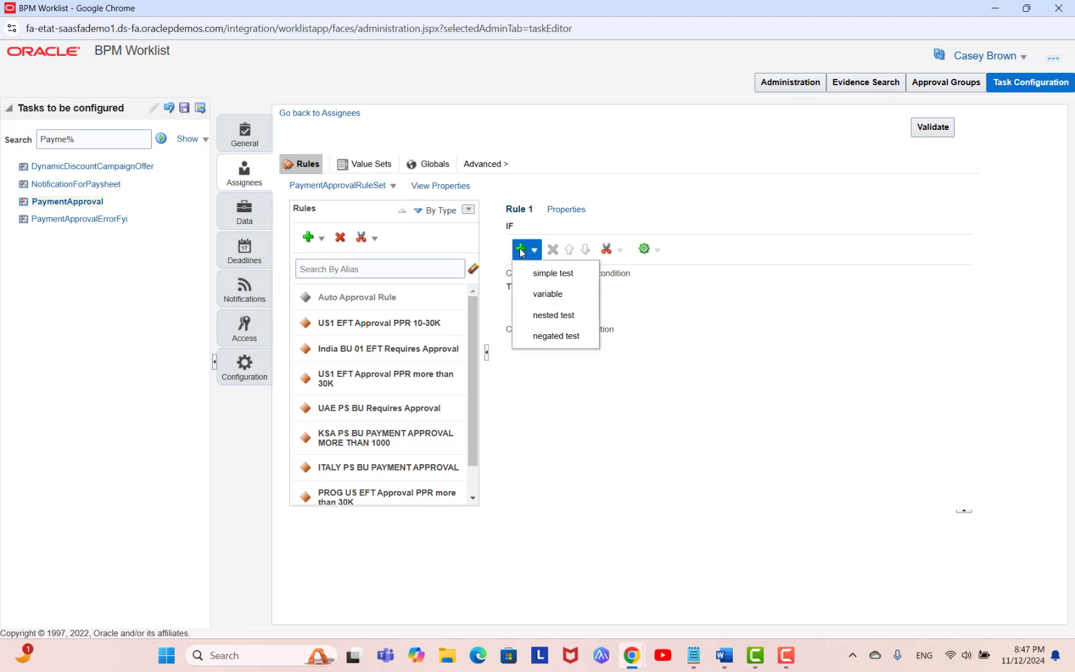
left_click(561, 276)
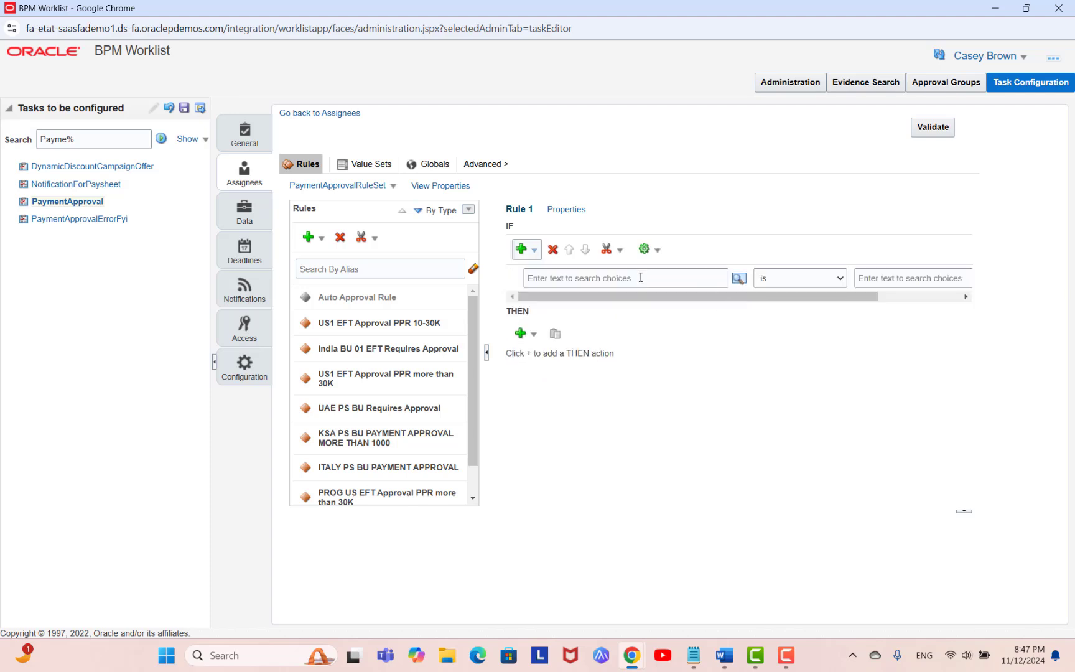
left_click(639, 277)
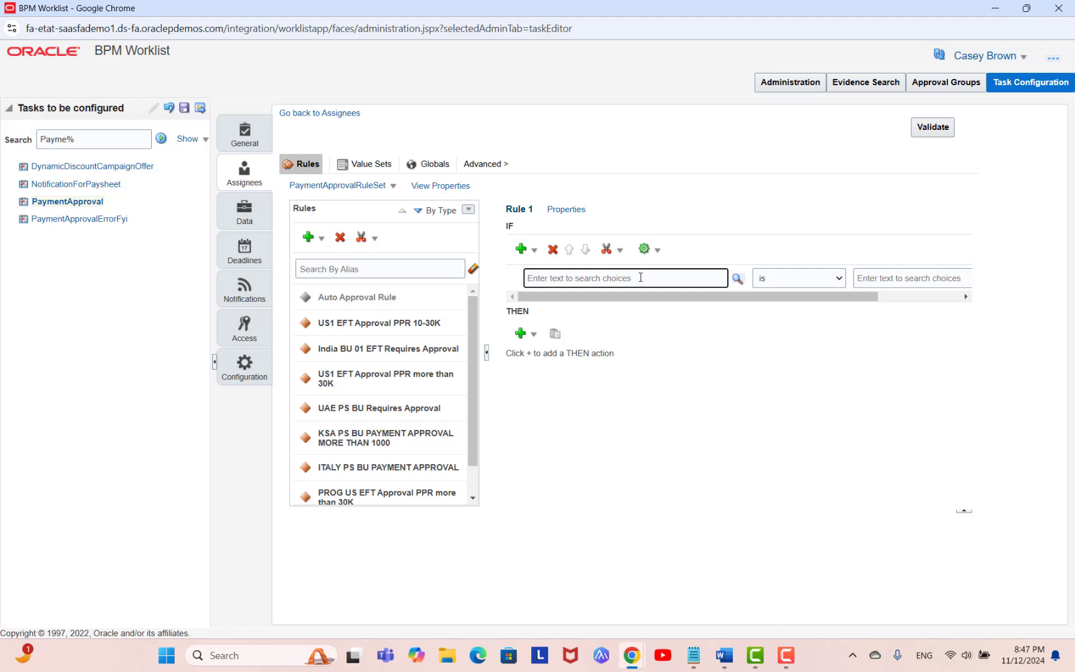
type("ppr")
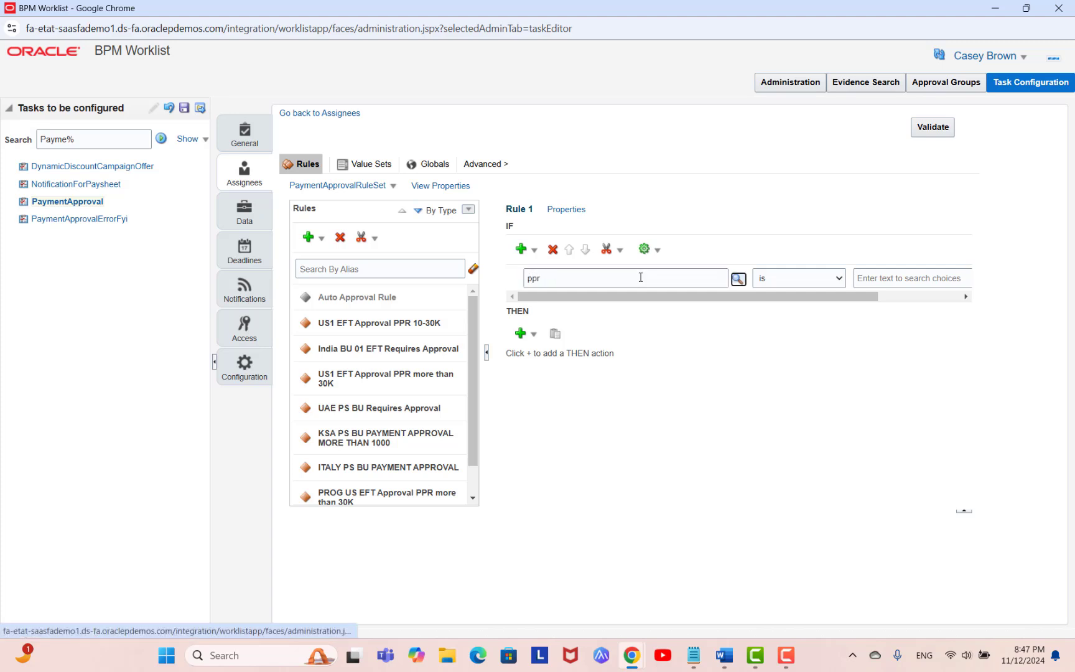
left_click(738, 279)
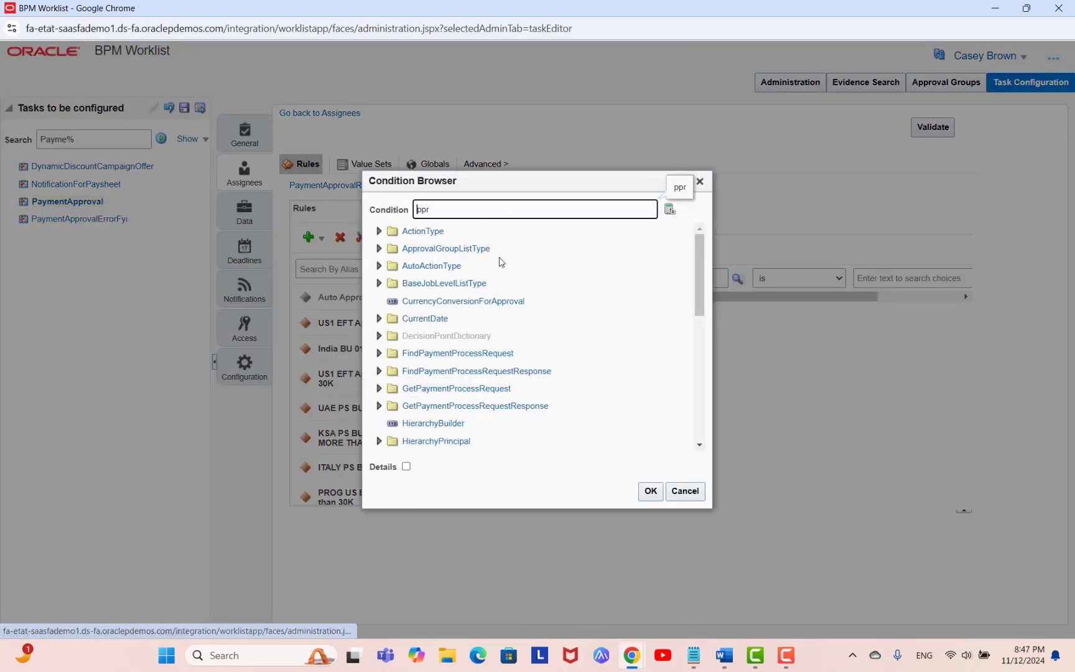
left_click(699, 181)
Step: Enter paymentprocess as the left operand of the rule's IF condition
double_click(641, 281)
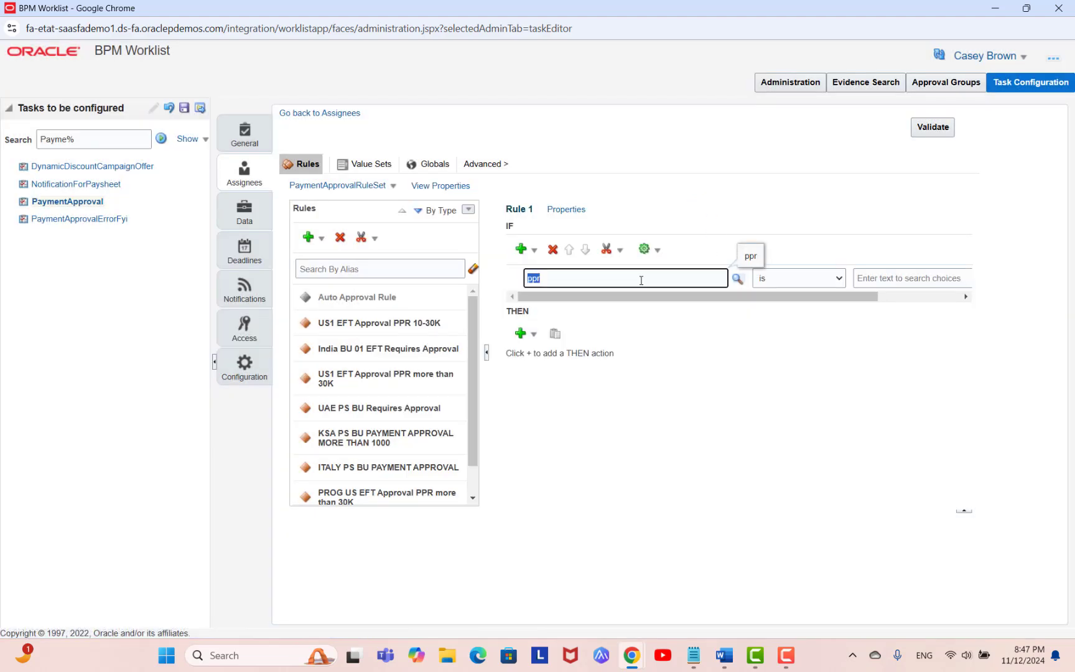
type("paymentprocess")
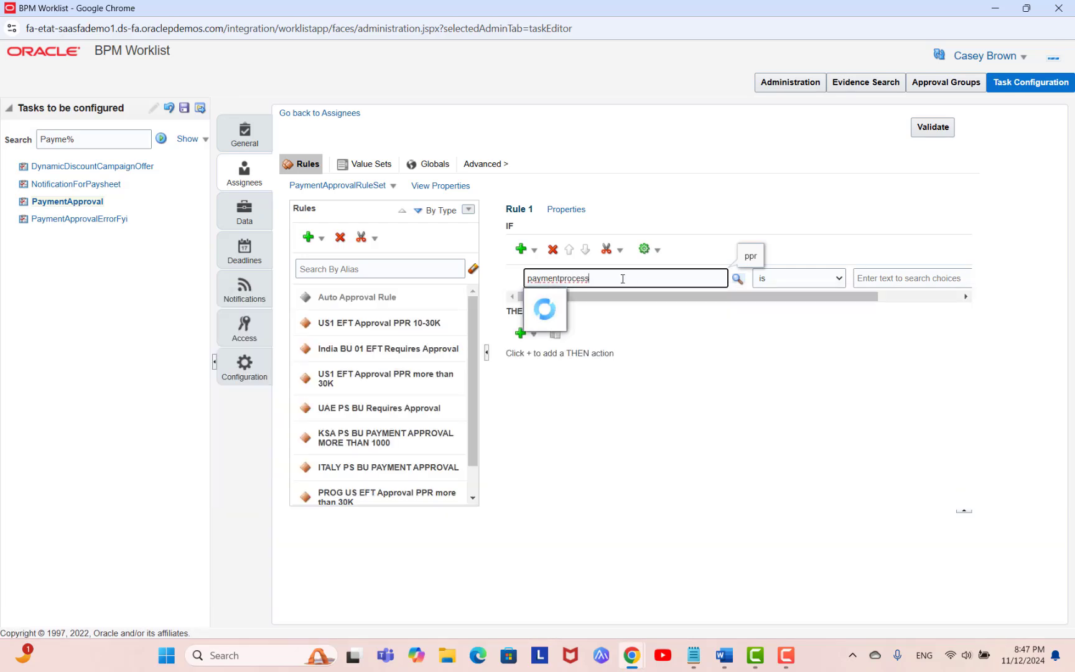
Step: Browse the suggested payment process request attributes for the condition
scroll(434, 371, "down", 5)
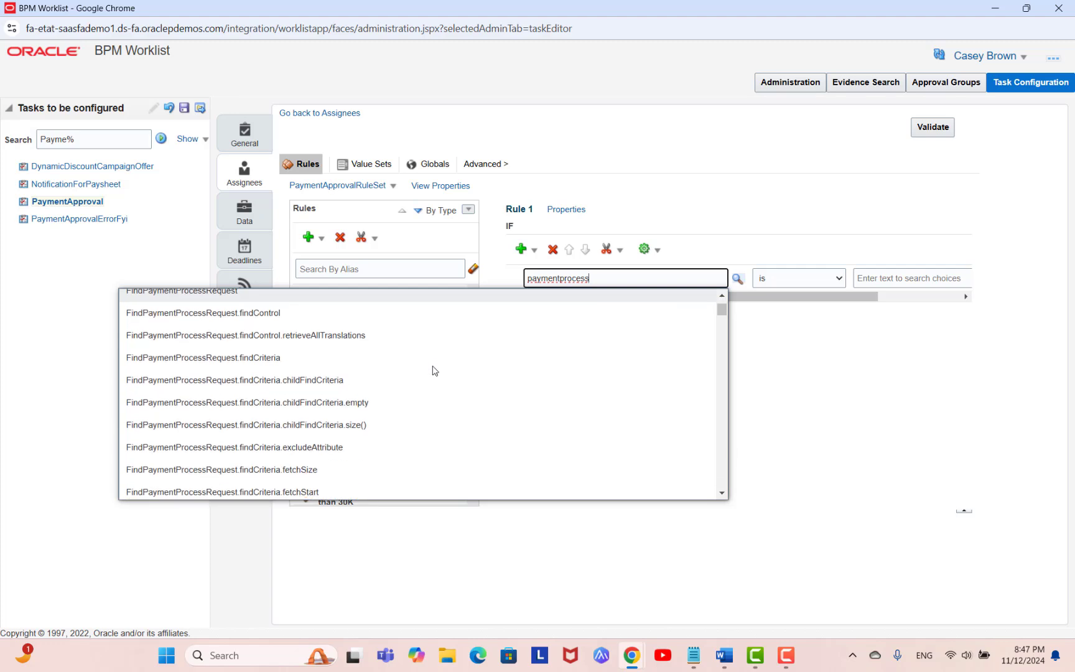
scroll(434, 371, "down", 5)
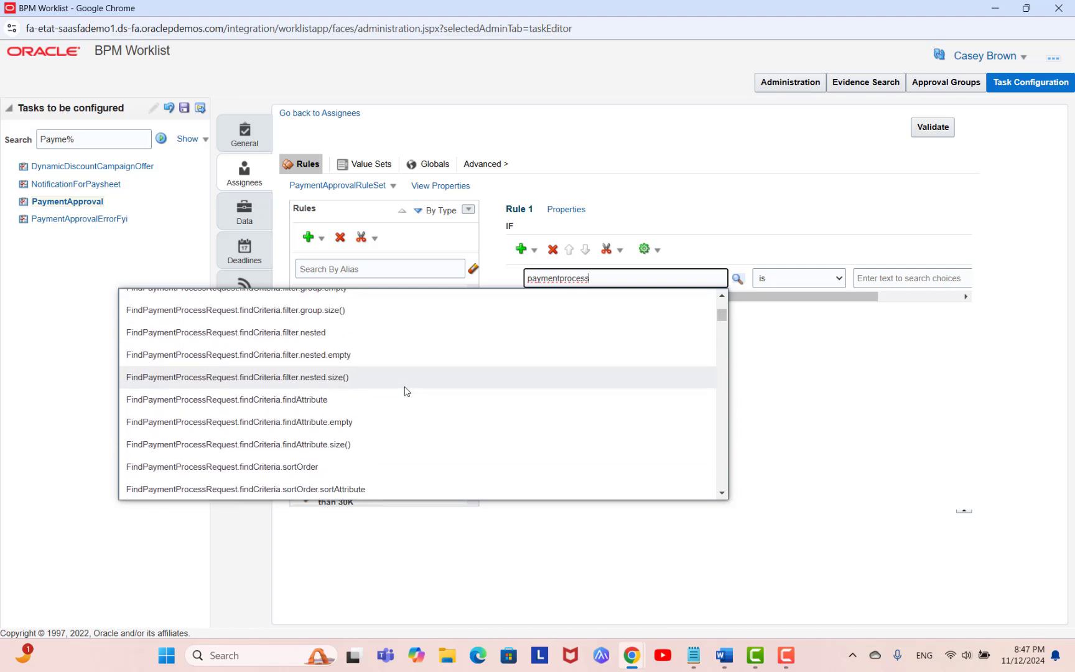
scroll(421, 381, "down", 10)
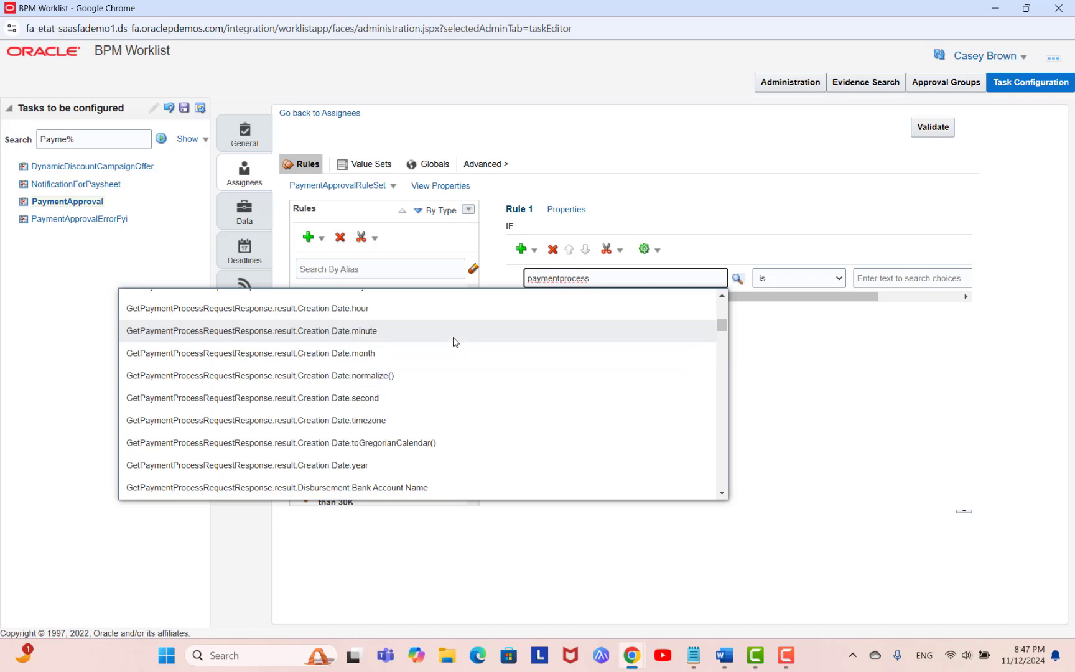
scroll(462, 376, "down", 3)
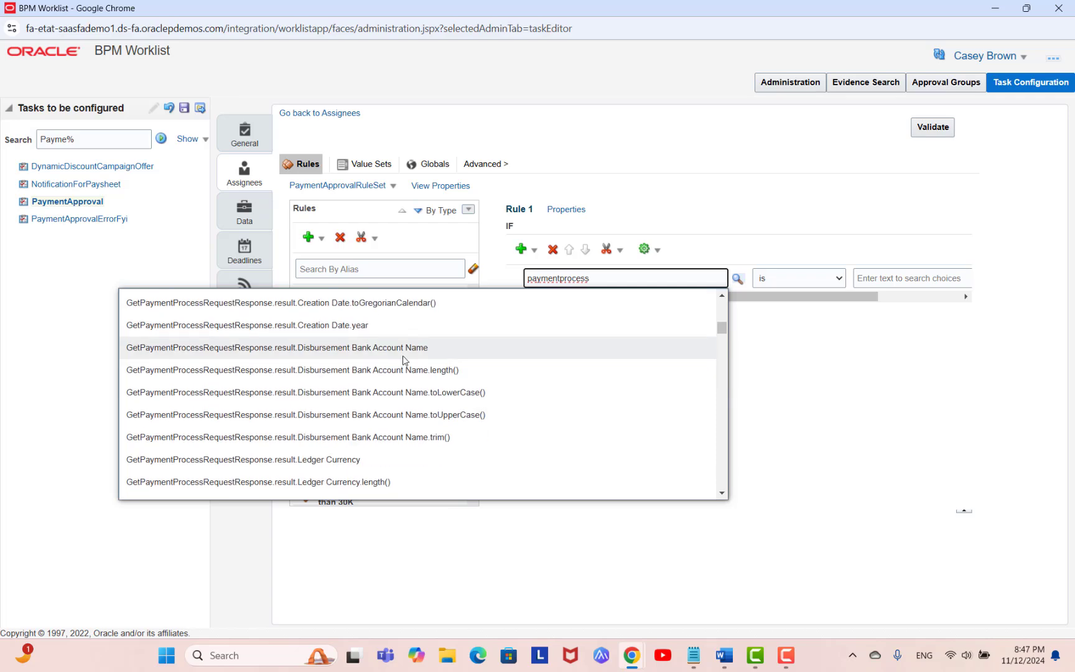
scroll(520, 401, "down", 2)
scroll(316, 341, "down", 3)
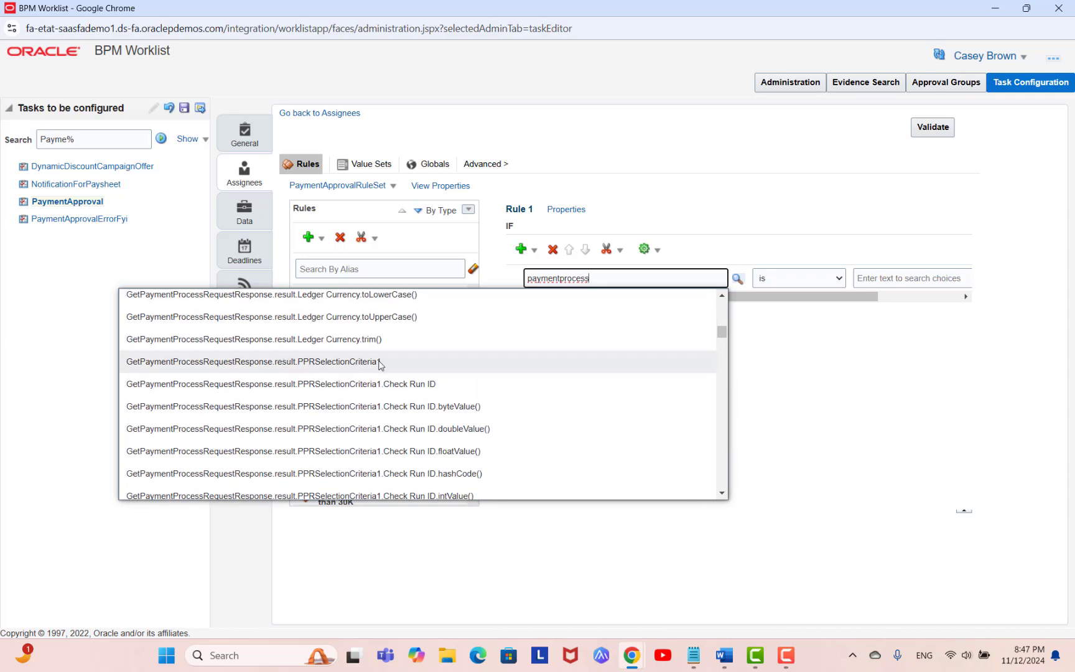
scroll(360, 366, "down", 2)
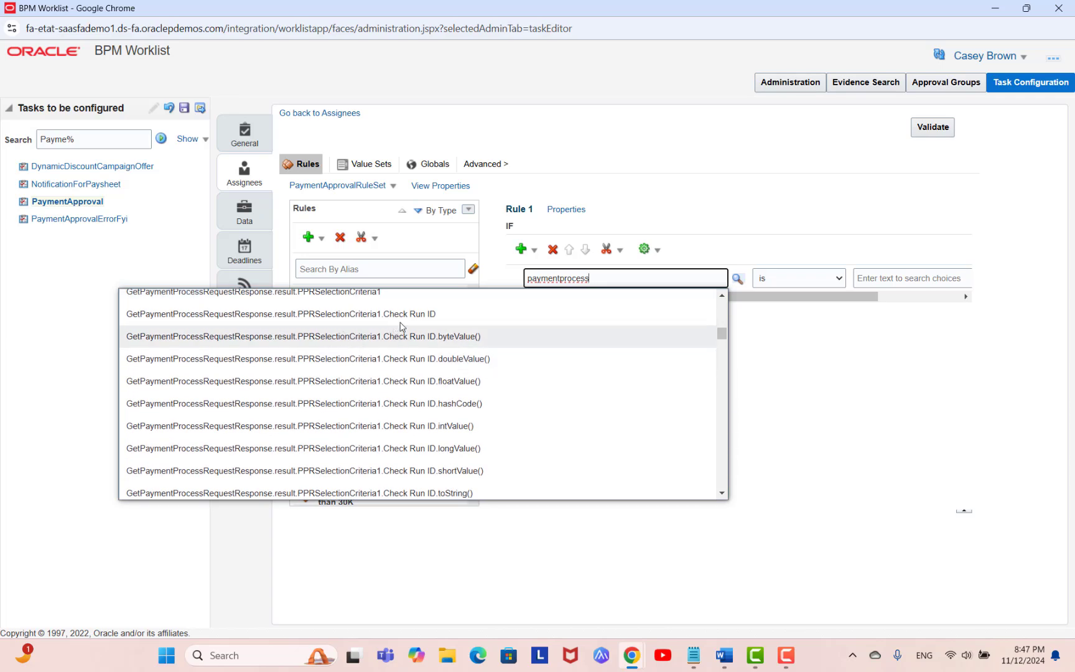
scroll(476, 350, "down", 3)
scroll(476, 350, "down", 2)
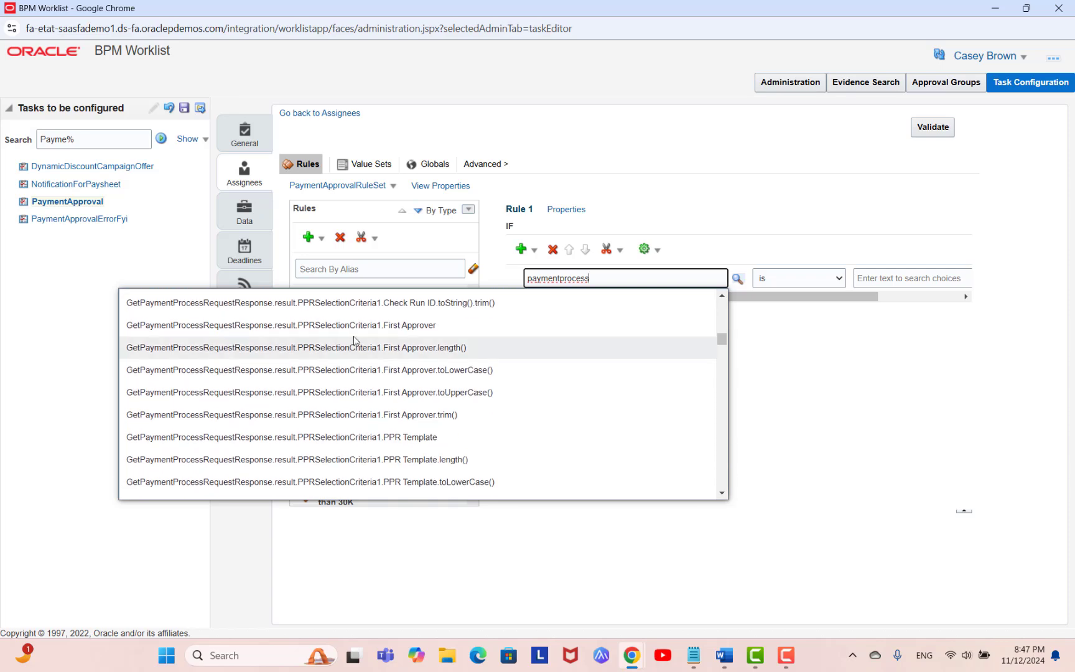
scroll(392, 333, "down", 2)
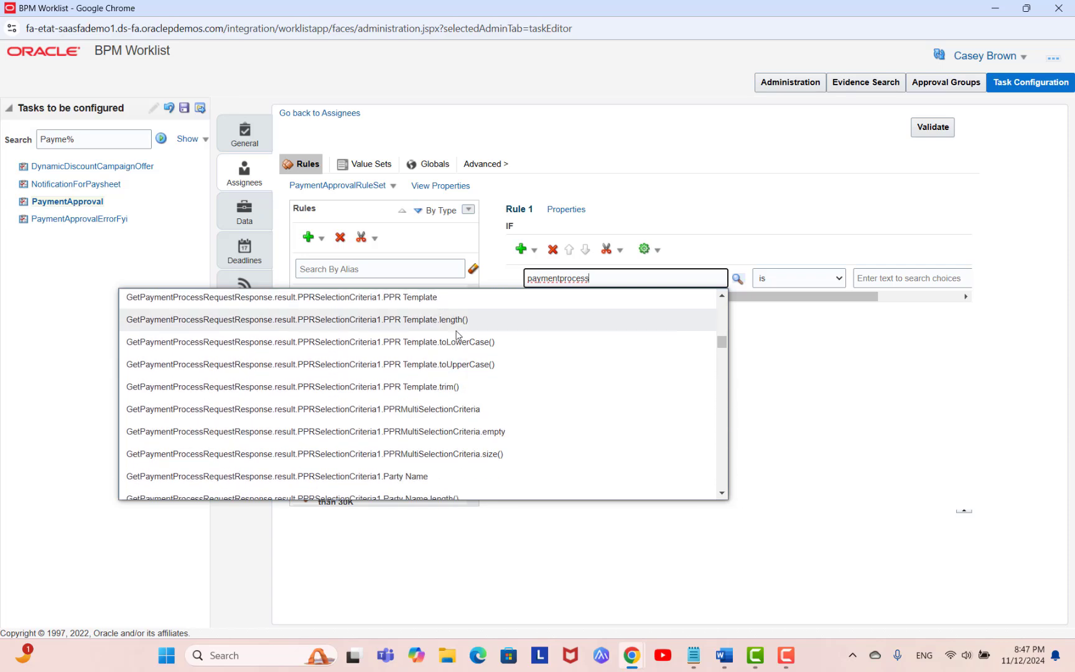
scroll(442, 394, "down", 2)
scroll(410, 398, "down", 2)
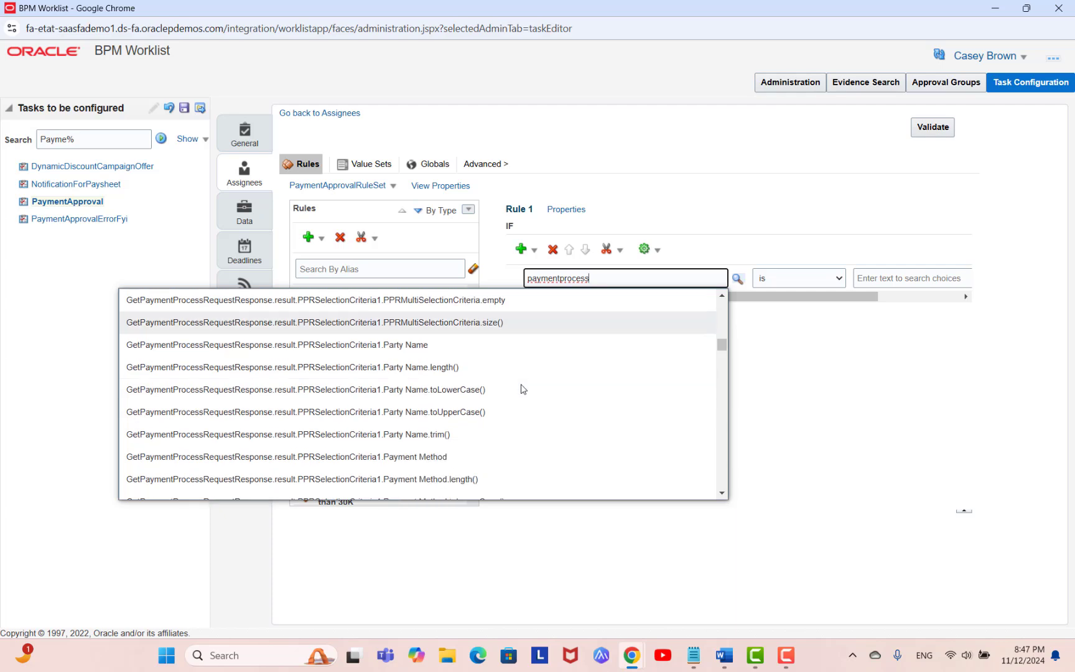
scroll(520, 379, "down", 2)
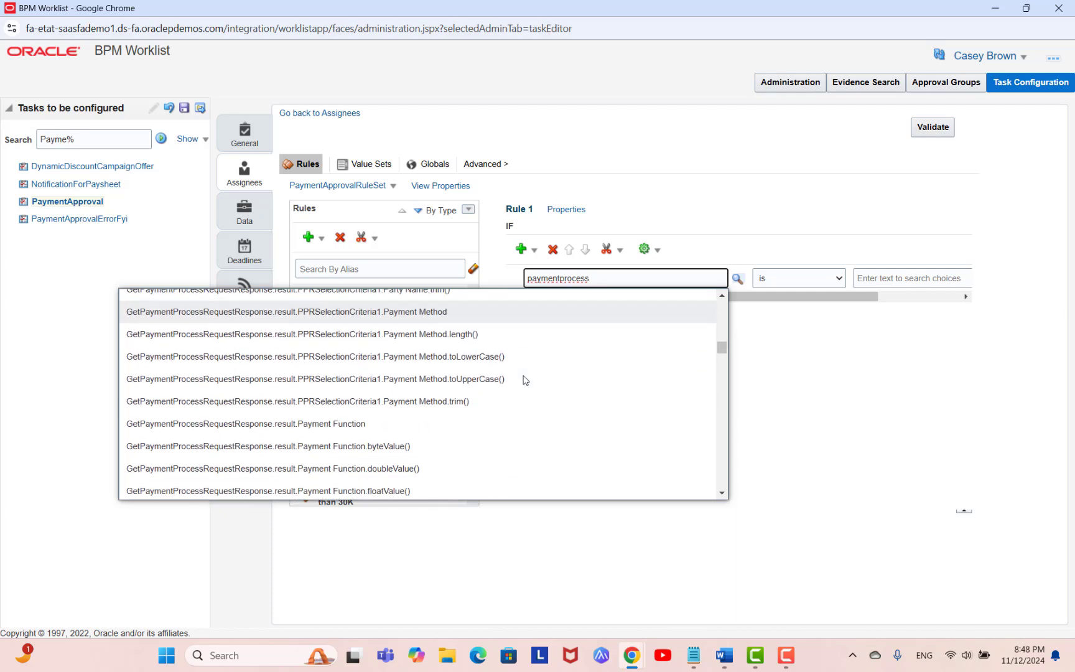
scroll(435, 358, "down", 2)
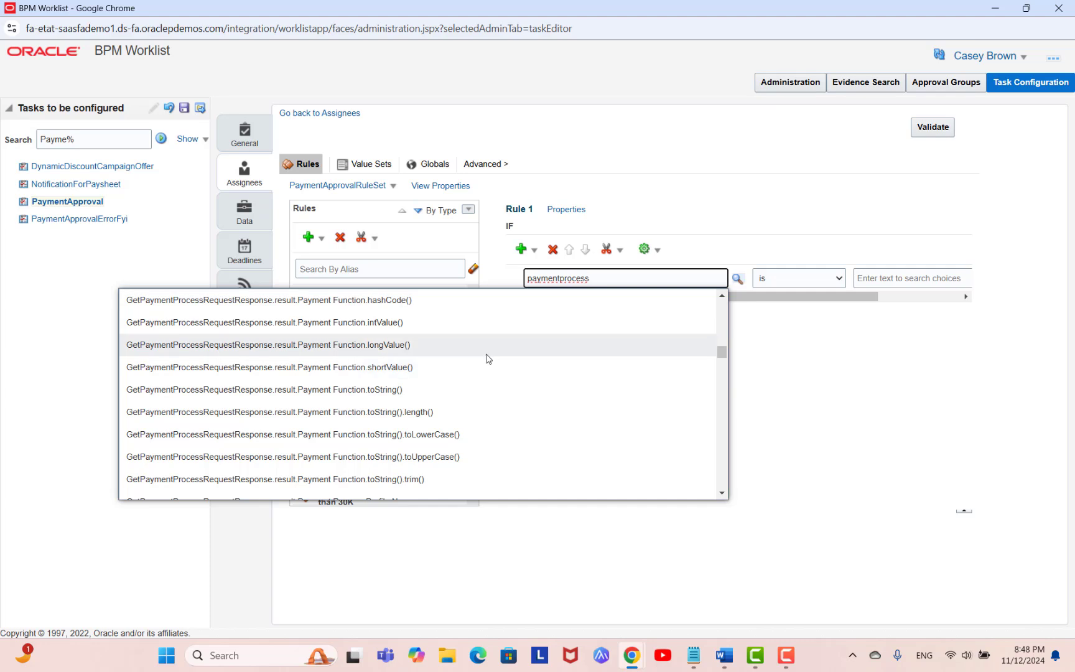
left_click(799, 311)
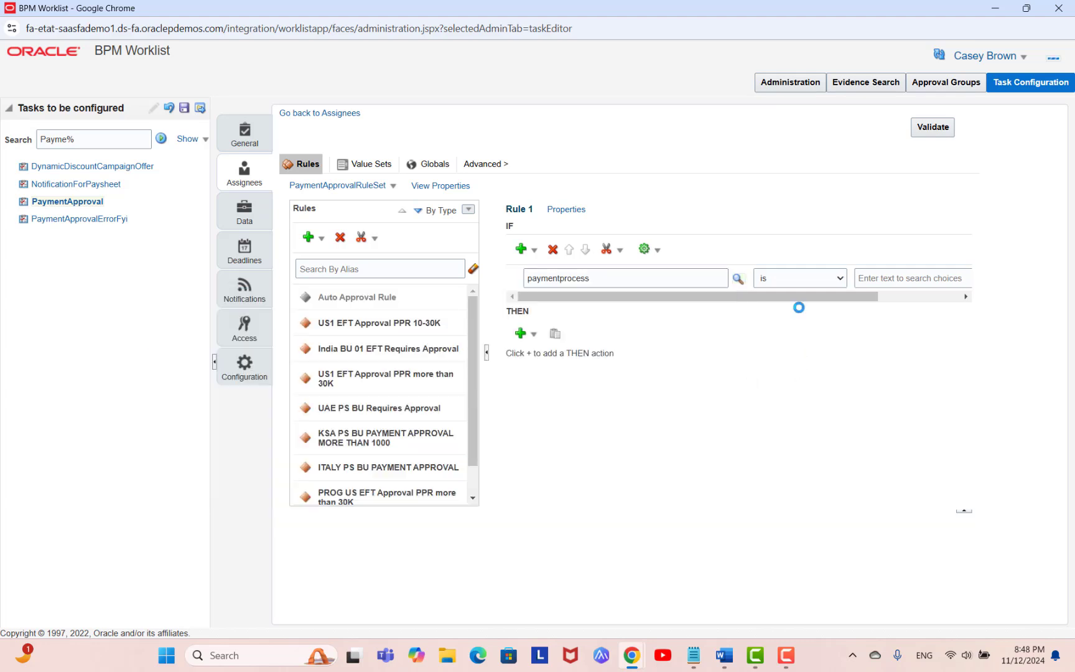
left_click(810, 277)
left_click(810, 277)
left_click(810, 278)
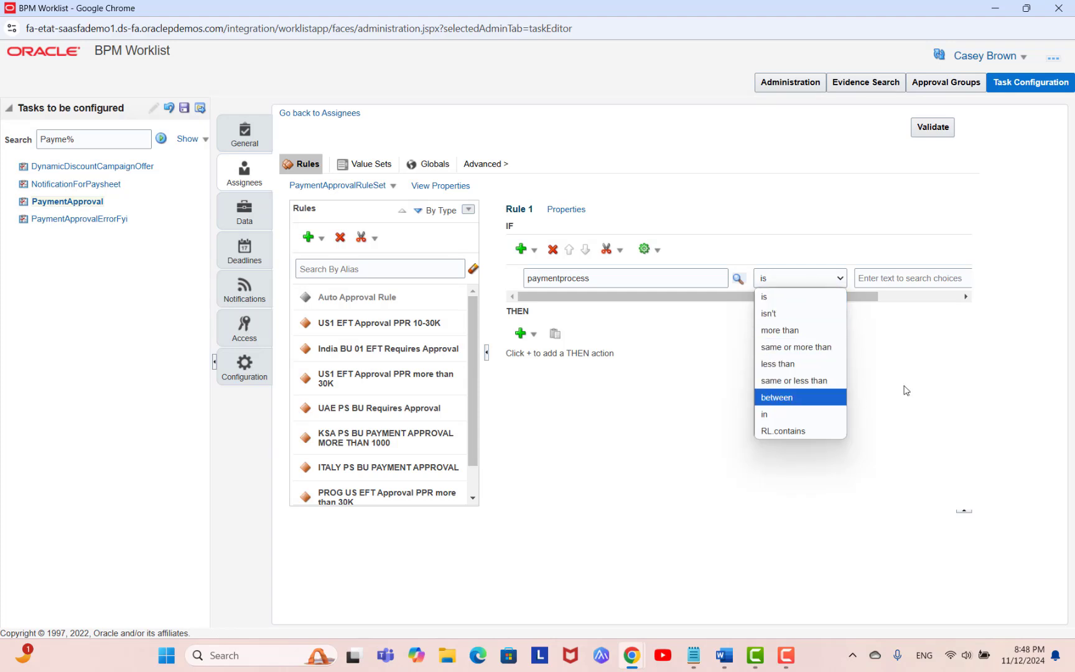
left_click(908, 350)
left_click_drag(857, 301, 939, 301)
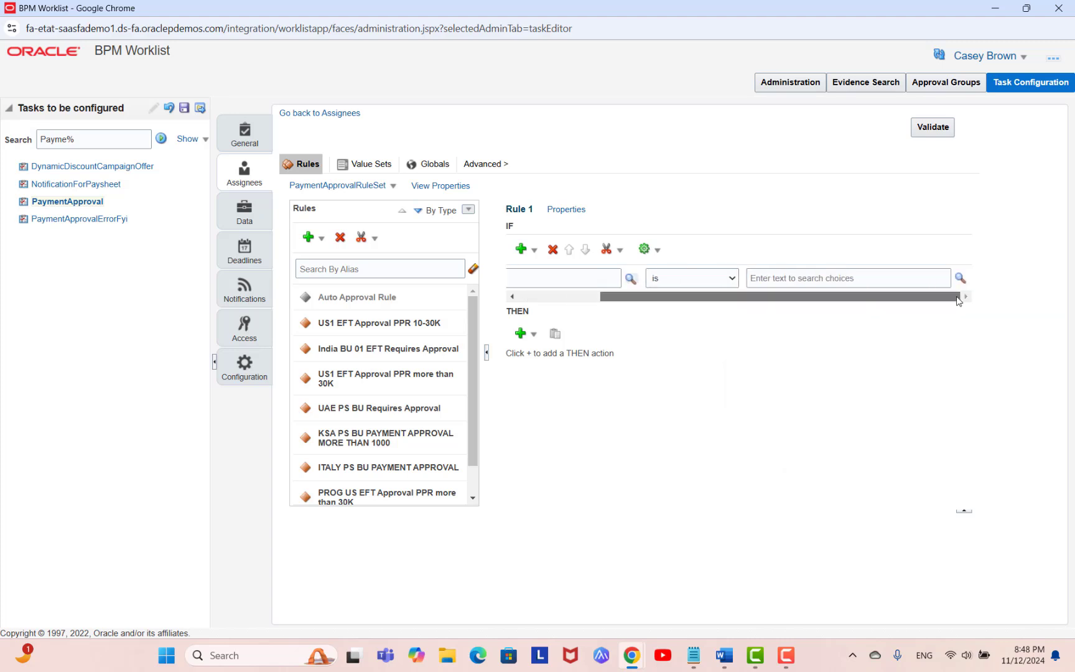
Step: Set the condition's comparison value to "null"
left_click(809, 280)
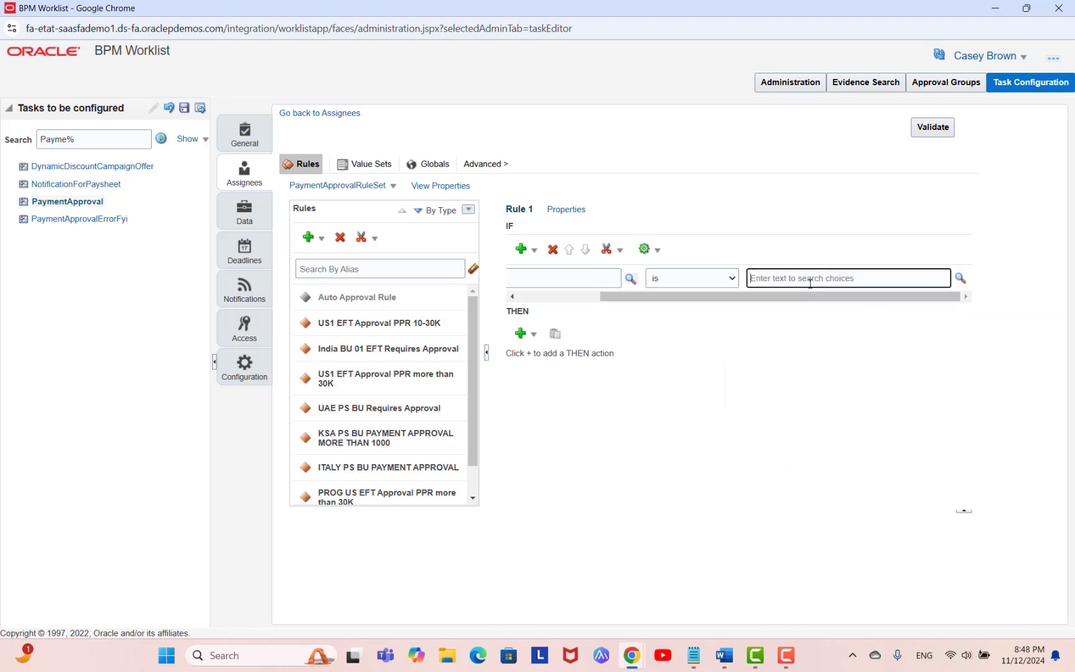
left_click_drag(708, 297, 602, 298)
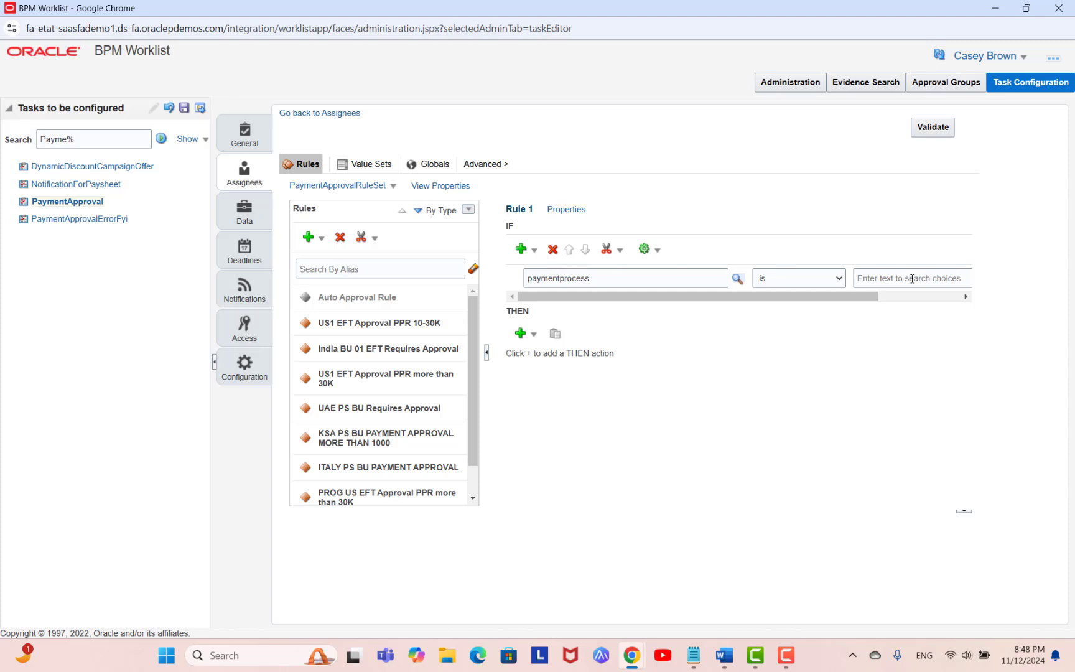
left_click(863, 286)
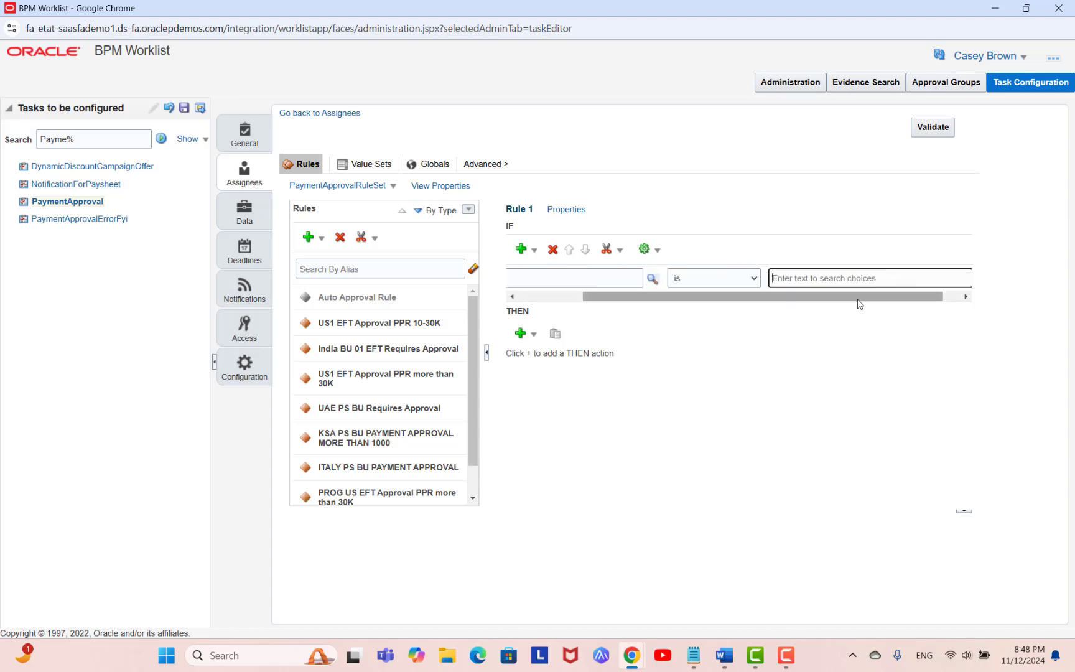
type("\"null\"")
left_click(852, 445)
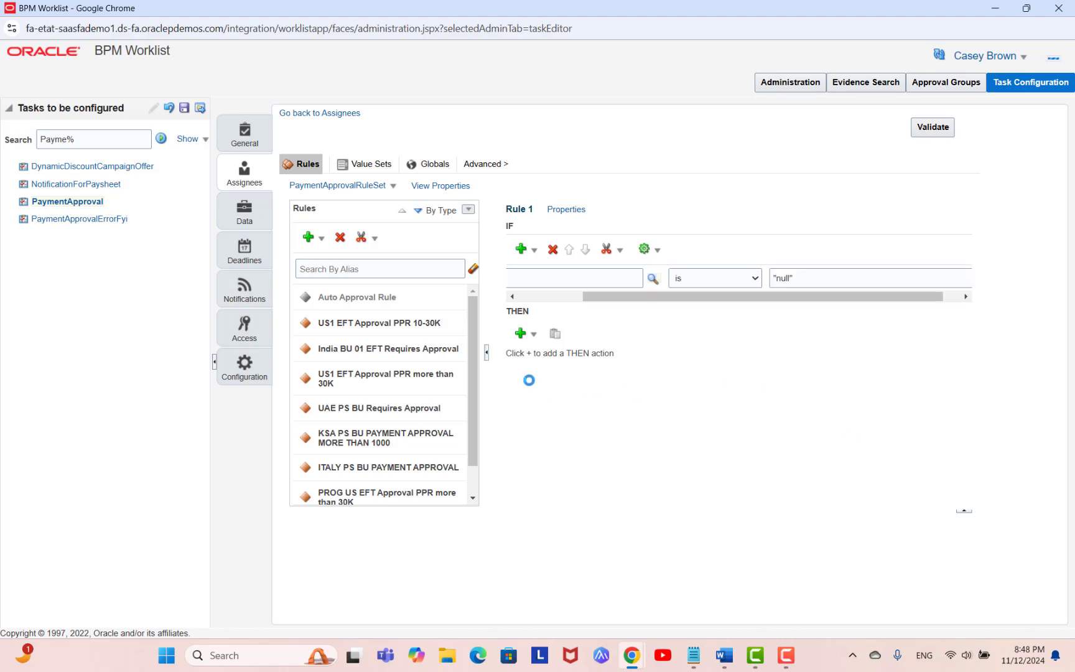
Step: Add an Approval Group approver action to the rule's THEN section
left_click(525, 334)
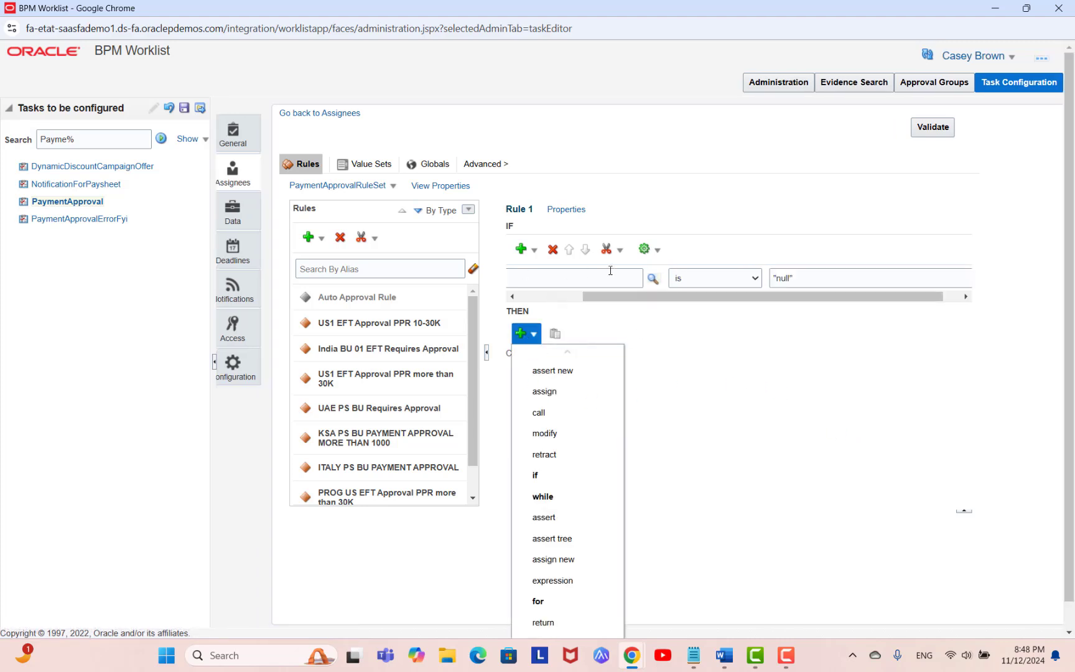
left_click_drag(589, 299, 544, 300)
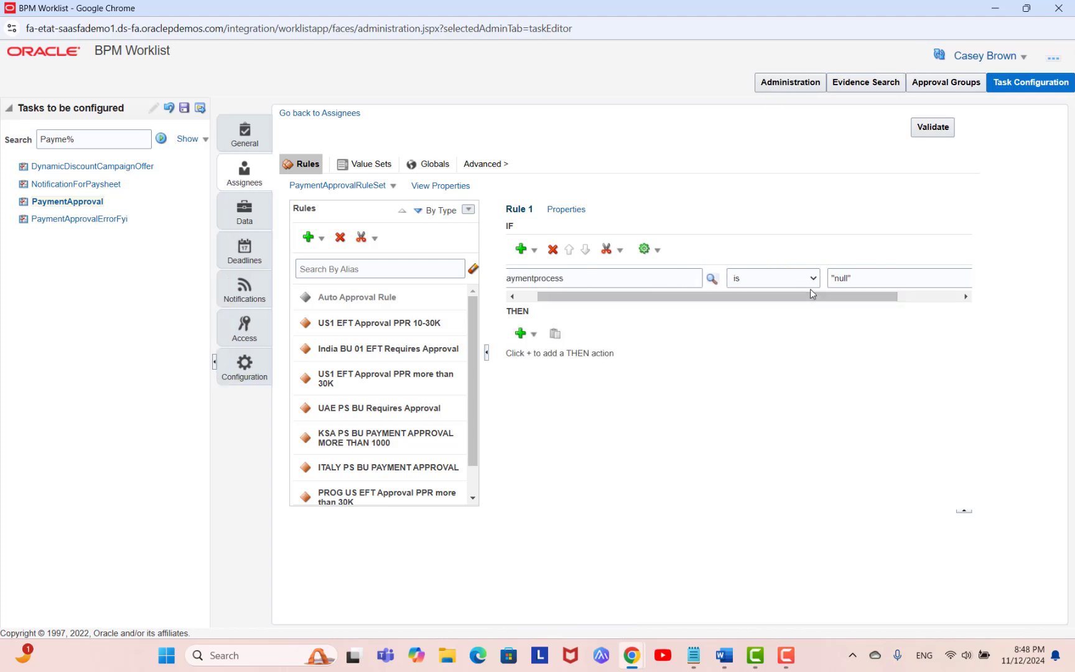
left_click(533, 334)
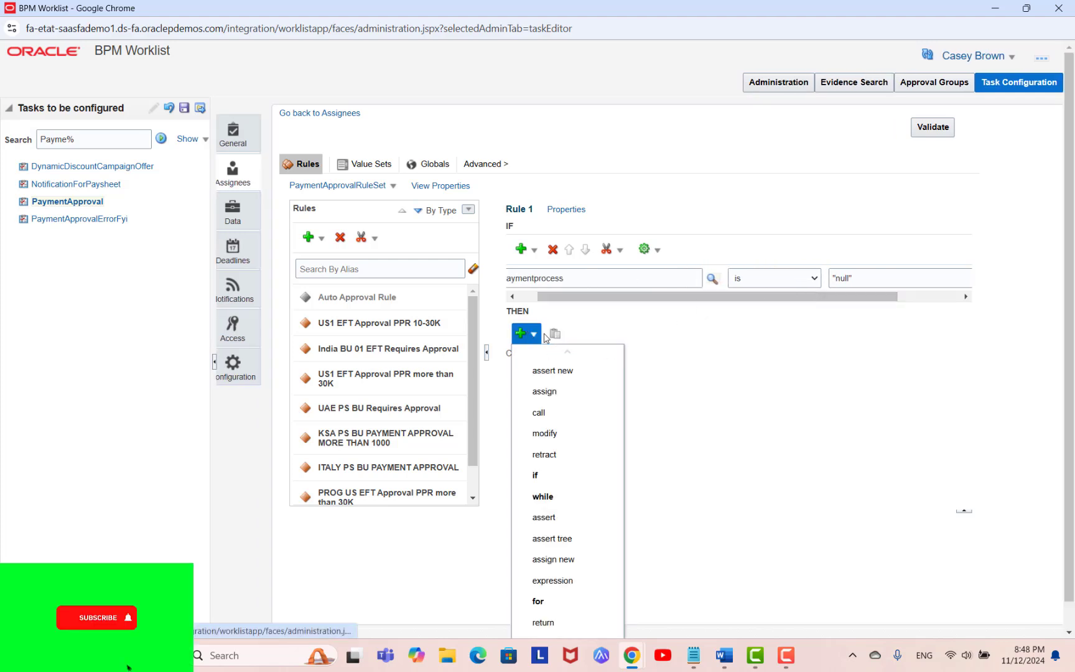
scroll(744, 348, "down", 1)
scroll(612, 425, "down", 3)
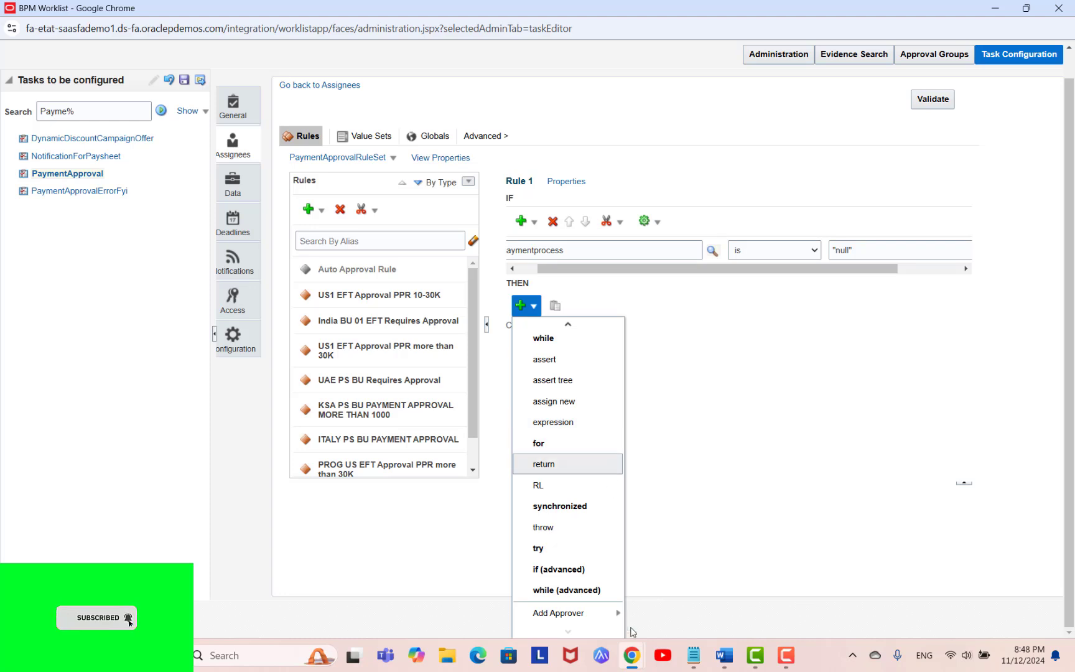
mouse_move(611, 613)
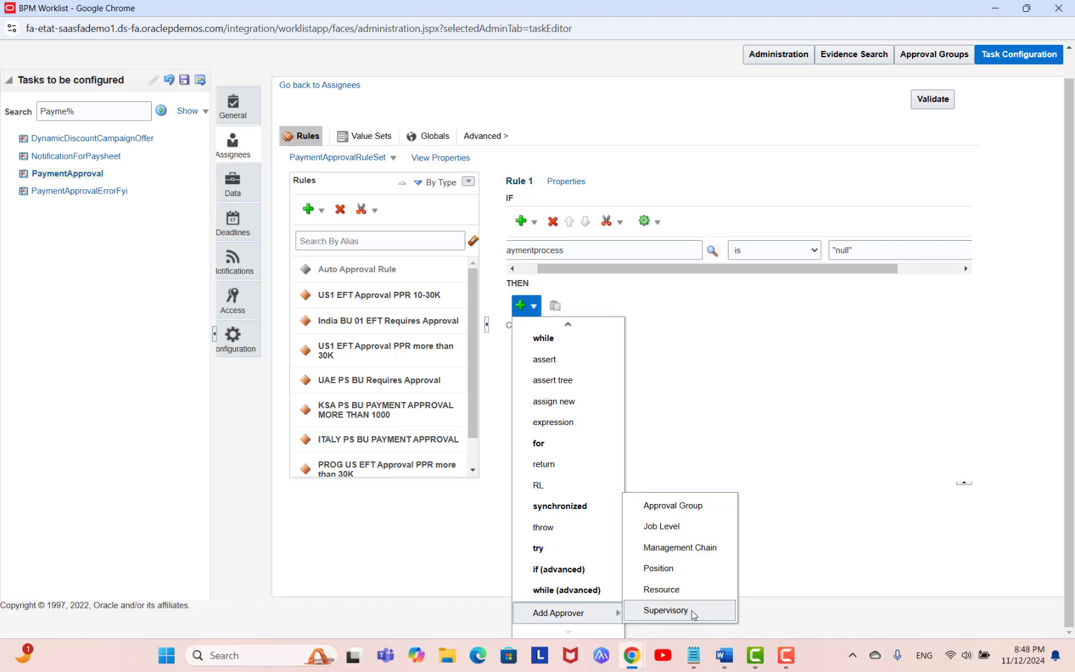
left_click(707, 508)
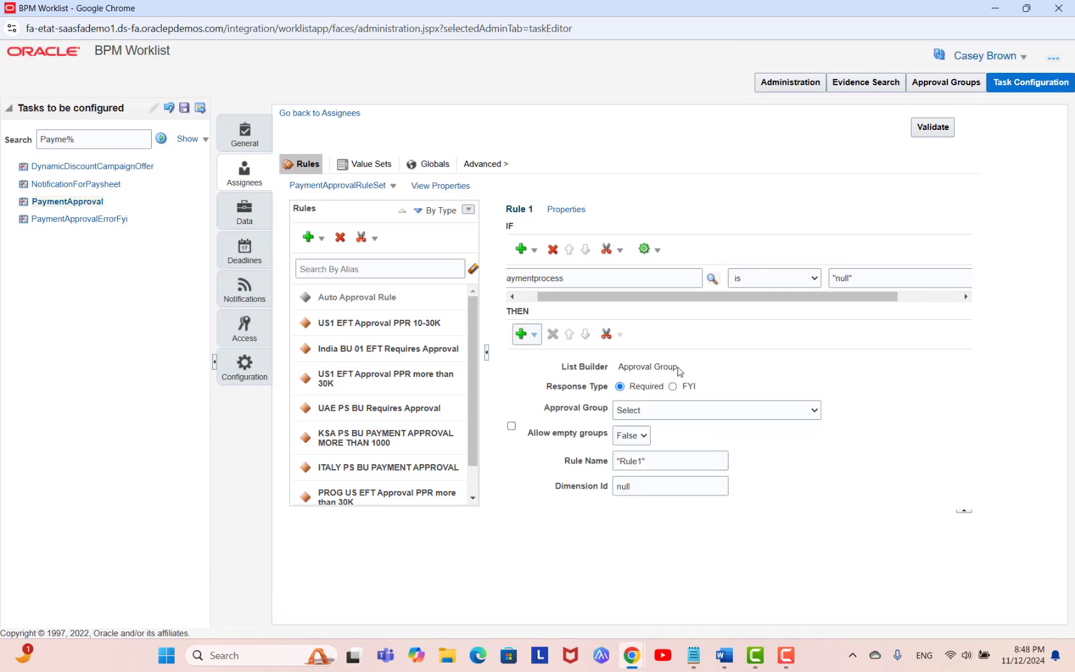
Step: Review the available approval groups and the allow empty groups options
left_click(664, 412)
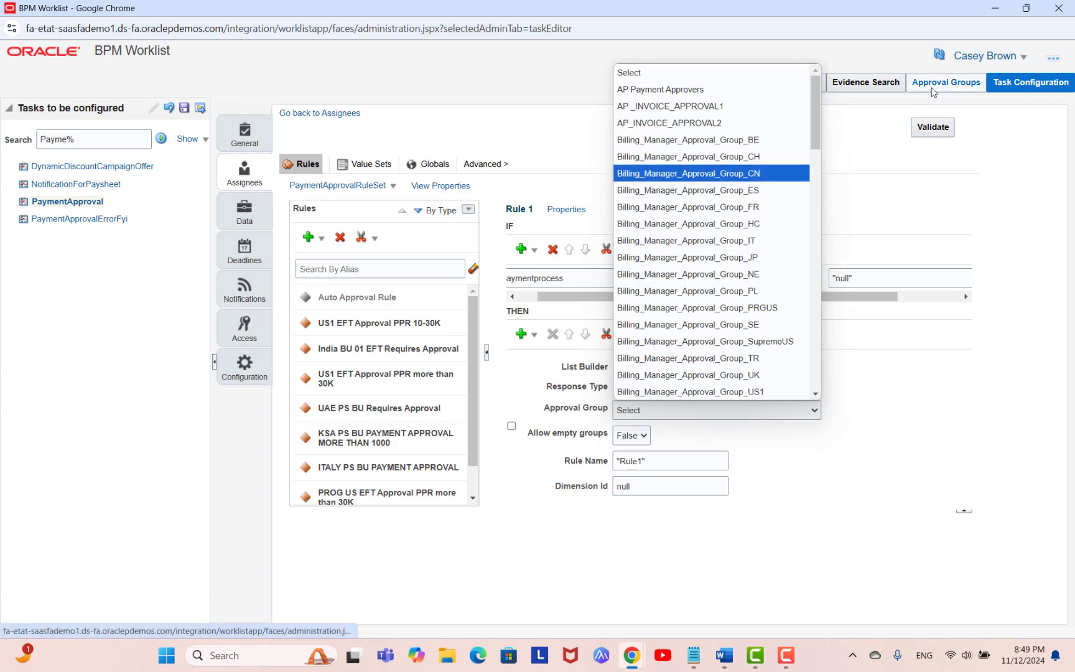
left_click(795, 479)
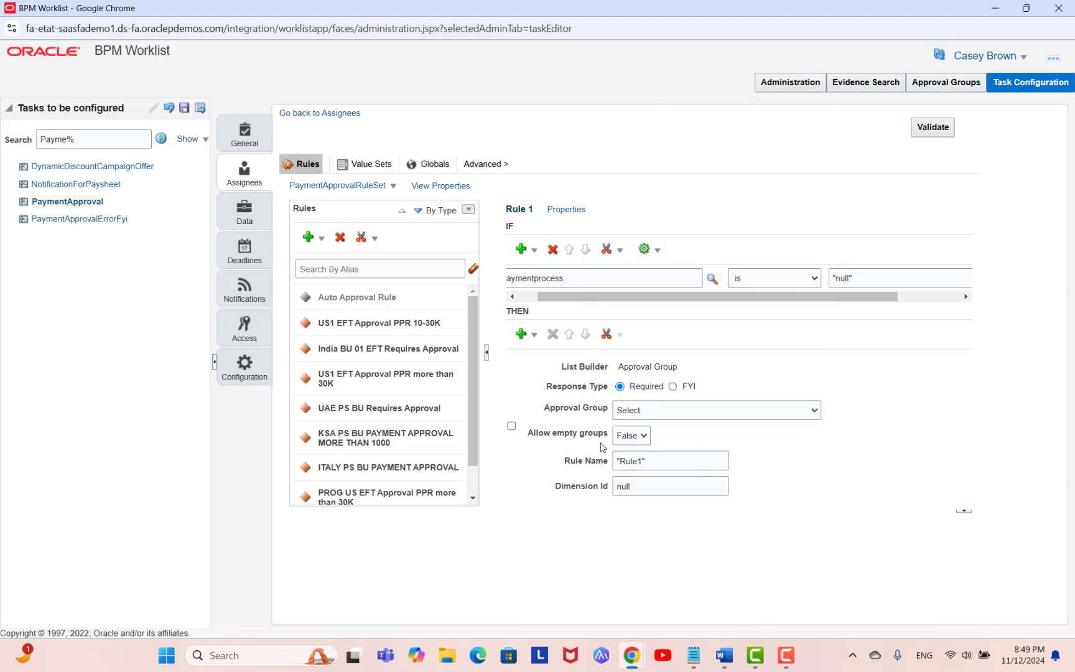
left_click(634, 435)
left_click(732, 432)
Step: Add a Supervisory approver action to Rule 1's THEN section
left_click(533, 334)
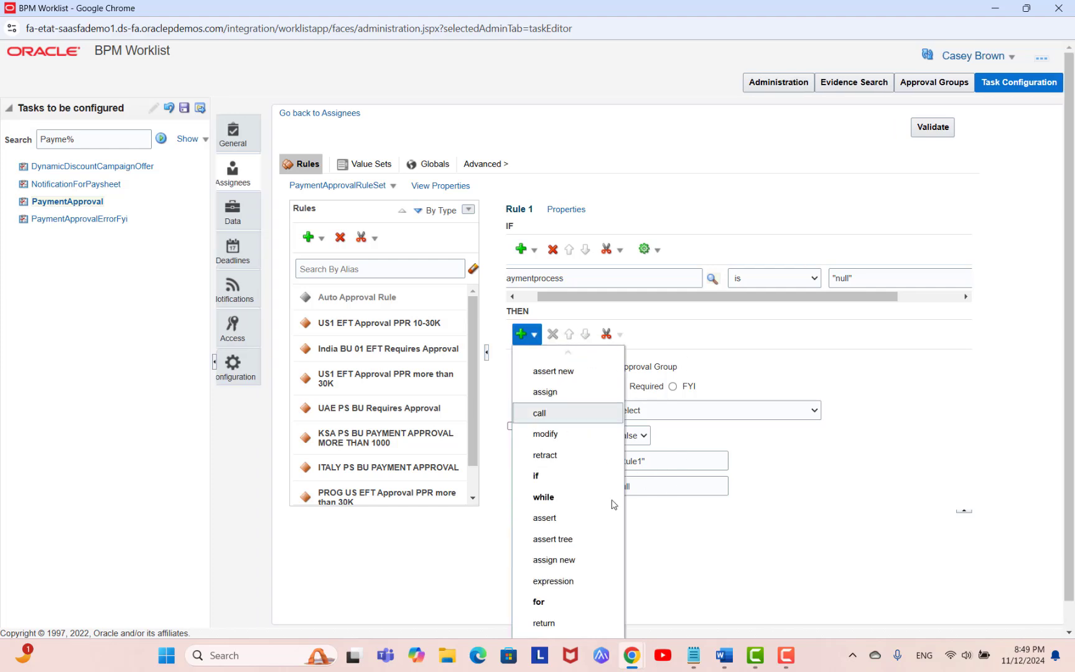
scroll(597, 528, "down", 5)
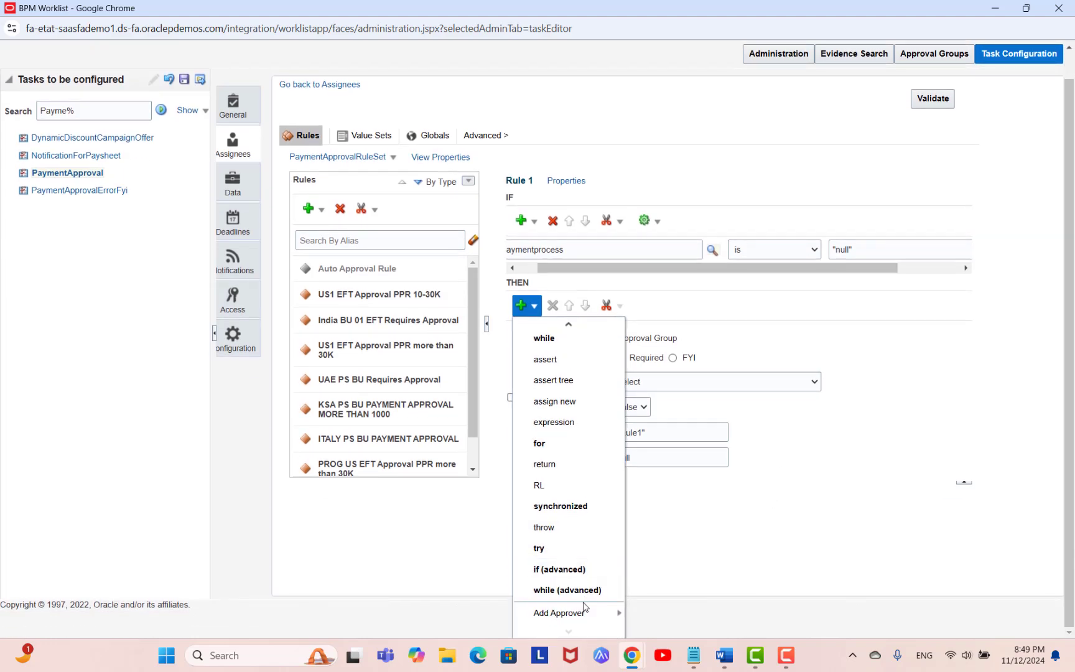
mouse_move(585, 608)
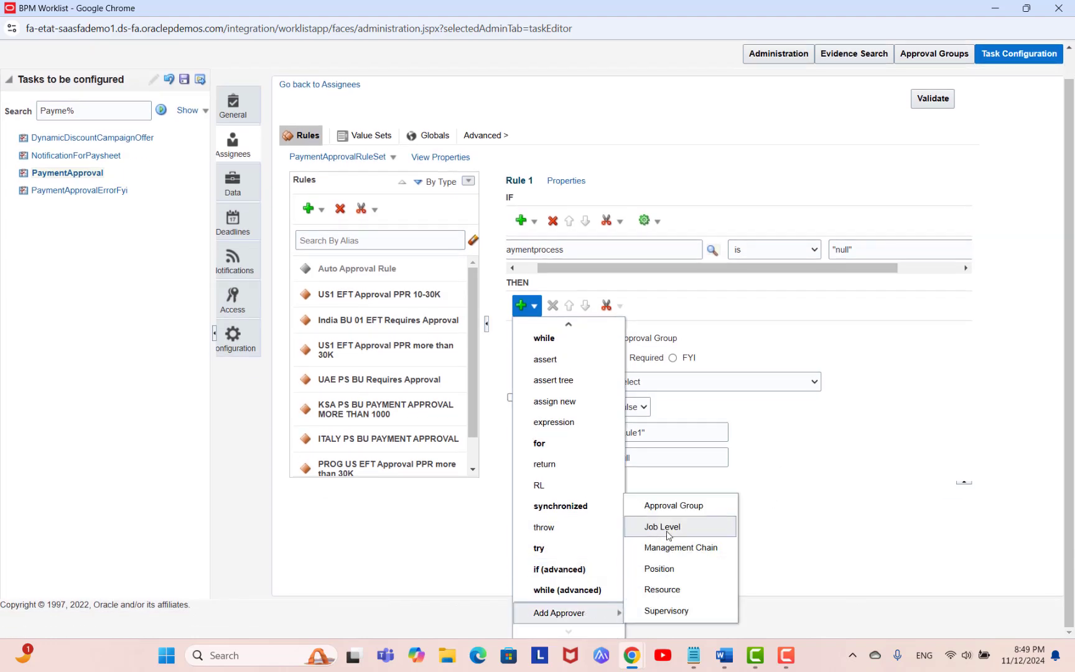
left_click(667, 609)
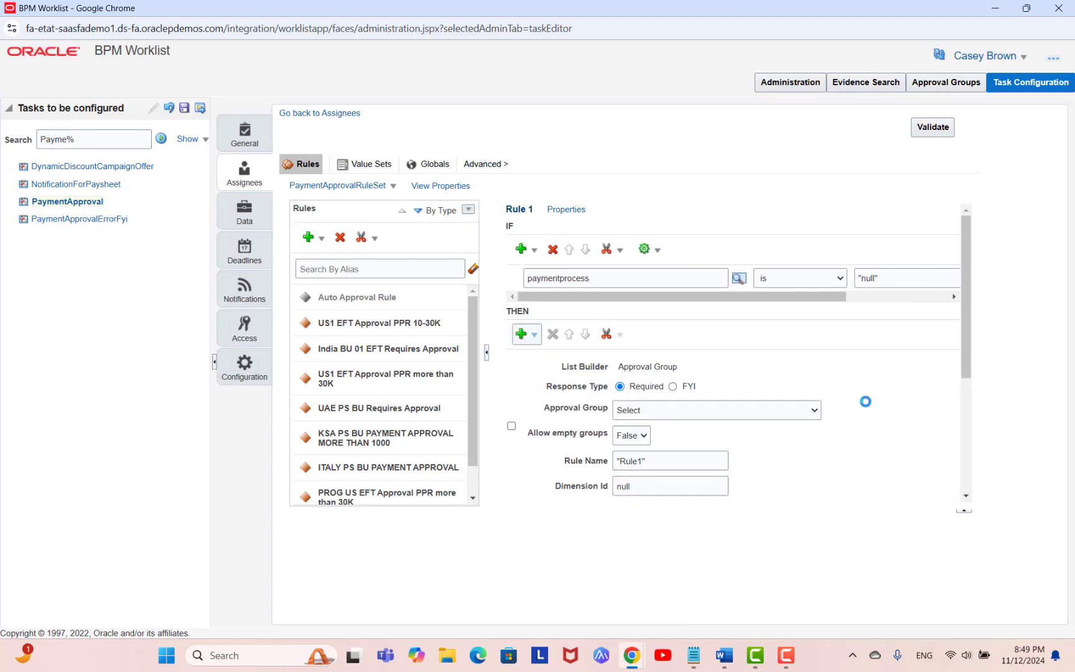
Step: Delete the Approval Group approver action from Rule 1's THEN section
scroll(965, 357, "down", 3)
scroll(751, 351, "up", 1)
scroll(750, 349, "down", 1)
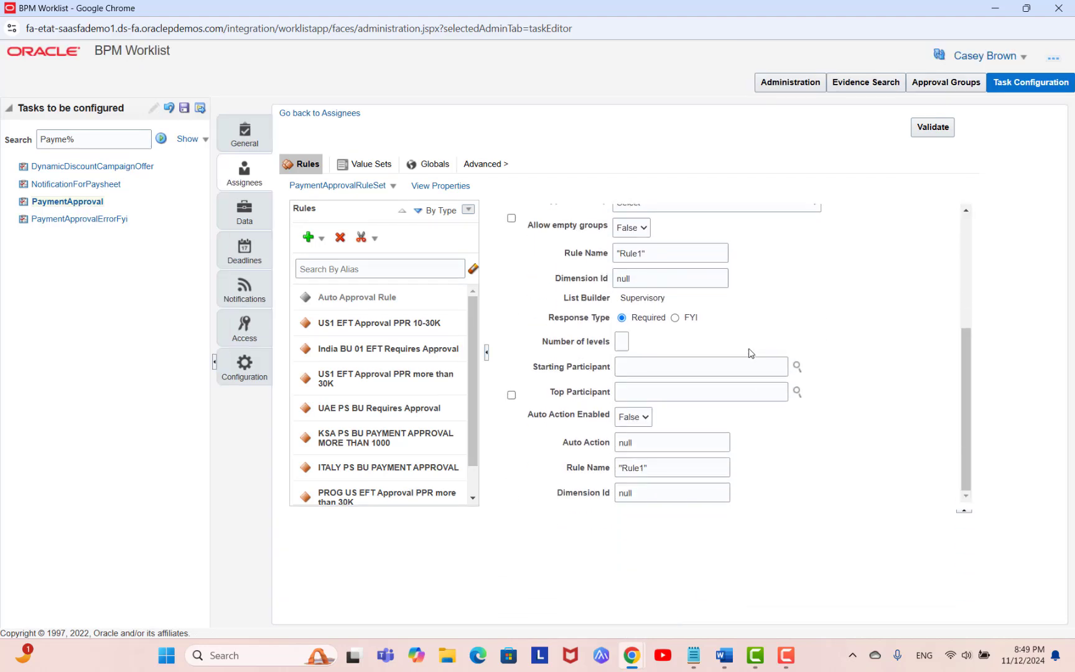
scroll(634, 362, "up", 2)
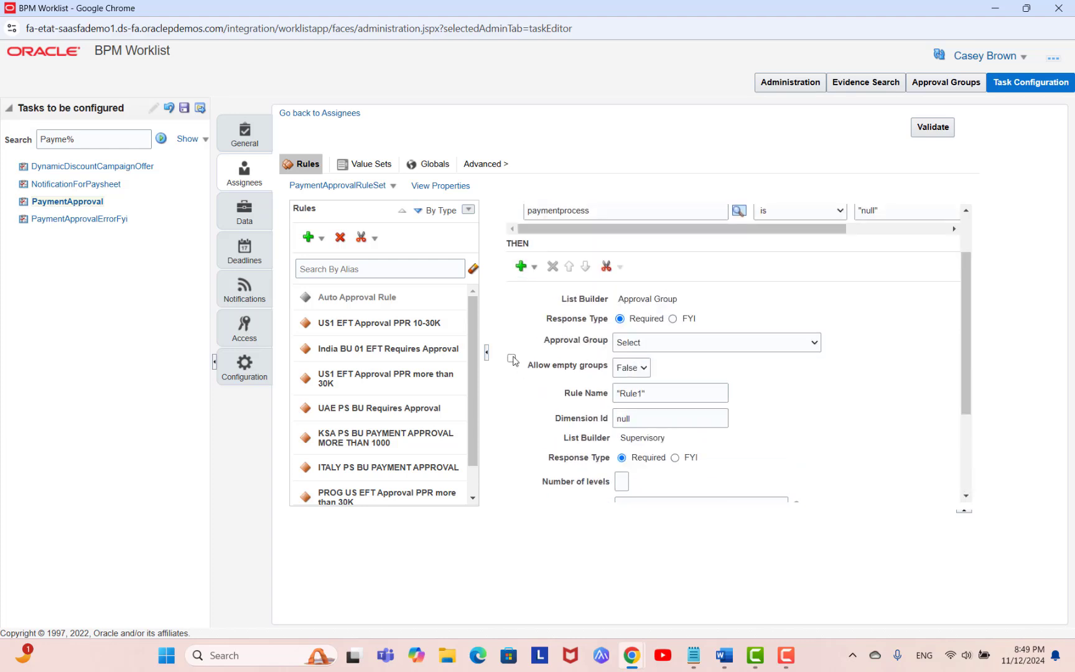
left_click(512, 358)
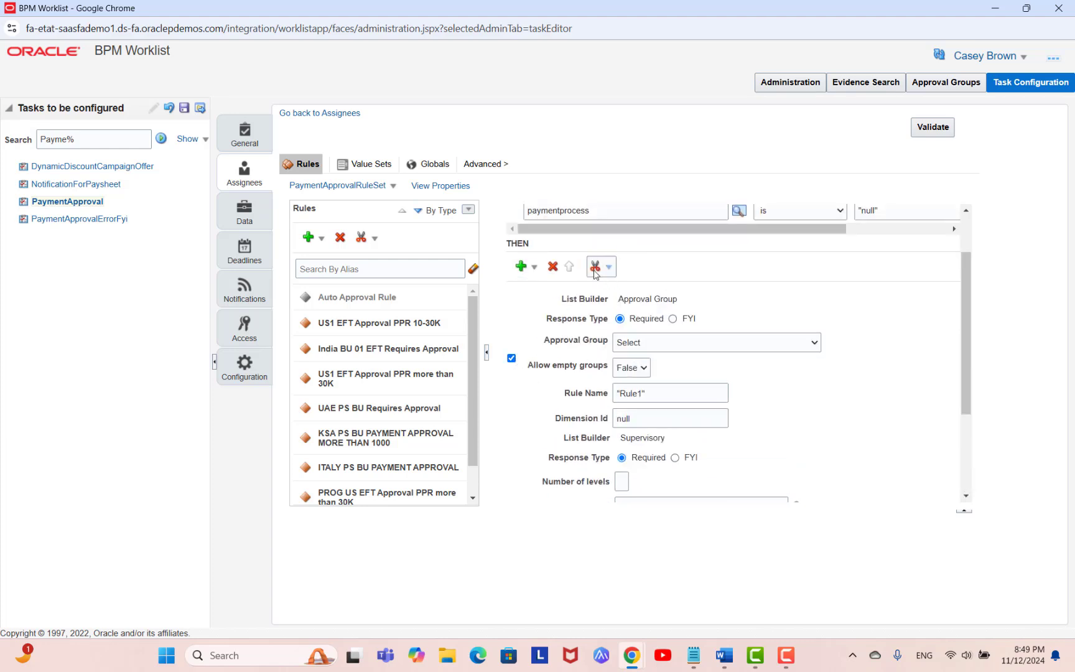
left_click(619, 269)
left_click(630, 291)
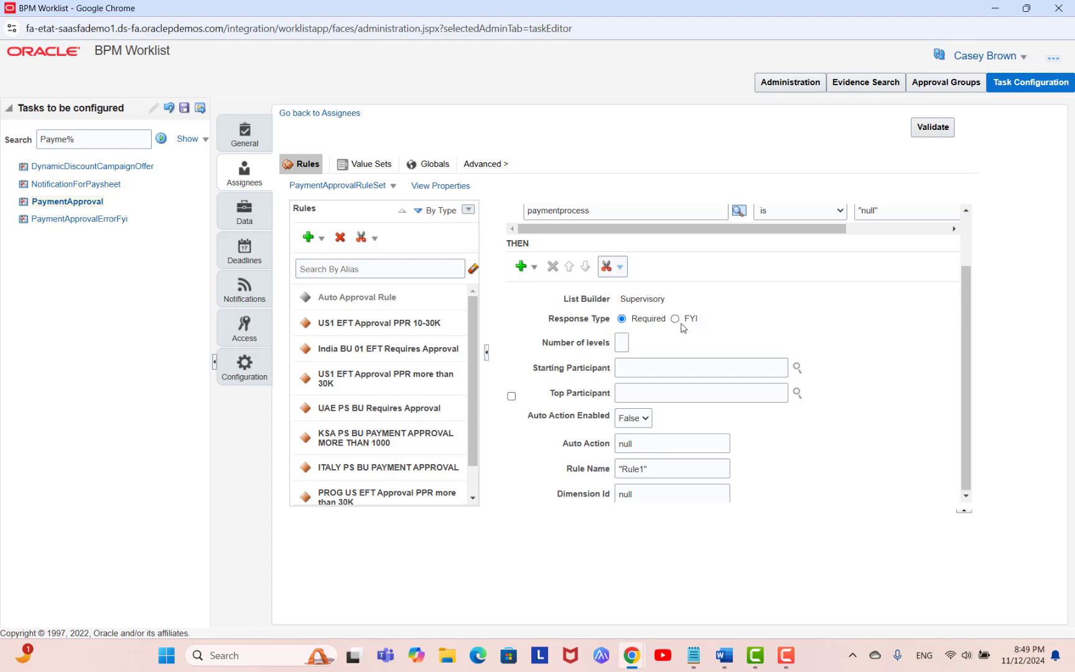
Step: Open the Auto Approval Rule to review its condition and supervisory approver settings
left_click(645, 366)
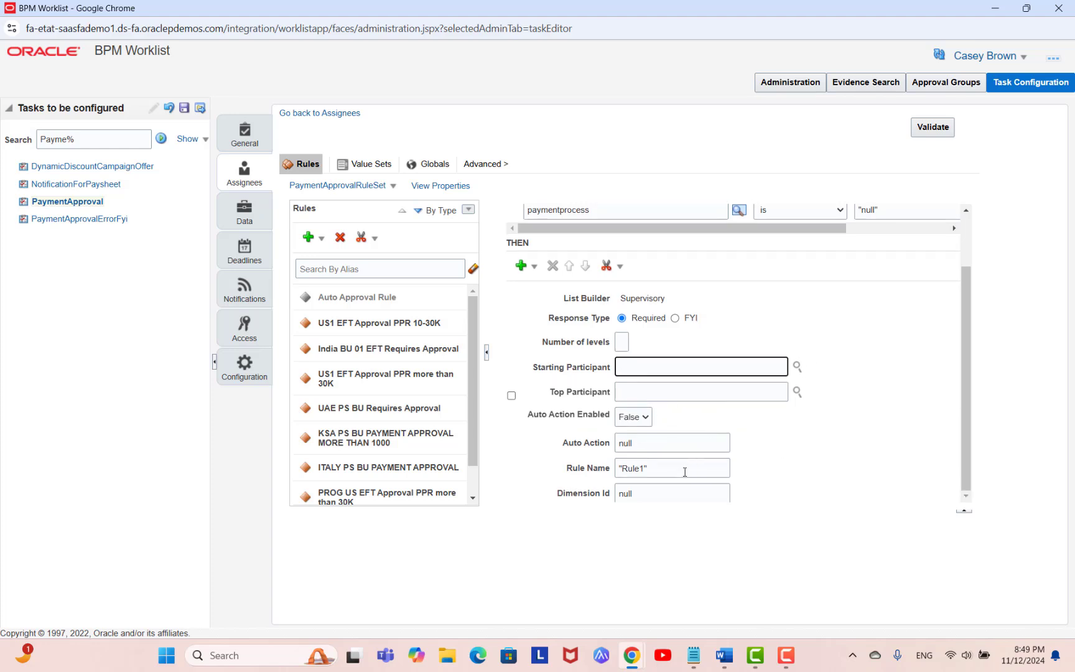
scroll(671, 433, "up", 1)
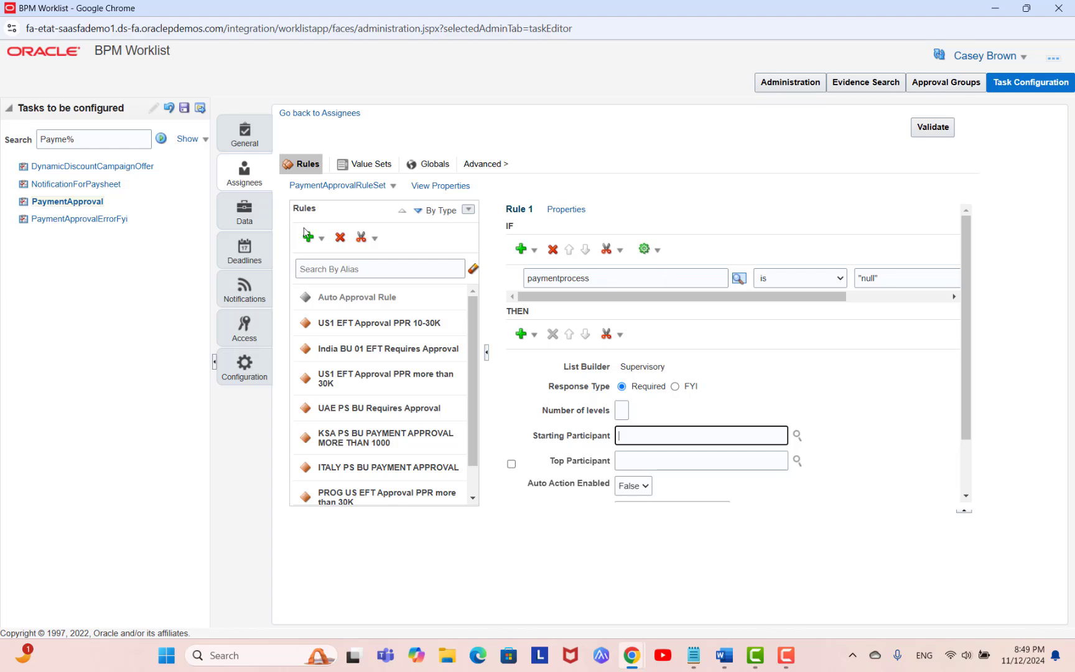
left_click(359, 298)
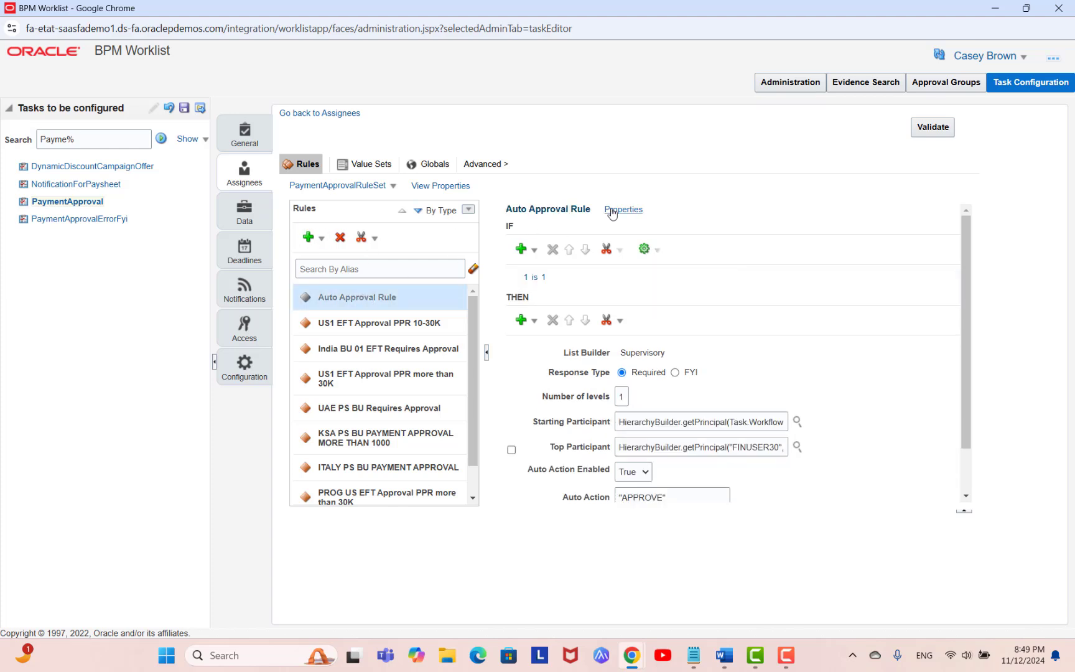
left_click(314, 237)
left_click(710, 311)
Step: Review the PaymentApproval task's configuration settings, including the early completion outcome options
left_click(250, 369)
left_click(635, 276)
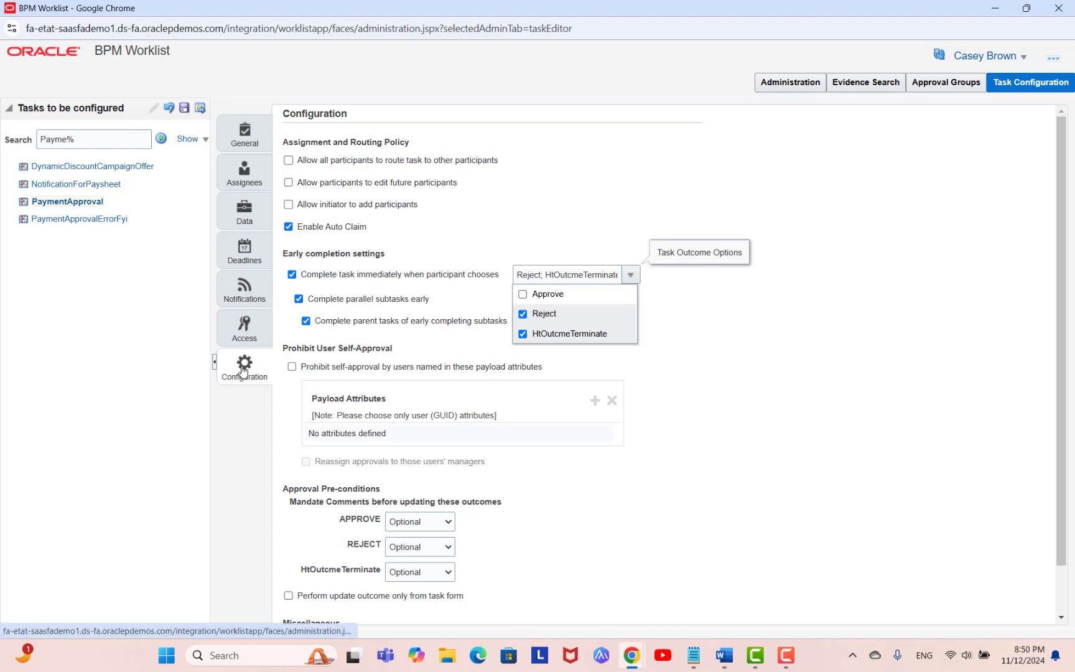
left_click(239, 176)
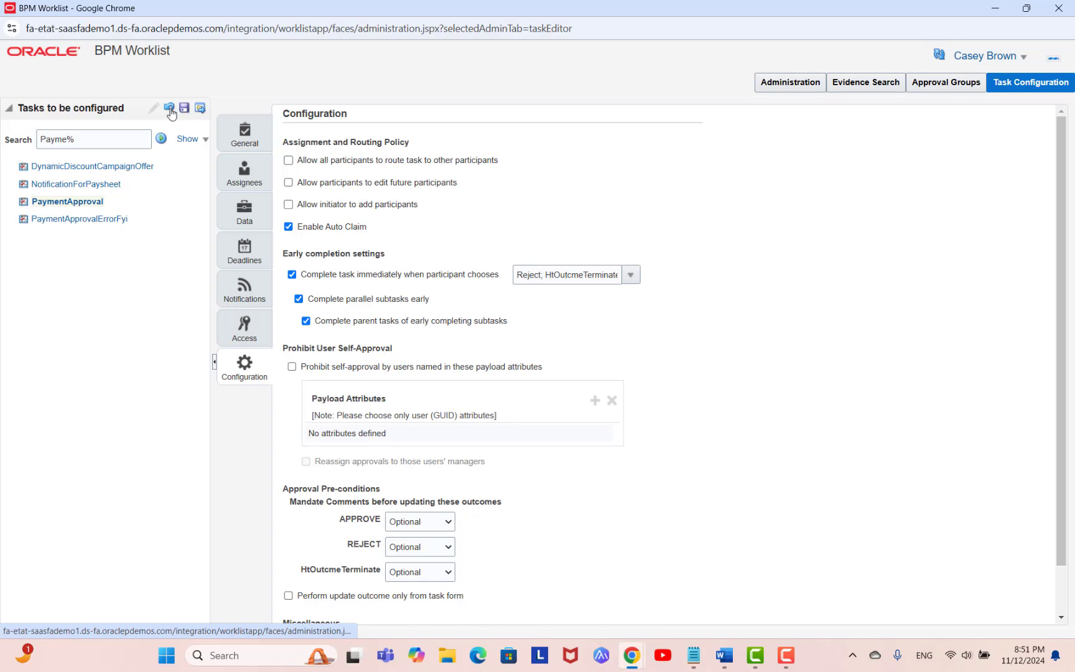
left_click(222, 292)
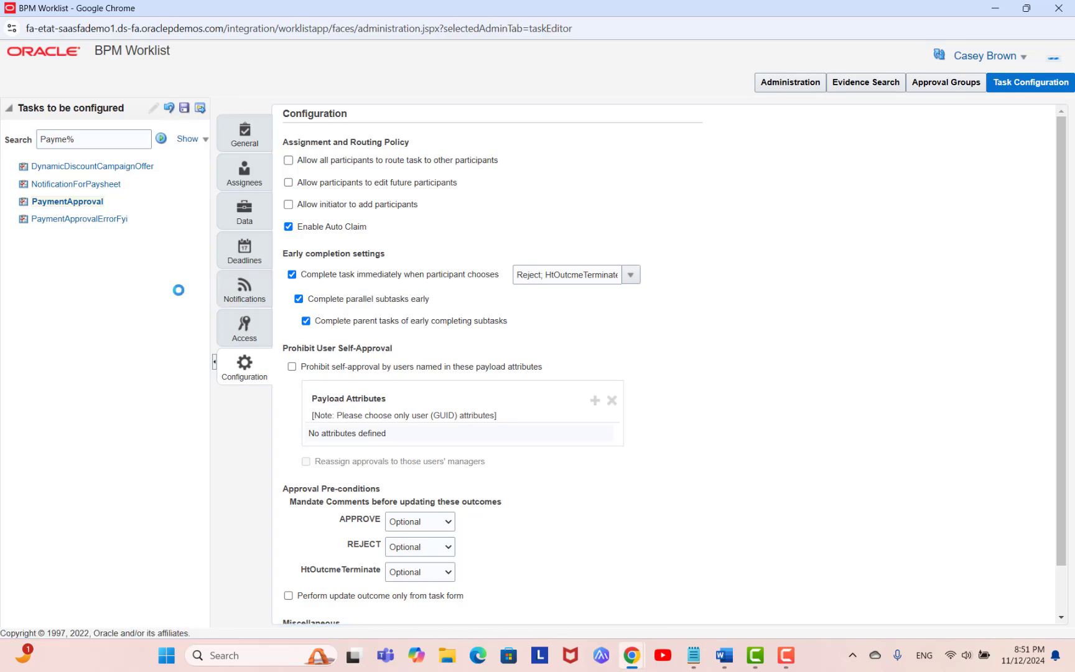
Step: Close the BPM Worklist window and reopen the worklist from the Notifications page
left_click(1026, 8)
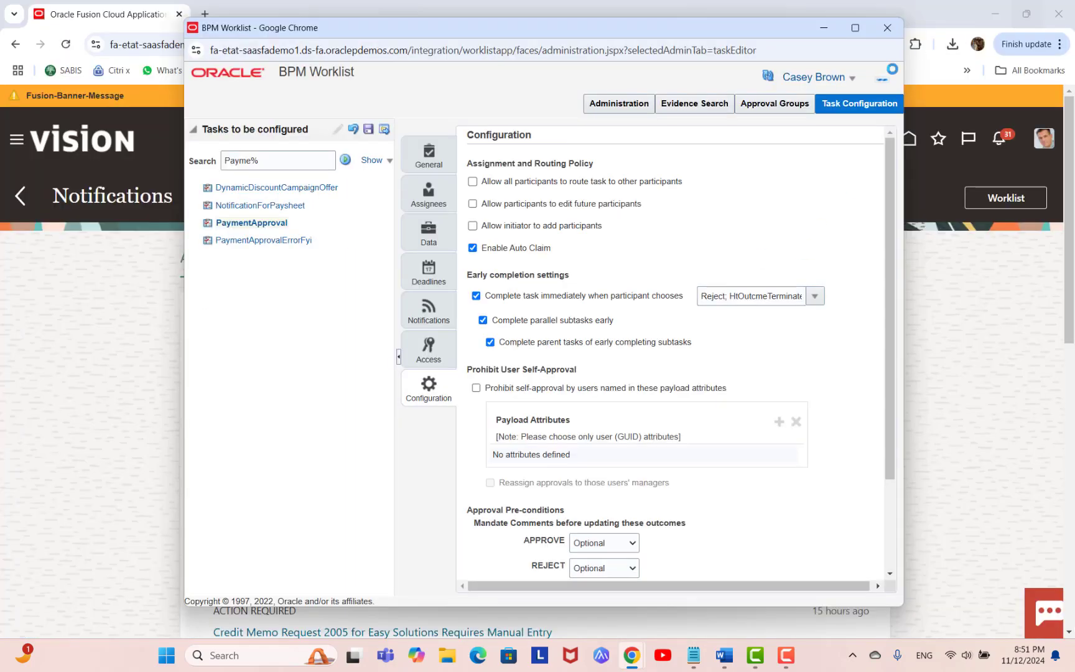
left_click(855, 28)
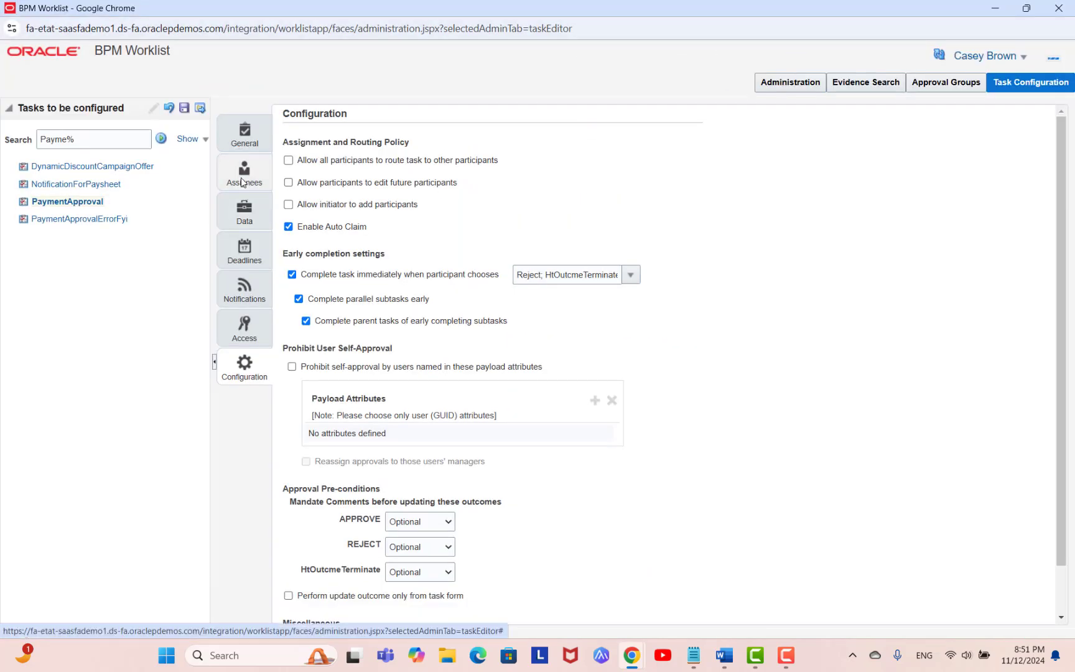
left_click(1058, 8)
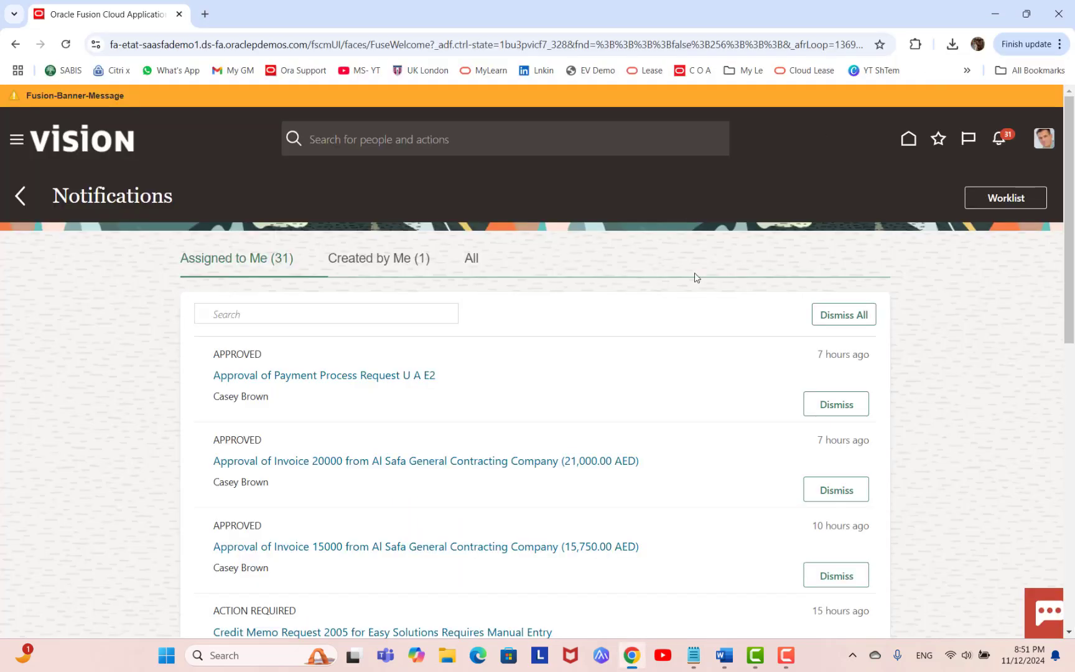
left_click(1000, 141)
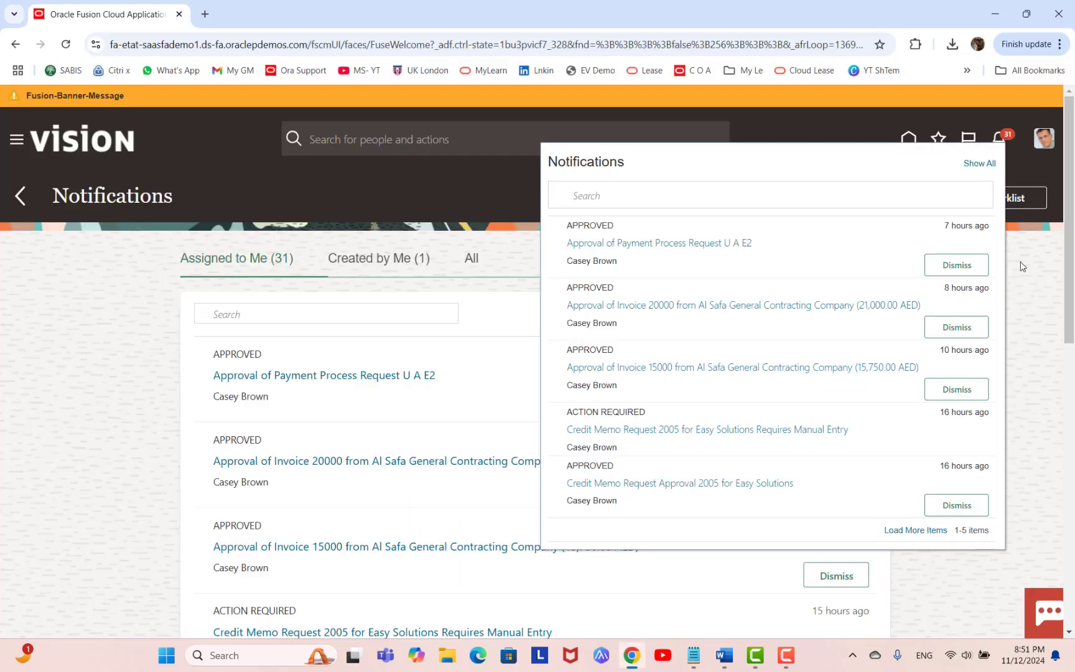
left_click(1022, 261)
left_click(990, 198)
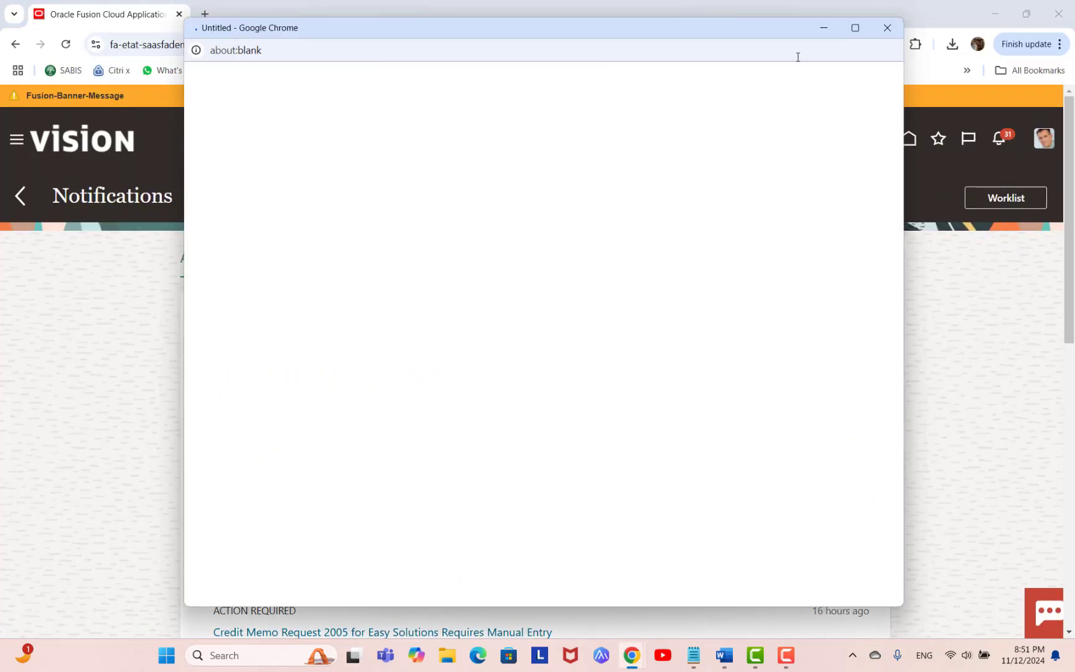
left_click(855, 27)
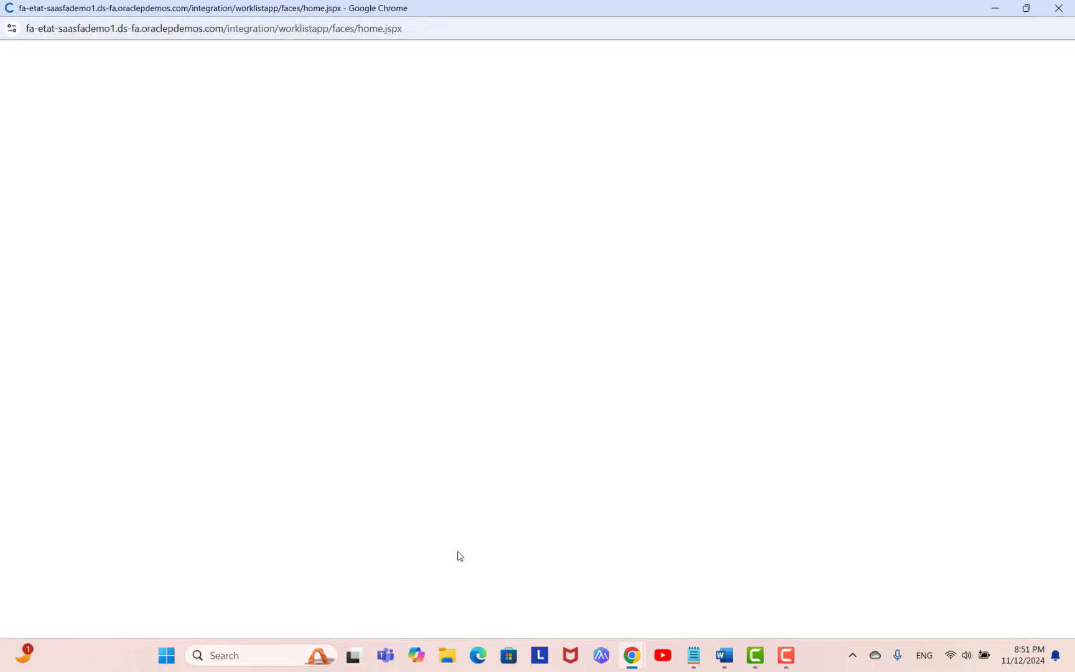
Step: Launch the Snipping Tool app from Windows search
left_click(250, 654)
type("sn")
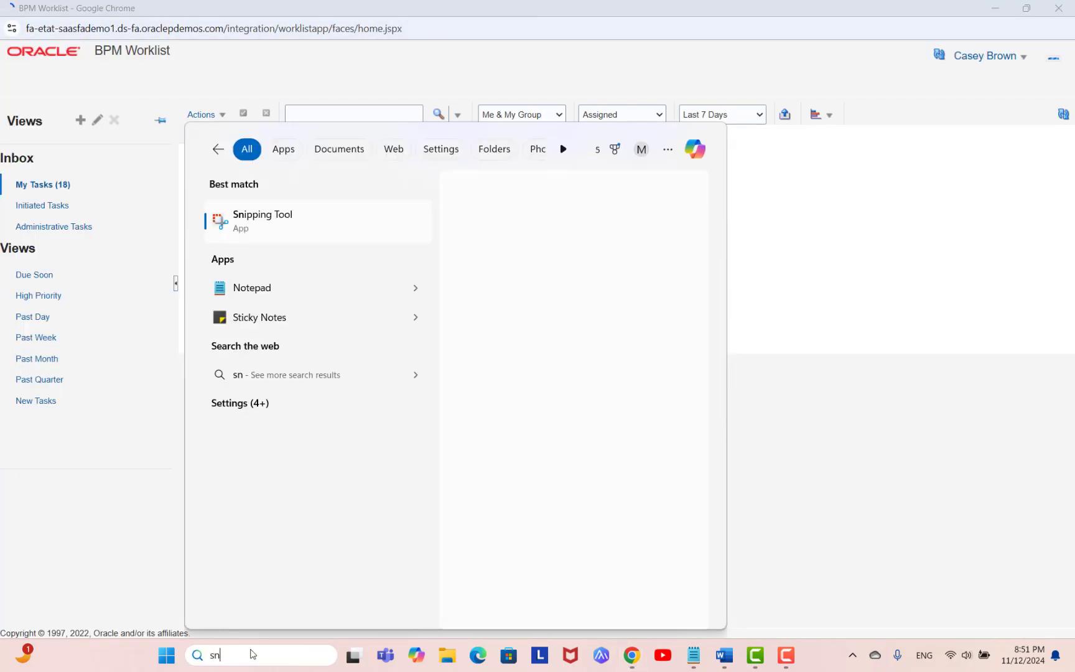
key("Return")
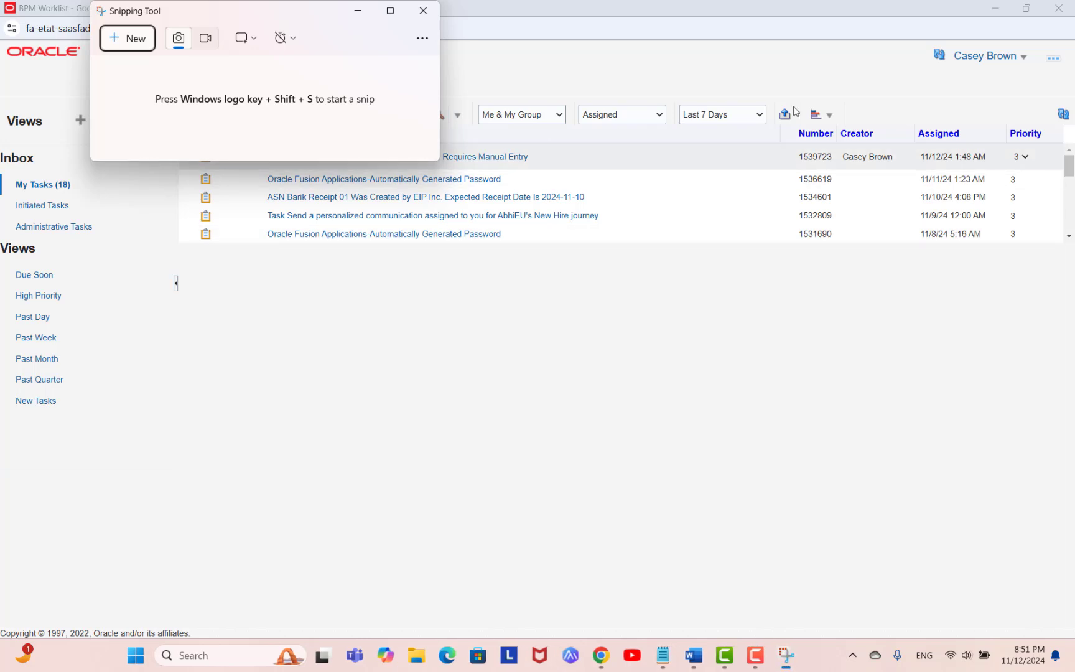
Step: Search task configuration for "Paymen" and open the PaymentApproval task
left_click(1024, 59)
left_click(1003, 122)
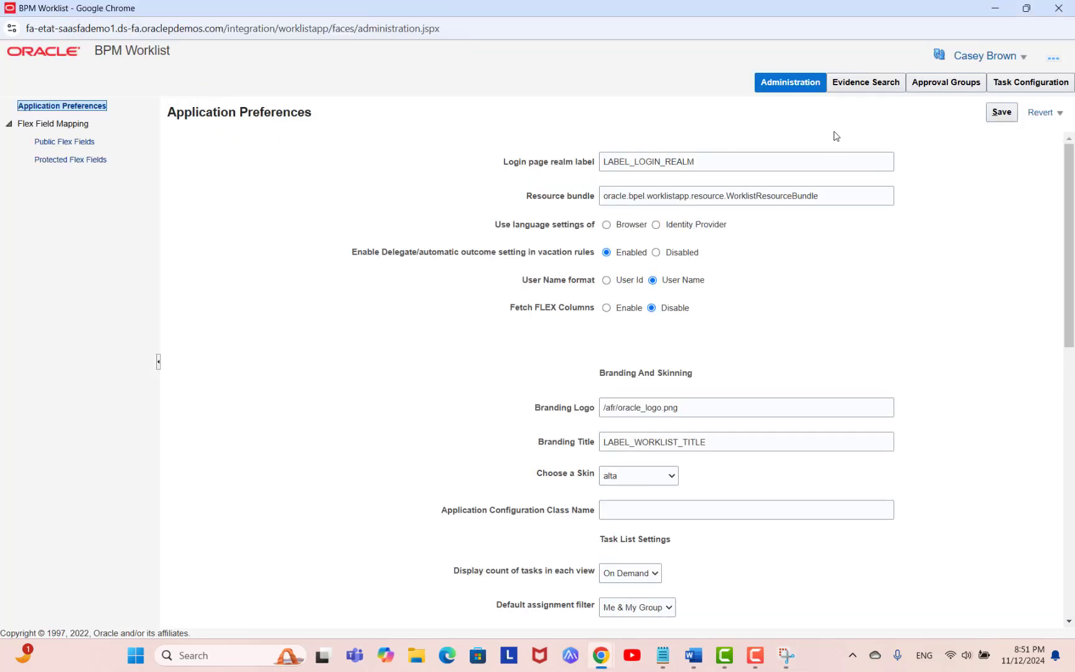
left_click(1027, 85)
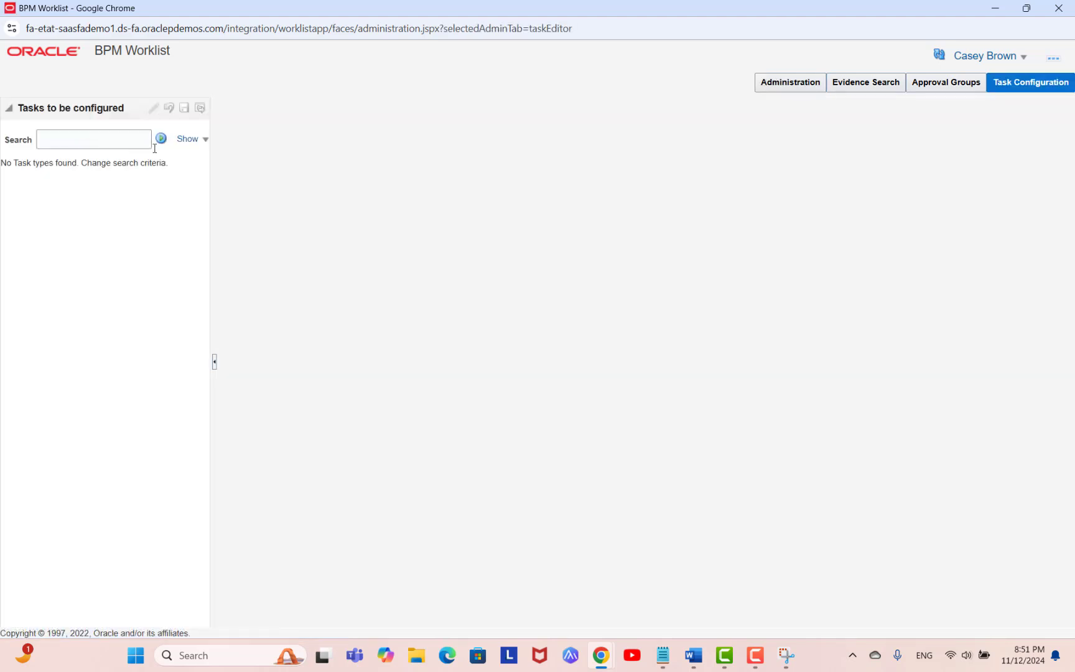
left_click(117, 141)
key("Caps_Lock")
type("P")
key("Caps_Lock")
type("aymen")
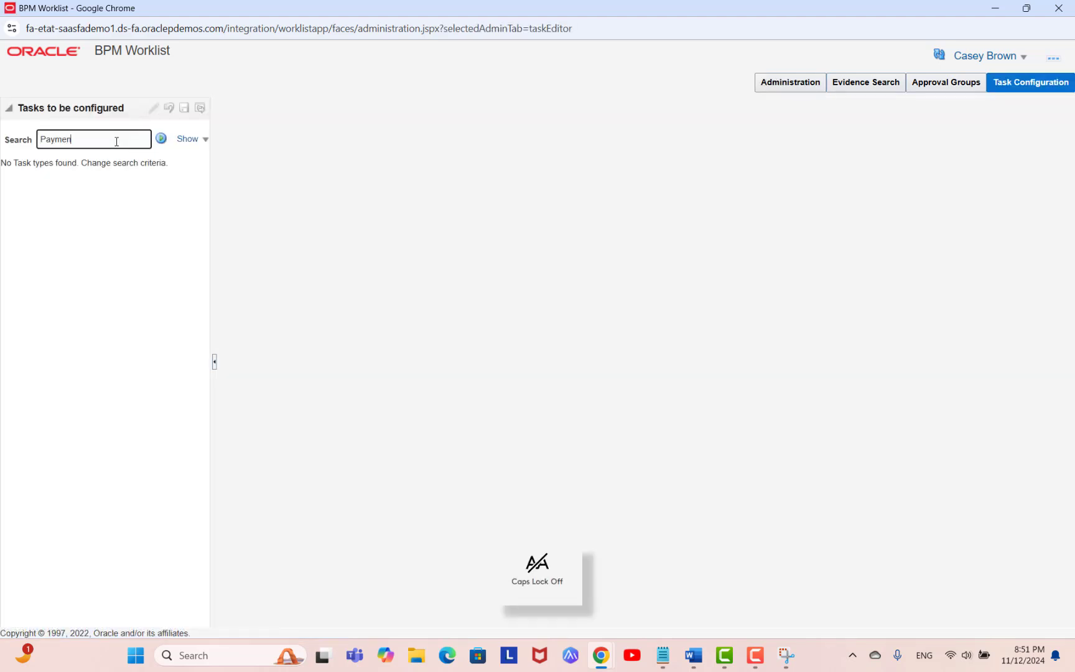
key("Return")
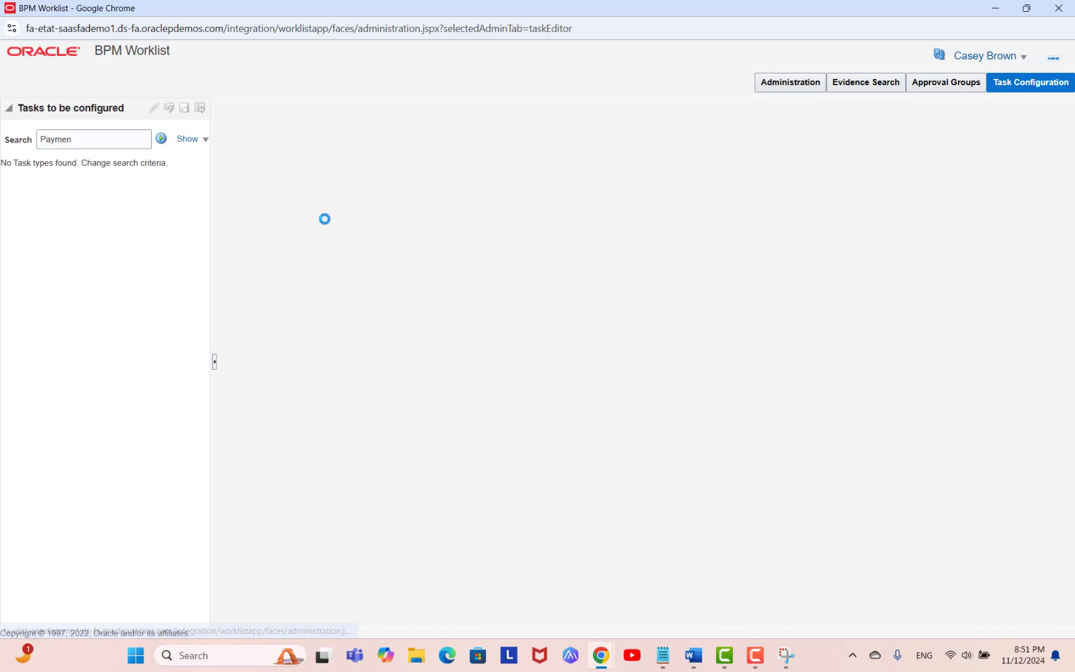
left_click(78, 203)
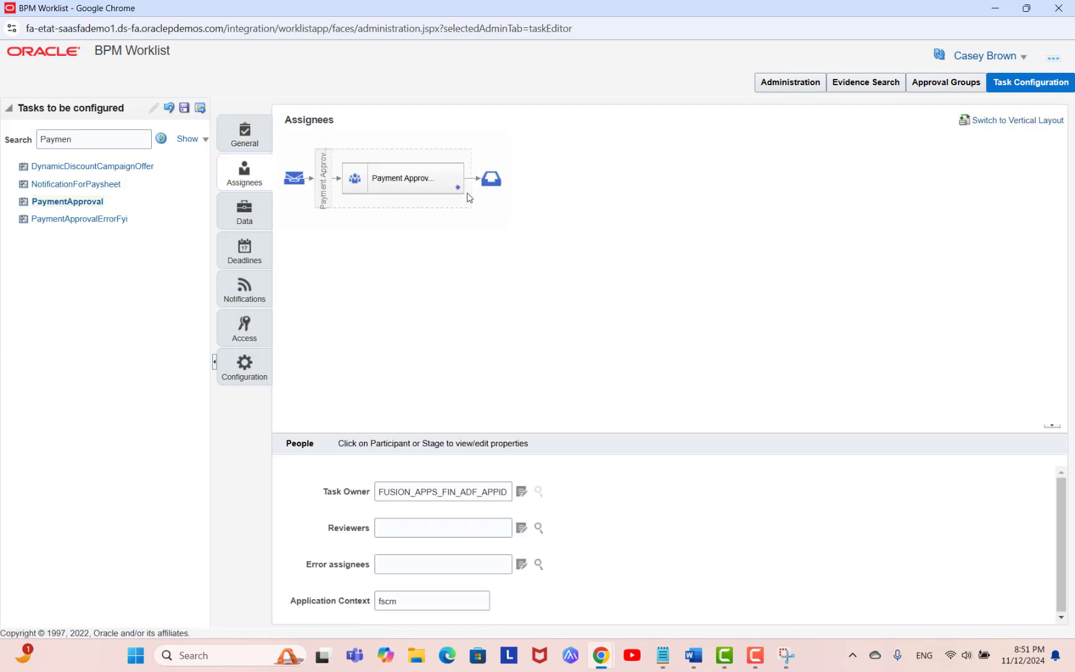
Step: Open the Payment Approval participant's rules and select the UAE PS BU Requires Approval rule
left_click(458, 188)
left_click(464, 198)
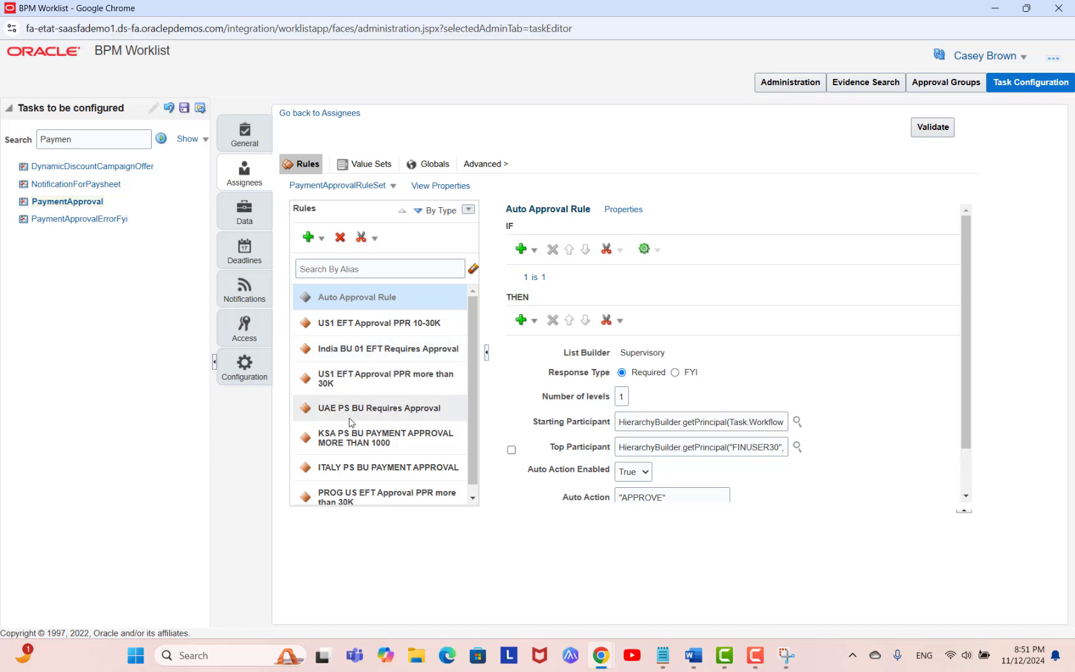
left_click(358, 408)
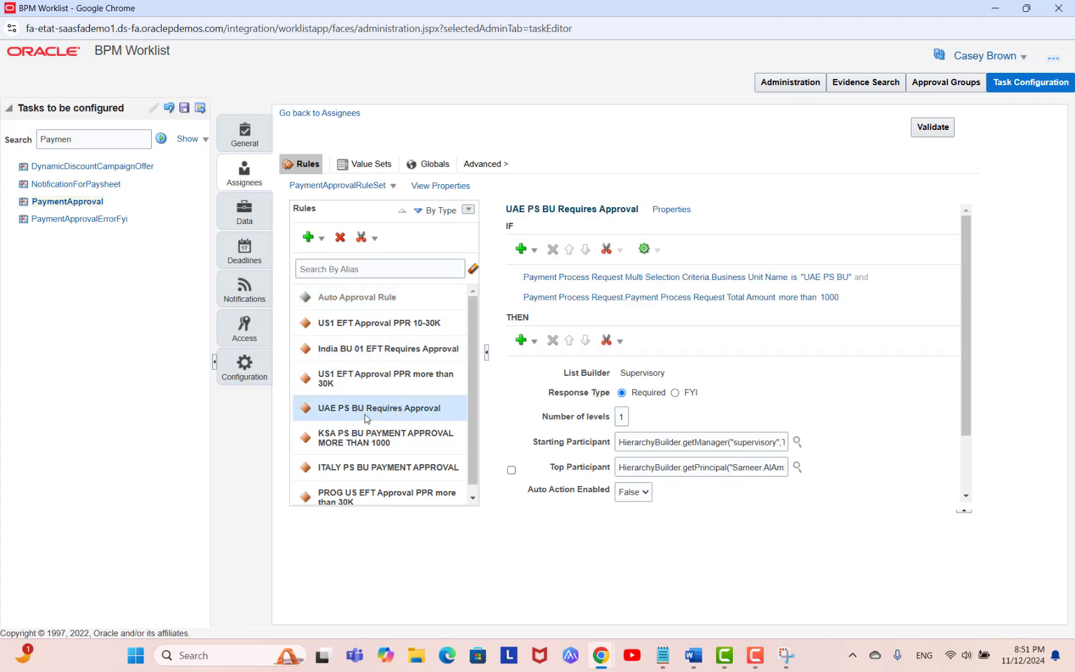
Step: Snip the UAE PS BU Requires Approval rule and underline its business unit and amount conditions
left_click(786, 654)
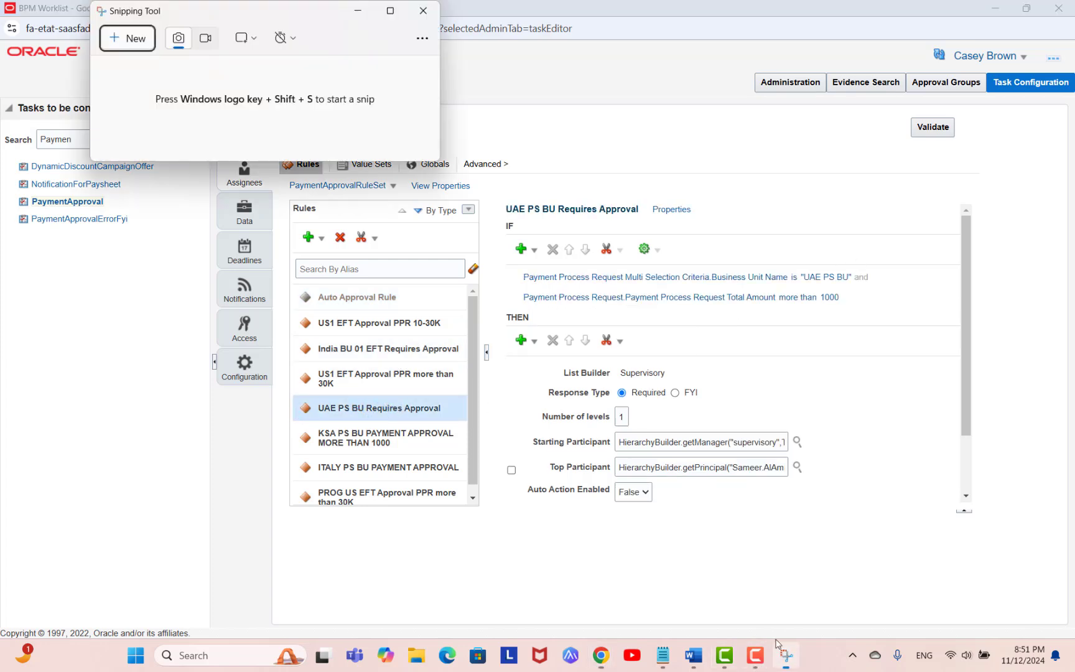
left_click(136, 40)
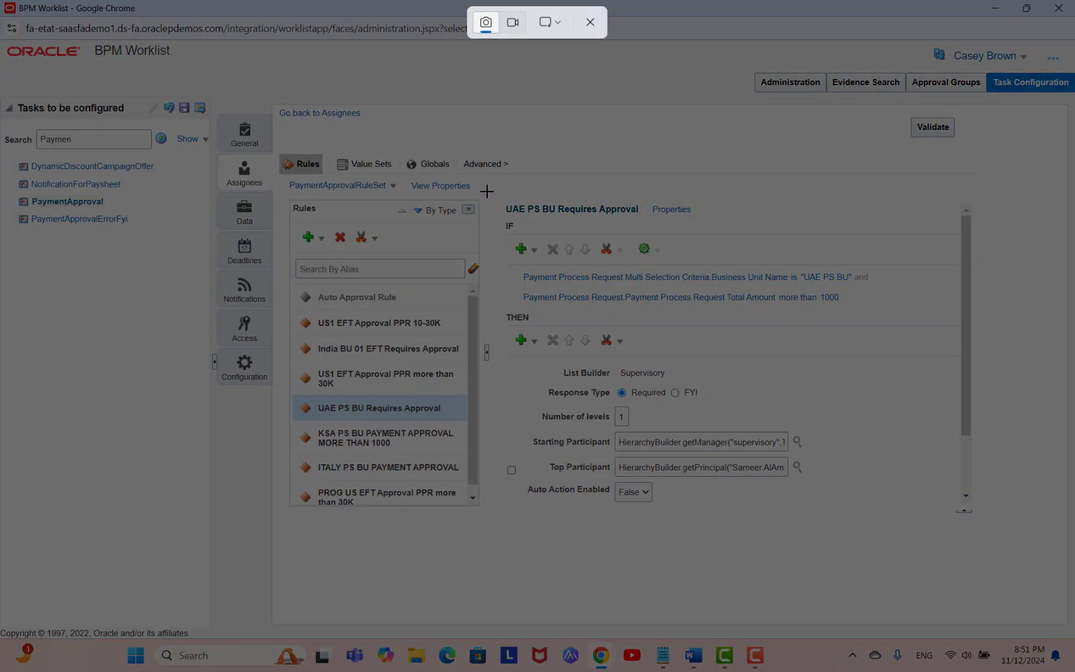
left_click_drag(485, 189, 954, 534)
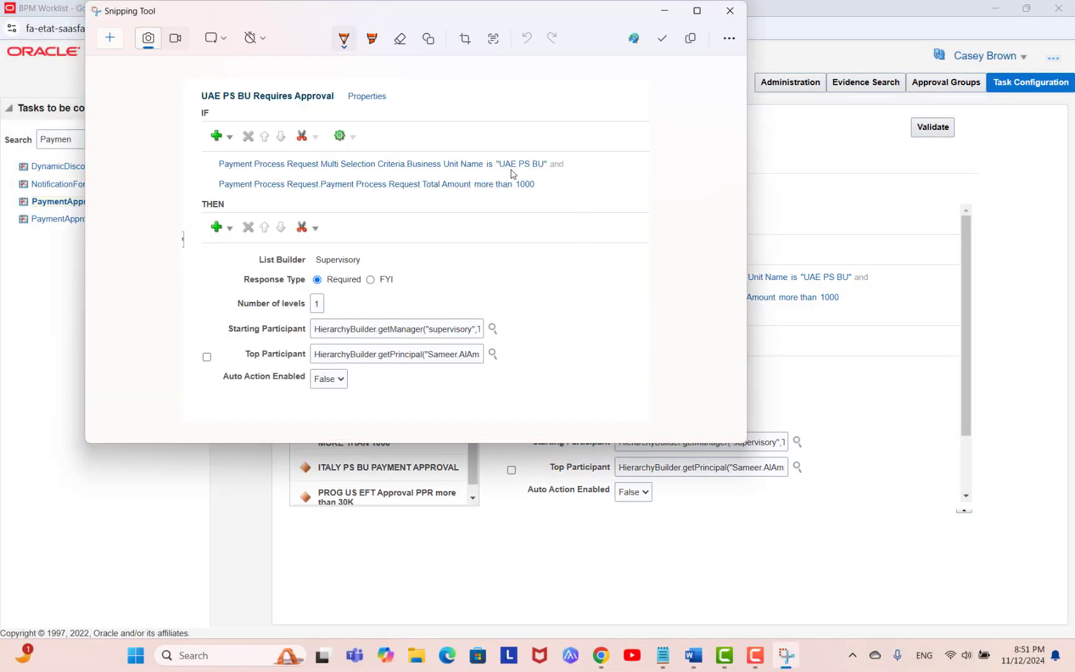
mouse_move(501, 169)
left_mouse_down()
mouse_move(546, 177)
mouse_move(526, 196)
mouse_move(546, 198)
left_mouse_up()
left_click(664, 11)
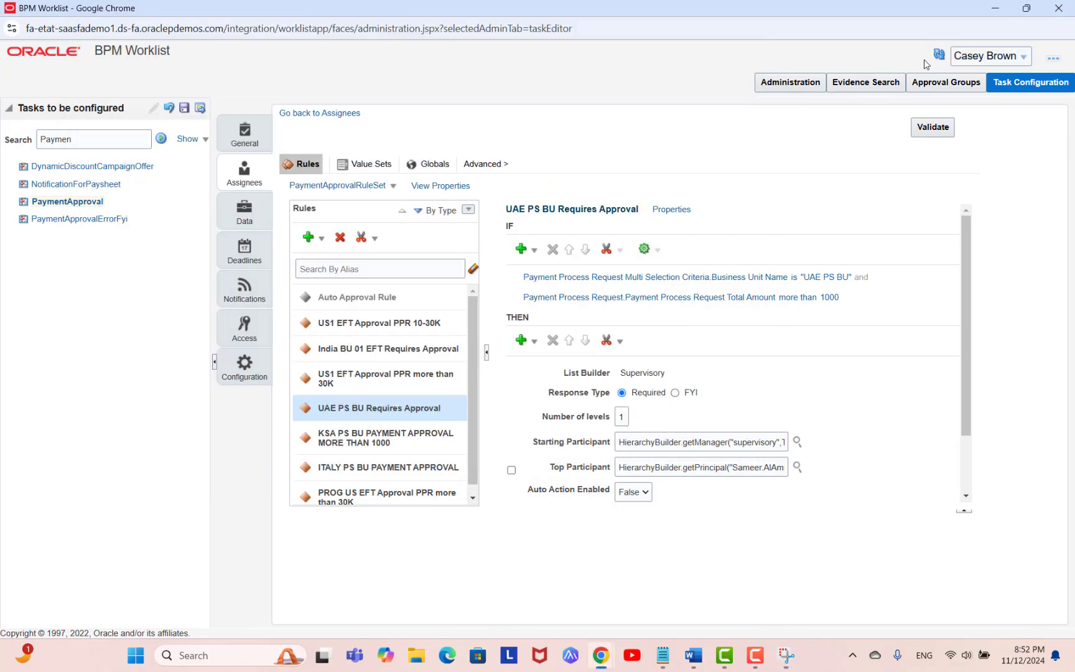
Step: Close the BPM Worklist and open the Payables work area from the home page
left_click(1069, 11)
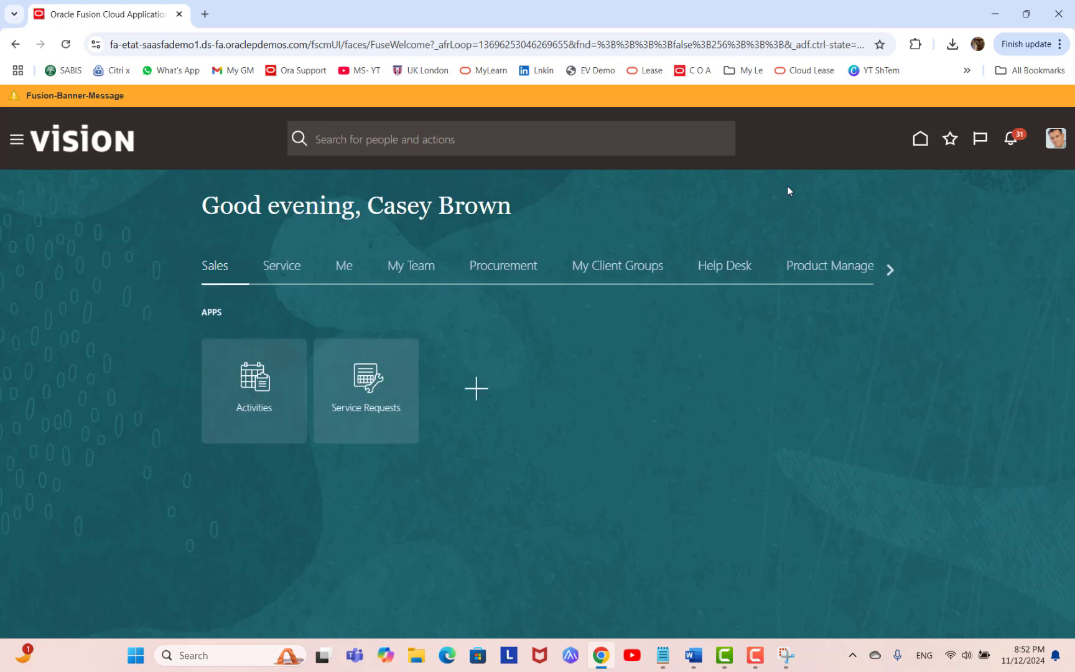
left_click(884, 269)
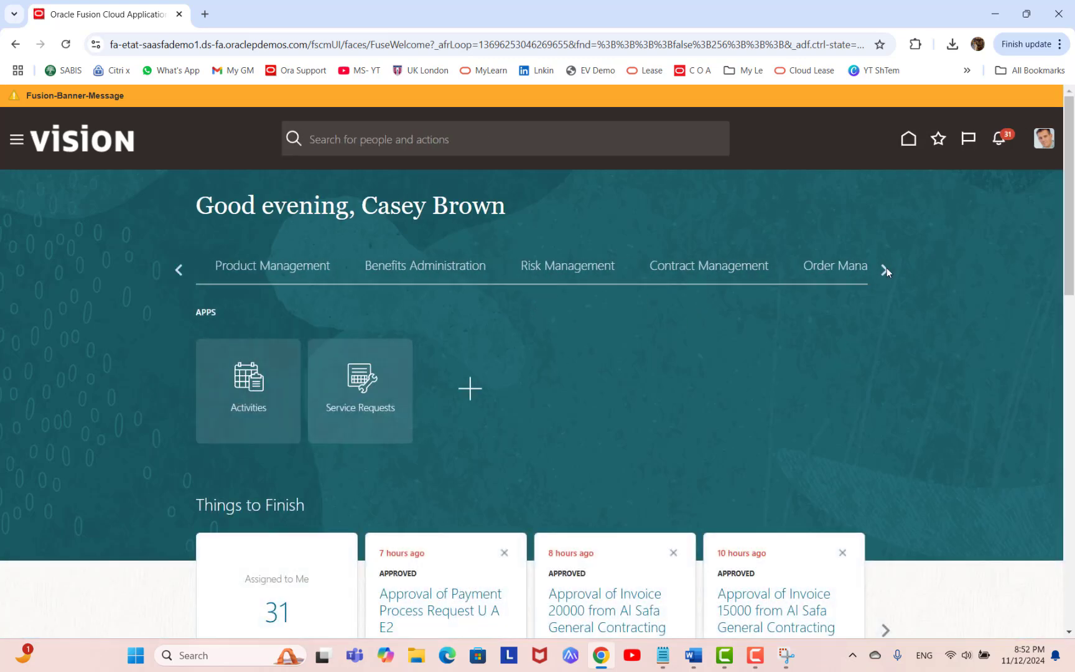
left_click(885, 269)
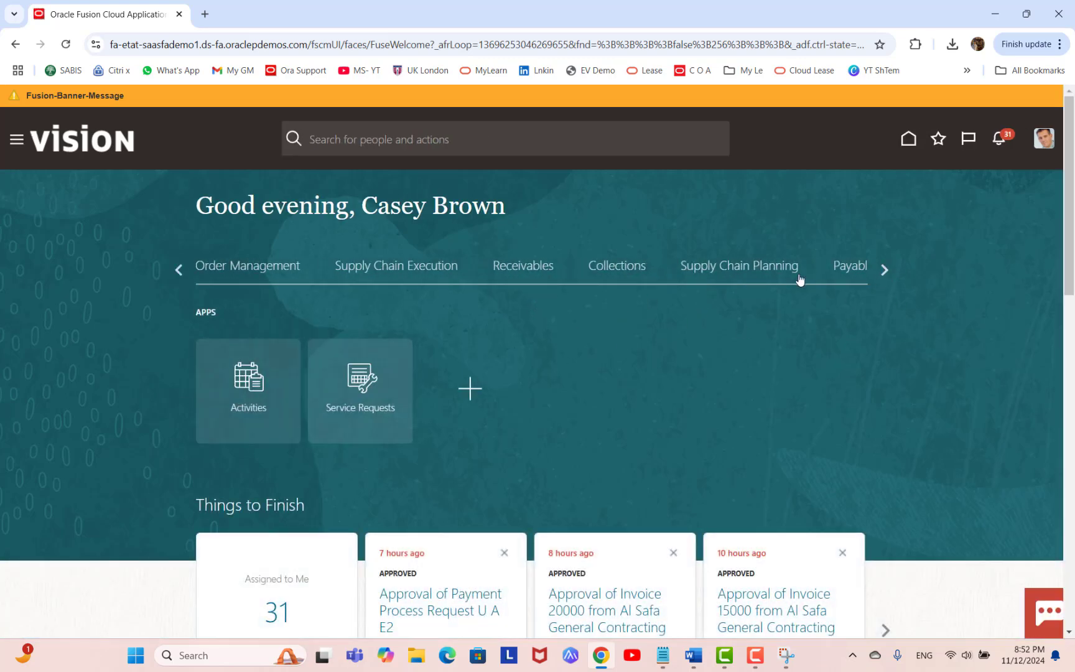
left_click(861, 271)
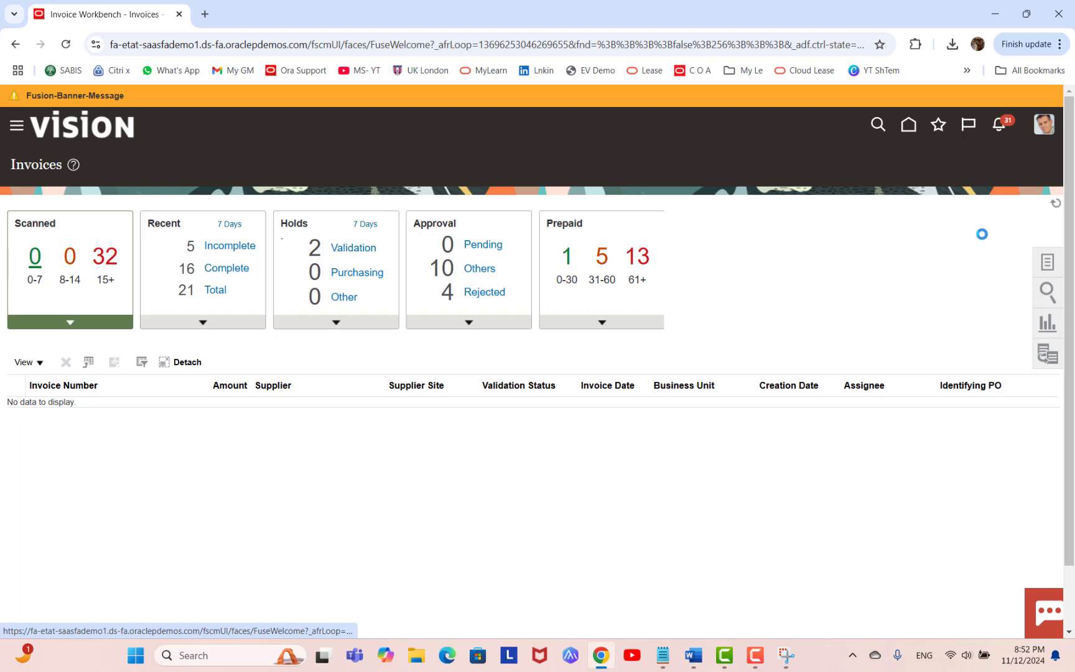
Step: Search the invoices for number 20000 and open the invoice
left_click(969, 216)
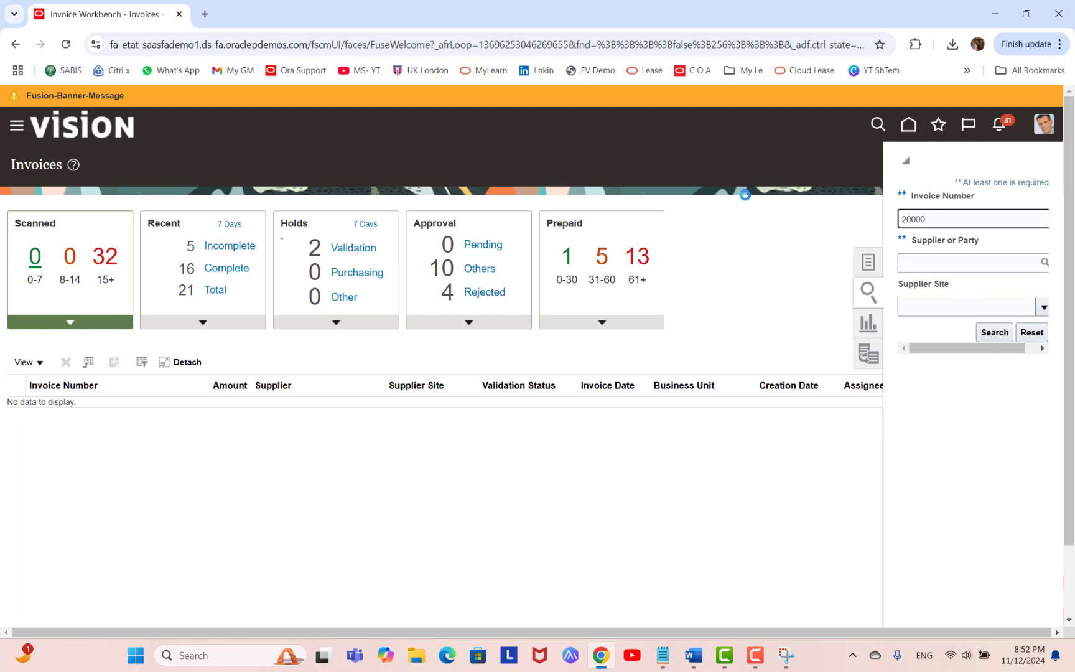
left_click(993, 332)
left_click(47, 346)
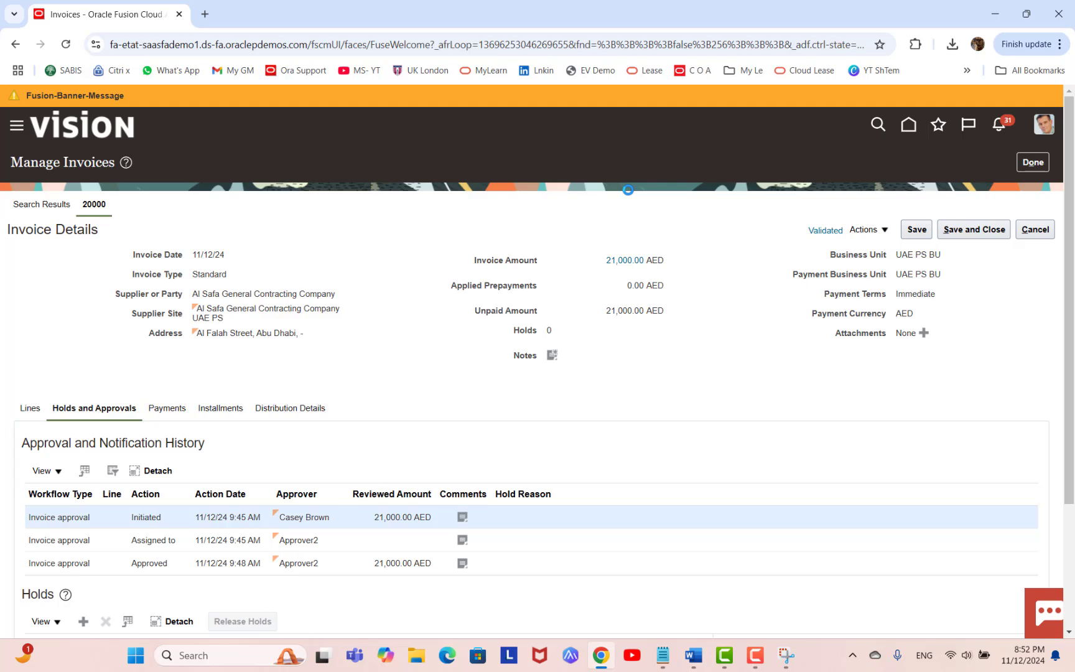
Step: Review the invoice's payments and lines tabs and its validation summary
left_click(174, 413)
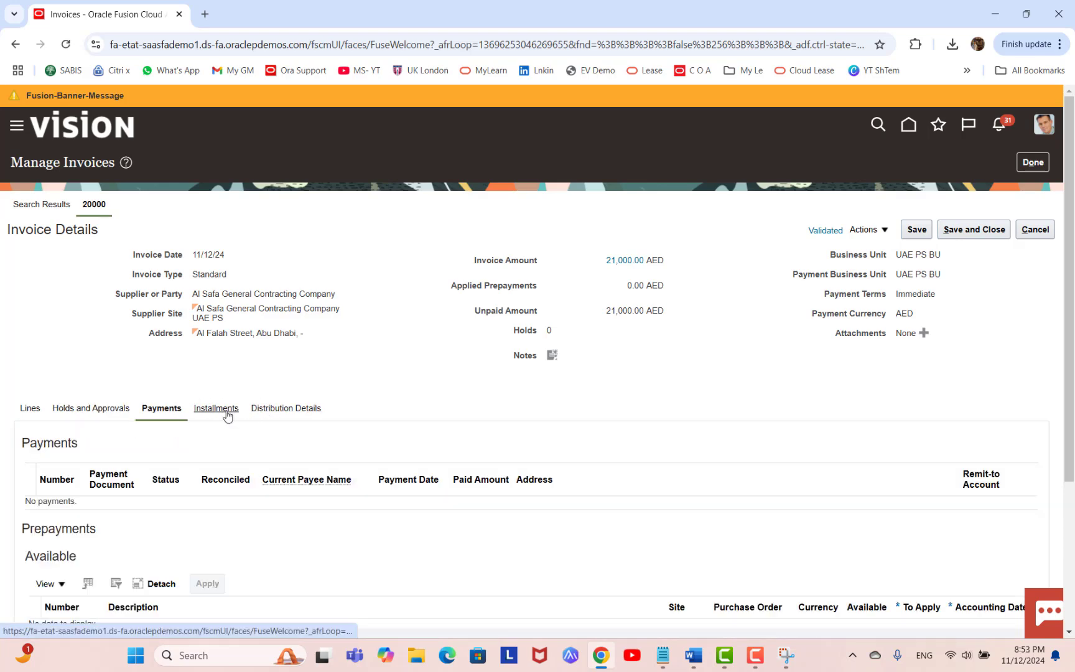
left_click(79, 415)
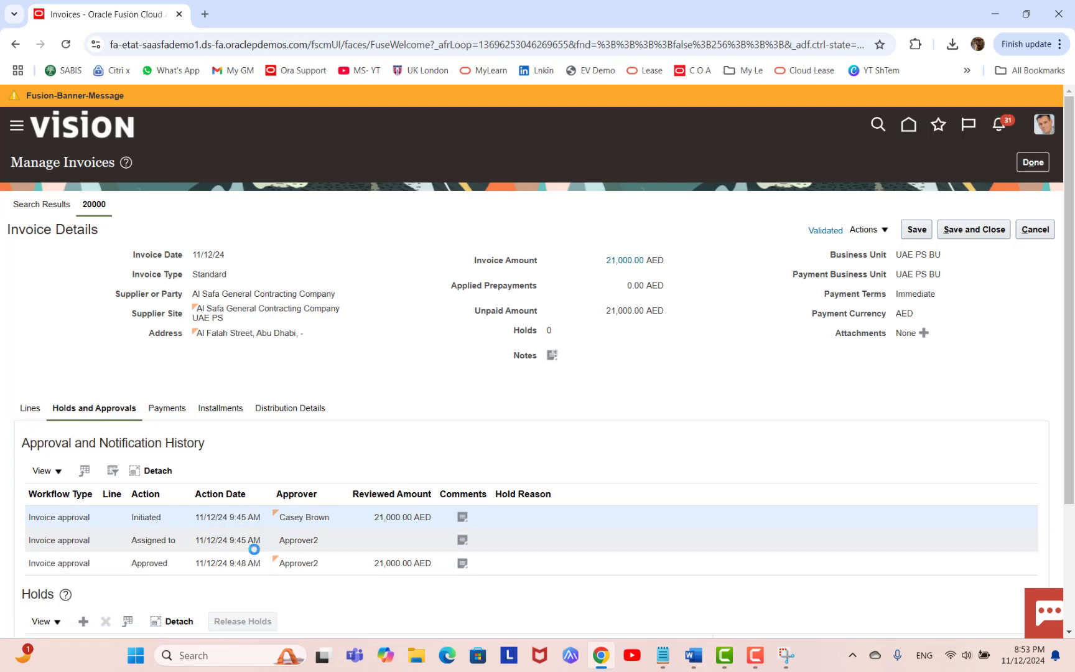
left_click(865, 231)
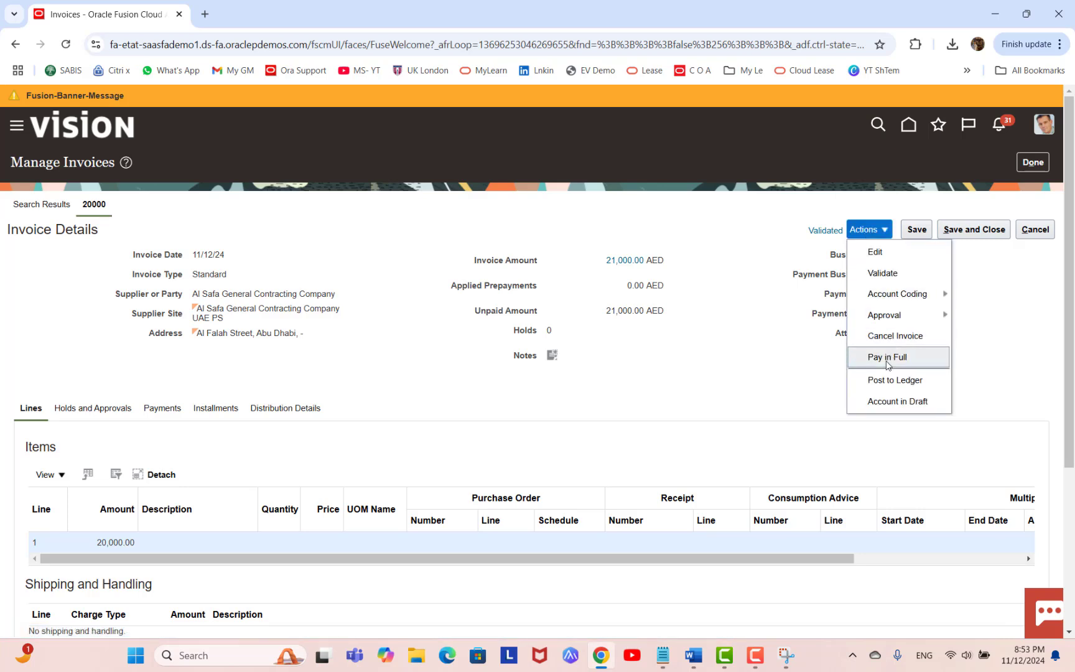
left_click(825, 230)
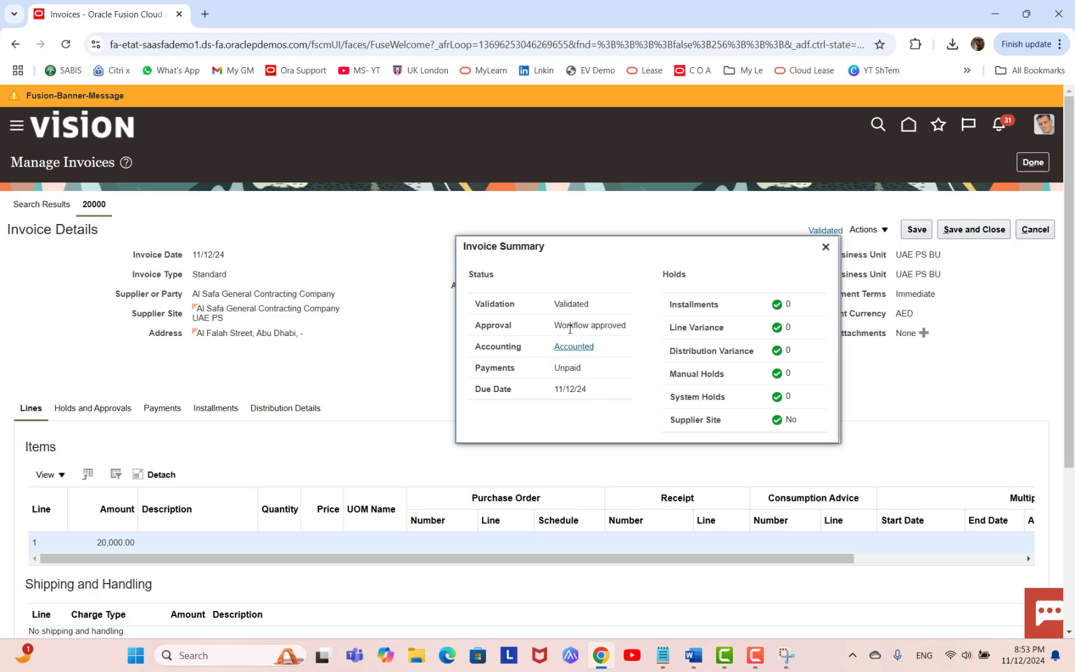
left_click(825, 247)
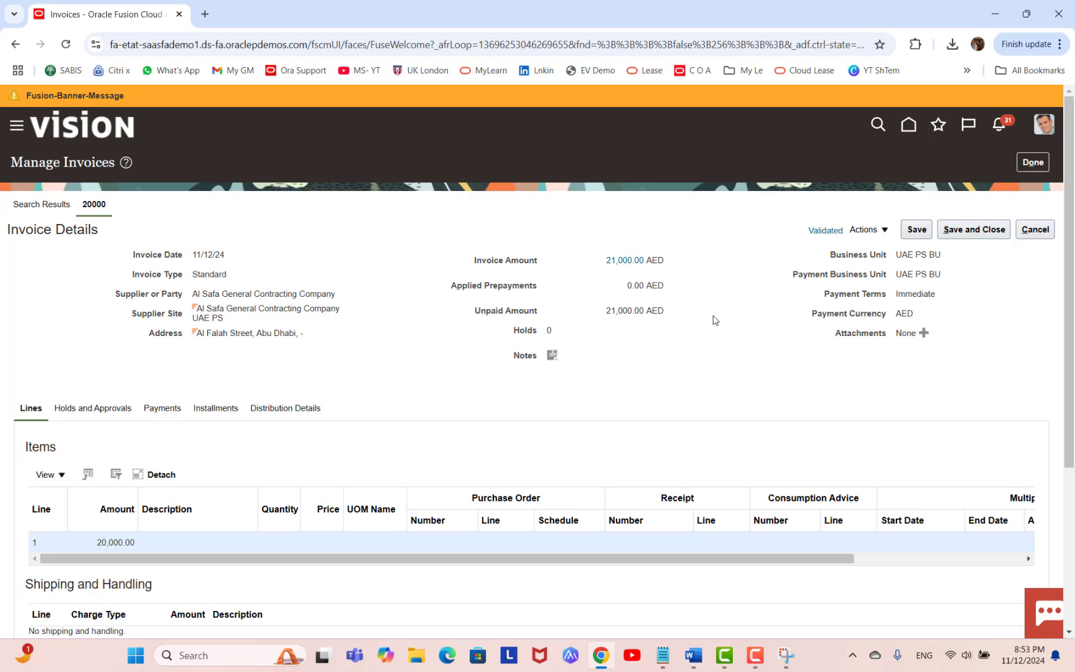
Step: Compare the invoice's business unit with the snipped UAE PS BU approval rule in Snipping Tool
left_click_drag(891, 255, 952, 255)
left_click(786, 655)
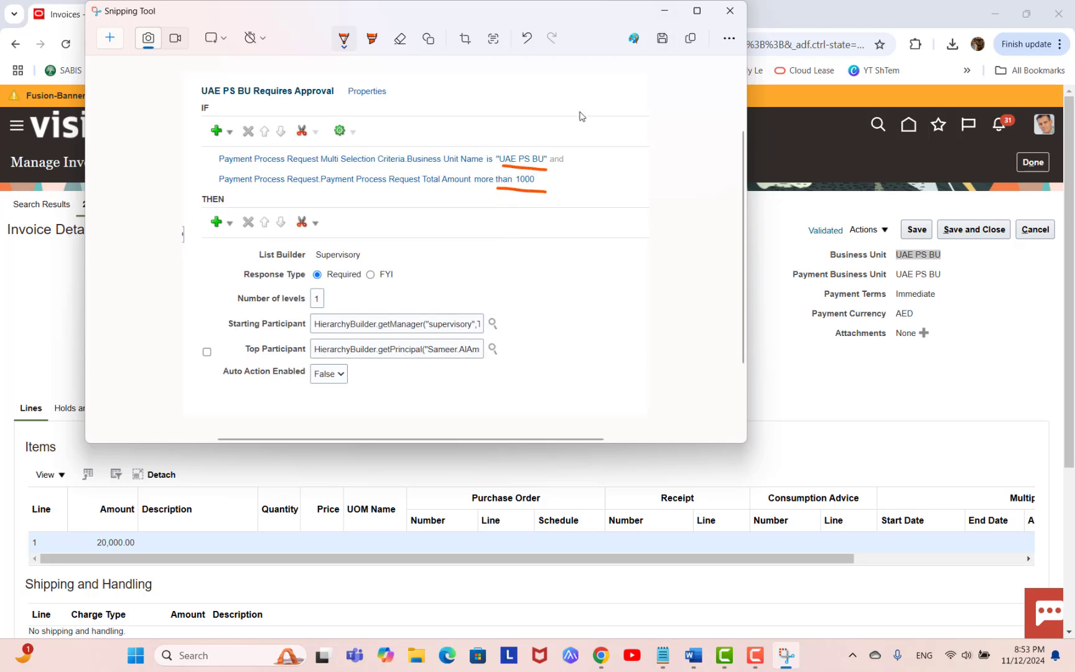
left_click_drag(575, 15, 583, 292)
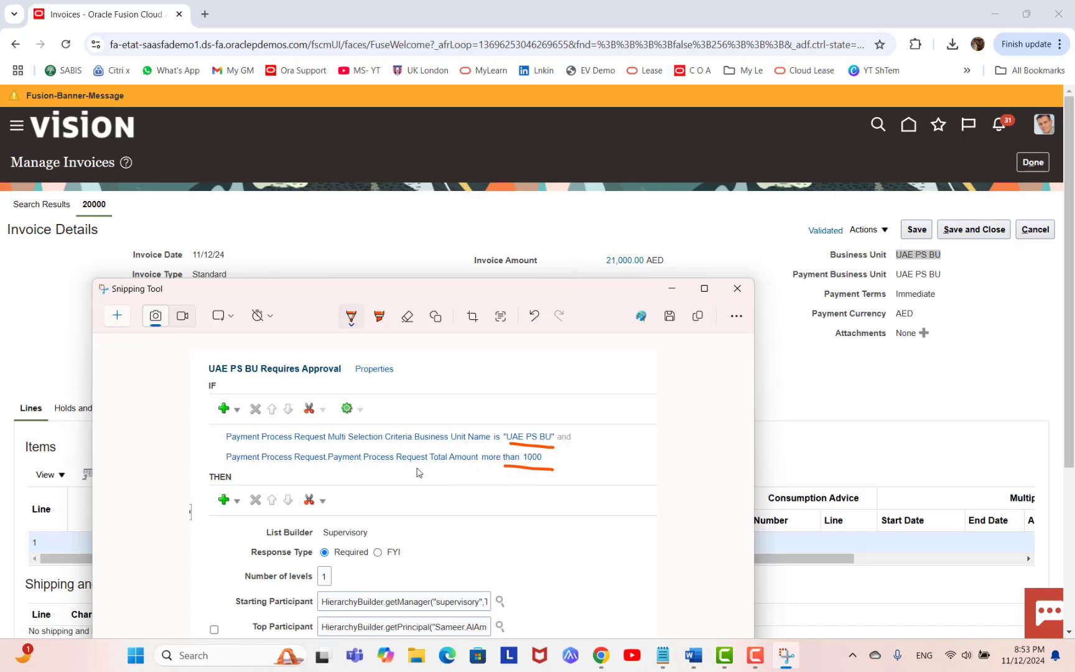
left_click(673, 290)
Step: Open the invoice for editing, review its installments and summary, then leave the invoice
left_click(885, 231)
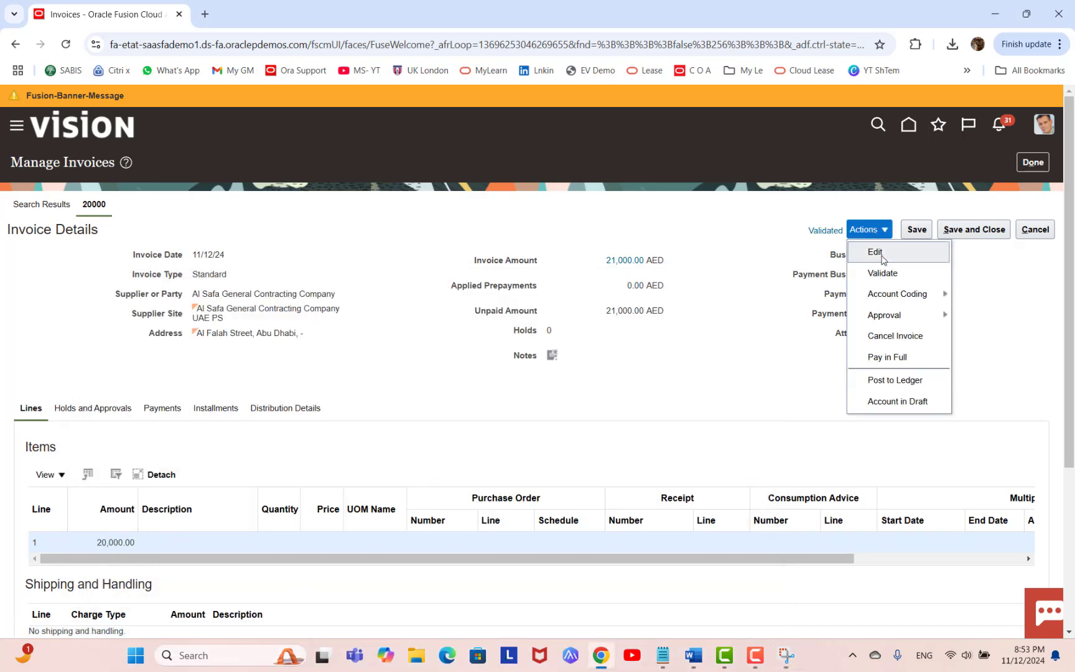
left_click(876, 250)
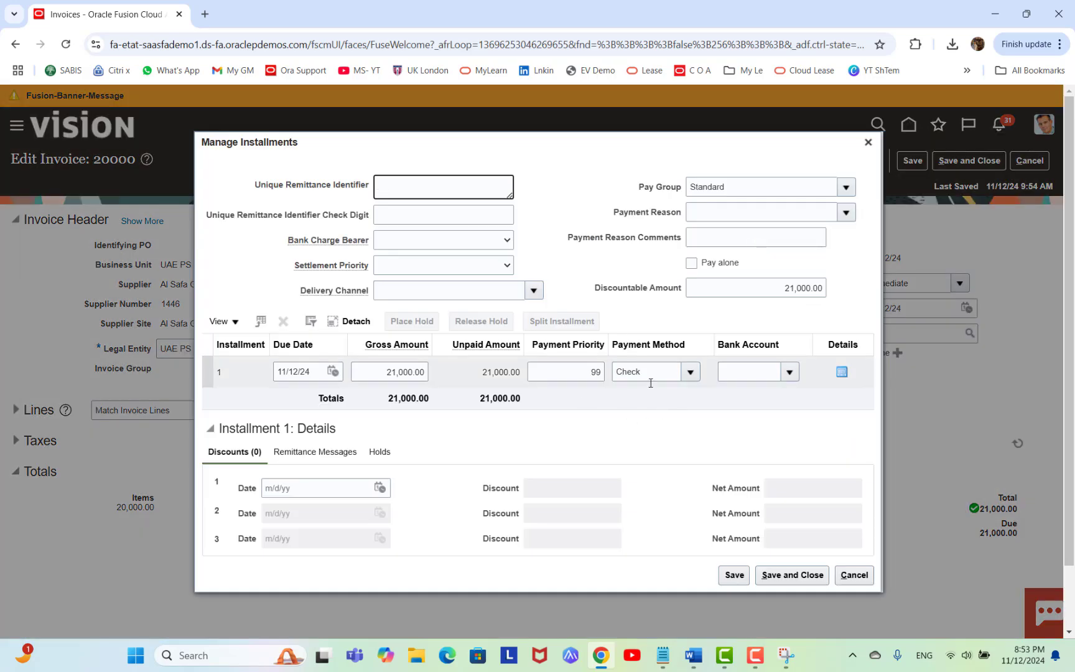
left_click(868, 142)
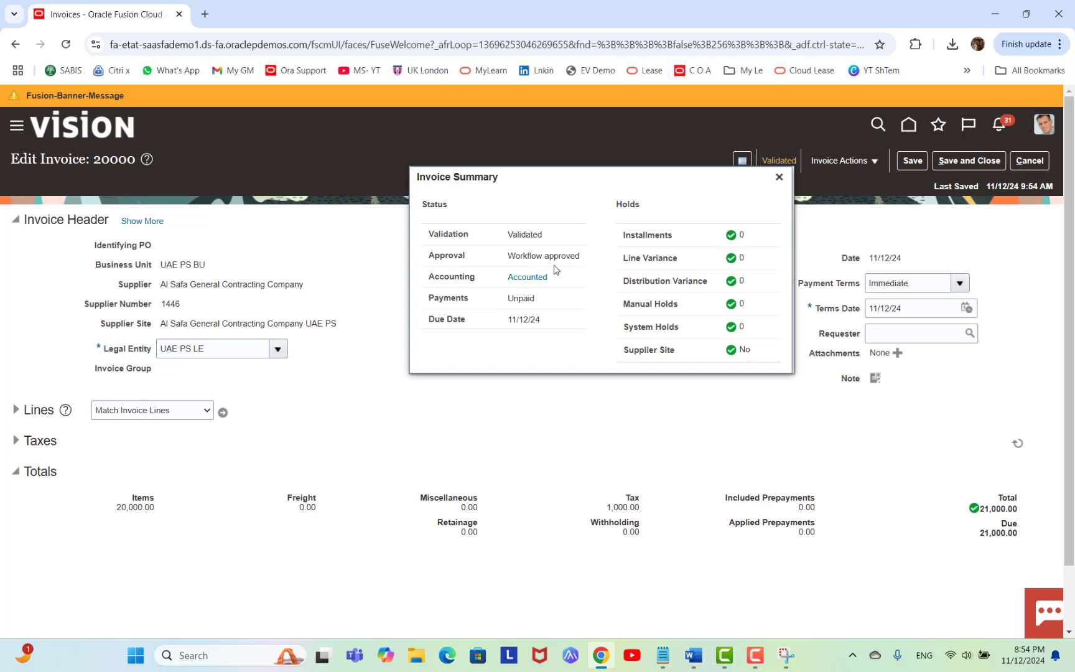
left_click(779, 177)
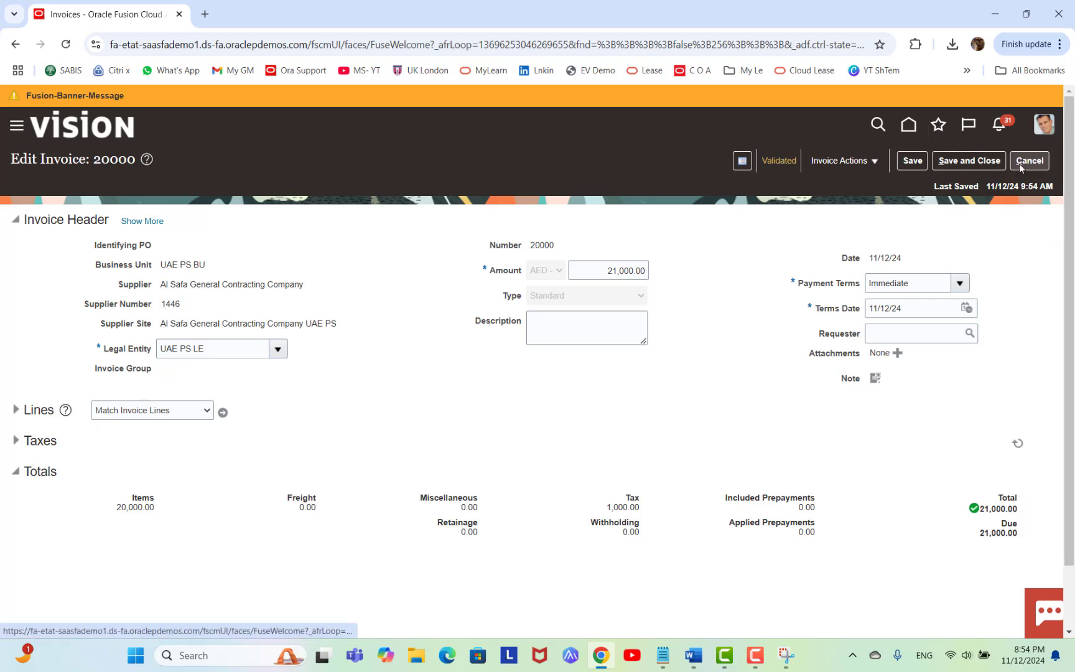
left_click(973, 163)
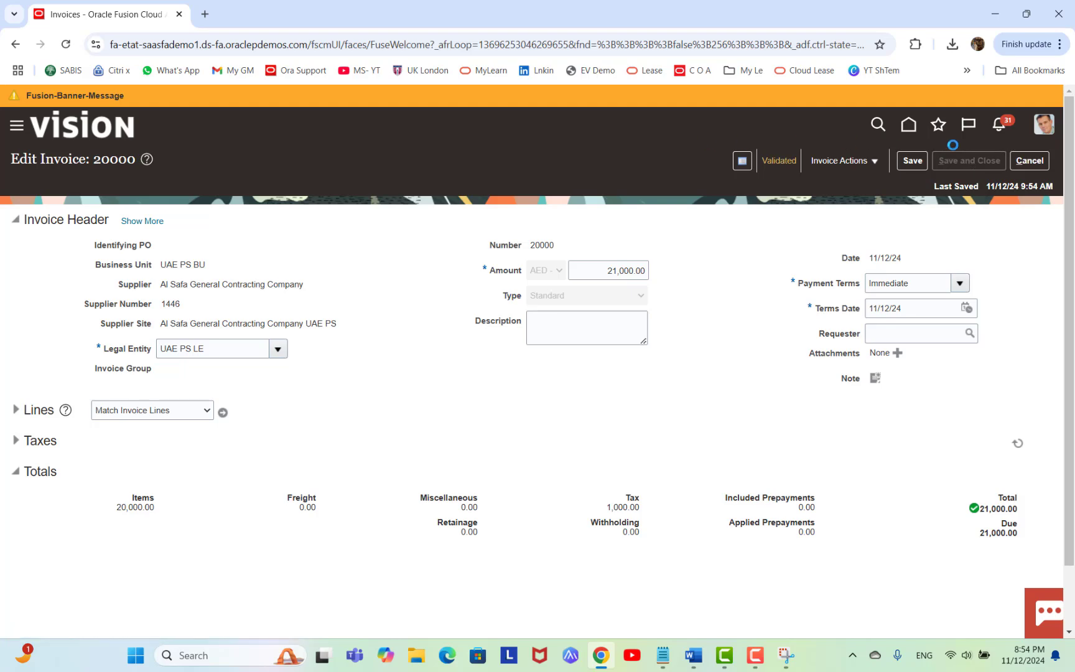
left_click(1034, 163)
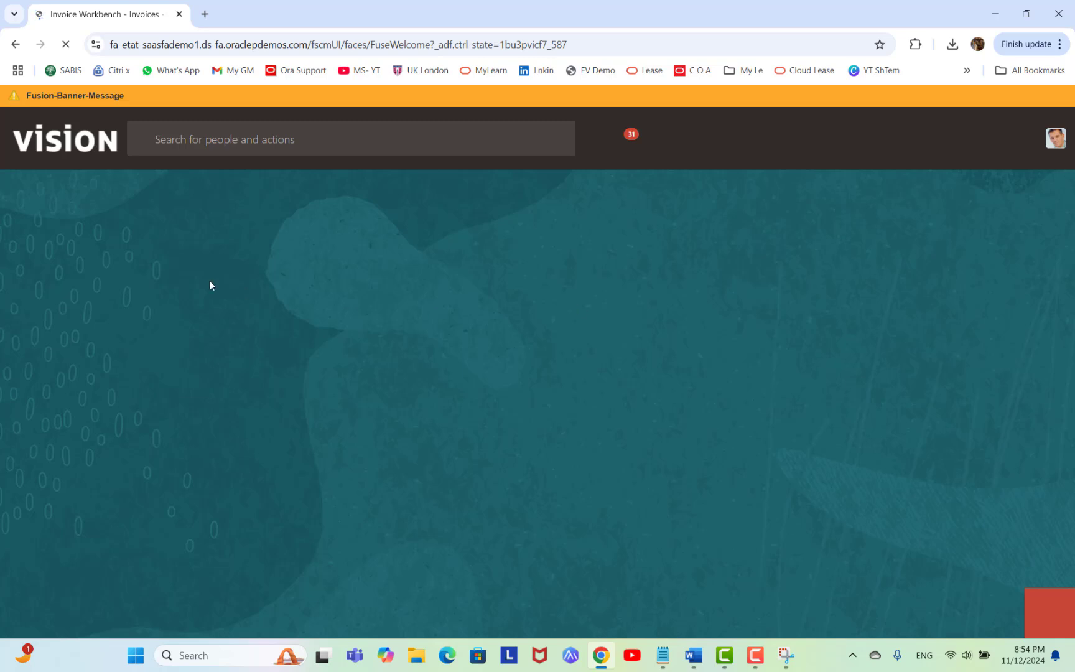
Step: Reload the page and open Submit Payment Process Request from the Payments work area
left_click(65, 45)
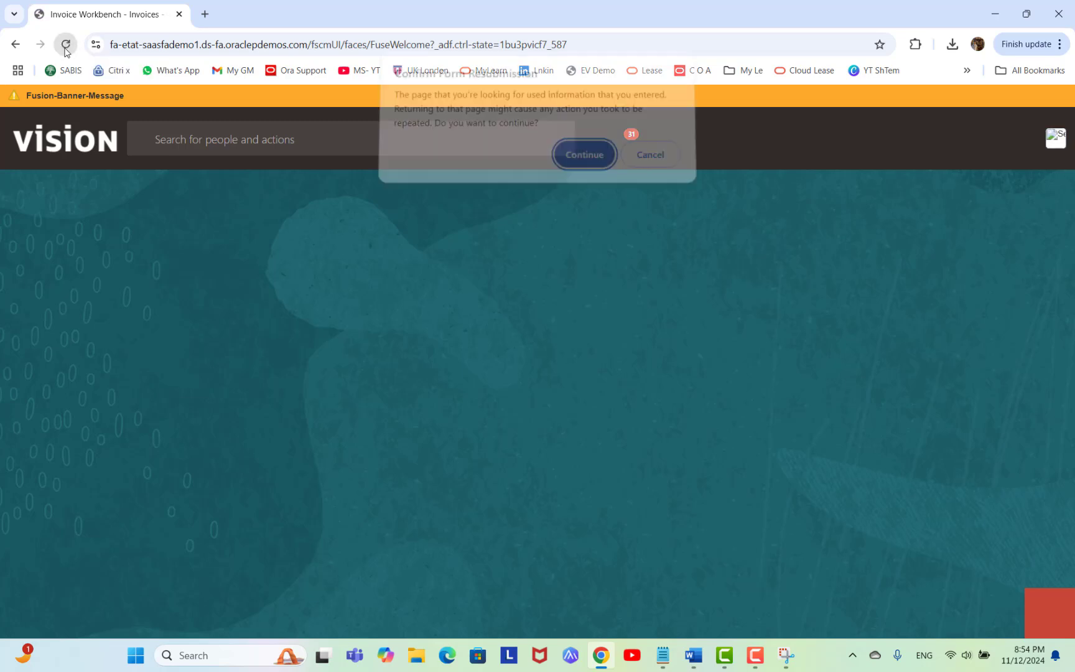
left_click(575, 163)
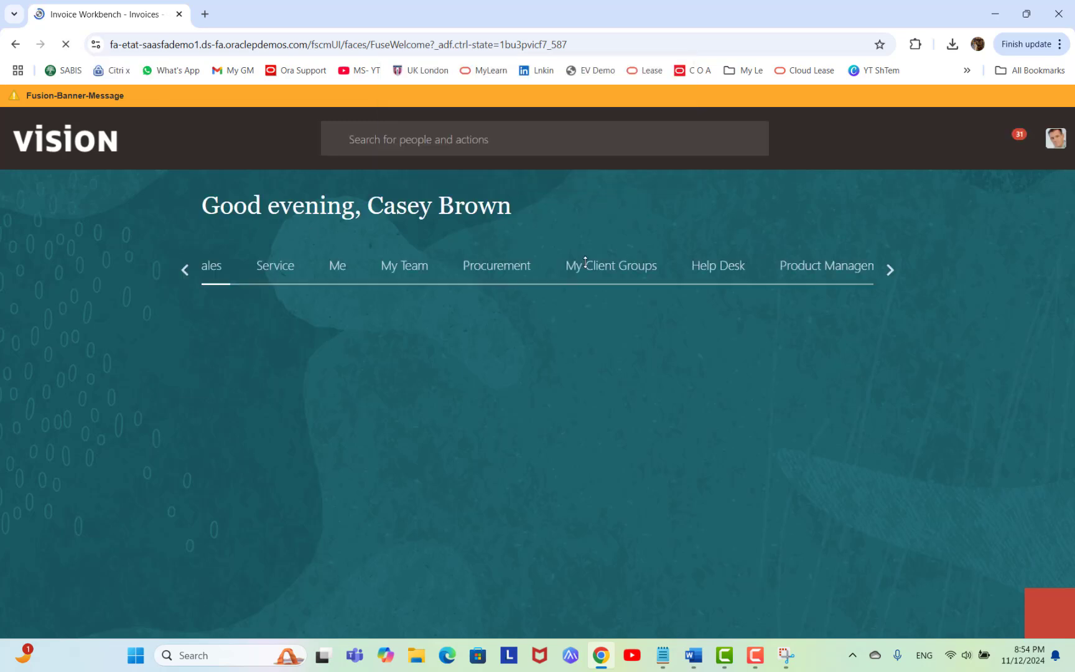
left_click(653, 247)
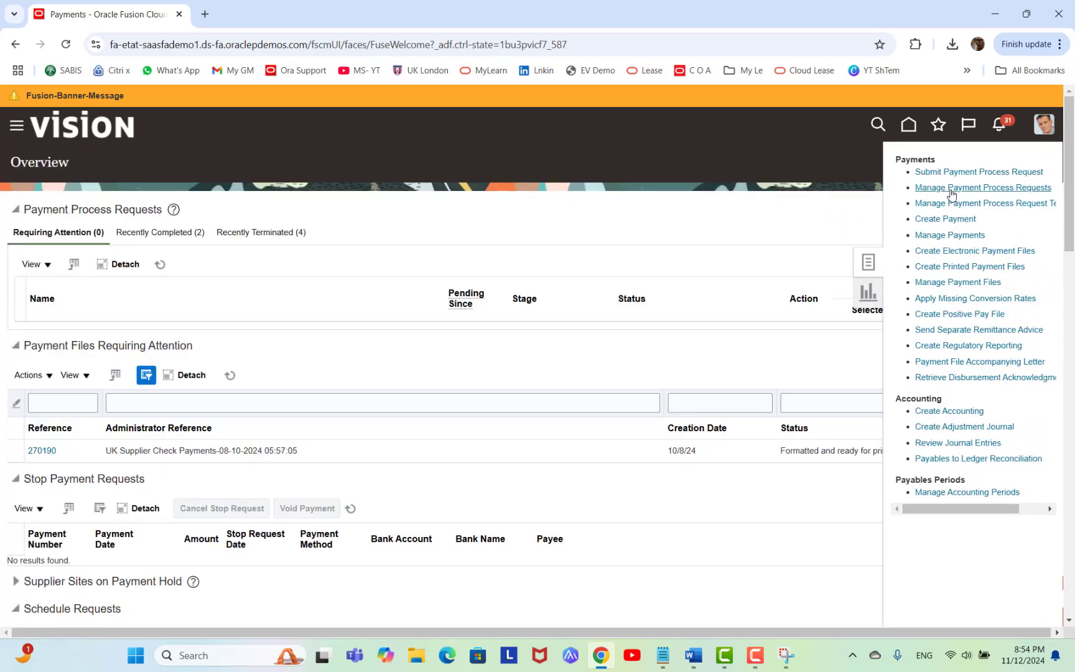
left_click(946, 178)
Step: Name the payment process request MOSALAH PPR
left_click(333, 232)
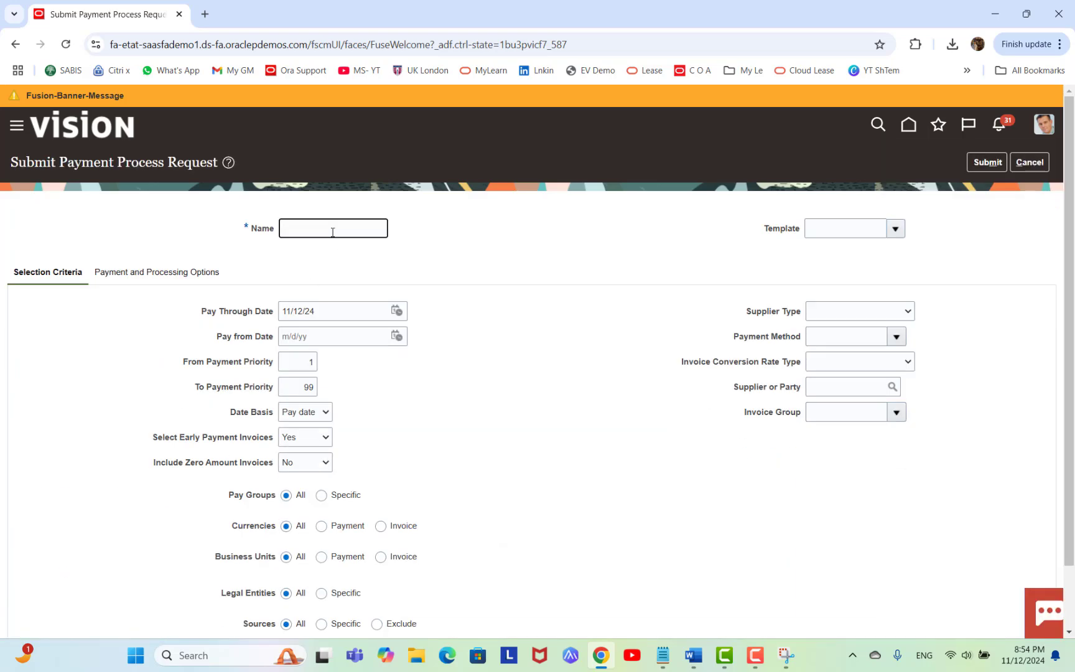
key("Caps_Lock")
type("MOSALAH PPR")
key("Tab")
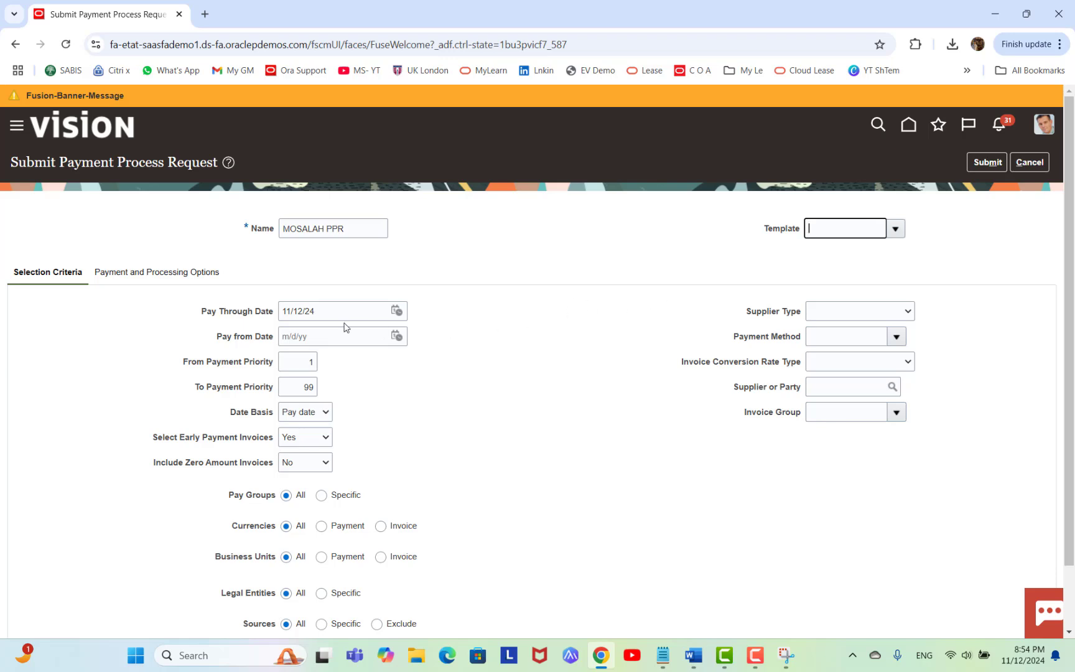
Step: Set the Pay from Date to 11/11/24 and the payment method to Check
left_click(397, 336)
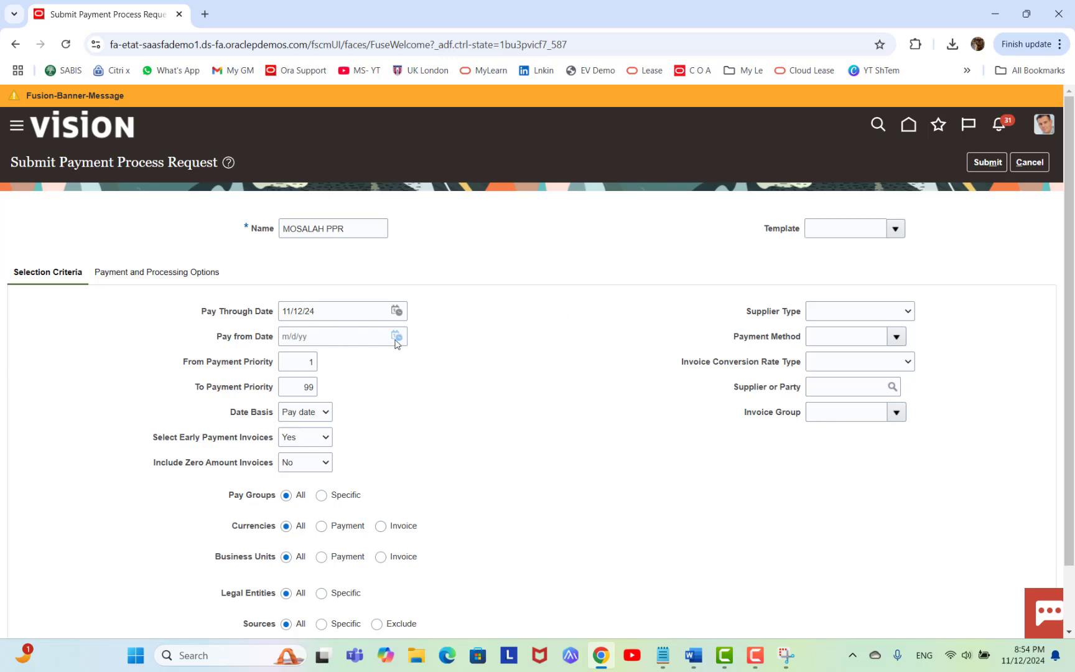
left_click(437, 441)
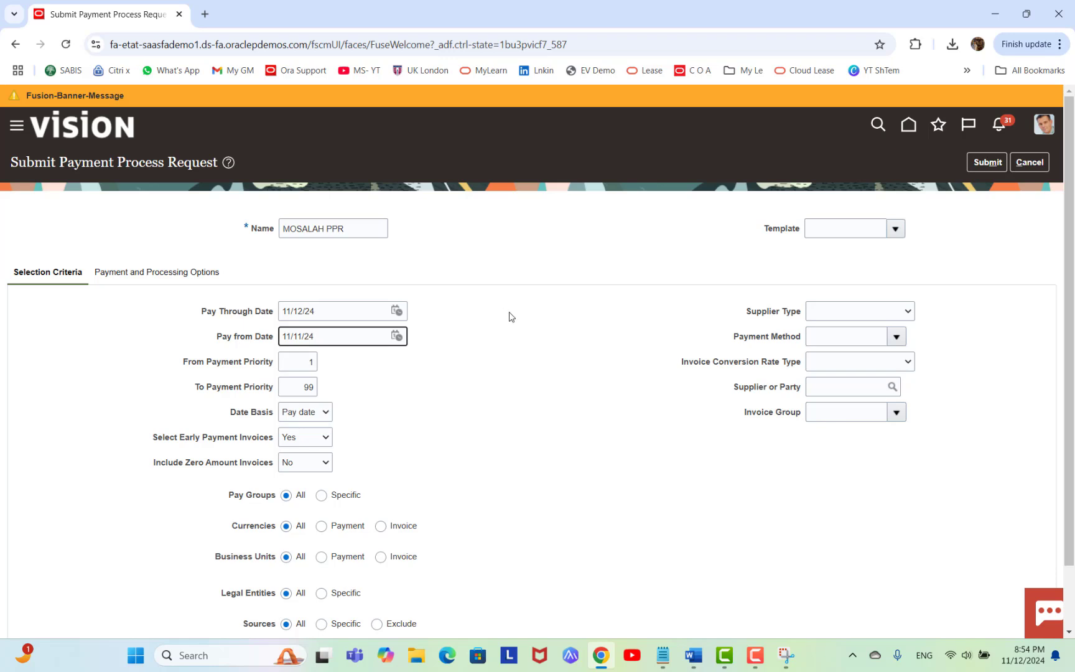
scroll(526, 336, "down", 1)
left_click(895, 265)
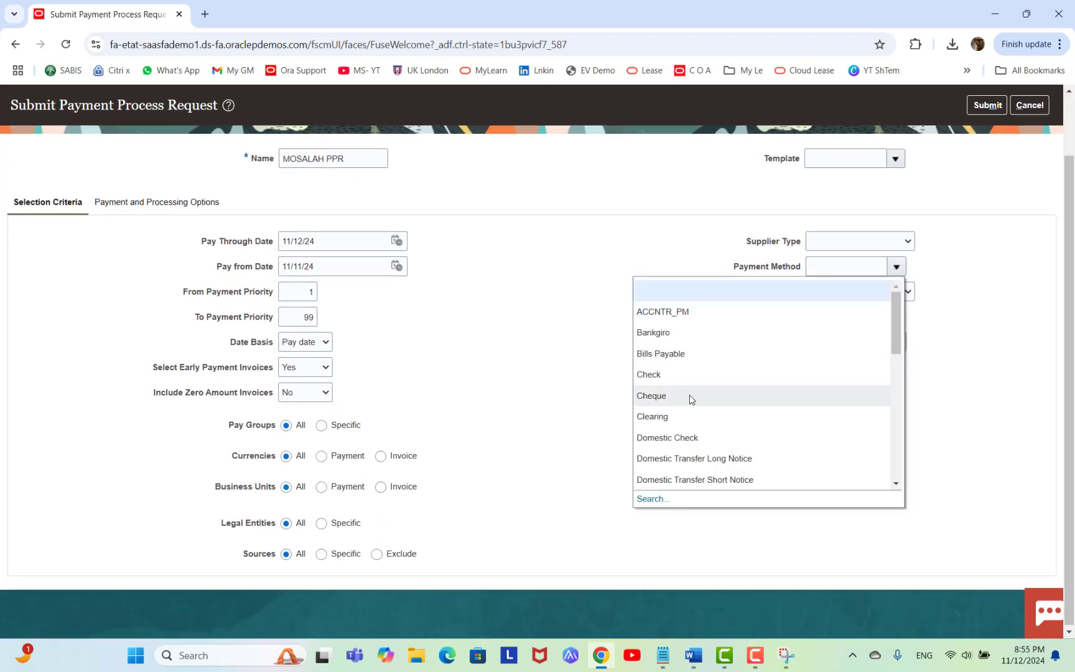
left_click(681, 375)
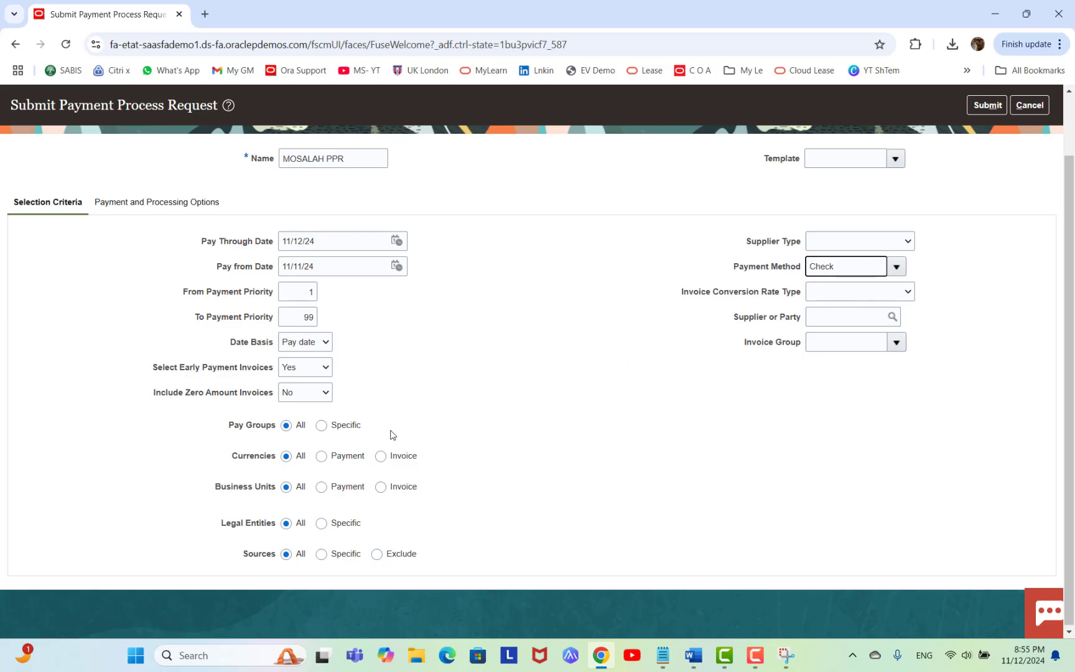
Step: Limit selection to invoice business units and add UAE PS BU
left_click(381, 487)
scroll(547, 389, "down", 1)
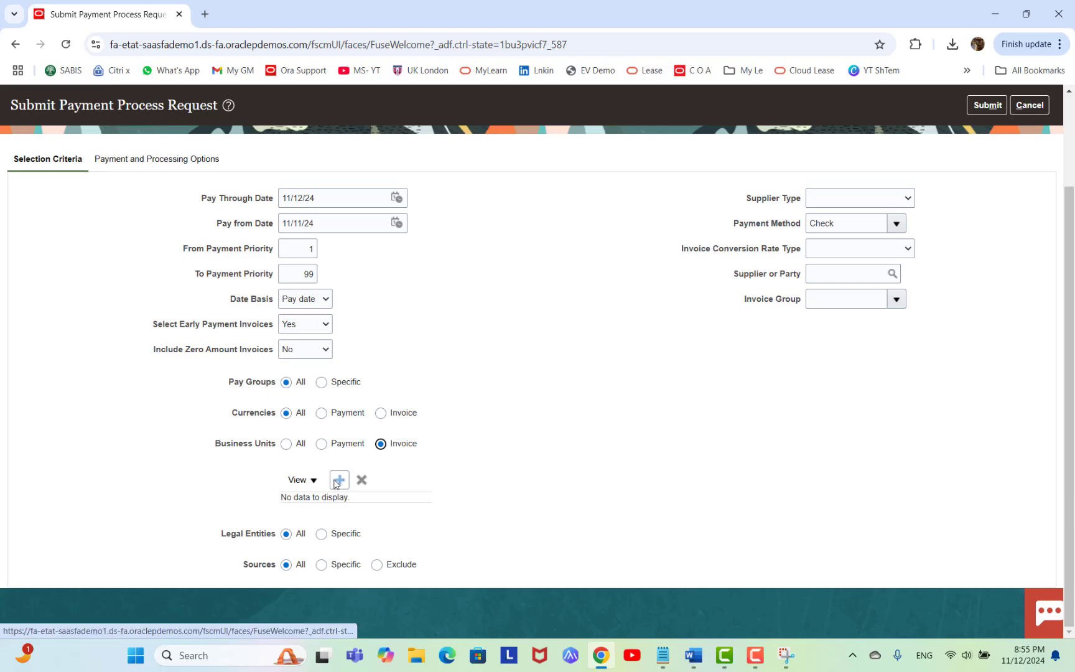
left_click(338, 480)
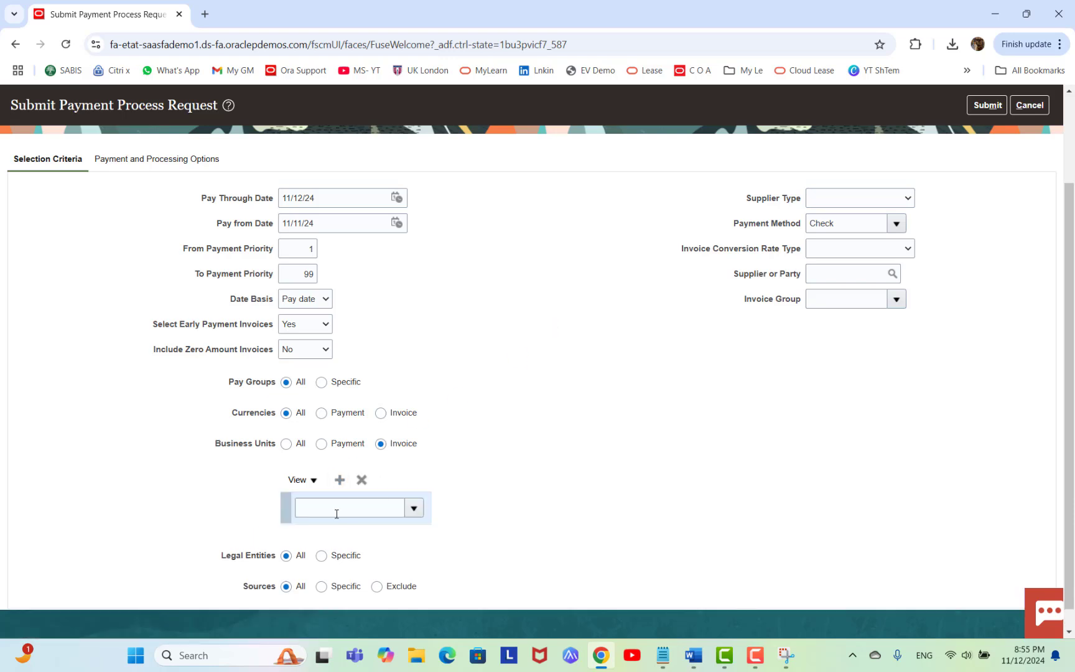
left_click(336, 511)
type("UAE")
key("Tab")
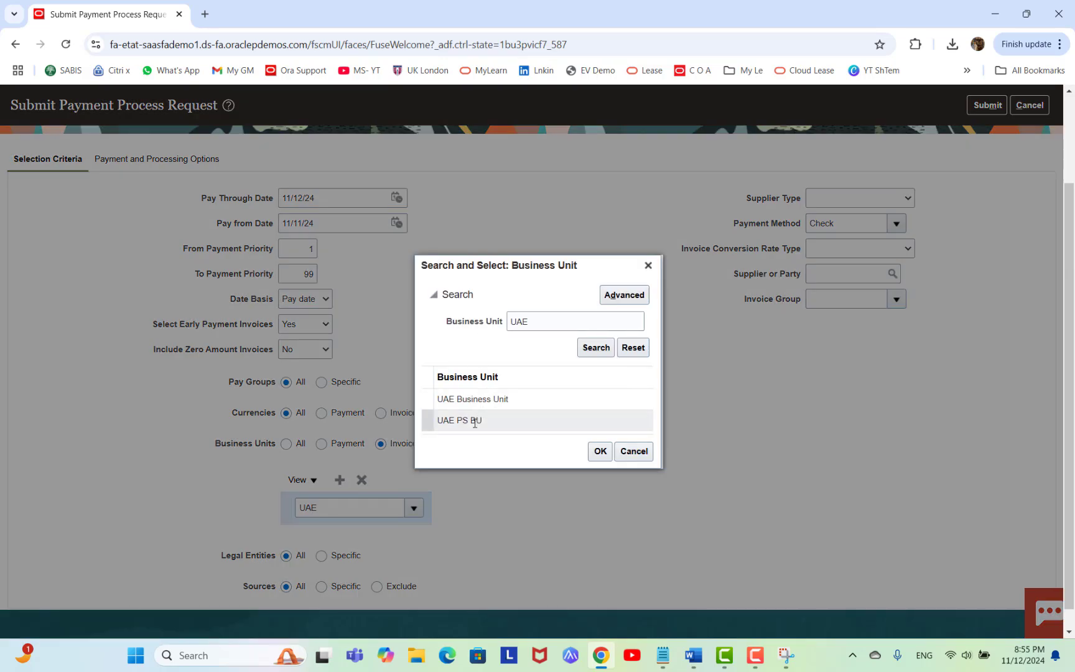
left_click(475, 421)
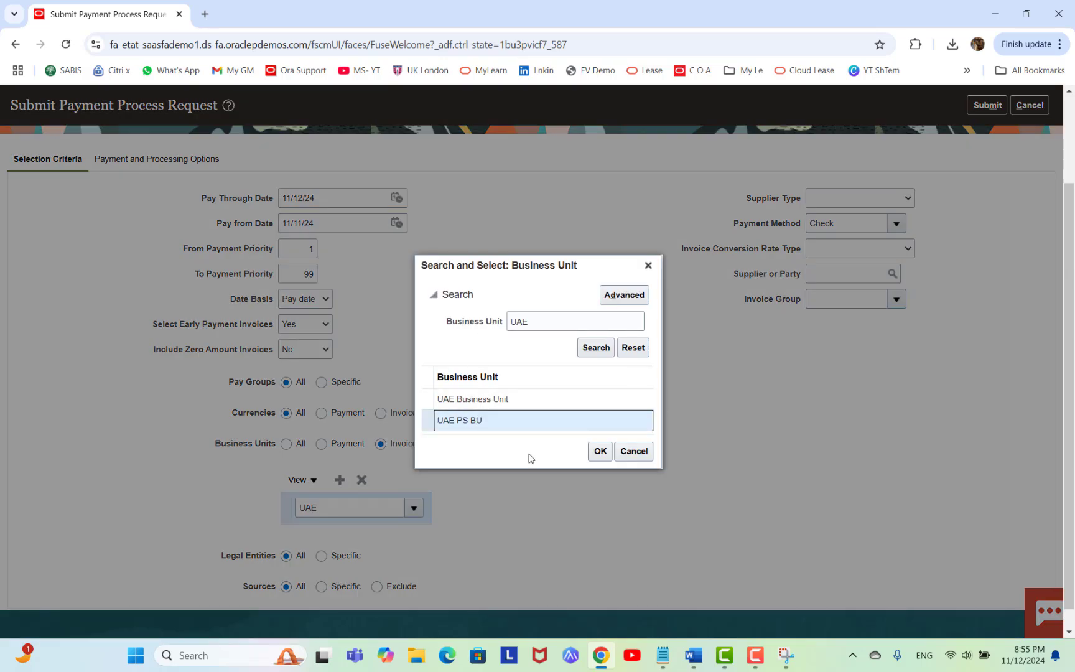
left_click(599, 451)
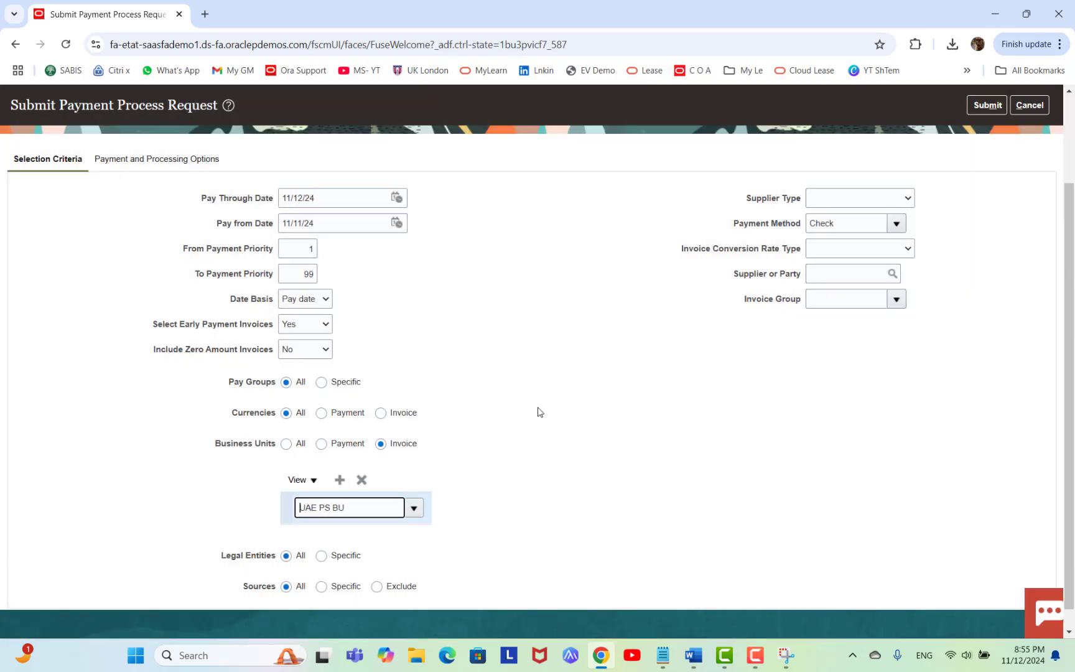
Step: Set the disbursement bank account to BofA-2869 and the payment document to Check Stock A
left_click(139, 158)
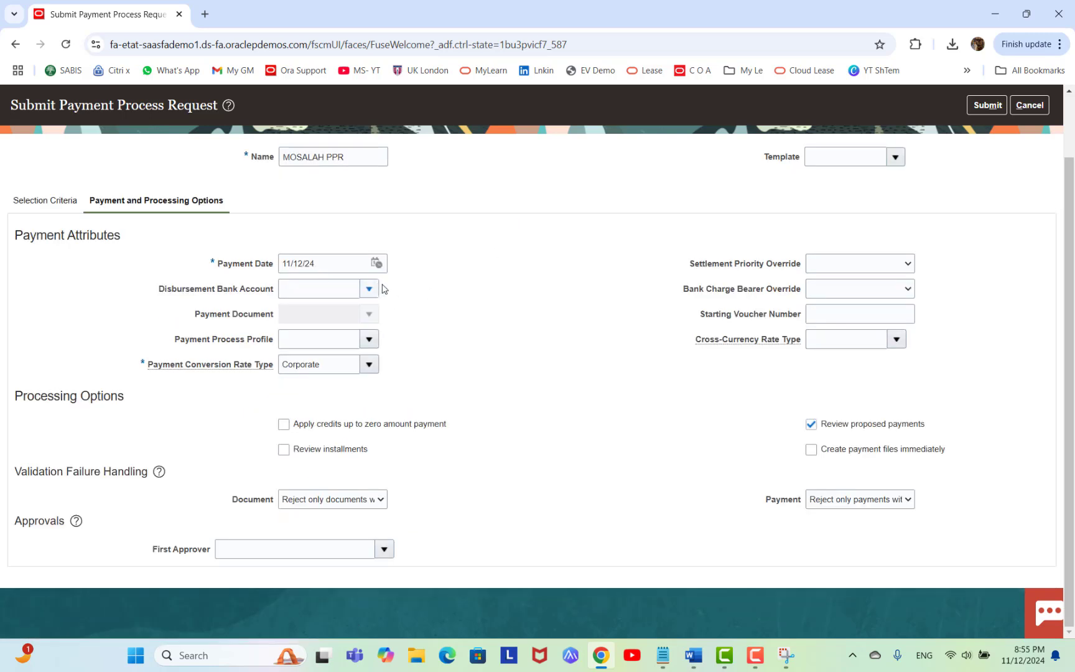
left_click(372, 289)
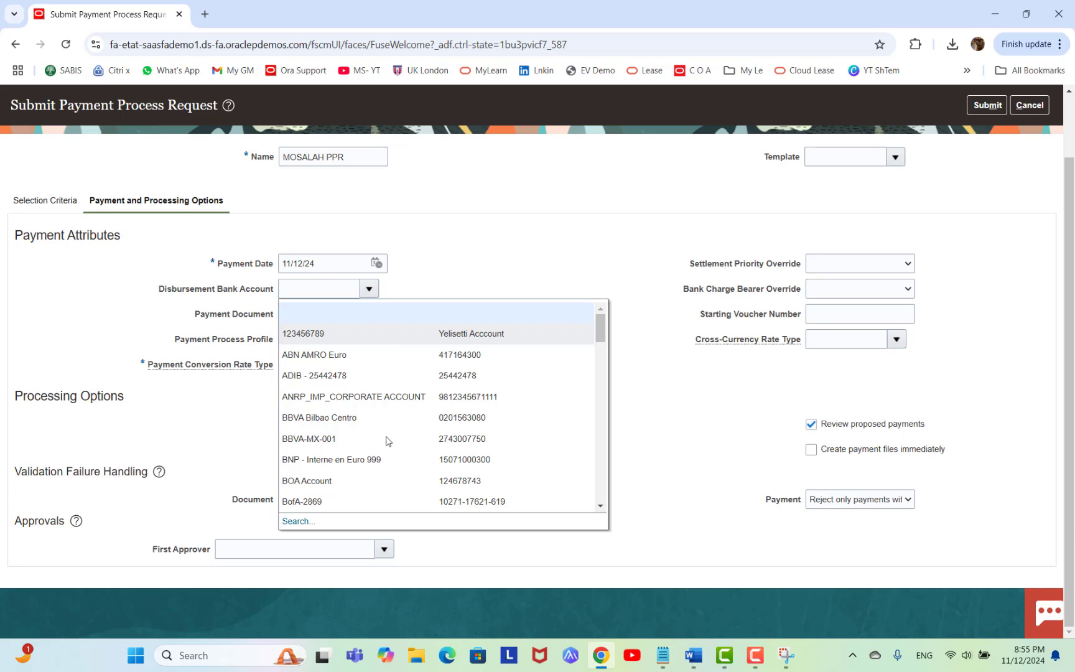
left_click(355, 501)
left_click(368, 313)
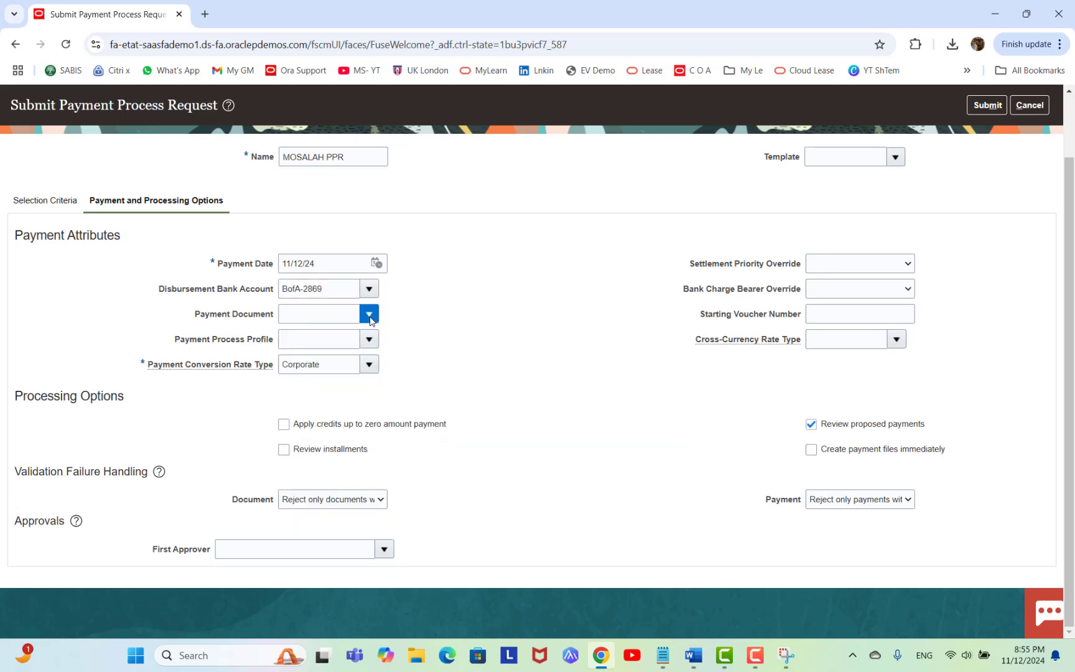
left_click(373, 354)
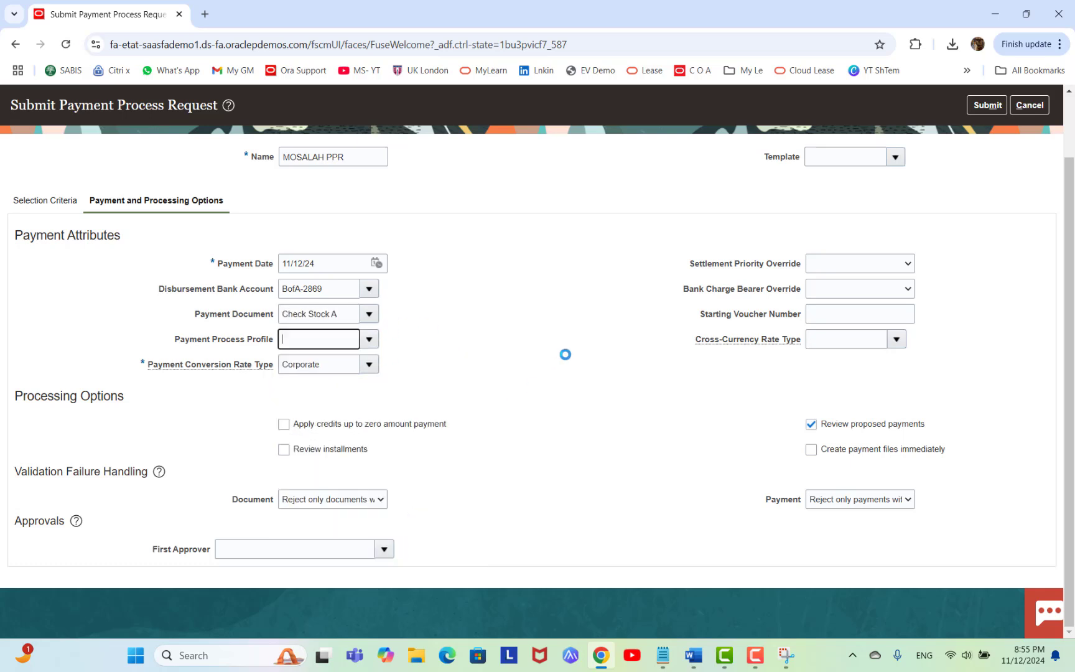
Step: Enable Review installments and Create payment files immediately, then submit the payment process request
left_click(334, 454)
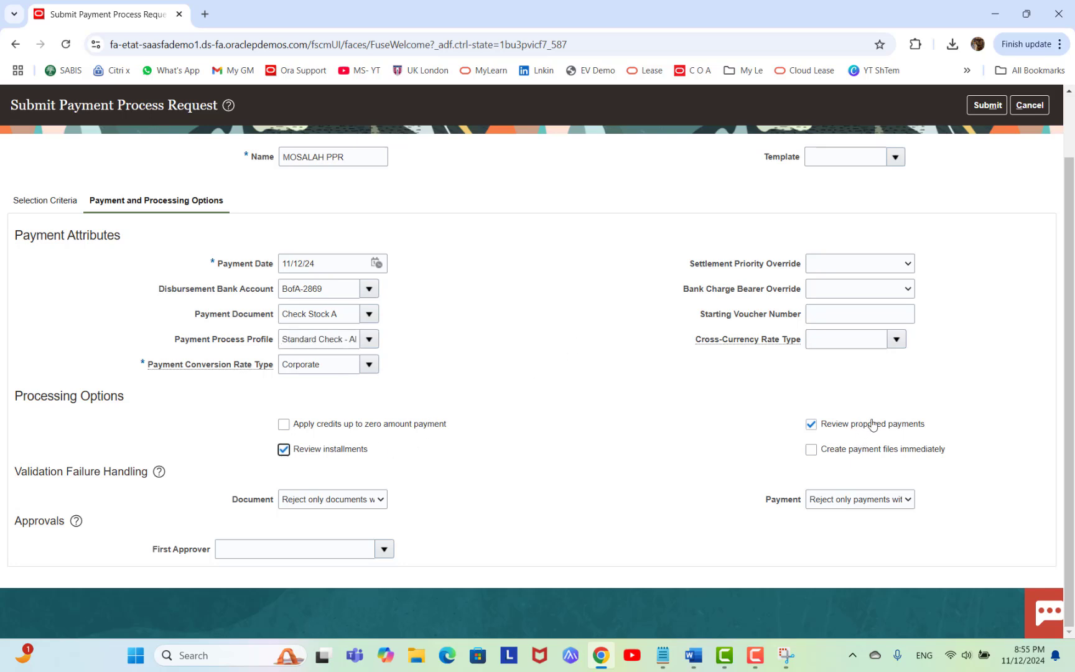
left_click(841, 450)
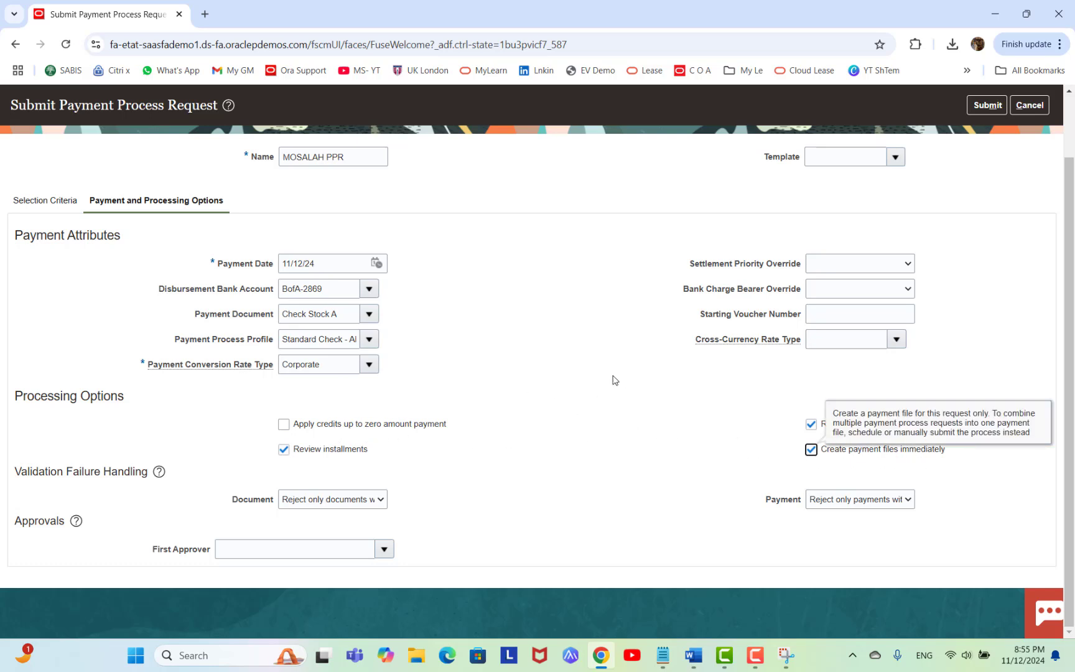
scroll(582, 374, "up", 2)
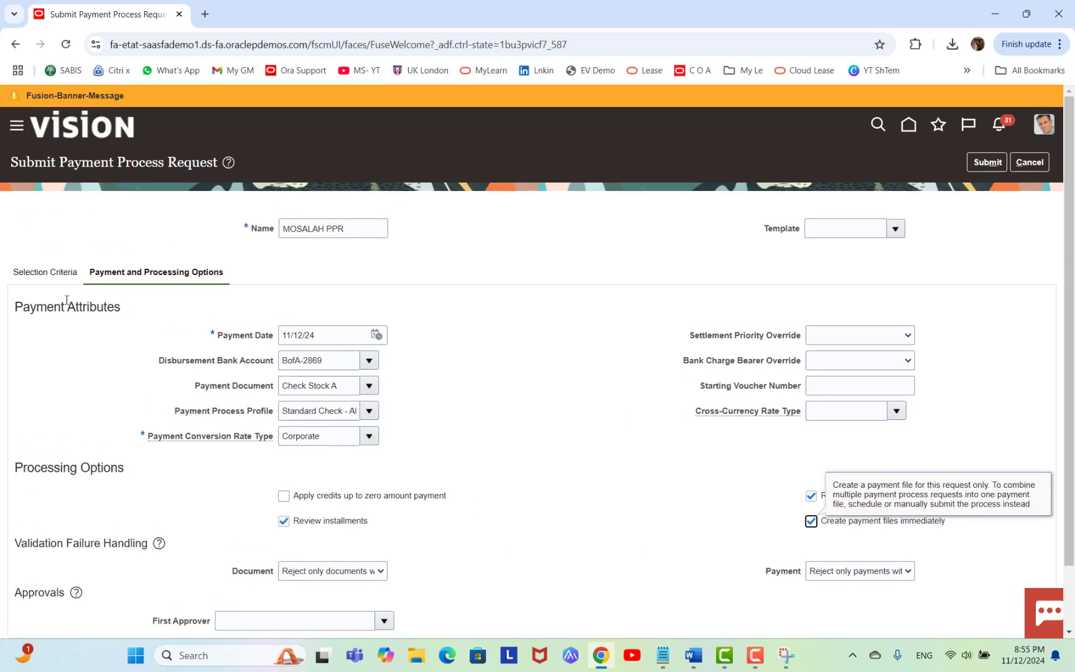
left_click(45, 272)
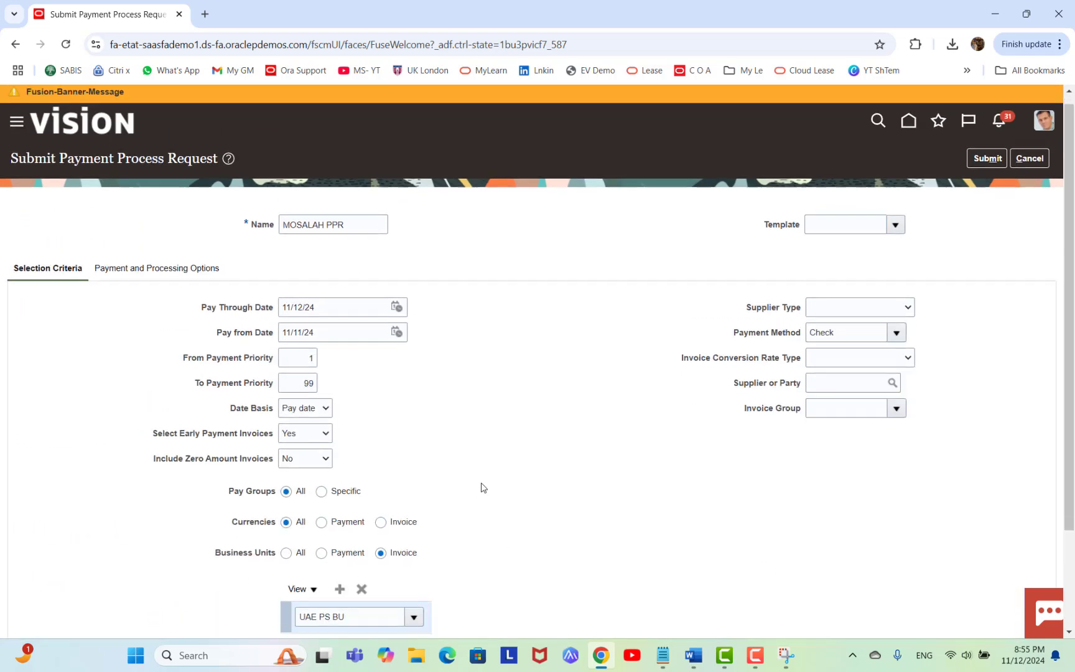
scroll(481, 487, "down", 2)
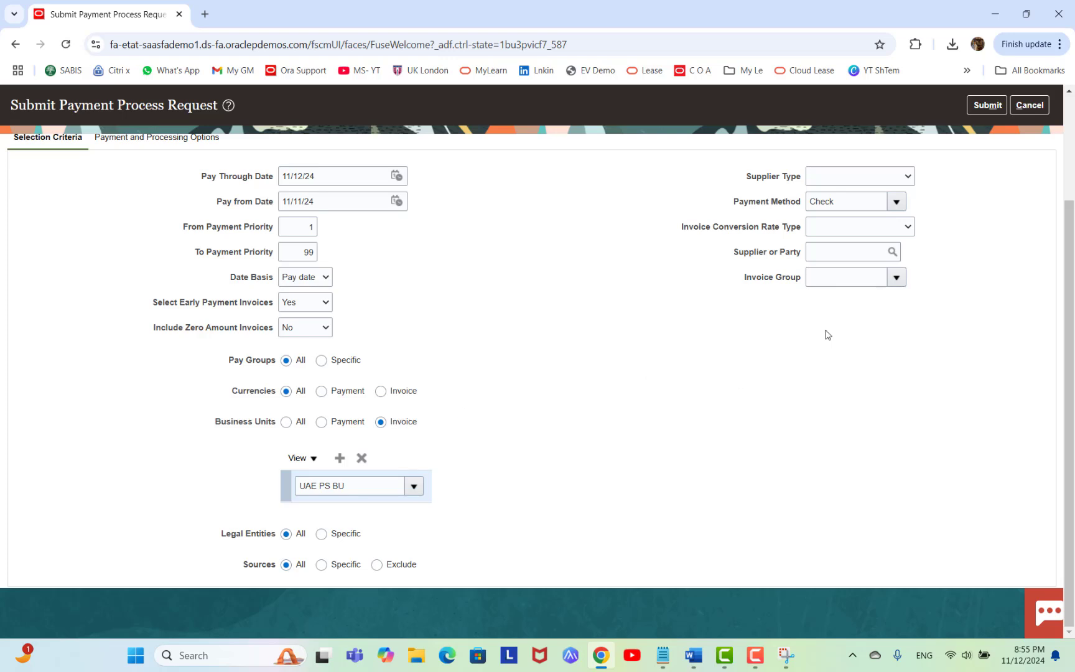
scroll(834, 323, "up", 3)
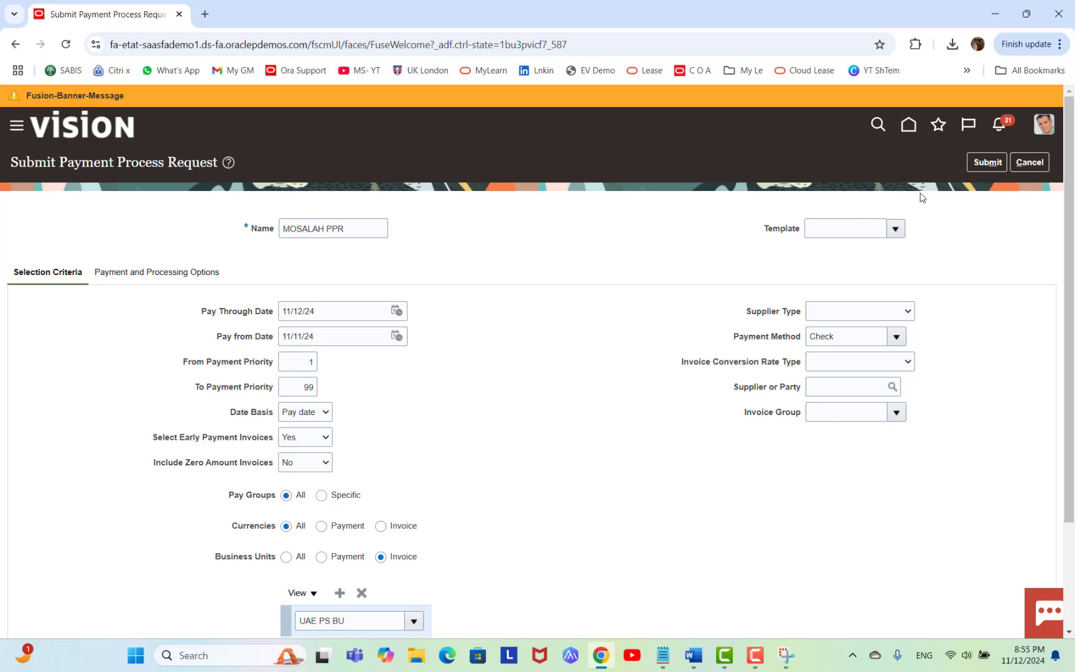
left_click(987, 161)
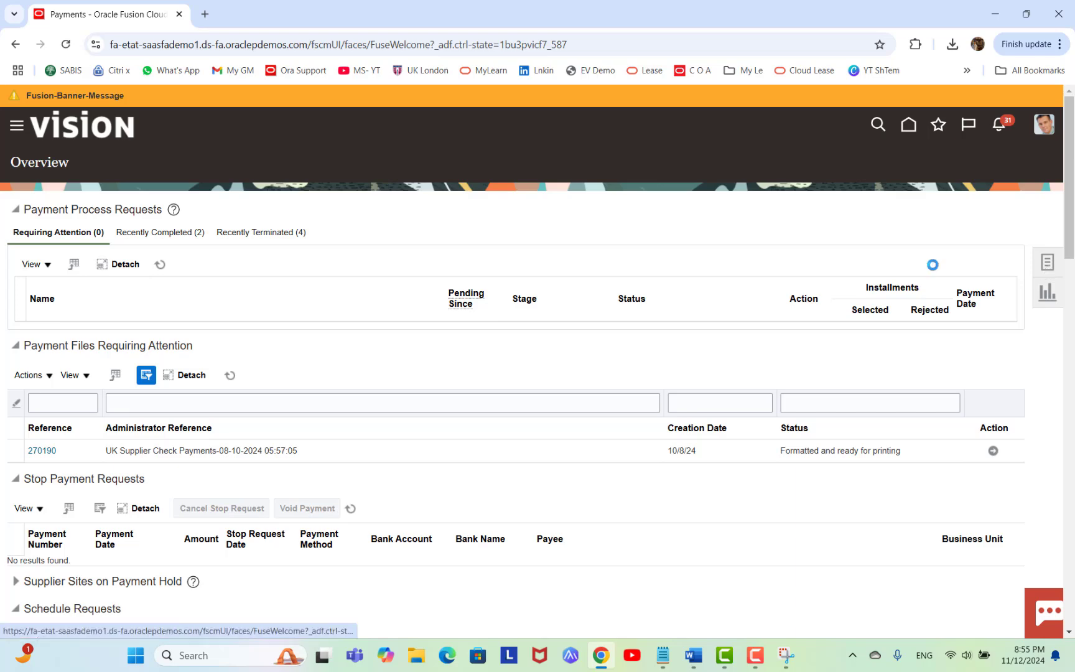
Step: Open Manage Payment Process Requests and search for requests with payment date 11/12/24
left_click(935, 191)
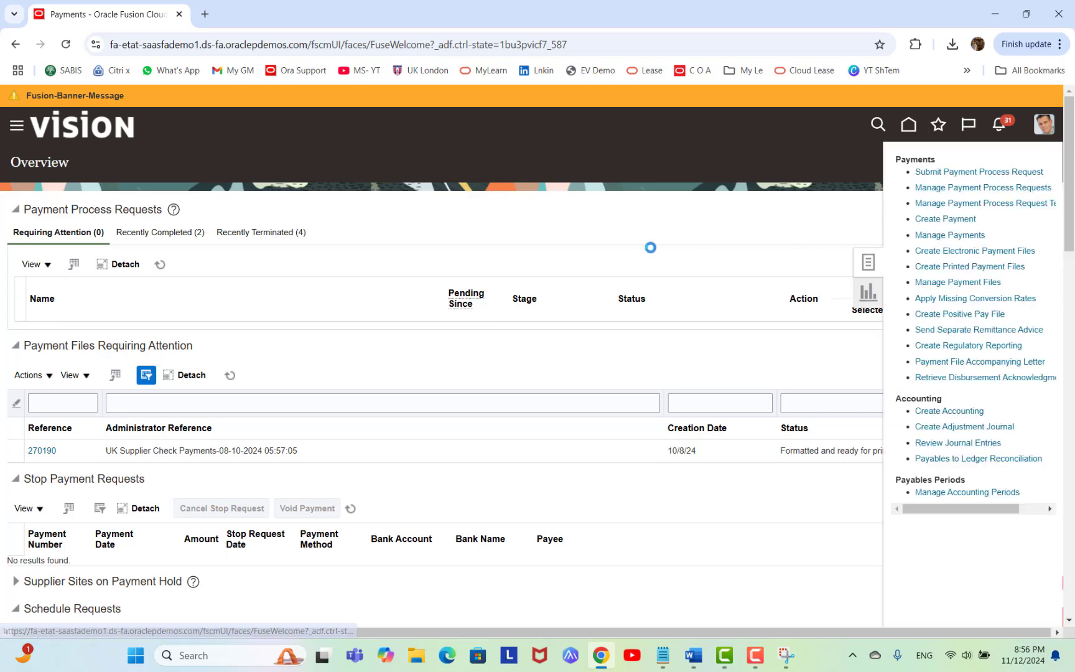
left_click(876, 247)
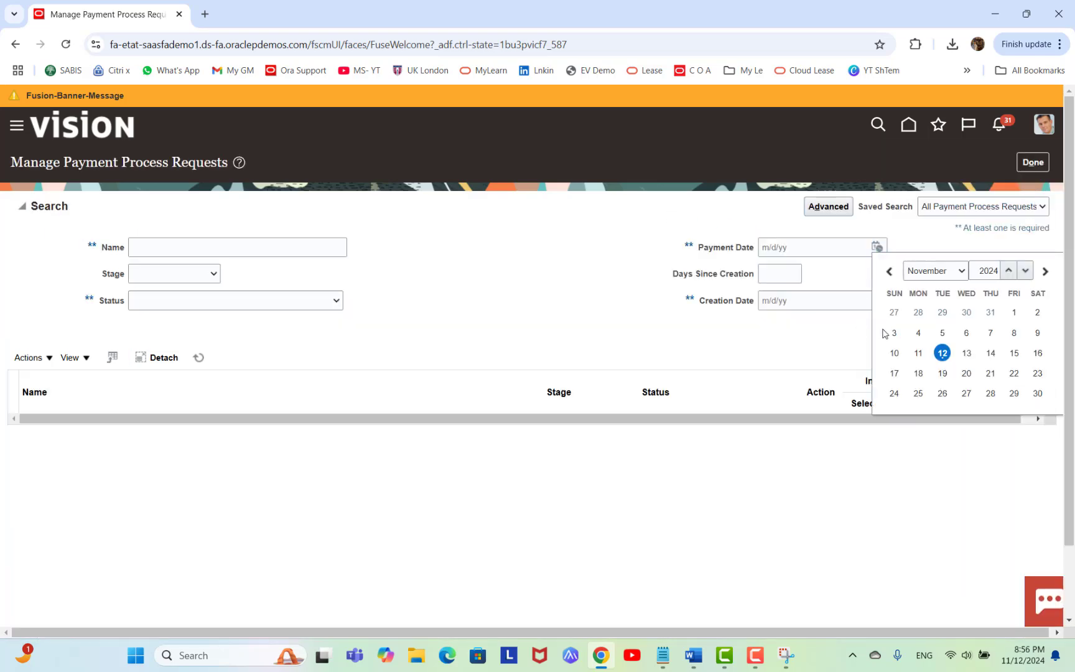
left_click(942, 354)
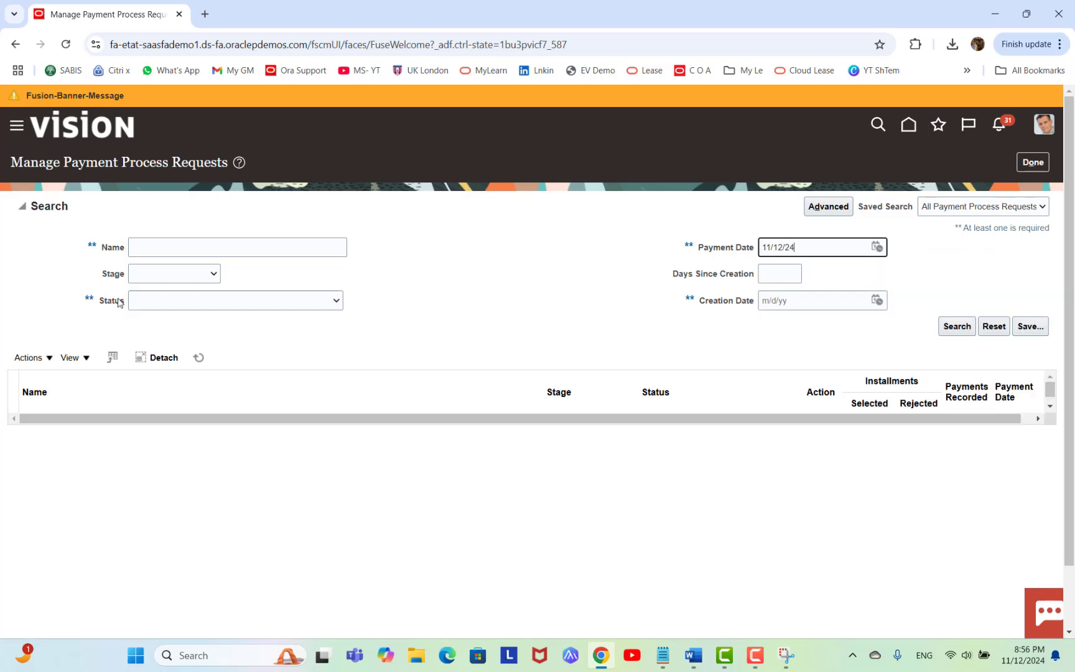
left_click(957, 326)
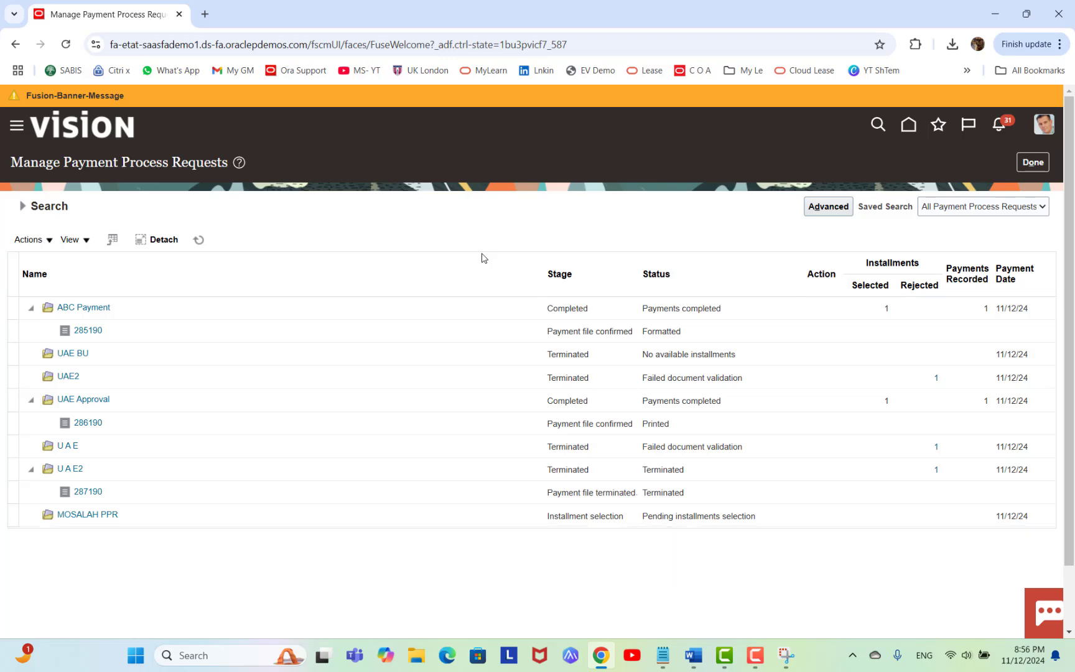
Step: Review the installments of MOSALAH PPR, set the payment amount to 6,000, and submit
left_click(329, 521)
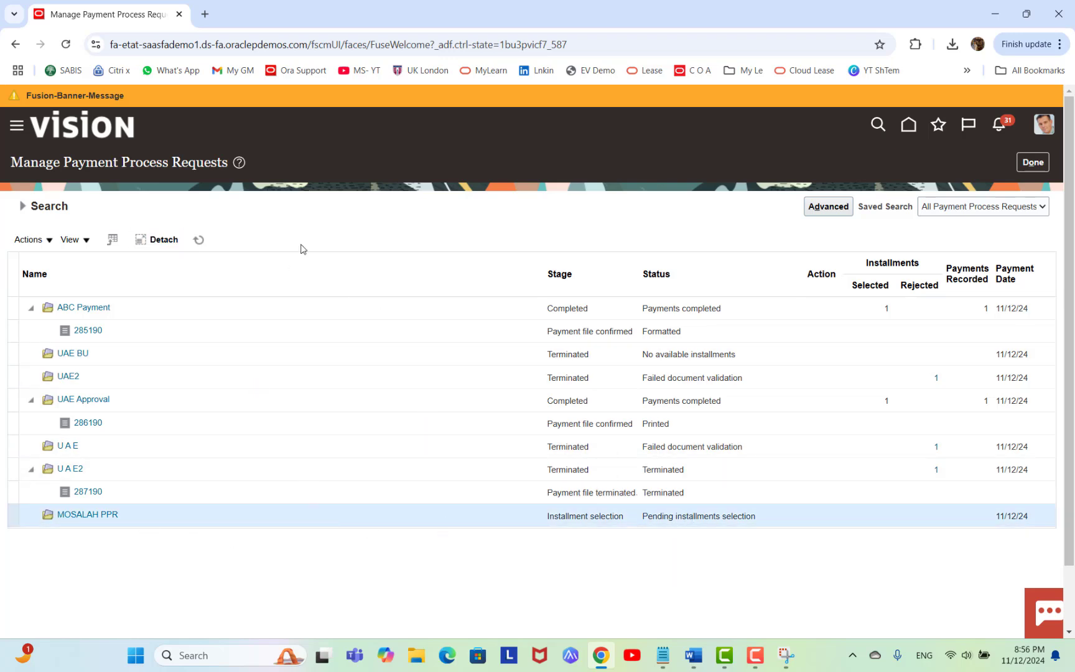
left_click(199, 239)
left_click(821, 515)
left_click(887, 489)
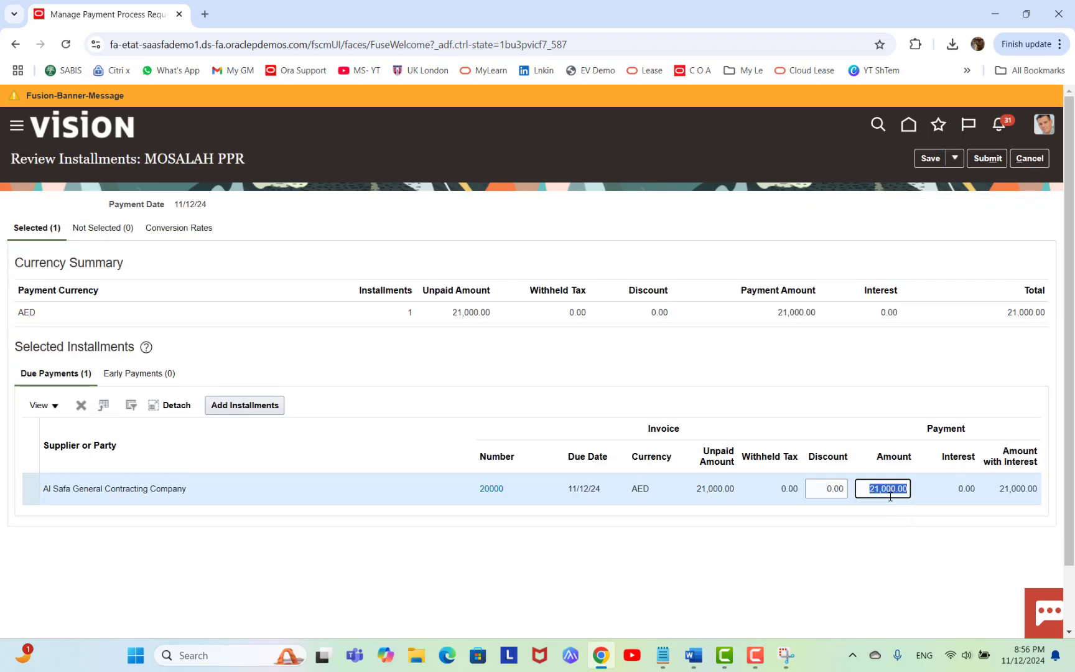
type("6,")
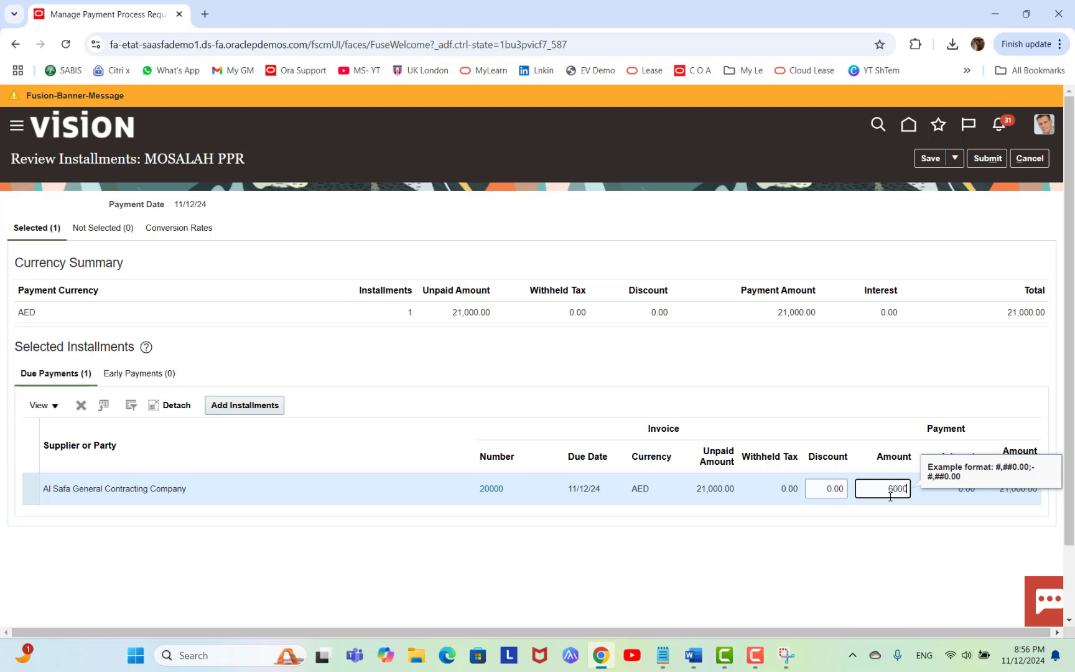
type("000")
left_click(822, 353)
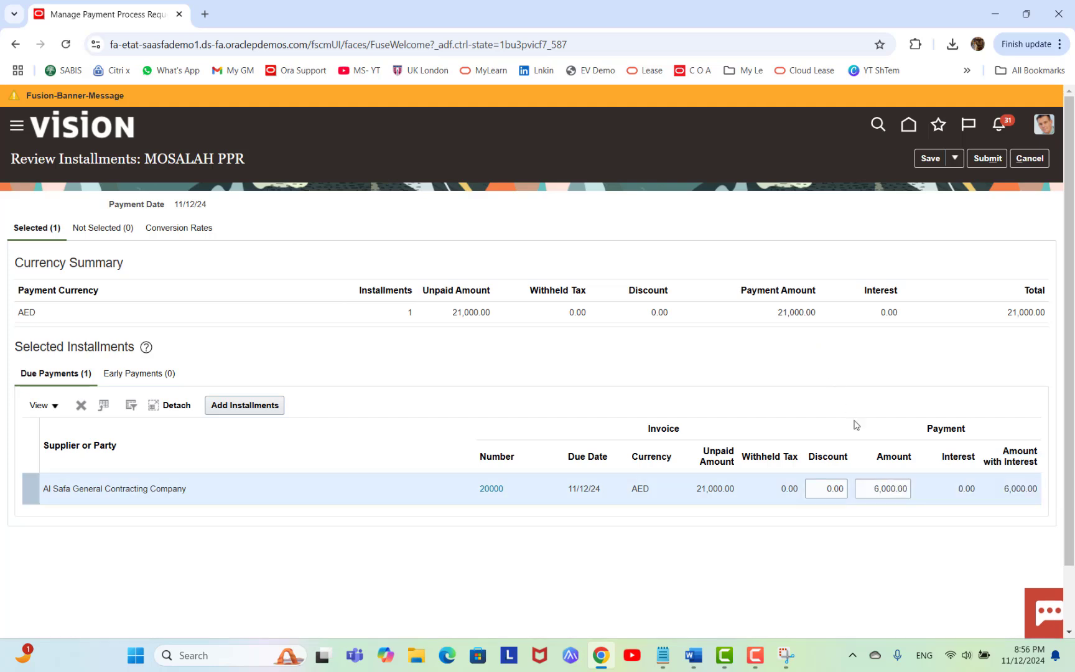
left_click(984, 162)
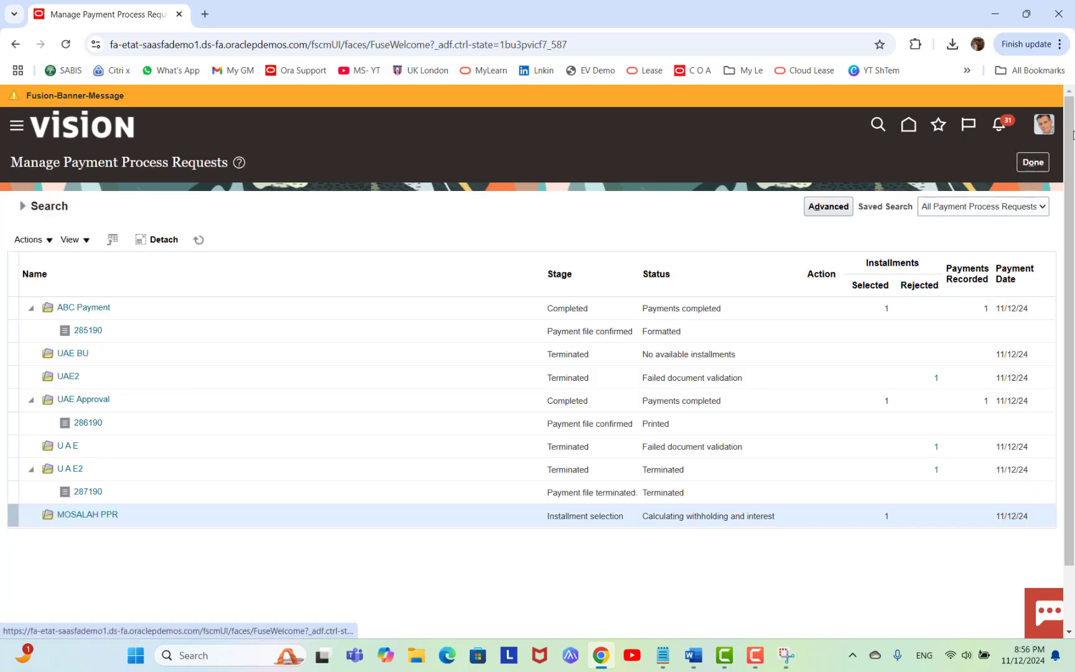
Step: Search payment process requests dated 11/12/24 again, refresh, and review MOSALAH PPR's rejected documents
left_click(1033, 162)
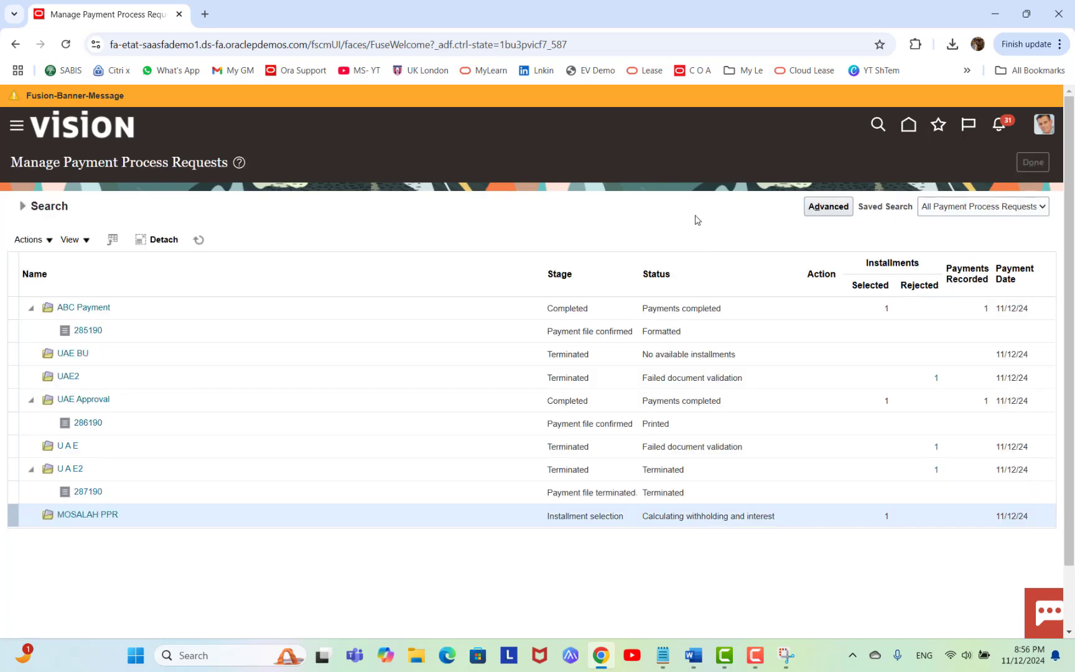
left_click(1045, 260)
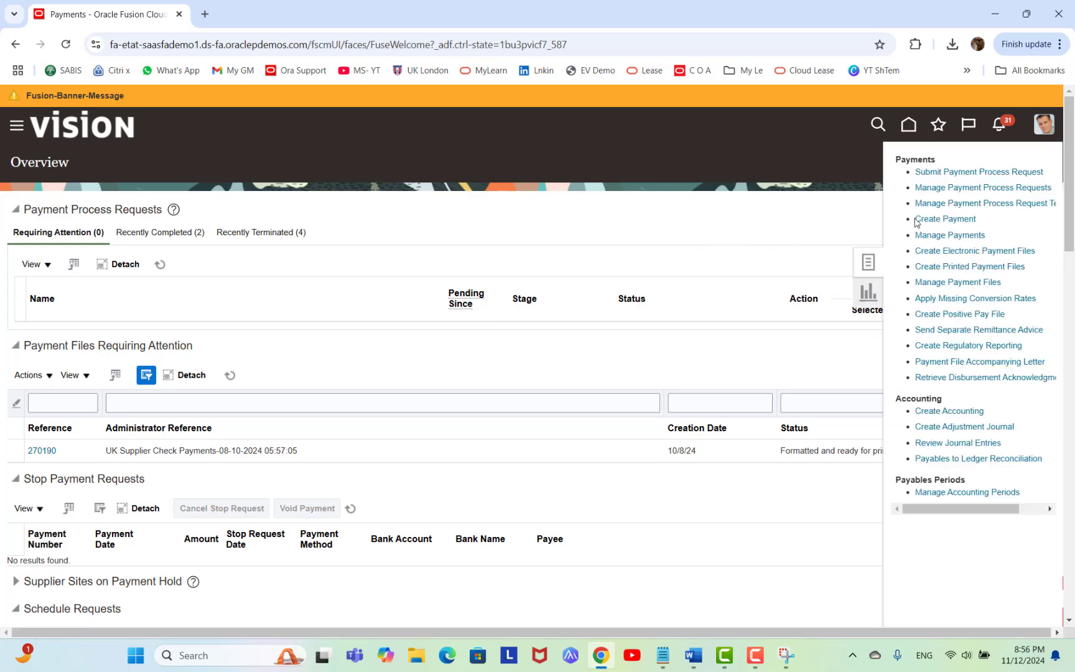
left_click(933, 188)
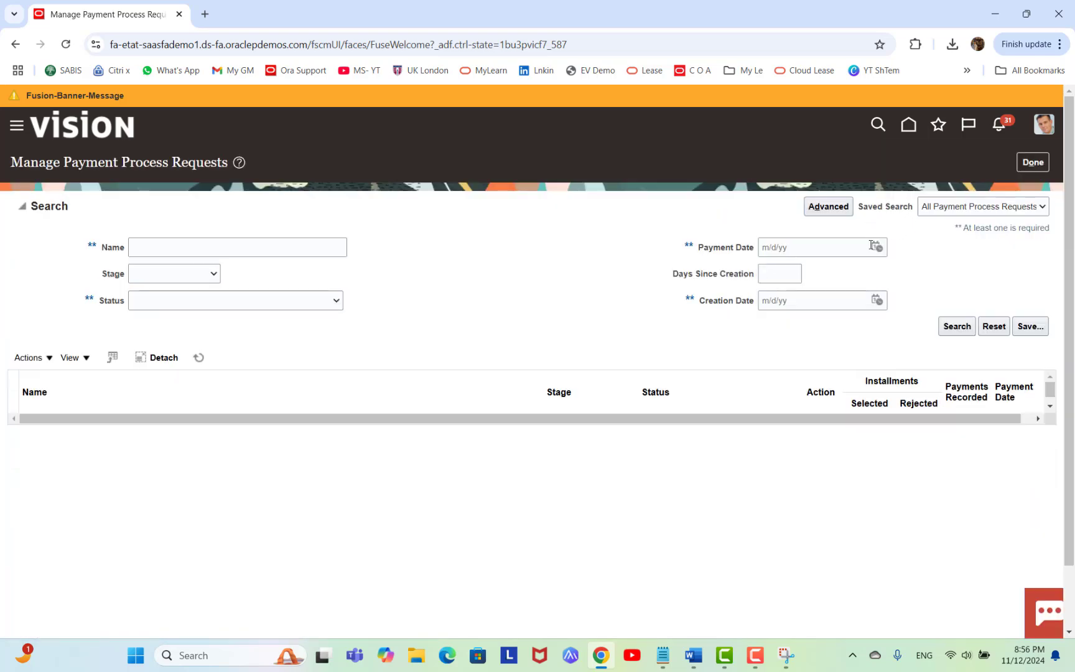
left_click(876, 247)
left_click(943, 355)
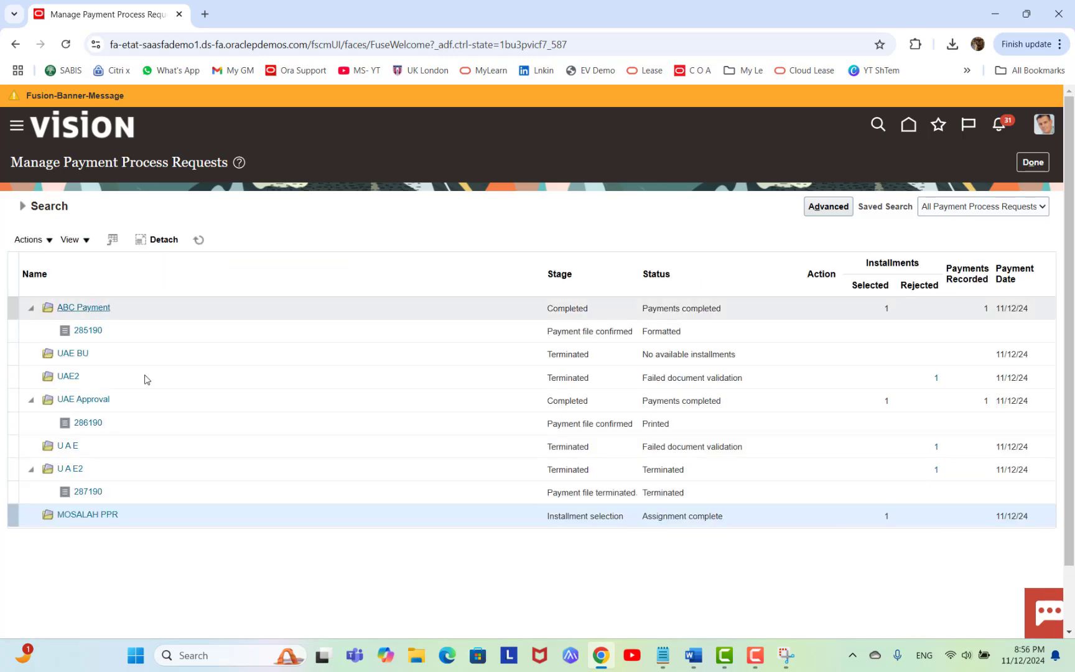
left_click(199, 241)
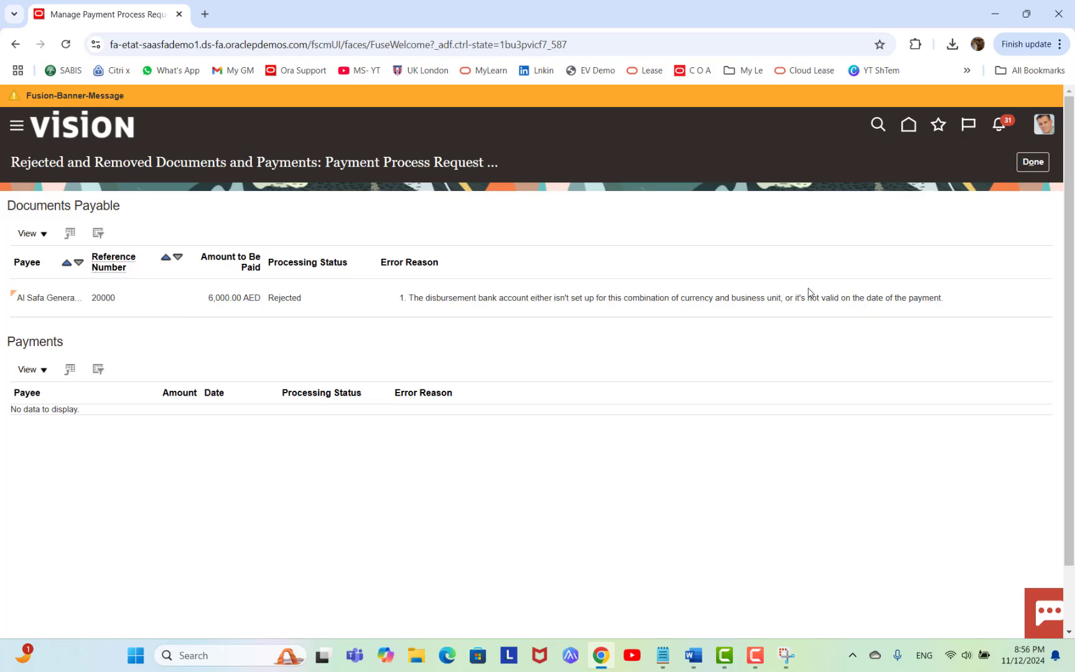
left_click(1032, 163)
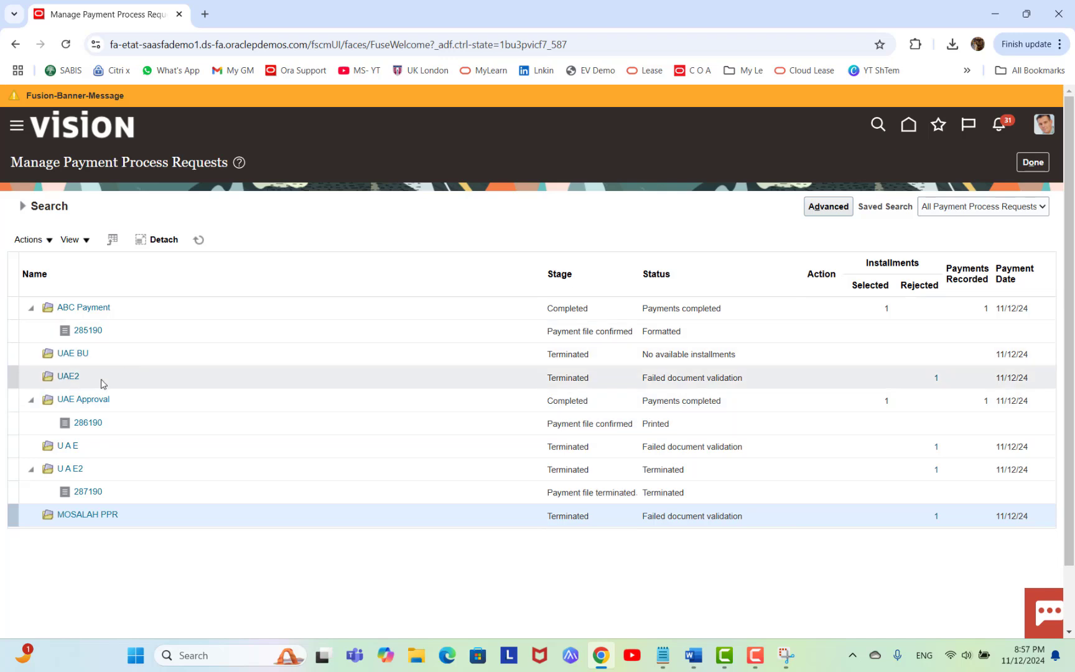
Step: Open payment file 286190 from the UAE Approval request and review its details
left_click(81, 424)
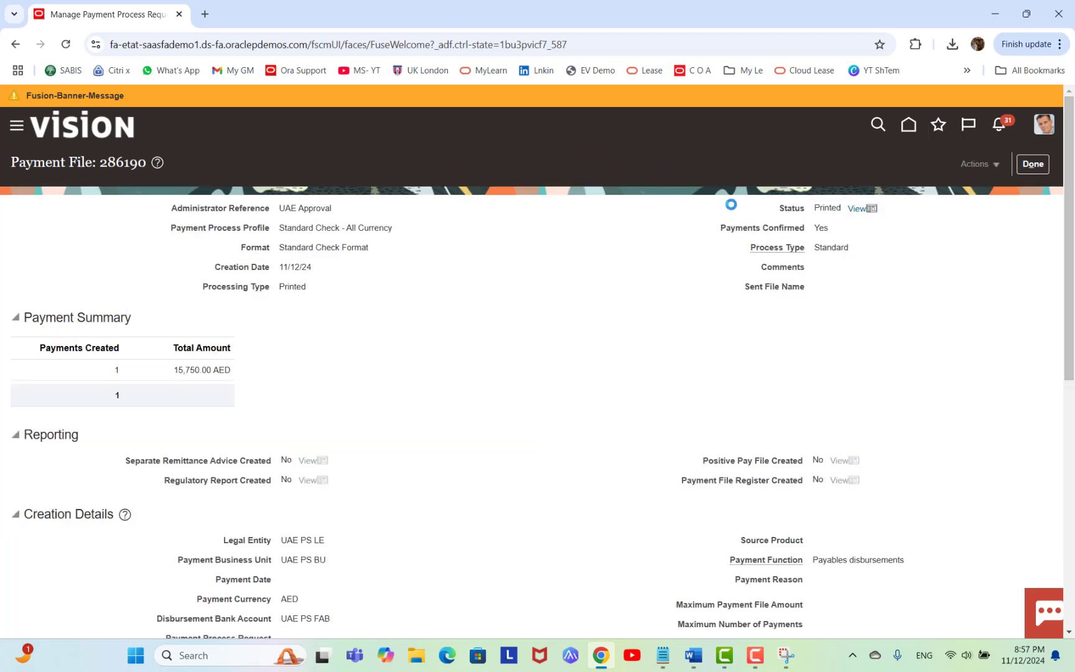
scroll(588, 249, "down", 3)
scroll(588, 251, "down", 4)
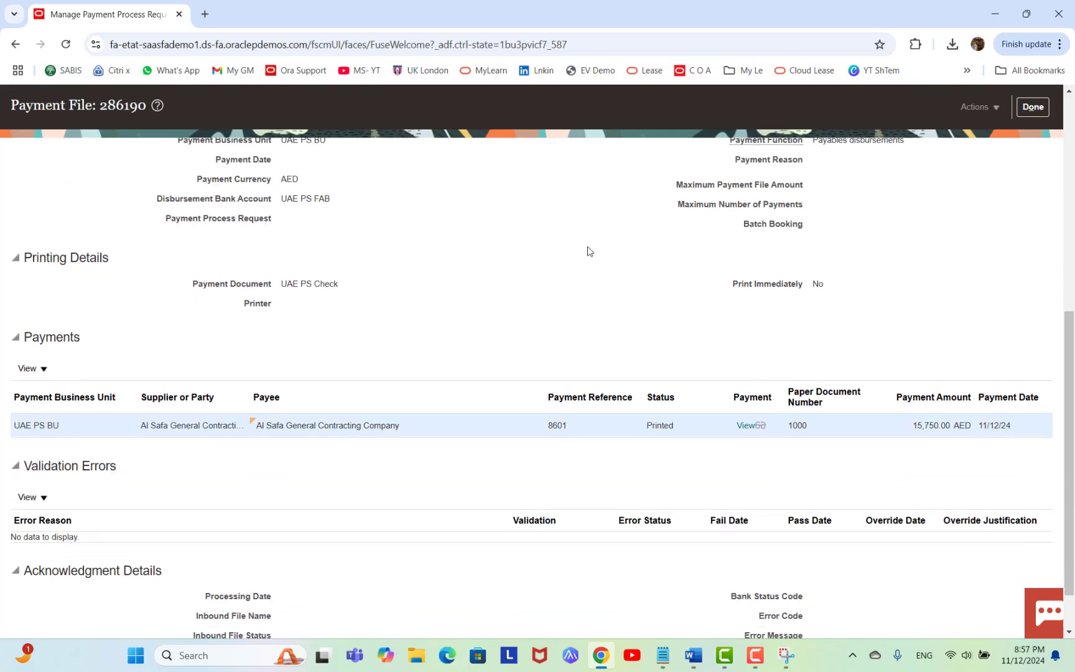
scroll(588, 251, "up", 8)
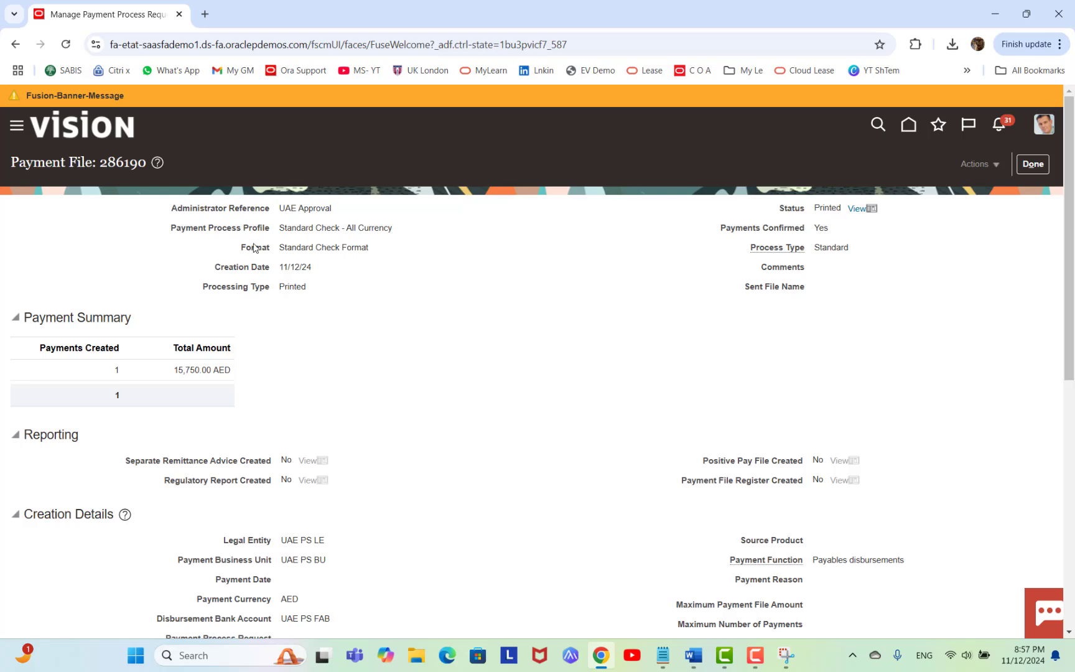
scroll(472, 323, "down", 4)
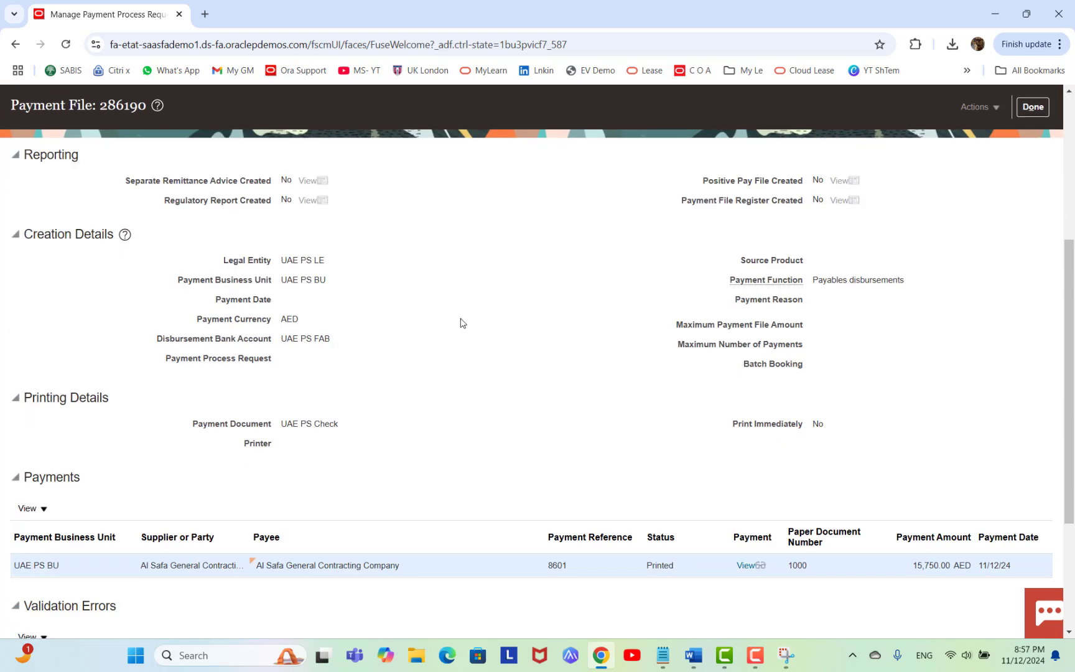
scroll(461, 322, "down", 3)
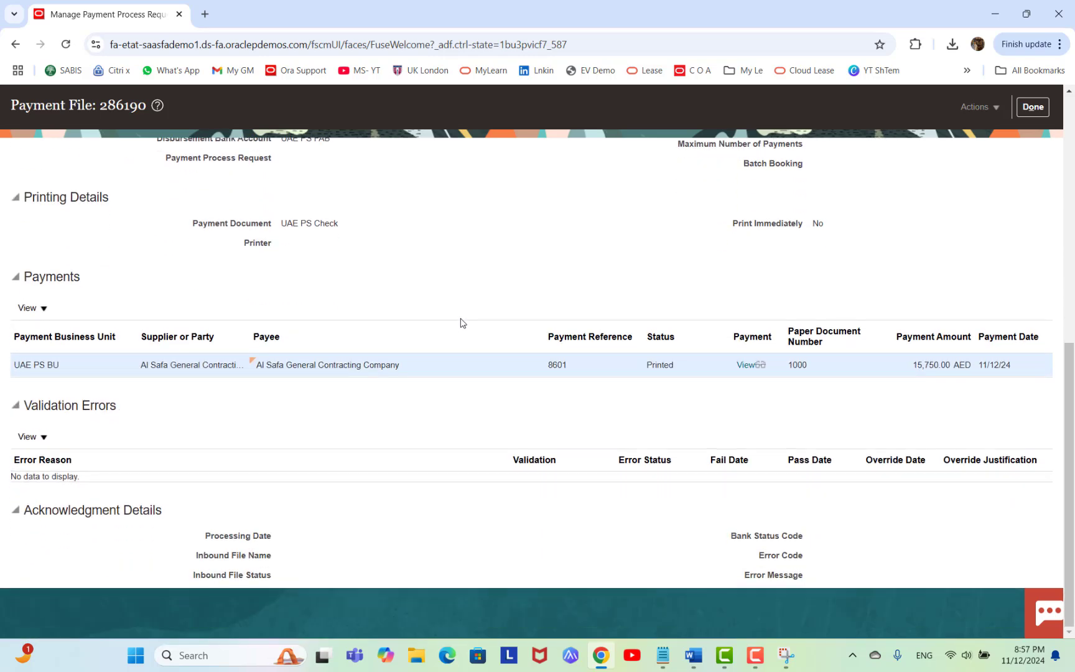
Step: Open the payment in that file and examine its Payment Details and Banking Details
left_click(746, 366)
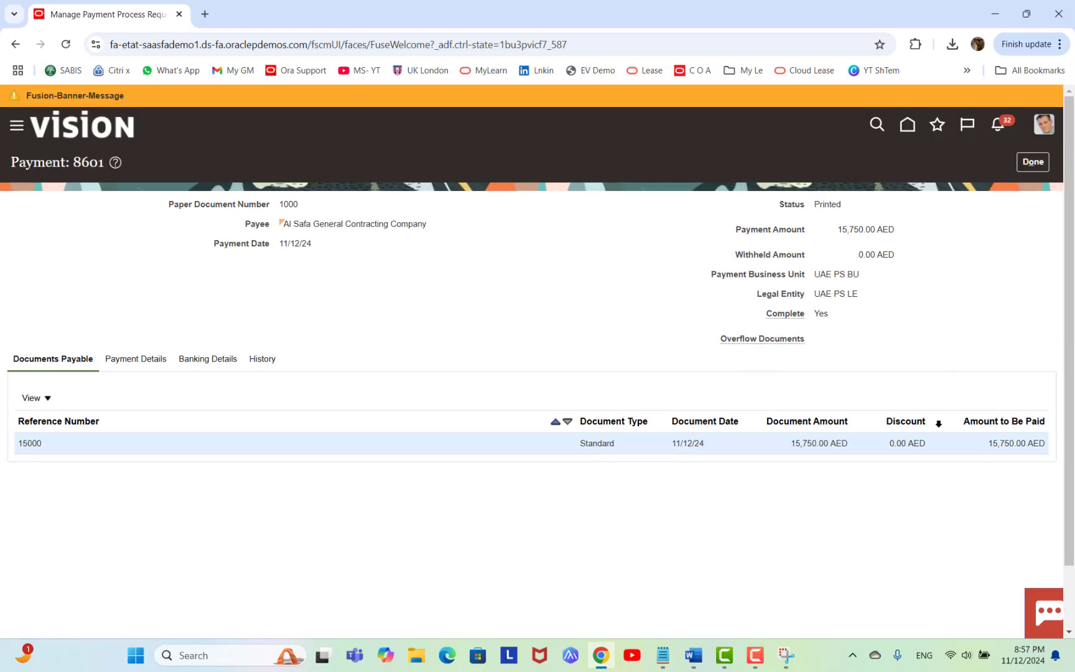
left_click(166, 363)
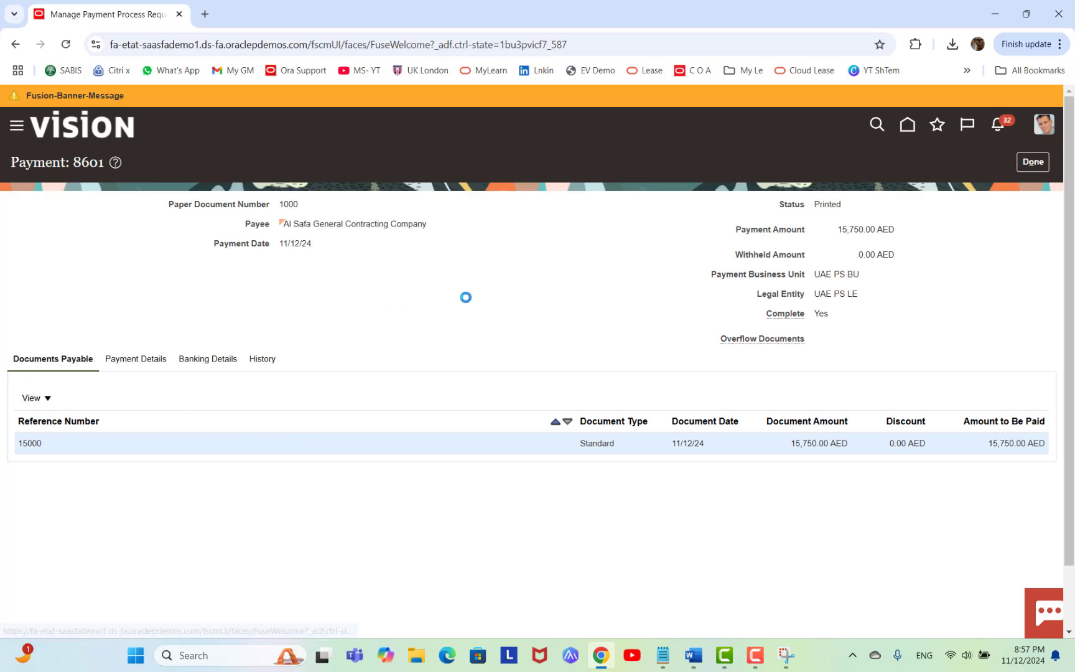
left_click(204, 361)
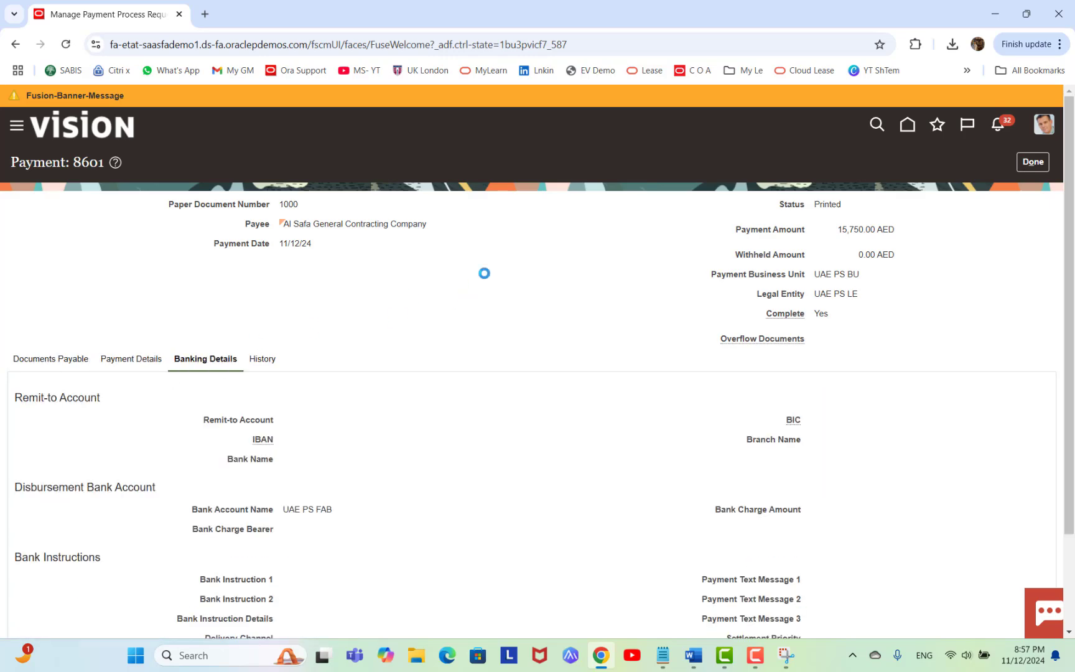
scroll(485, 278, "down", 2)
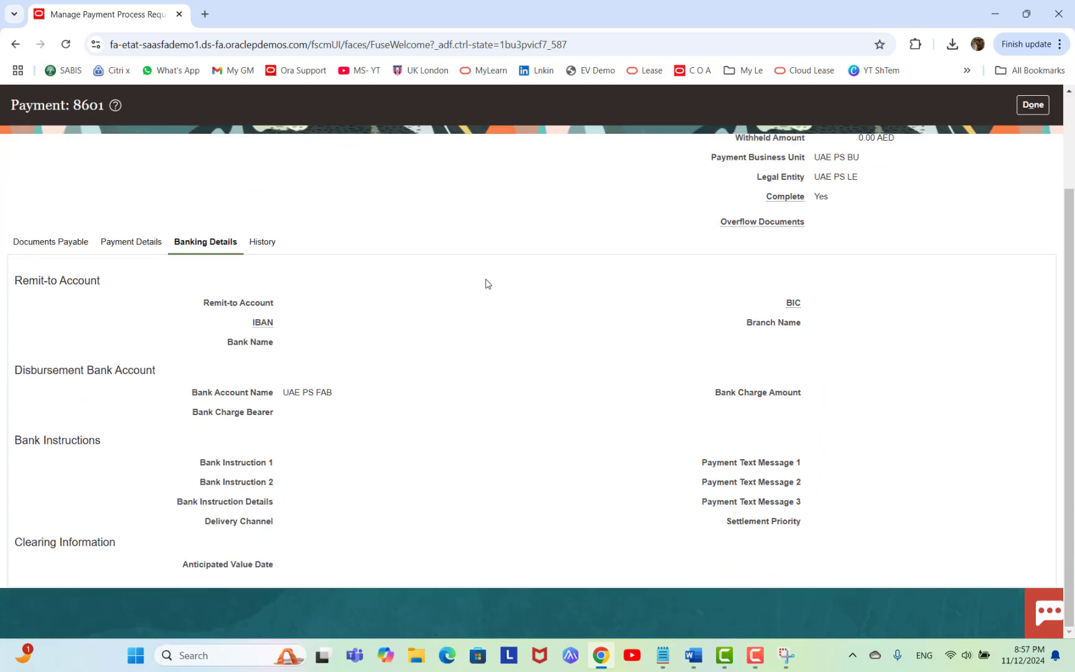
Step: Select the disbursement bank account name and close the payment and payment file pages
triple_click(316, 391)
scroll(962, 328, "up", 2)
left_click(1032, 164)
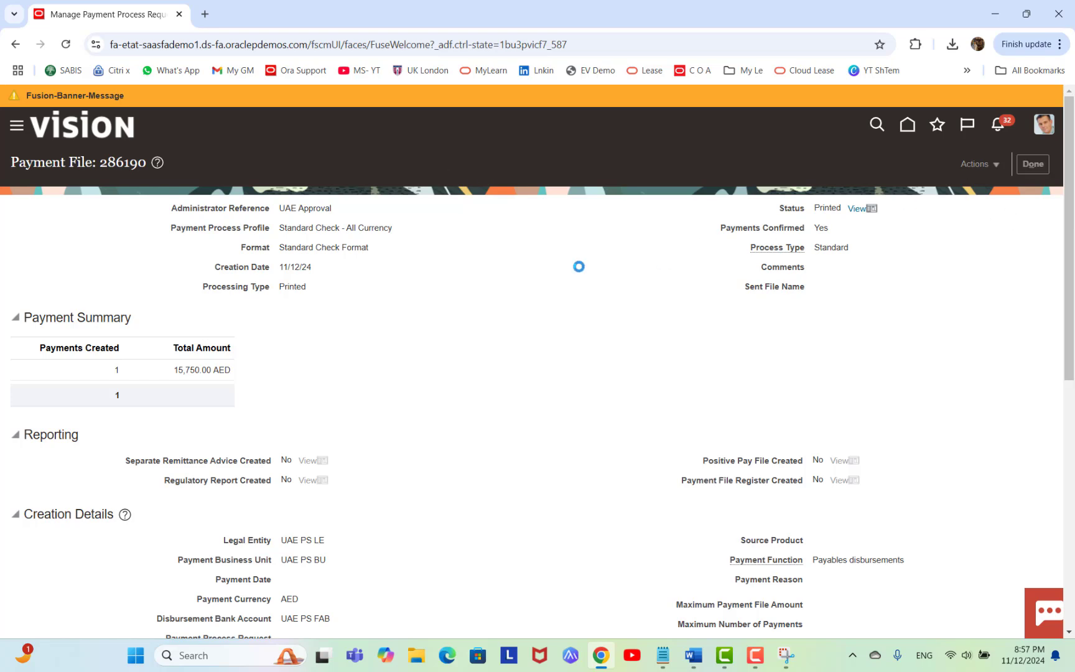
left_click(1033, 163)
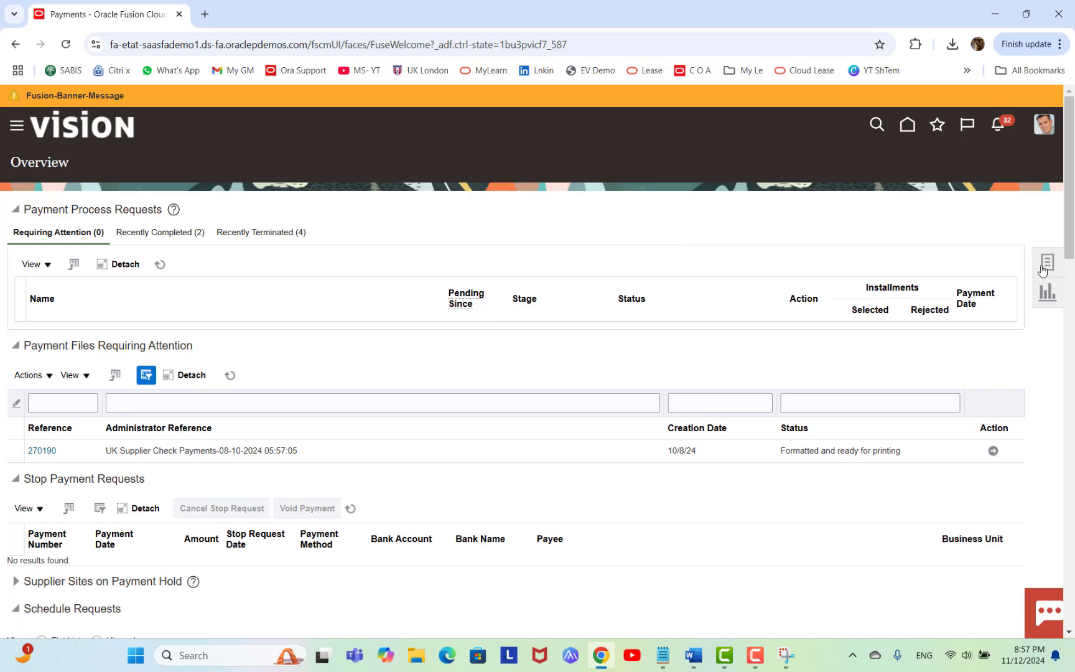
Step: Start a new payment process request named MOSALAH2 with the pay from date 11/11/24
left_click(1044, 267)
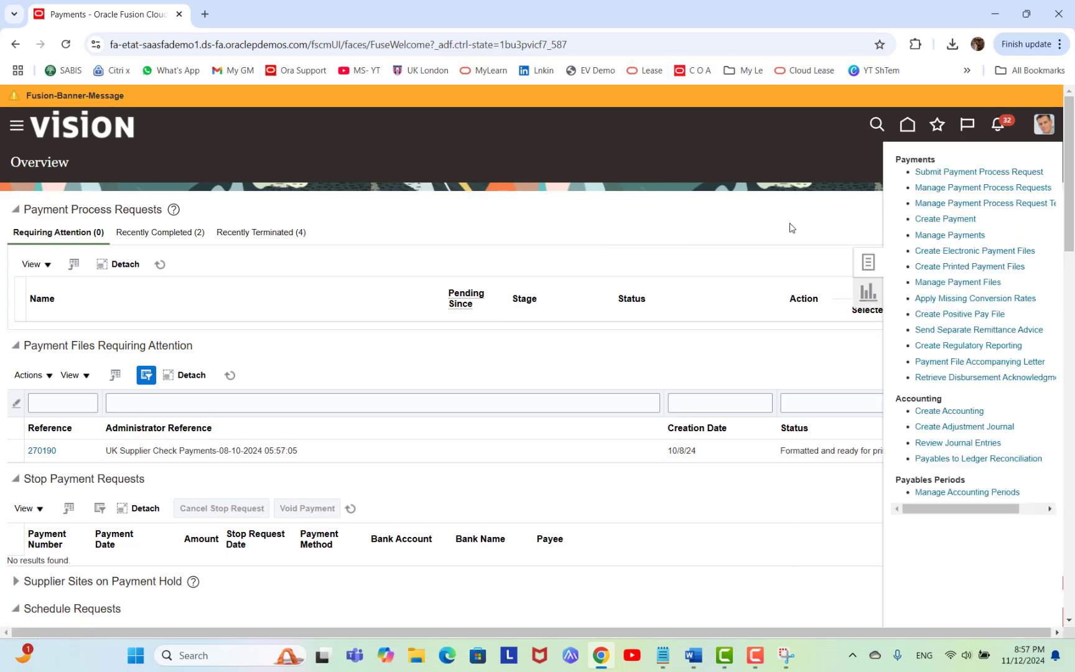
left_click(948, 172)
left_click(359, 223)
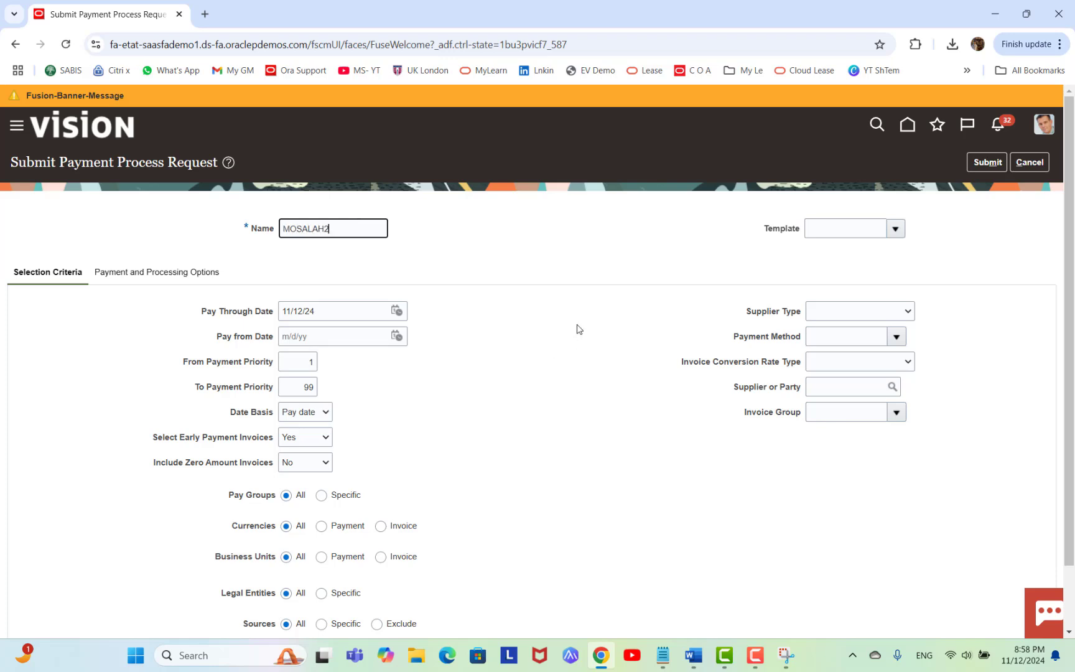
left_click(397, 336)
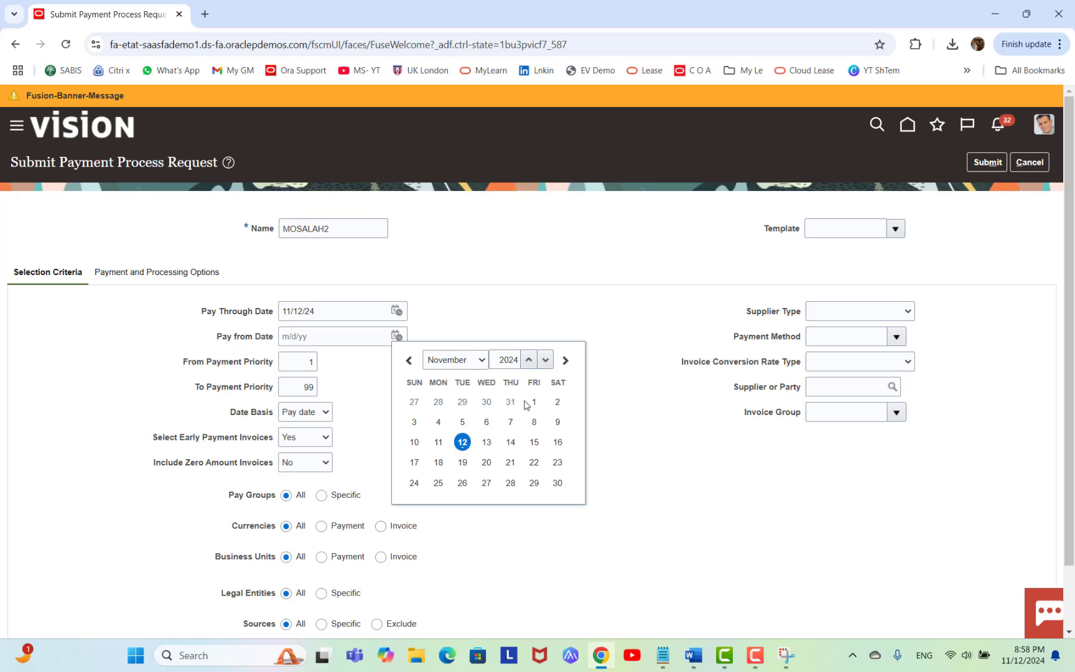
left_click(440, 441)
Step: Restrict the request's invoice business units to UAE PS BU
scroll(550, 356, "down", 2)
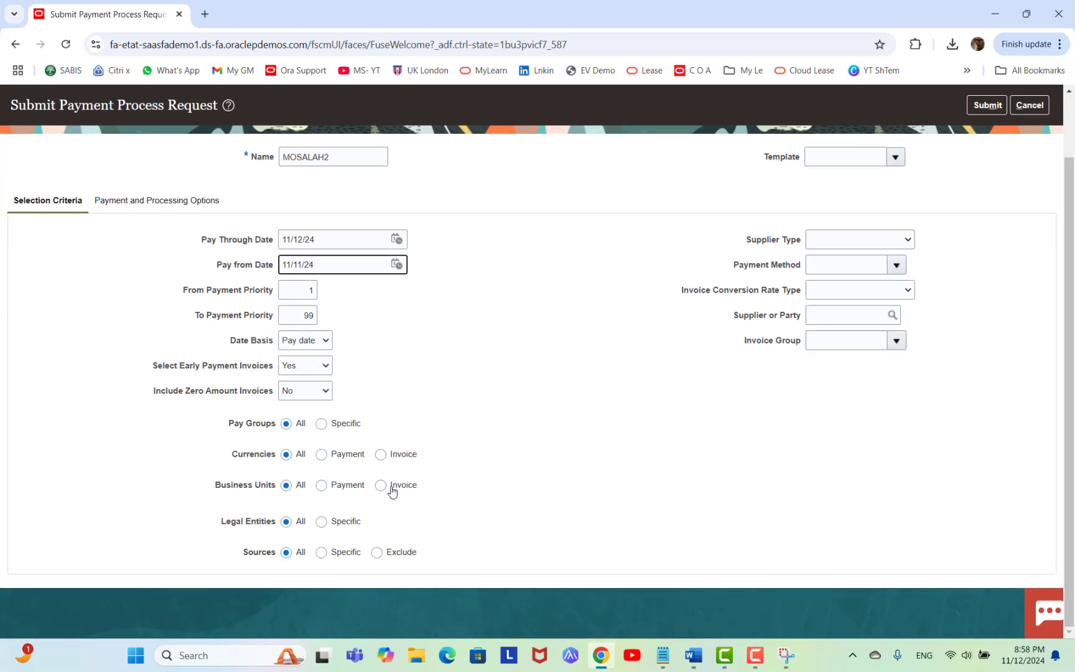
left_click(381, 485)
left_click(340, 521)
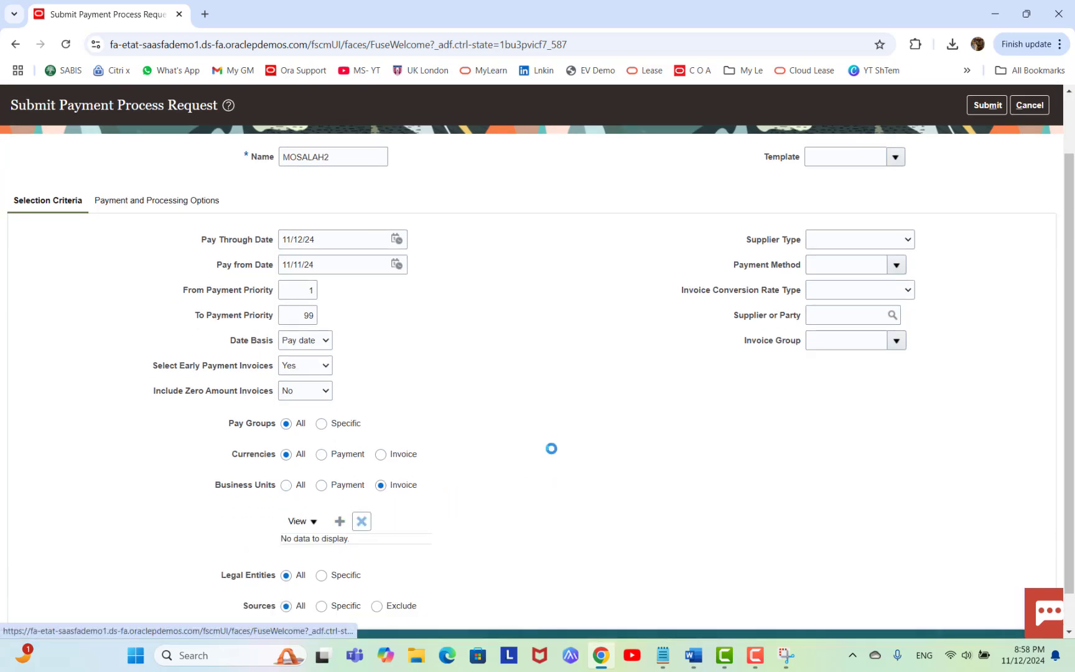
left_click(351, 546)
type("u")
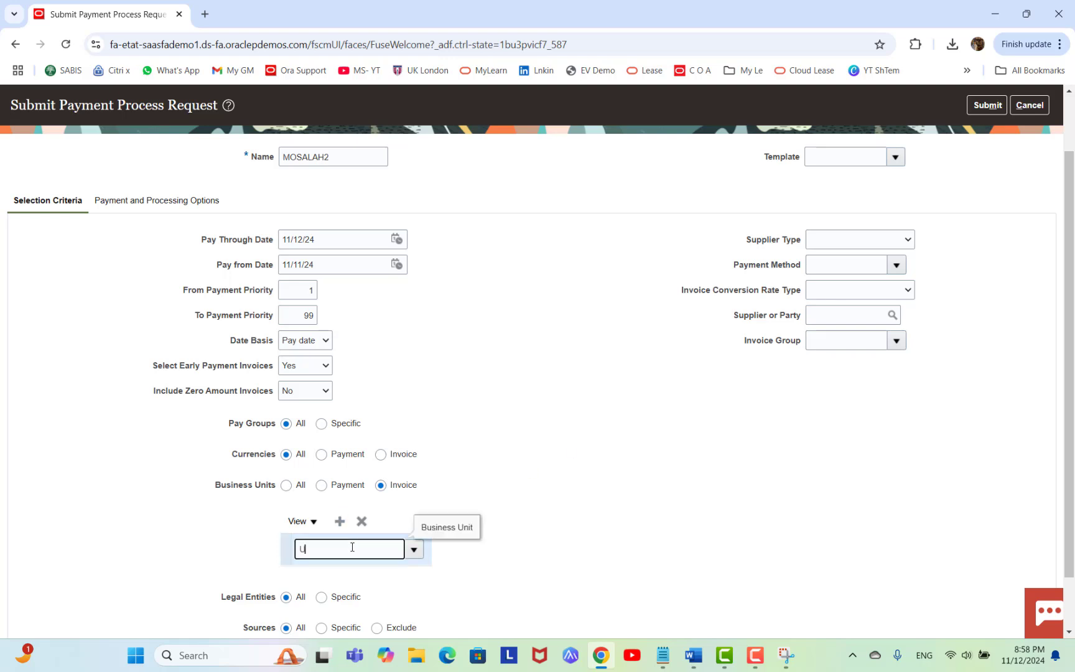
key("Tab")
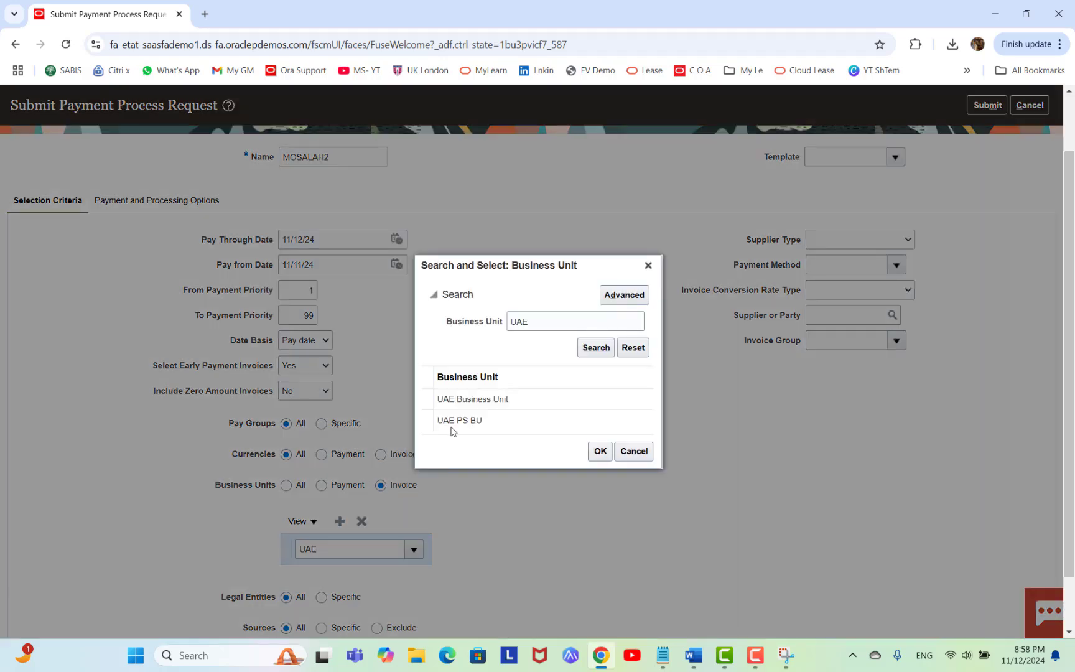
left_click(454, 423)
left_click(600, 451)
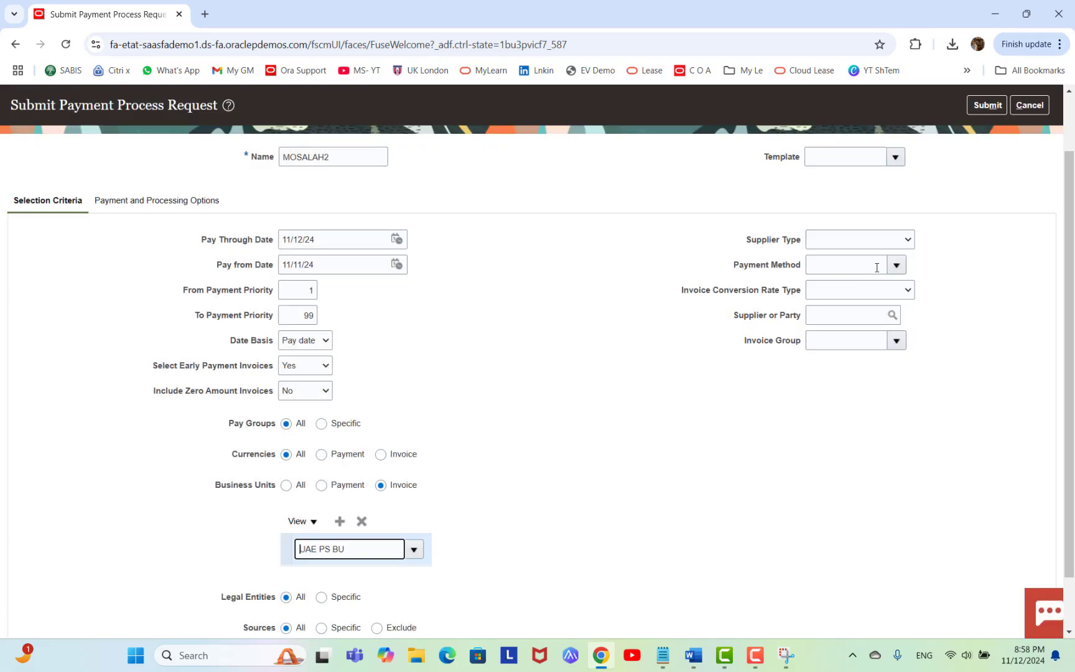
Step: Set the payment method to Check and the disbursement bank account to UAE PS FAB
left_click(895, 266)
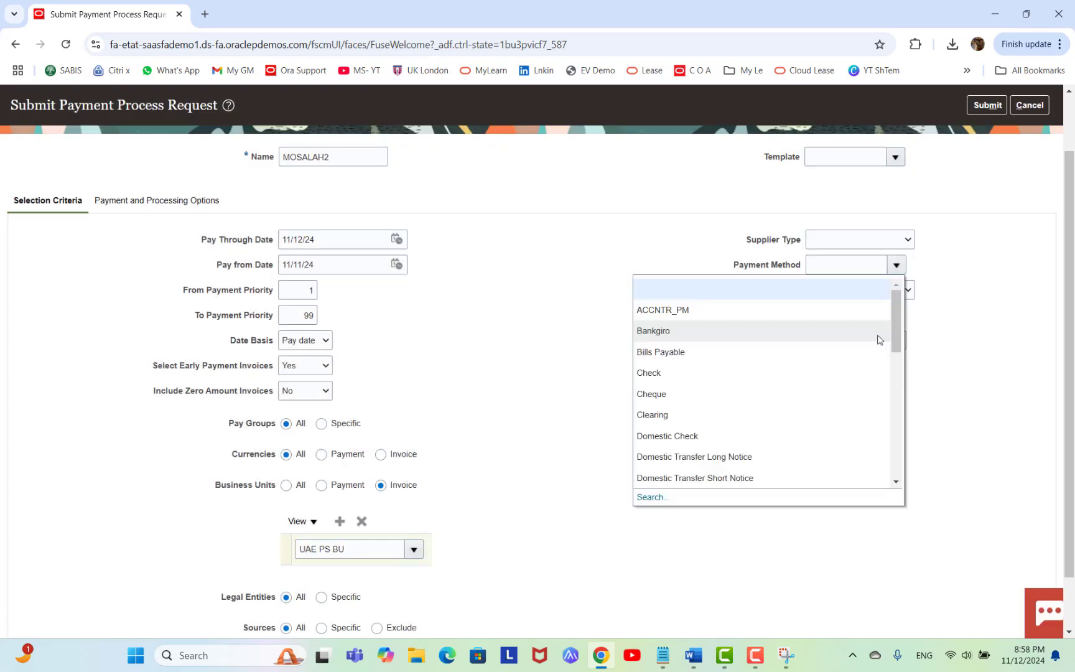
left_click(676, 372)
left_click(135, 202)
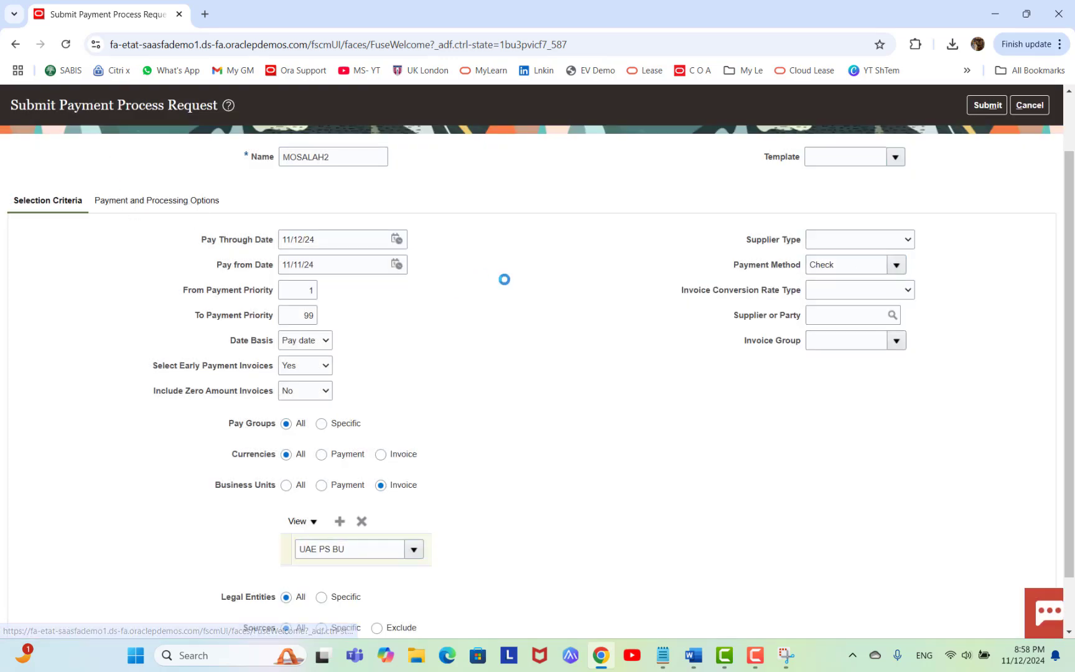
left_click(328, 292)
type("UAE PS FAB")
key("Tab")
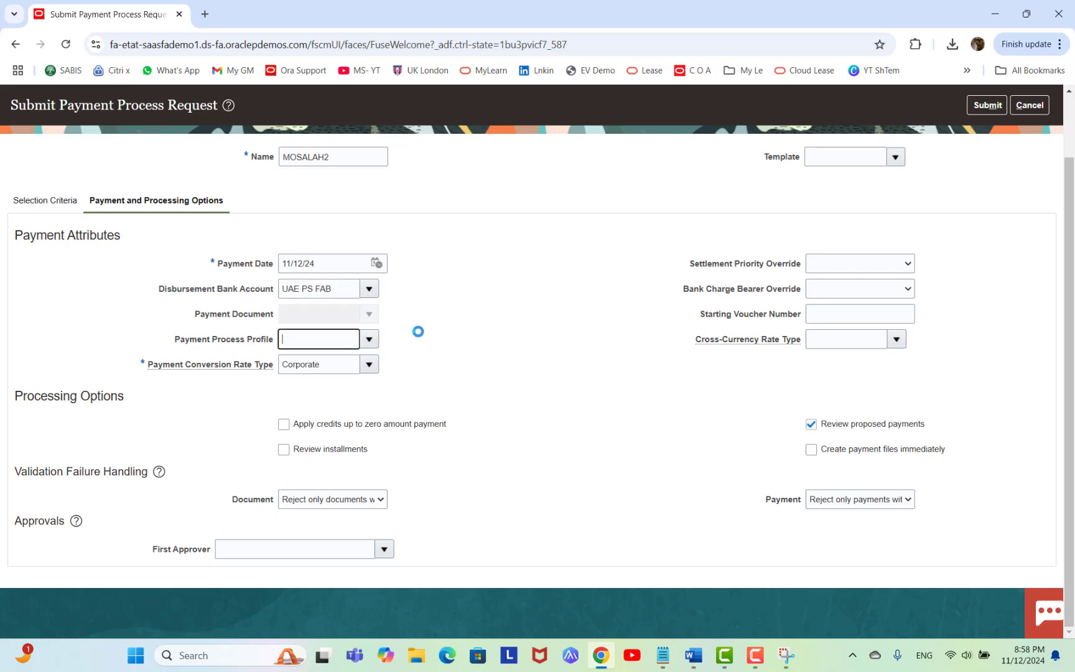
Step: Choose payment document UAE PS Check and payment process profile Standard Check - All Currency
left_click(372, 318)
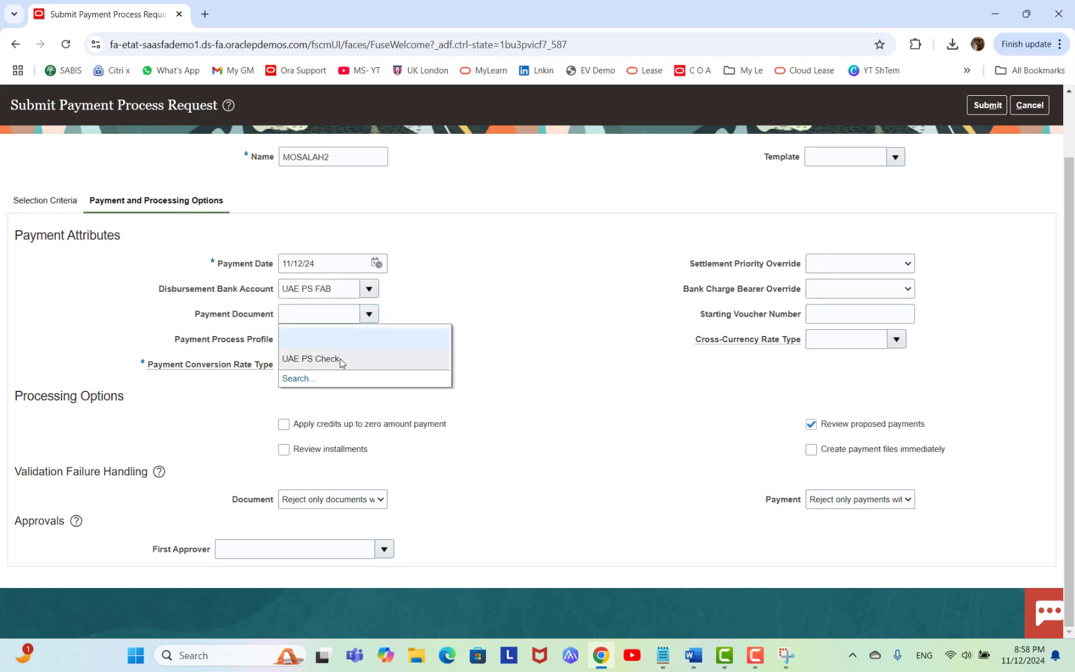
left_click(339, 361)
left_click(372, 341)
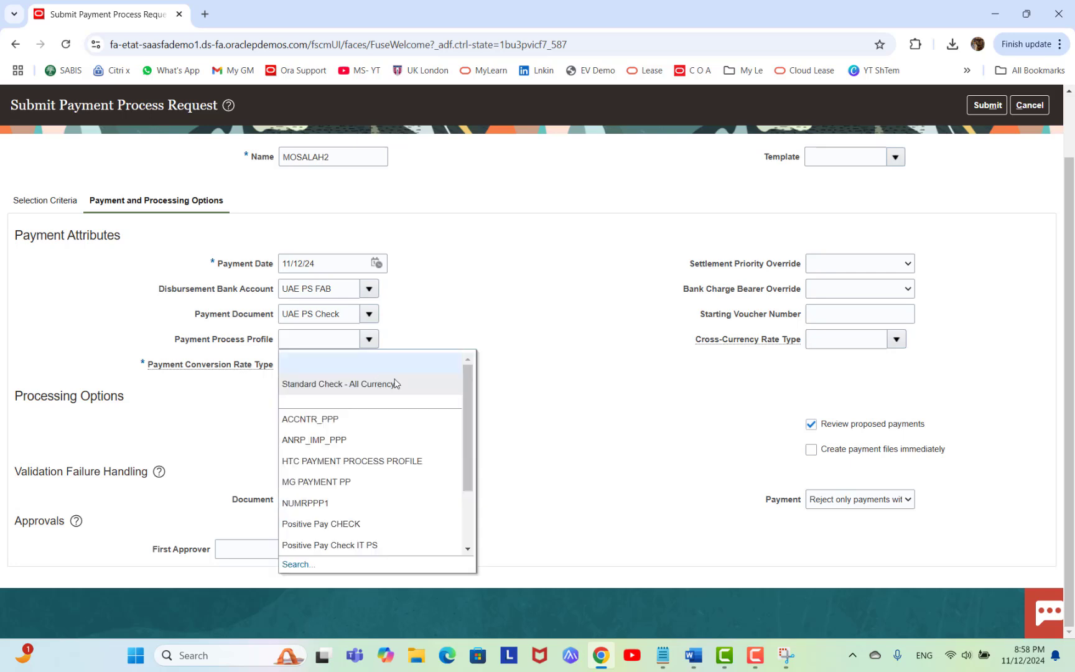
left_click(363, 383)
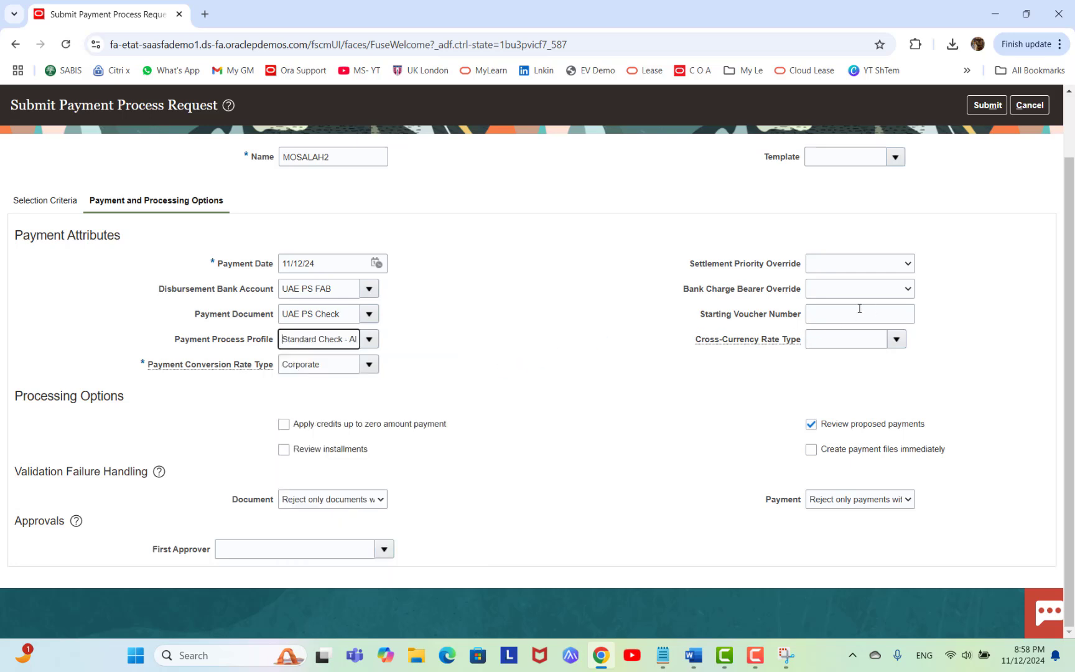
Step: Enable installment review and immediate payment file creation, copy the request name, and submit the payment process request
left_click(306, 453)
left_click(868, 452)
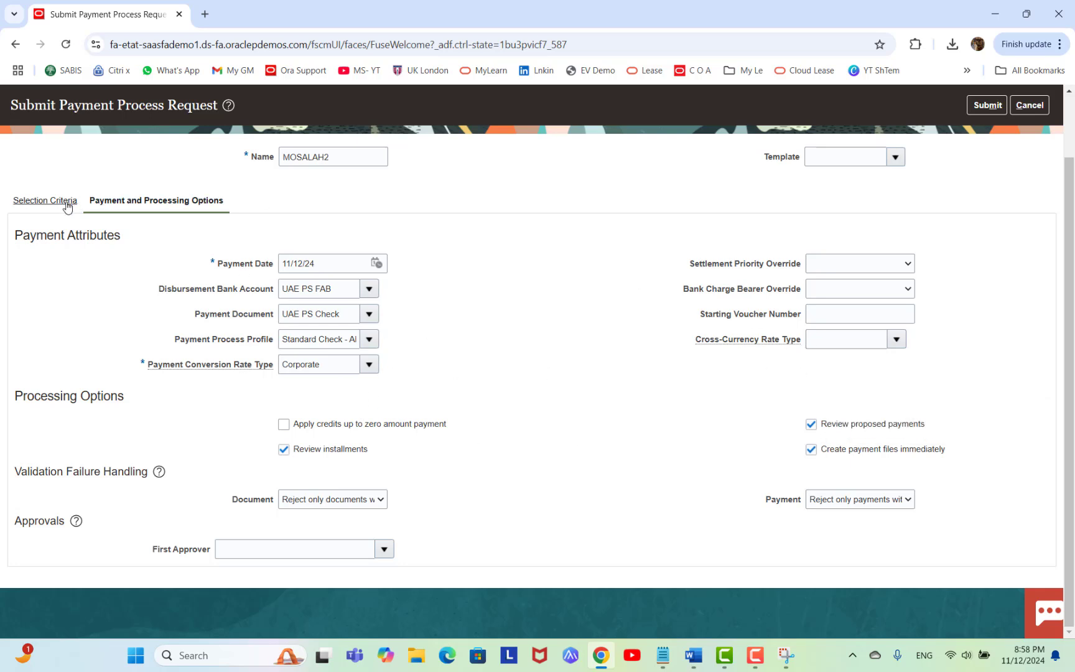
scroll(386, 535, "down", 2)
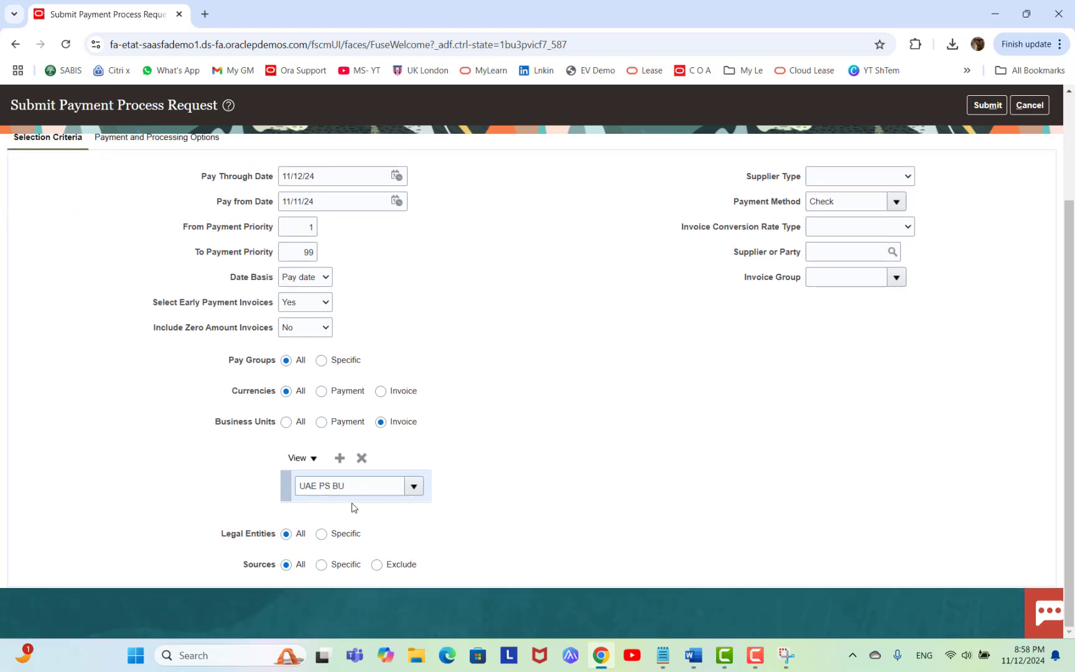
scroll(789, 401, "up", 3)
double_click(343, 235)
key("ctrl+c")
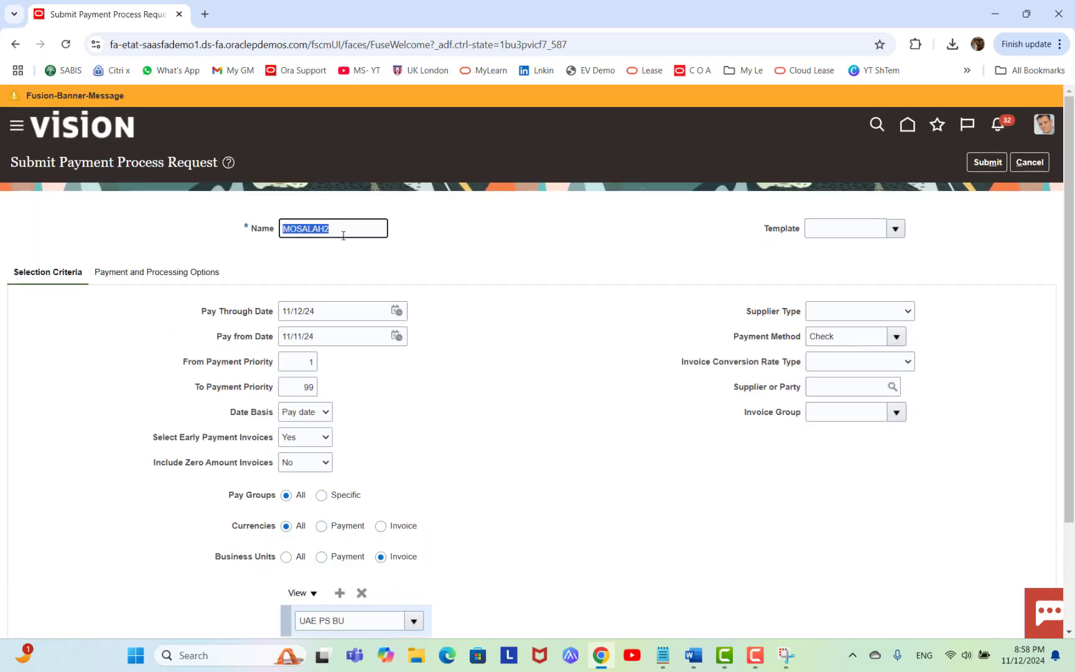
left_click(1023, 163)
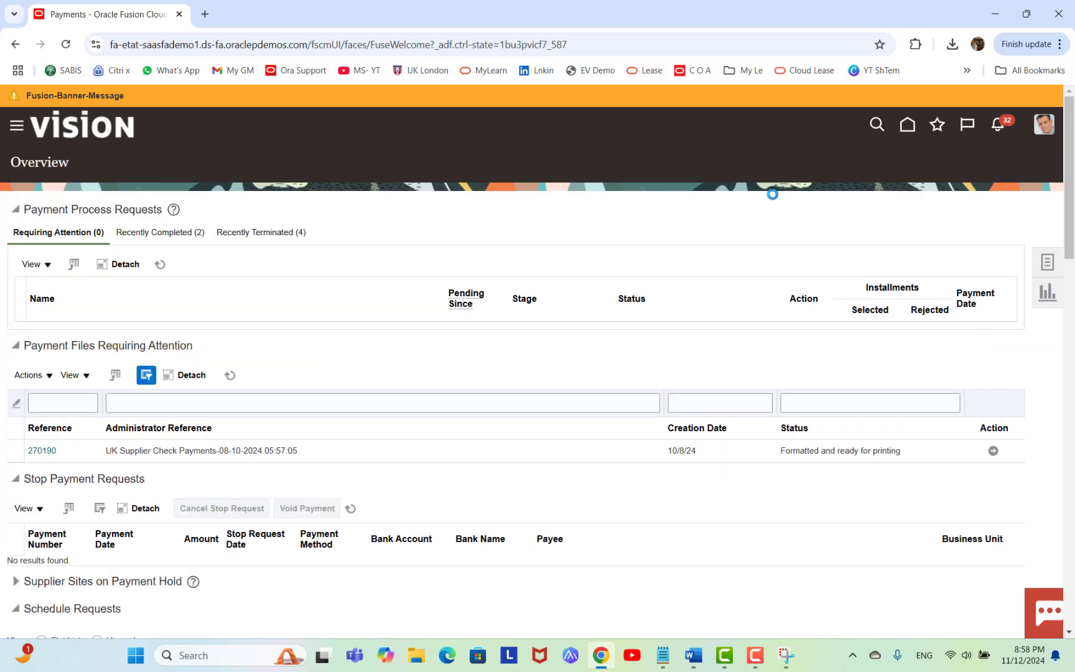
Step: Search payment process requests for MOSALAH2, refresh, and open its installments review
left_click(983, 187)
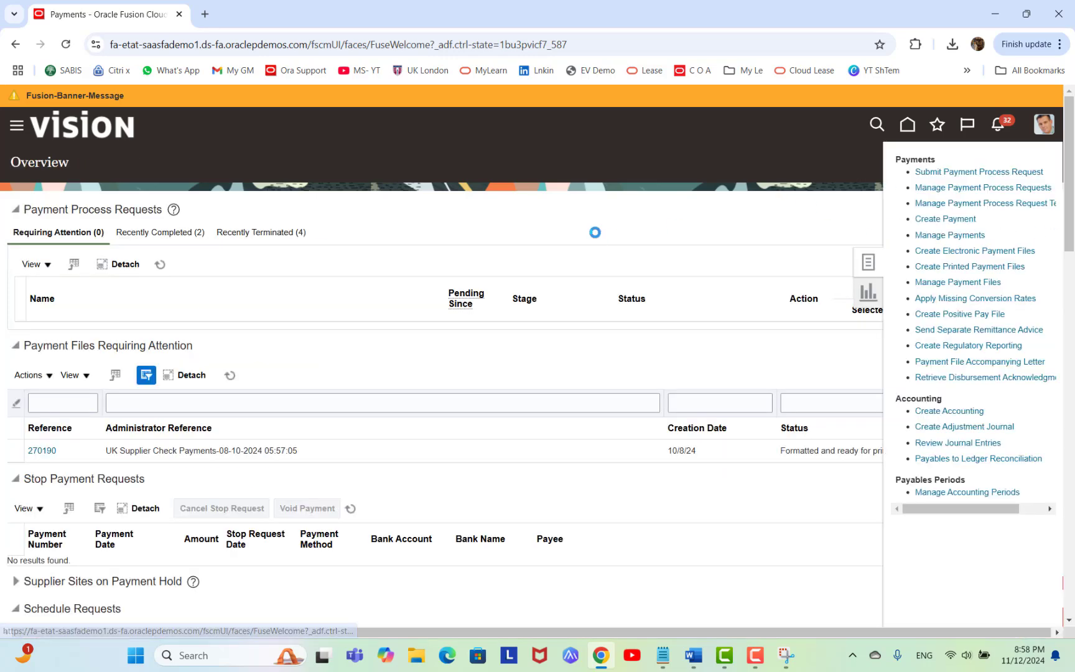
left_click(312, 250)
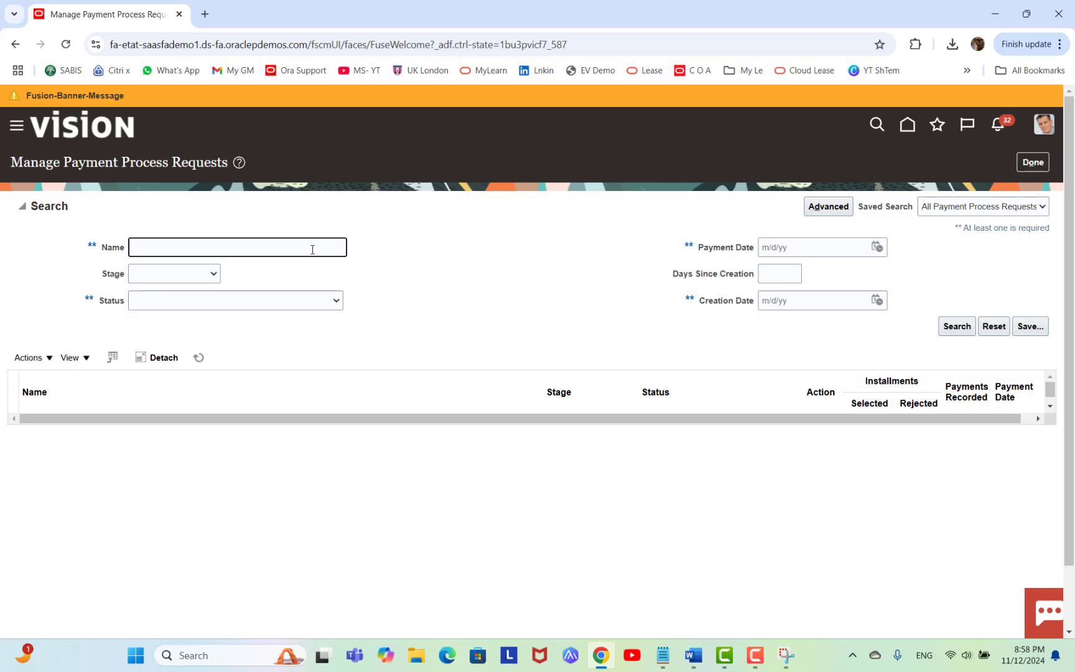
type("MOSALAH2")
left_click(957, 326)
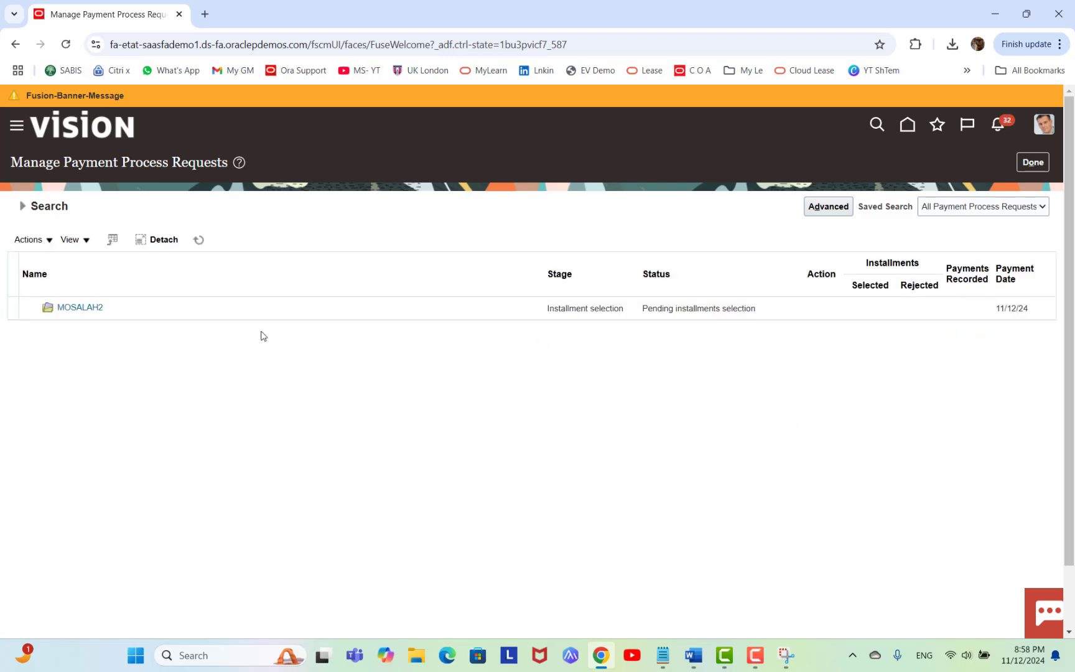
left_click(199, 240)
left_click(820, 308)
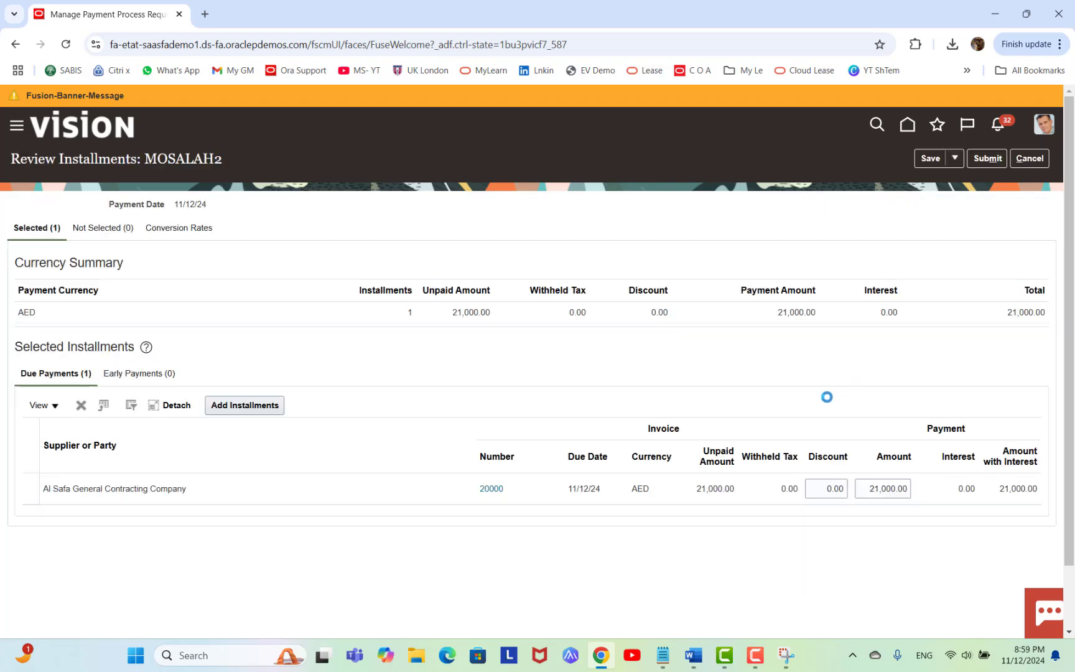
Step: Set the installment payment amount to 6,000 and submit the installment review
double_click(892, 488)
type("6,00")
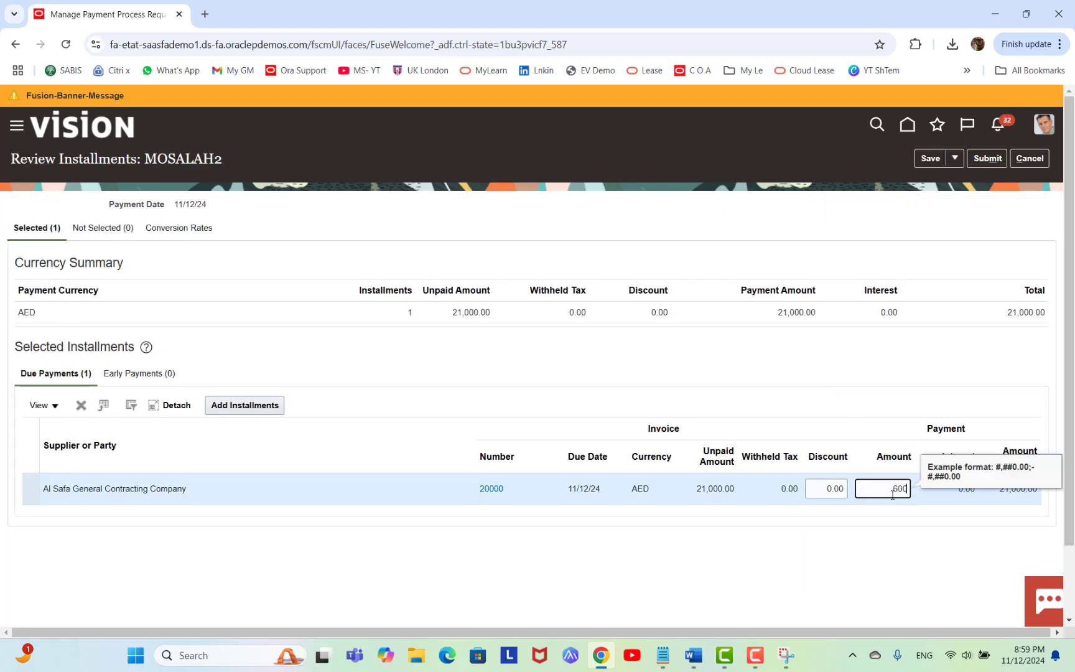
type("0")
left_click(869, 381)
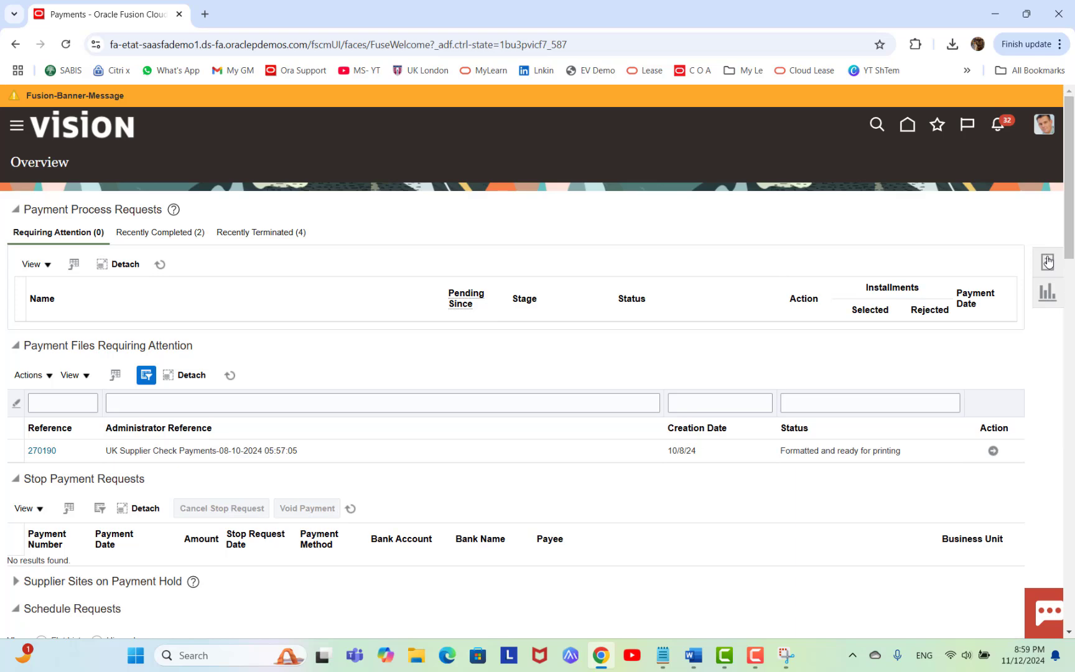
Step: Search payment process requests for MOSALAH2 again
left_click(1048, 263)
left_click(983, 186)
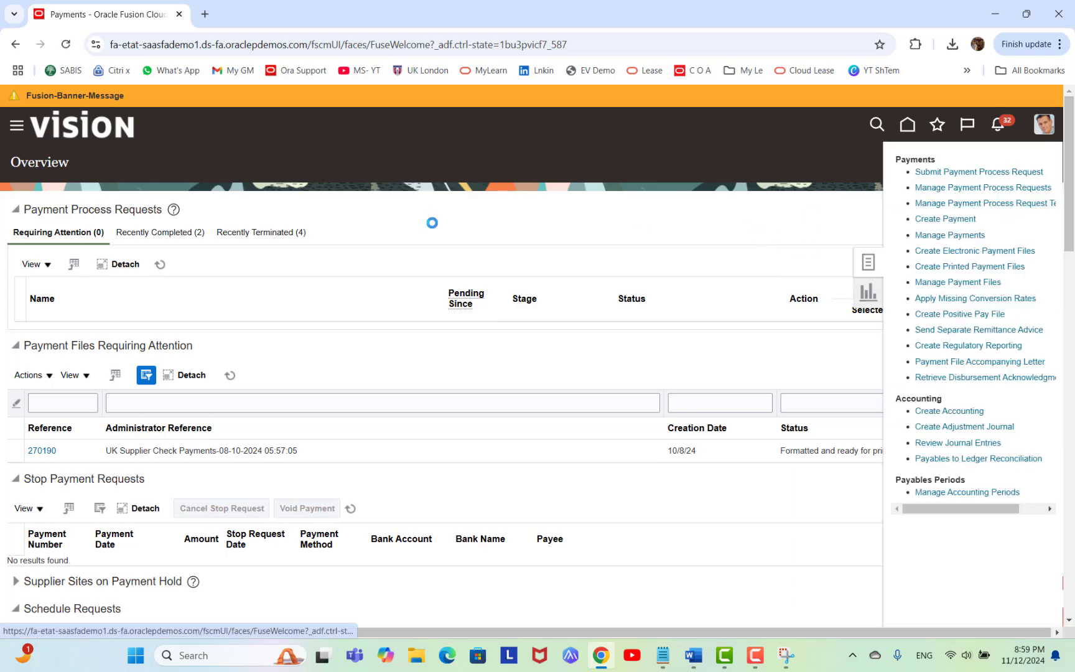
left_click(222, 247)
key("ctrl+v")
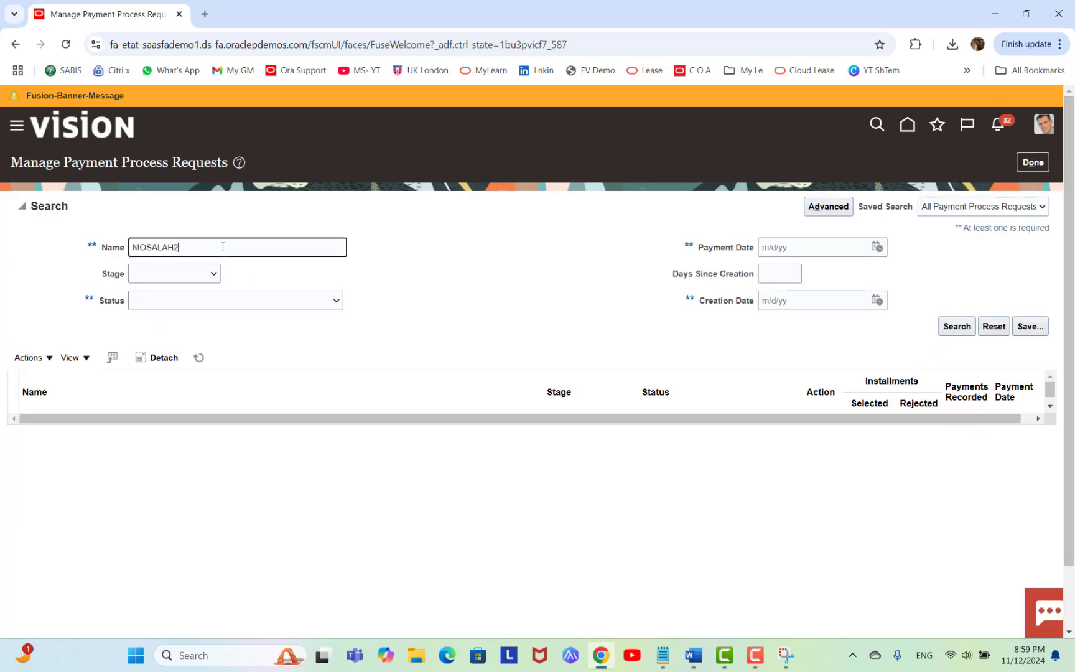
key("Return")
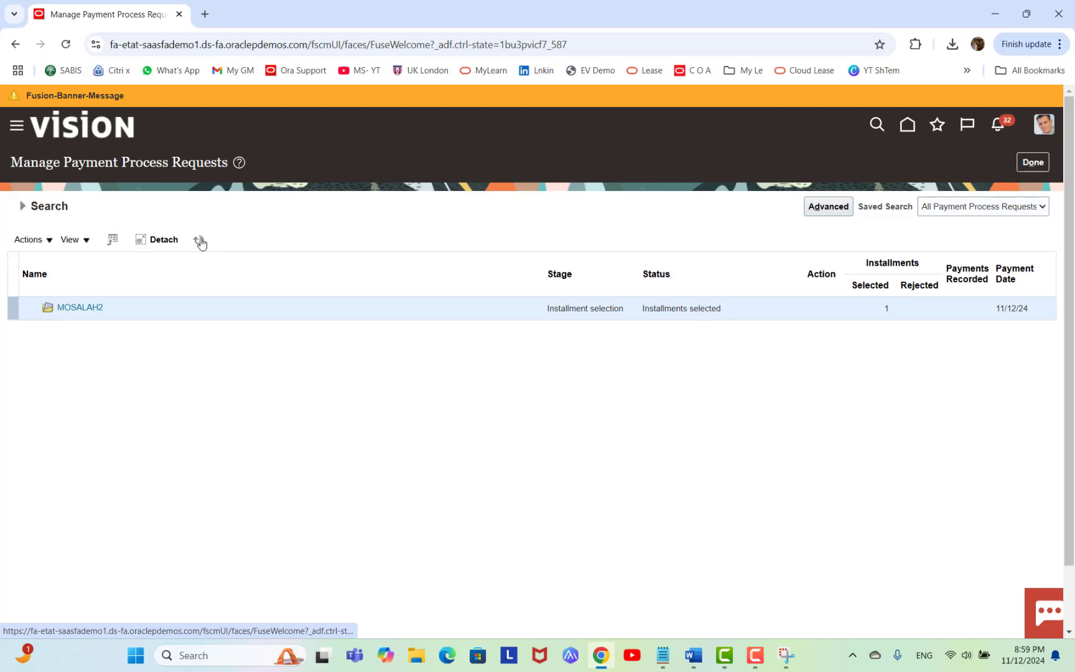
Step: Refresh the MOSALAH2 request and open and submit its proposed payment review
left_click(199, 240)
left_click(199, 241)
left_click(199, 241)
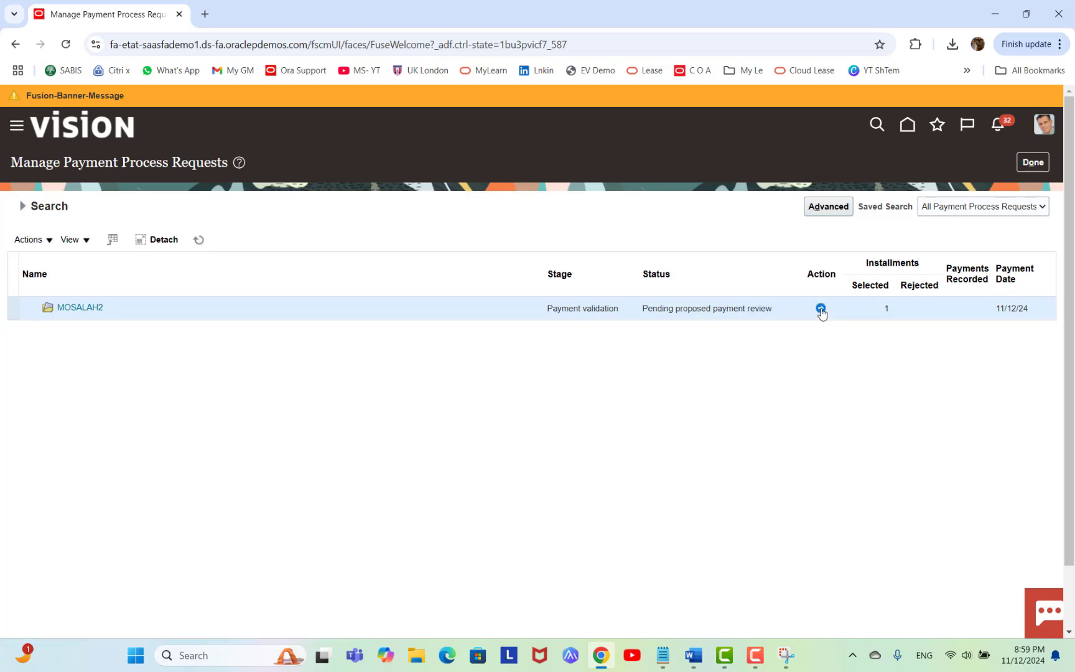
left_click(821, 309)
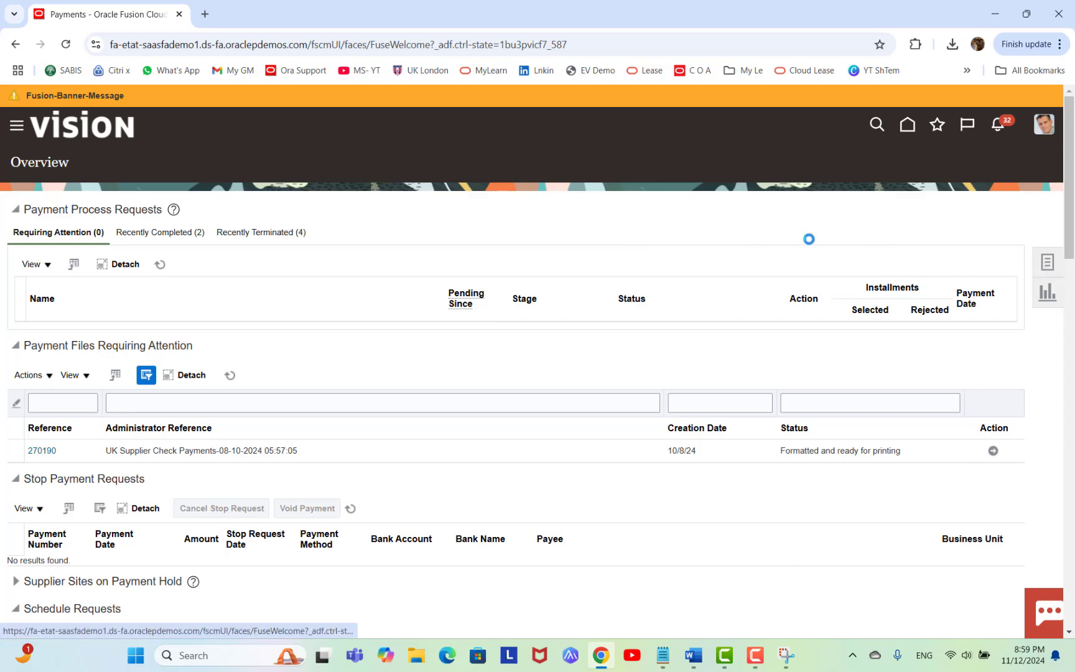
Step: Search payment process requests for MOSALAH2 once more to check its status
left_click(963, 191)
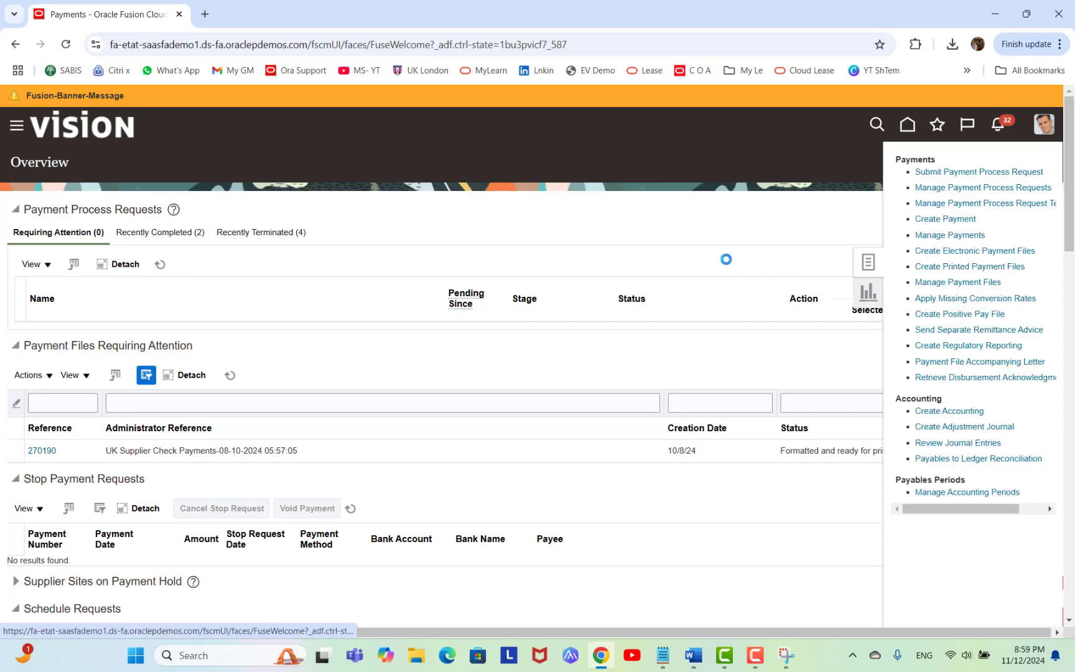
left_click(240, 247)
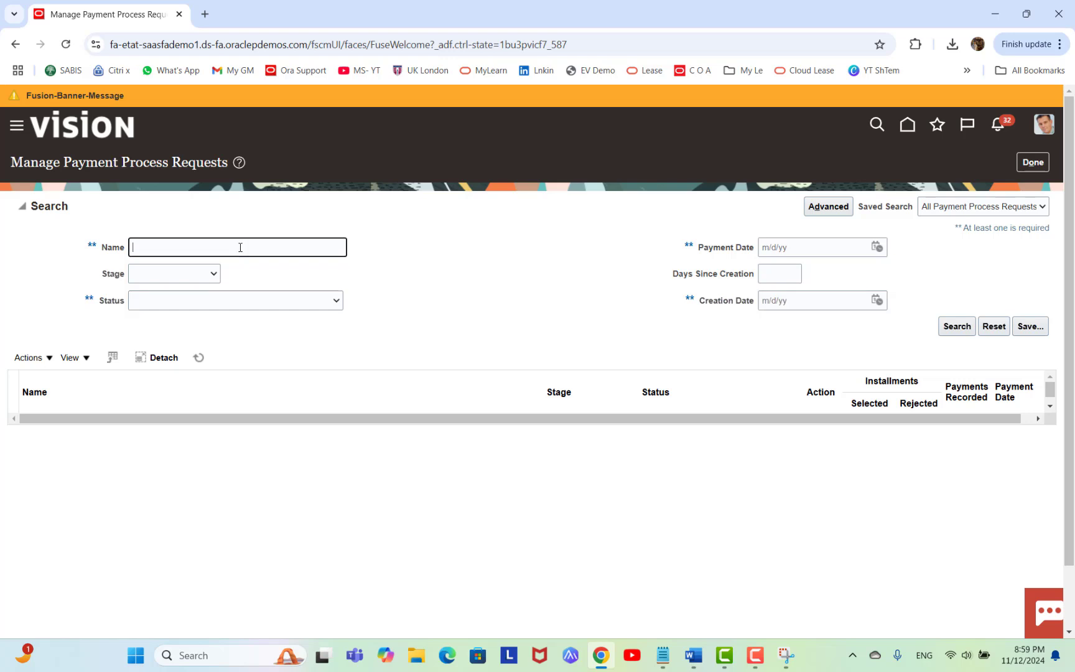
type("MOSALAH2")
left_click(947, 327)
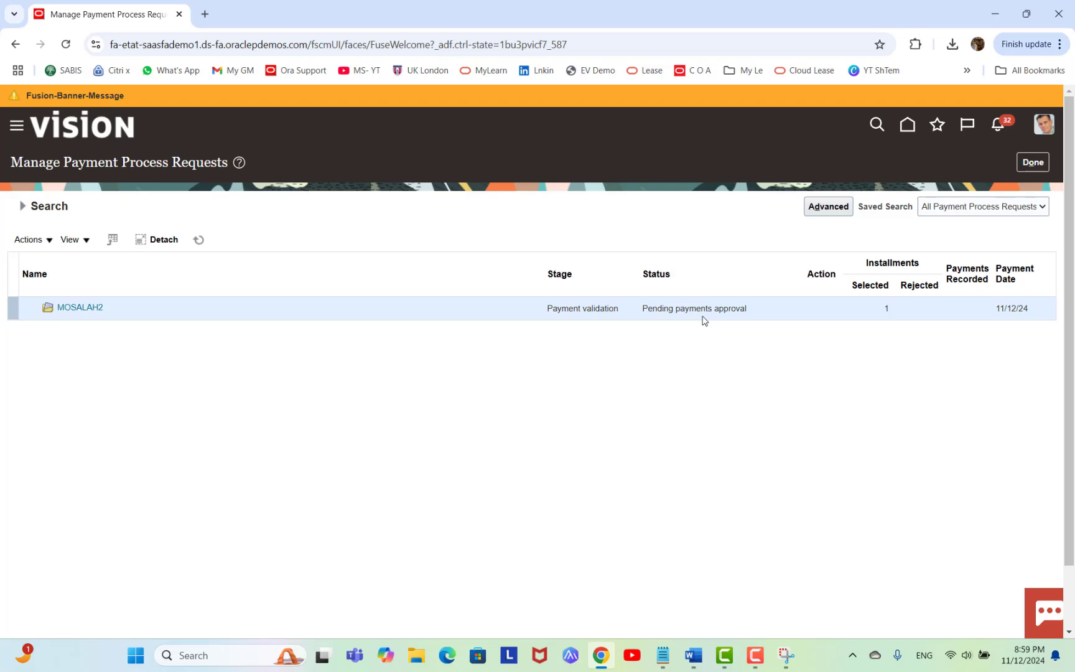
Step: Review the saved screenshot of the UAE PS BU Requires Approval rule conditions and approver settings
left_click(785, 655)
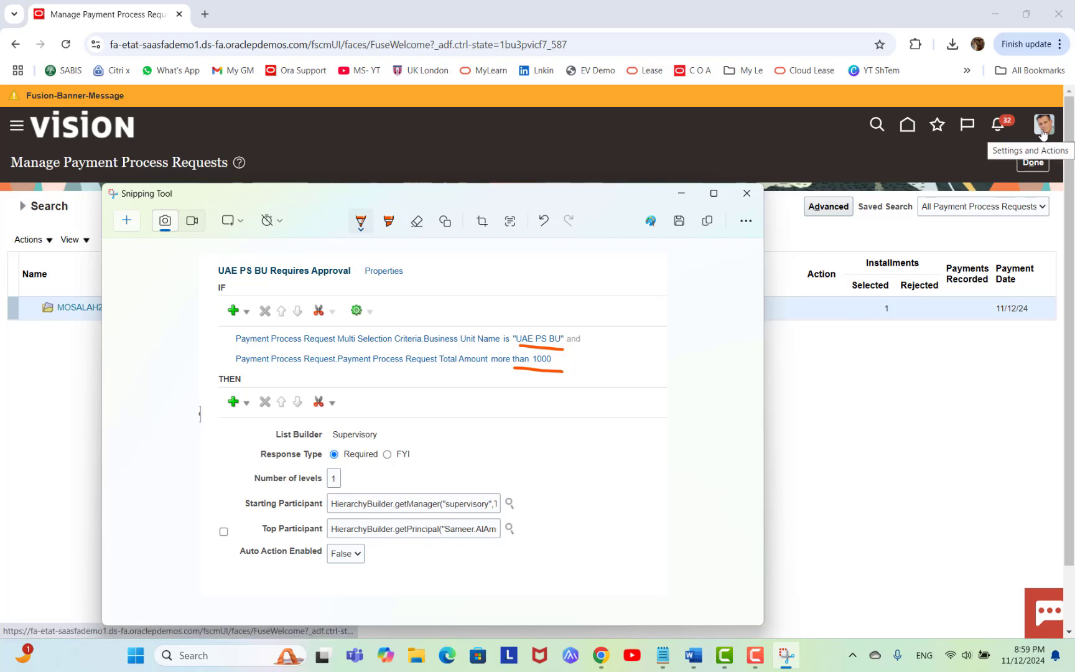
left_click(1043, 133)
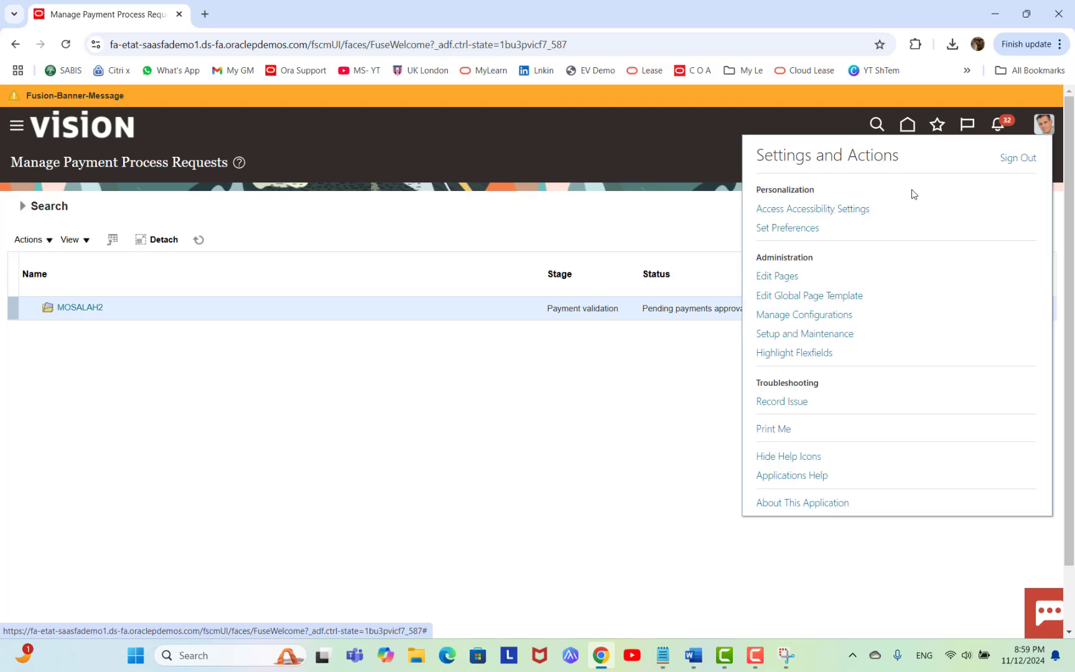
left_click(637, 412)
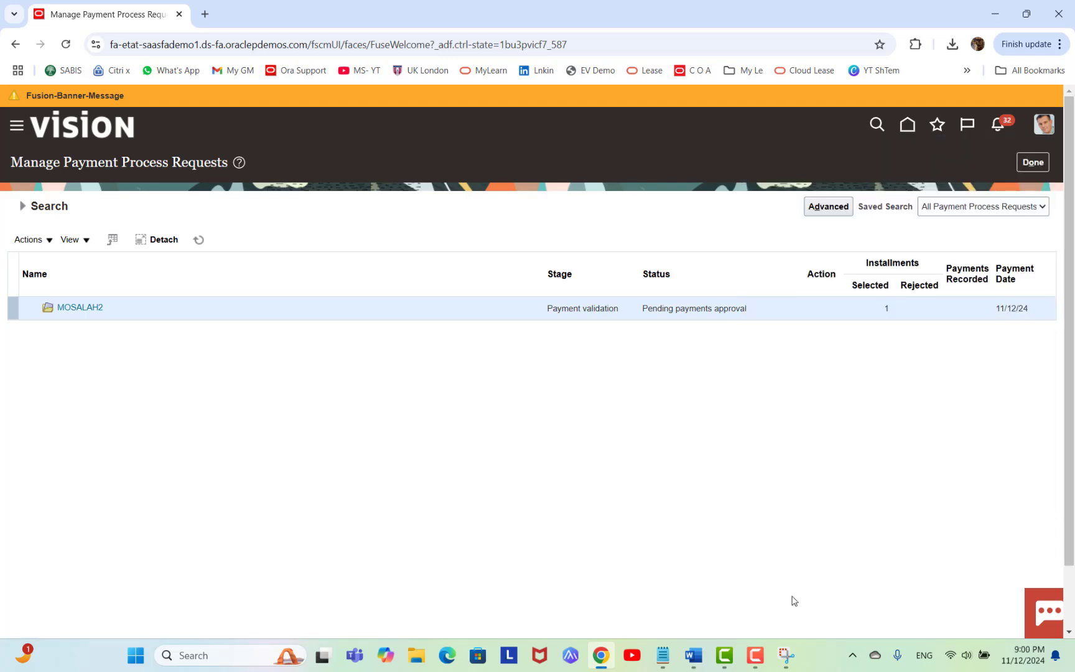
left_click(786, 655)
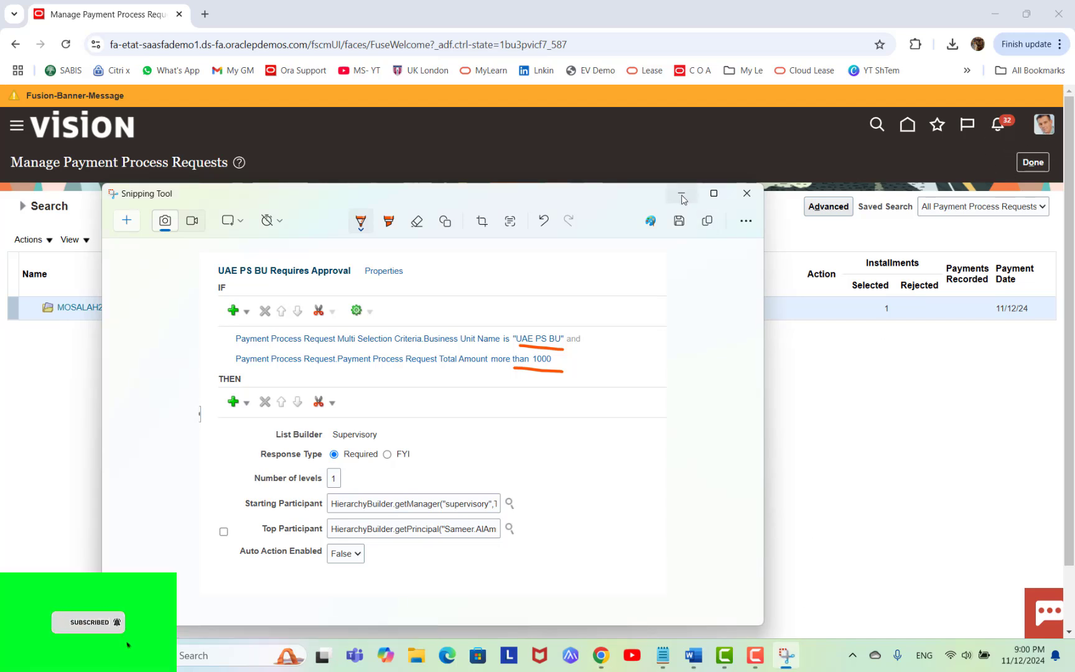
left_click(681, 193)
Step: Sign out of the current session and confirm the single sign-off
left_click(1040, 125)
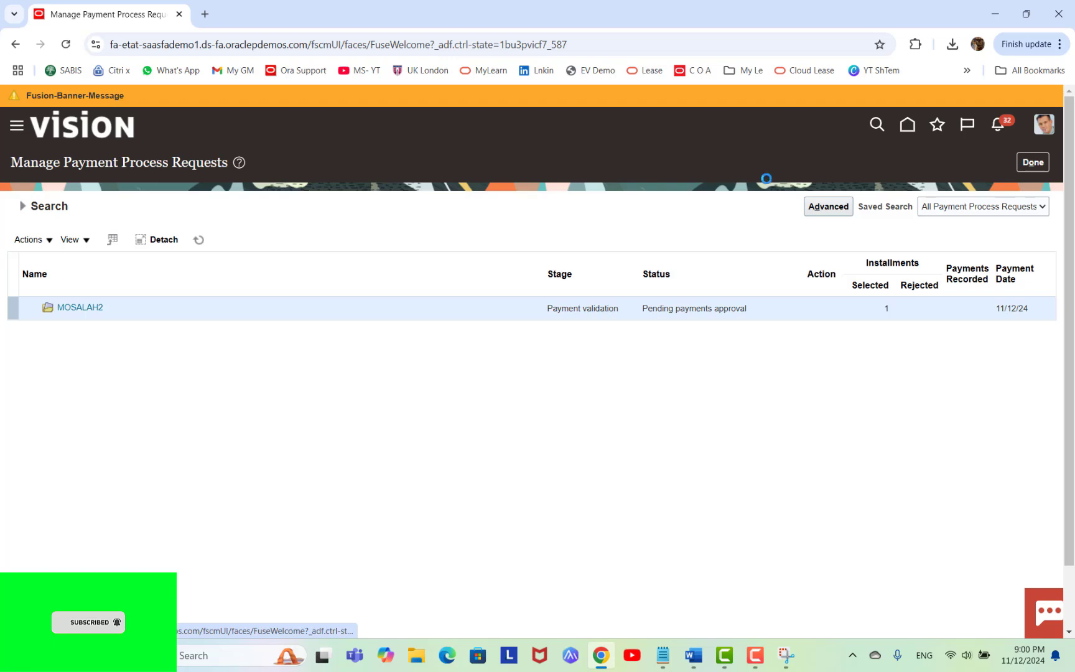
left_click(1017, 157)
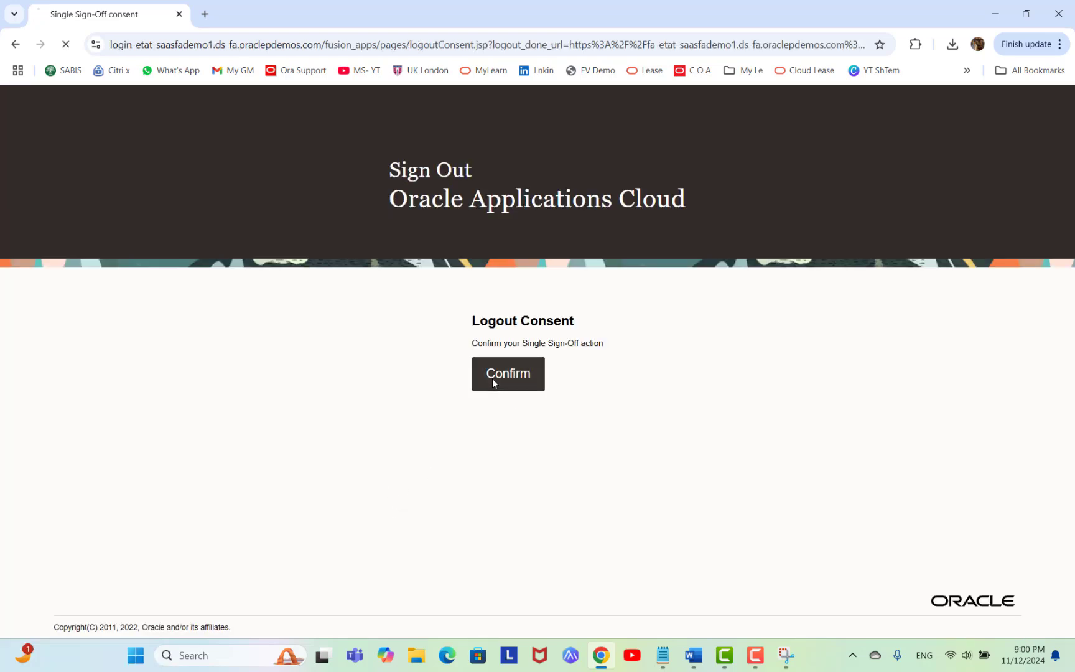
left_click(493, 380)
Step: Sign in as the approver user, copying the user ID from the notes file and entering the account password
left_click(663, 657)
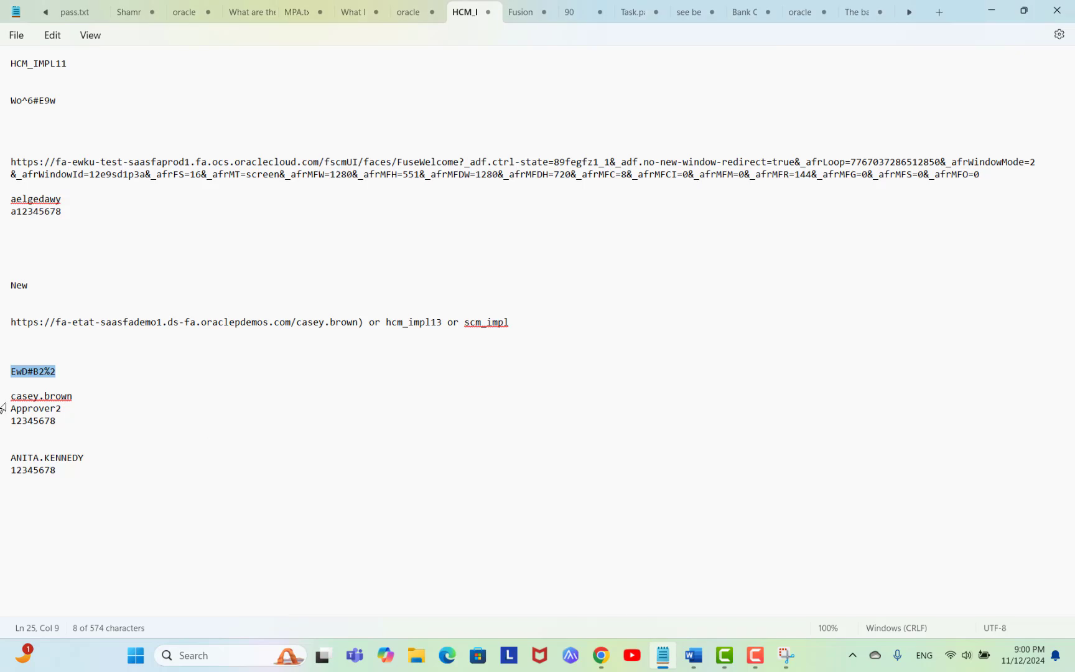
left_click_drag(100, 458, 8, 459)
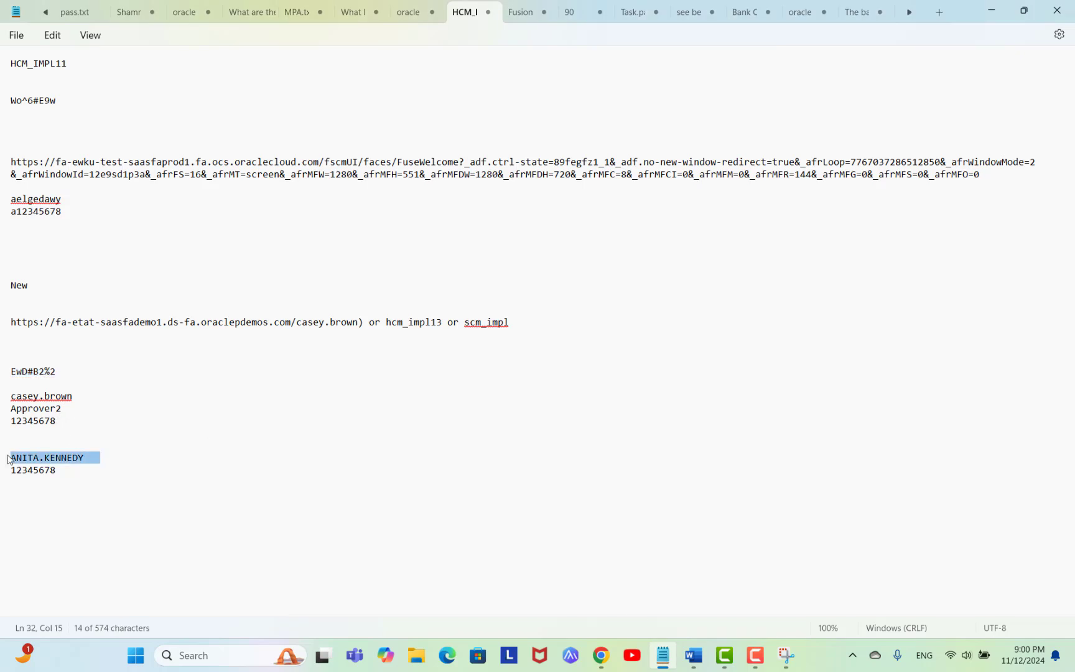
key("ctrl+c")
key("alt+Tab")
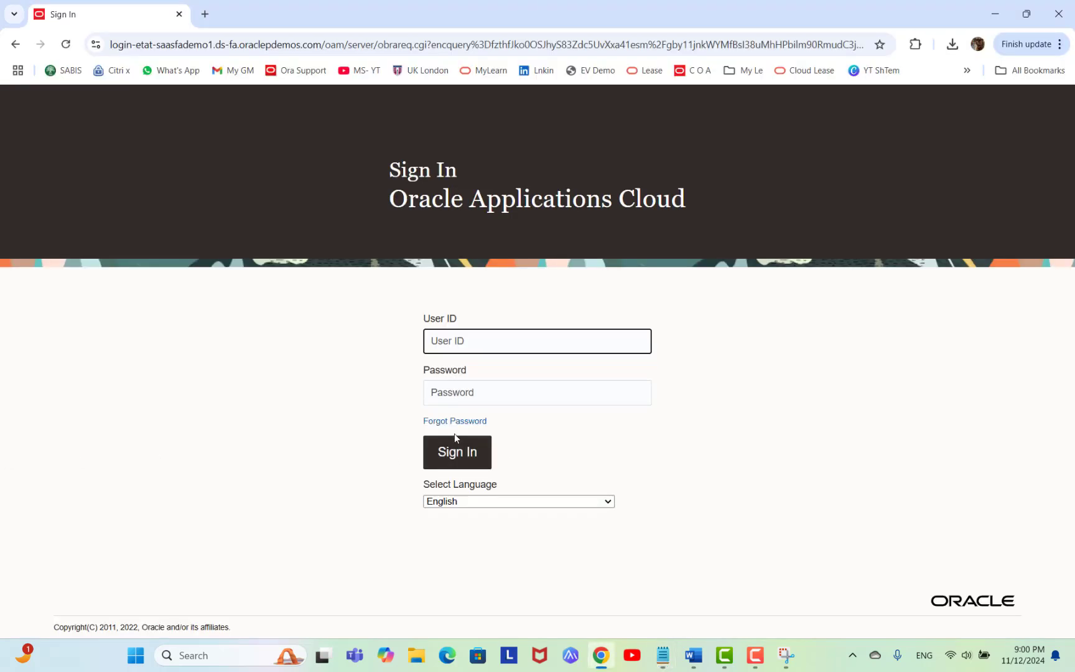
key("ctrl+v")
left_click(493, 393)
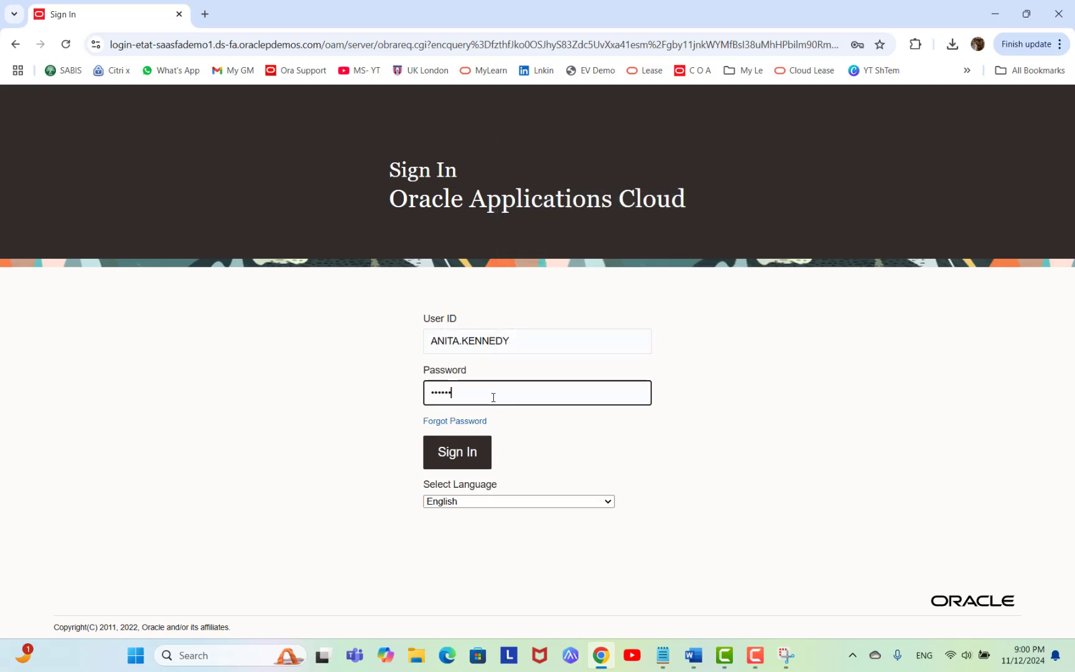
key("Return")
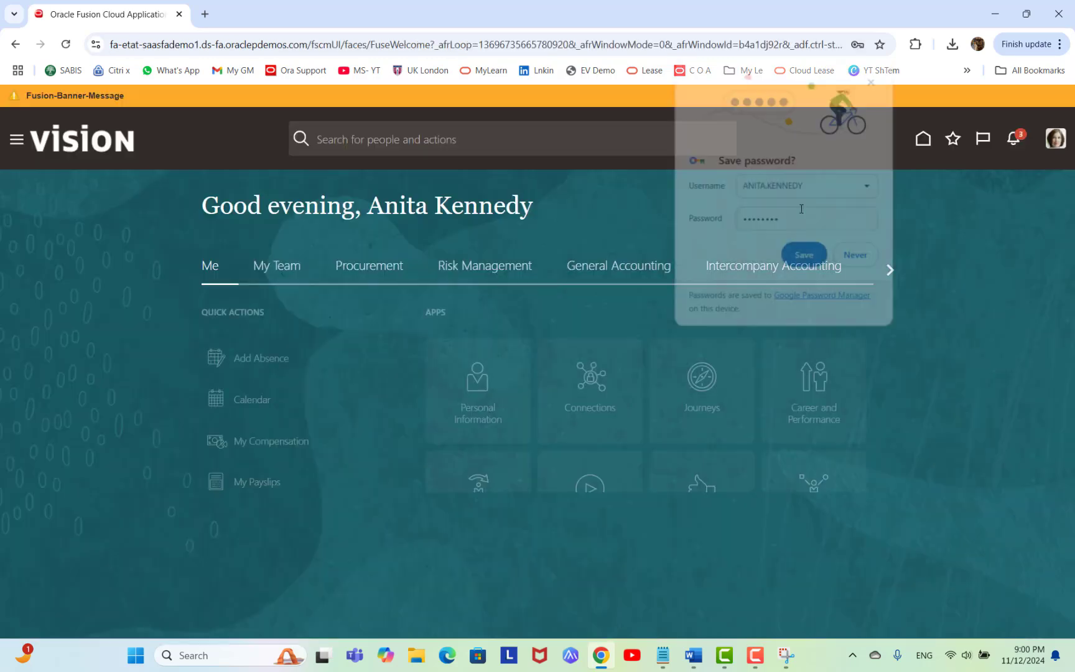
Step: Open the MOSALAH2 payment process request approval task, review its details, and approve it from the notifications
left_click(815, 254)
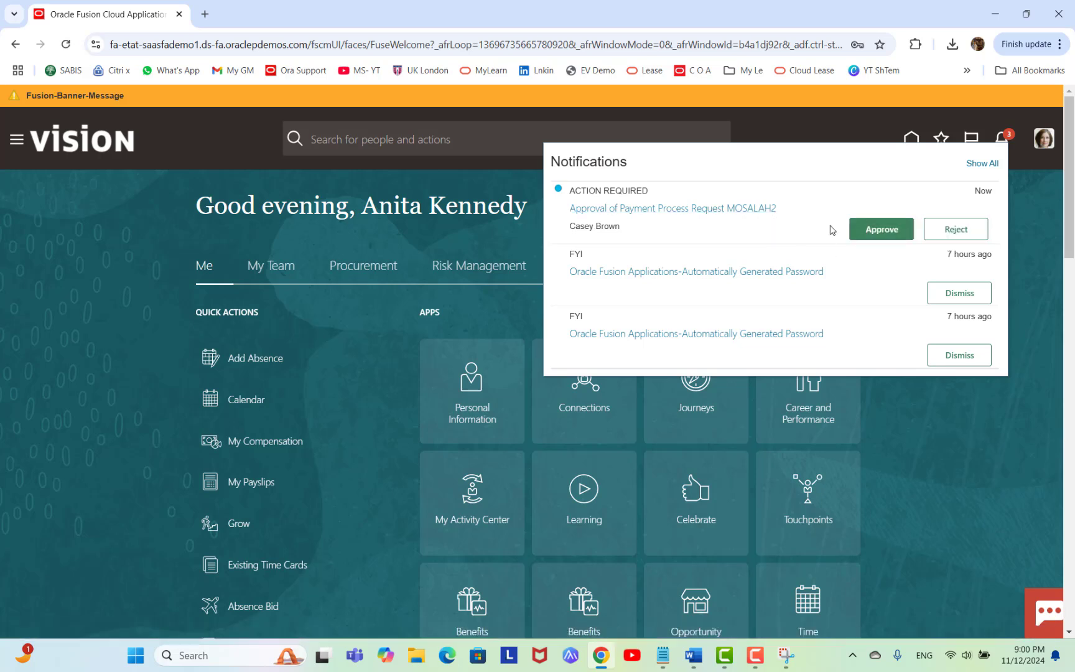
left_click(747, 209)
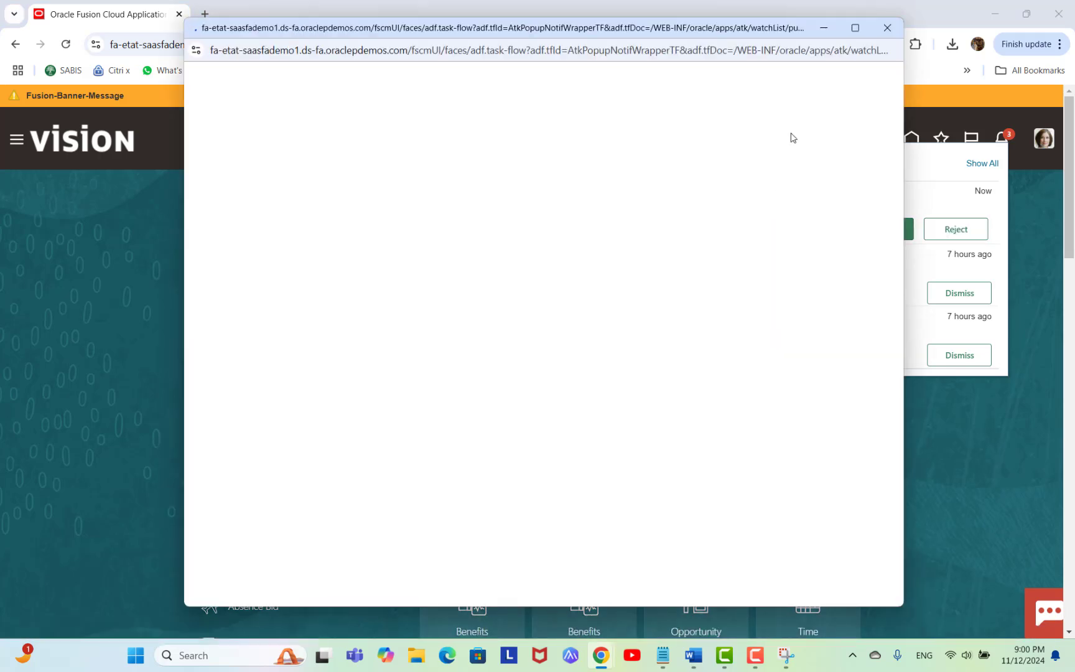
left_click(855, 28)
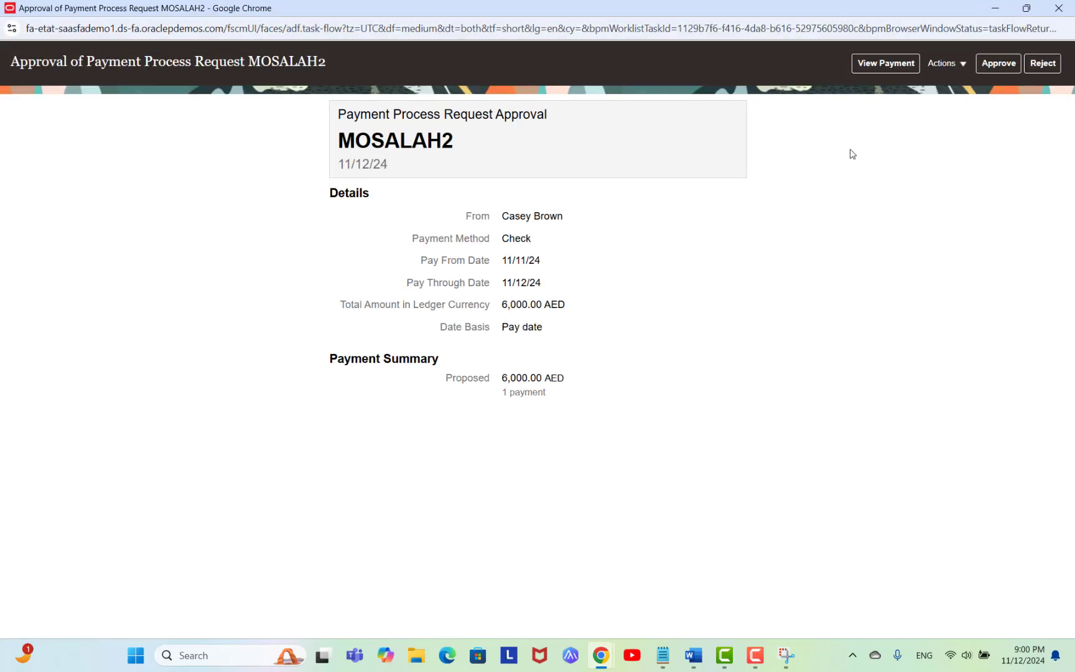
left_click(962, 65)
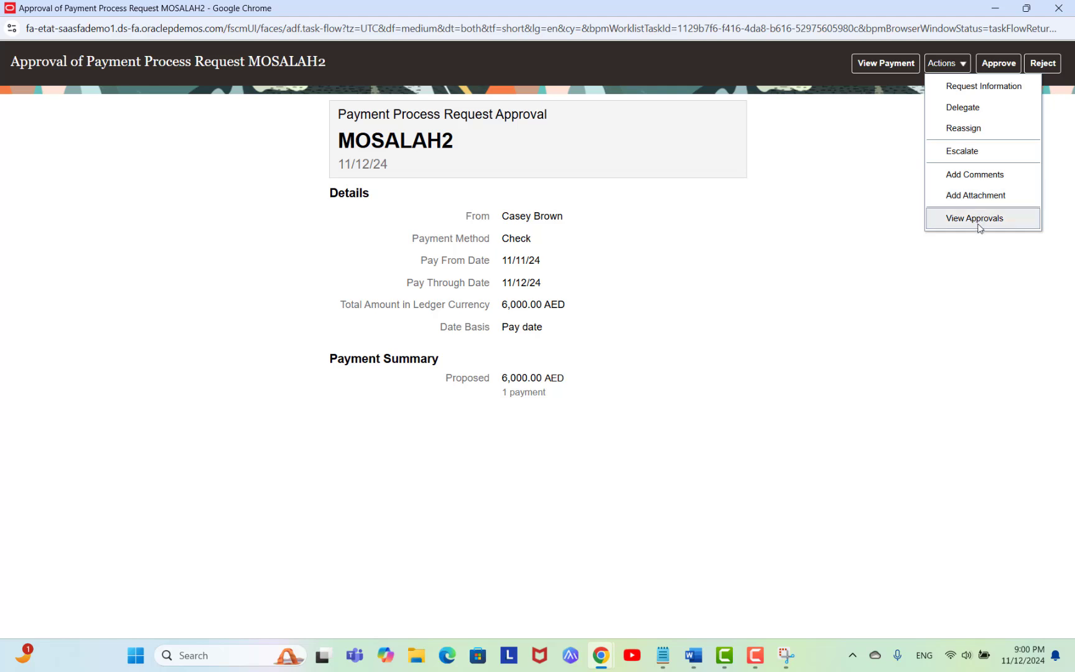
left_click(880, 146)
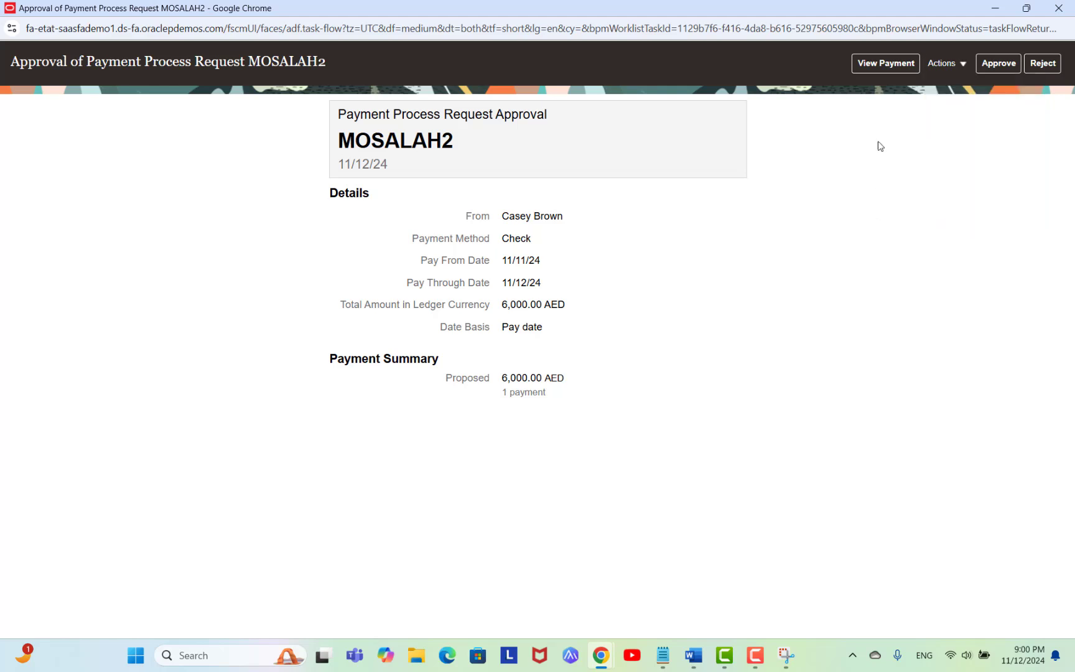
left_click(875, 70)
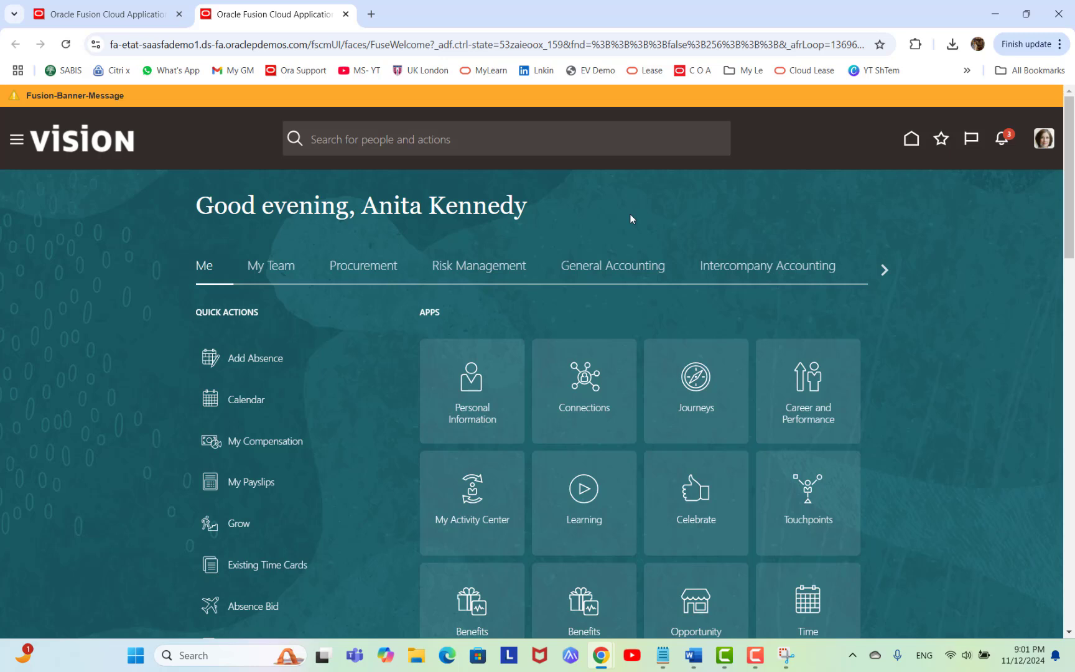
left_click(109, 14)
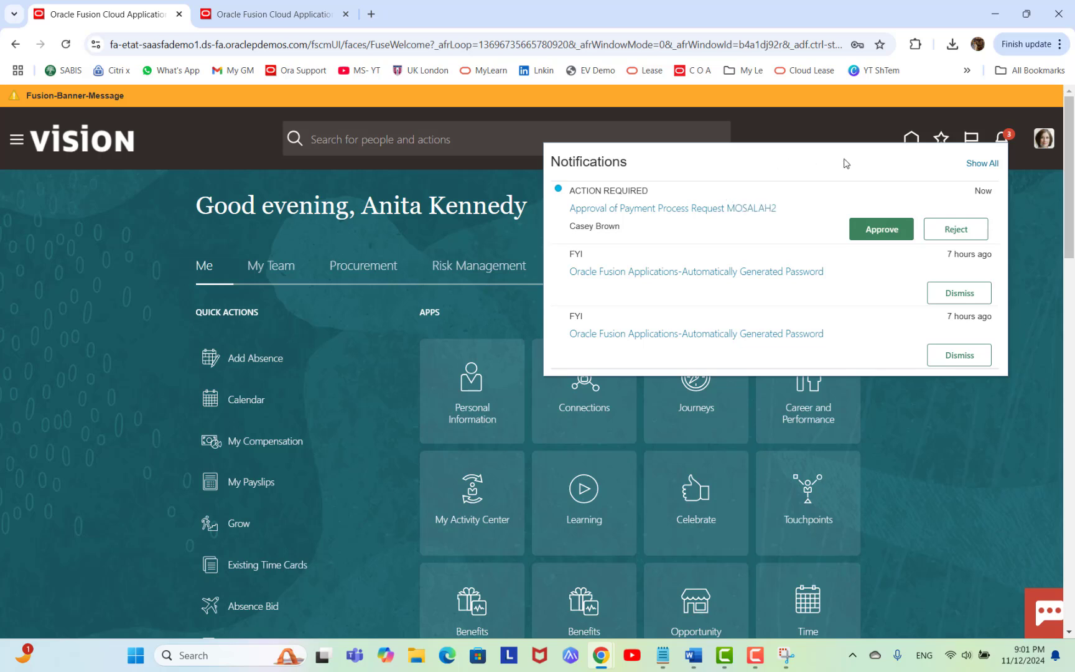
left_click(893, 225)
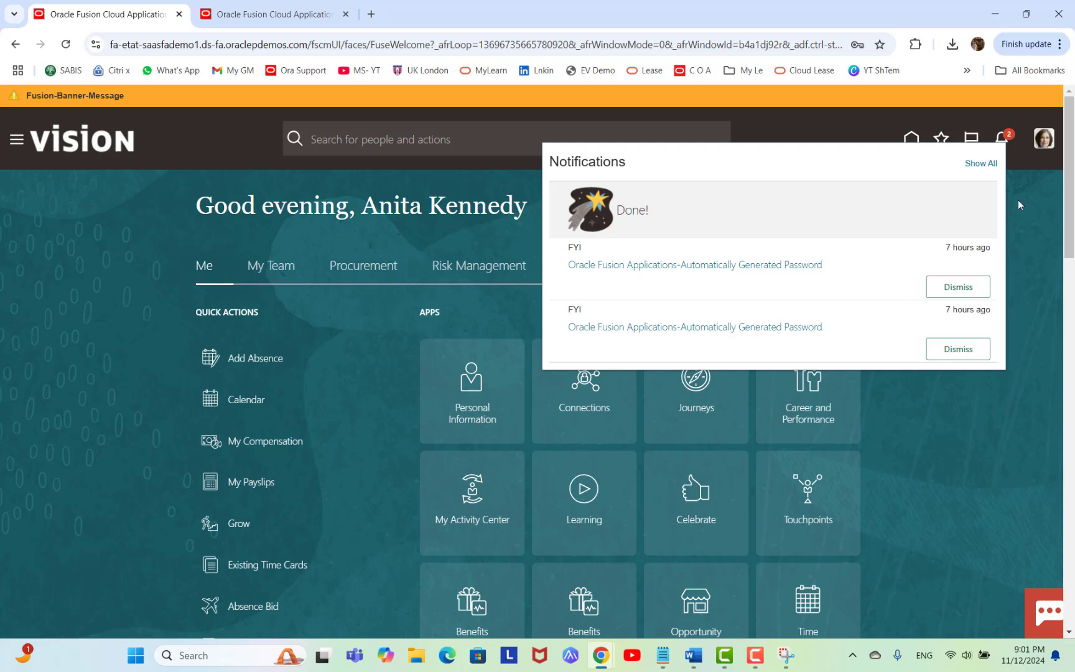
Step: Close the approval task window and sign out of the approver's session, confirming the single sign-off
left_click(1049, 132)
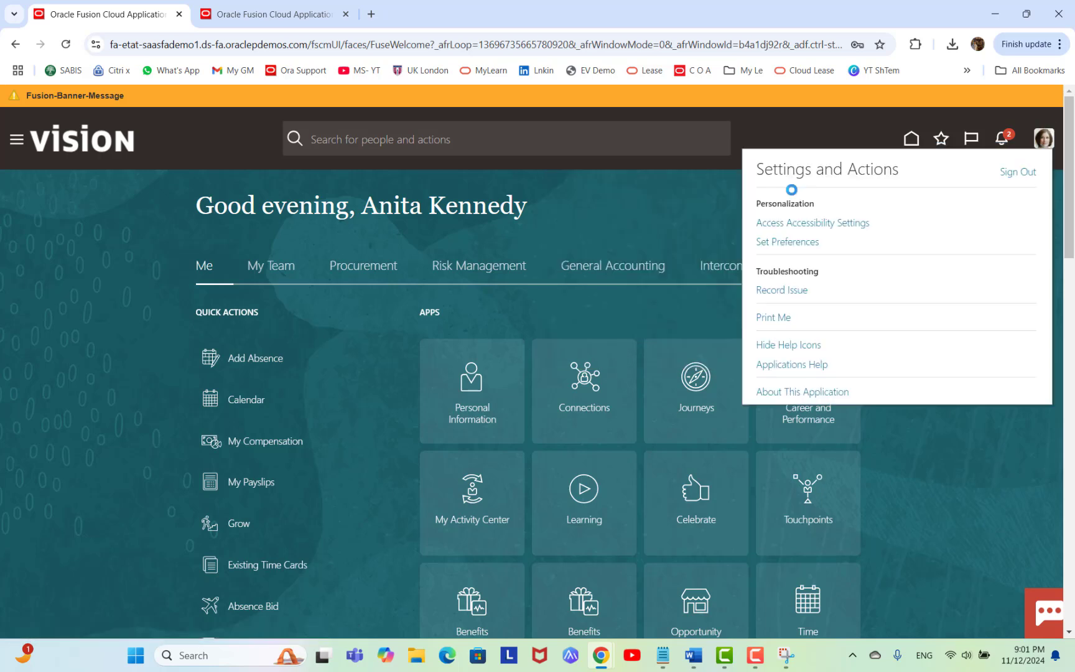
left_click(1011, 172)
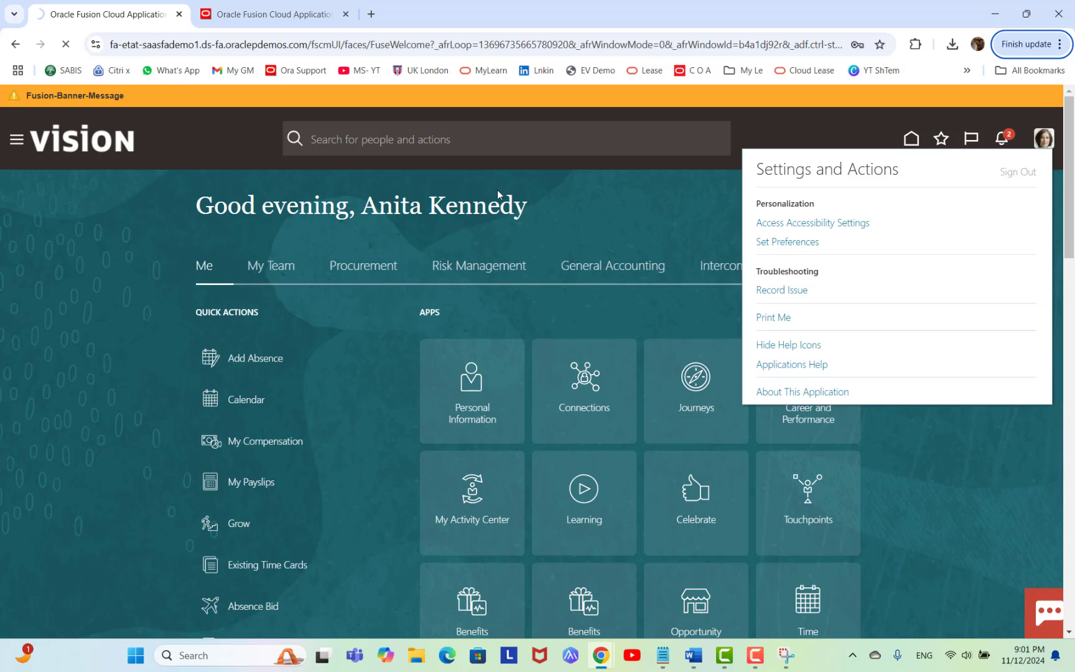
left_click(543, 211)
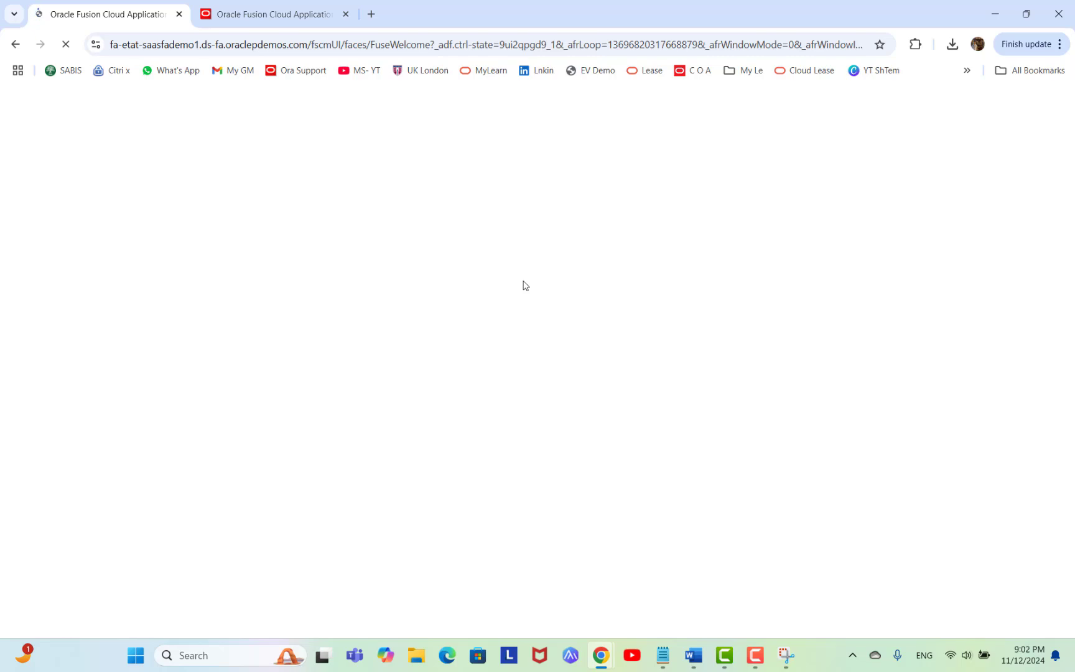
key("alt+Tab")
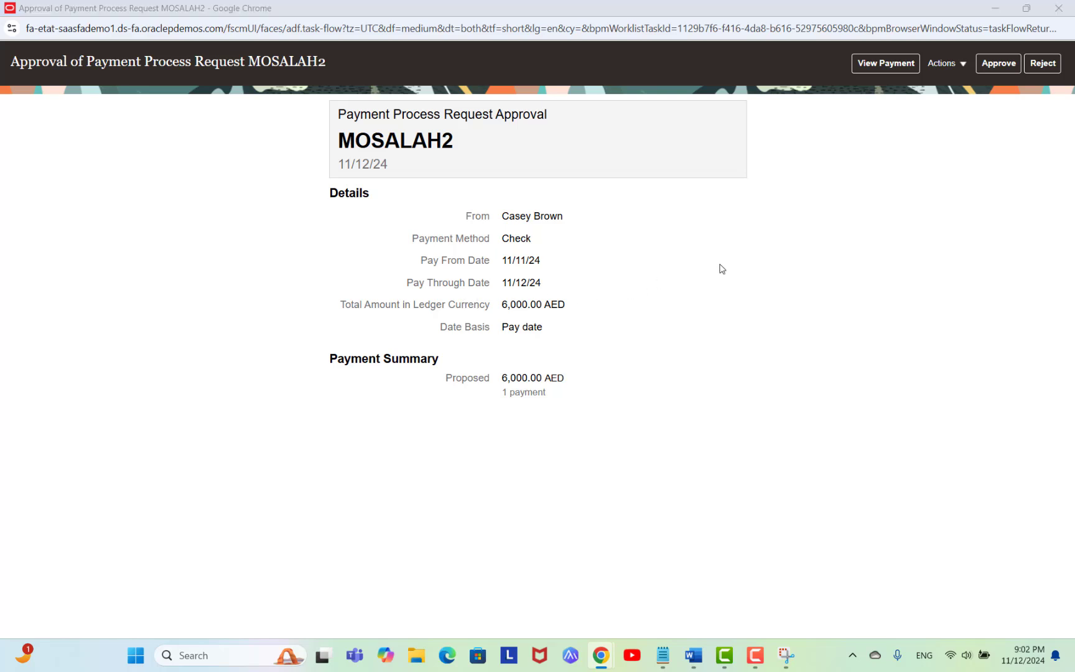
key("alt+Tab")
key("alt+Tab")
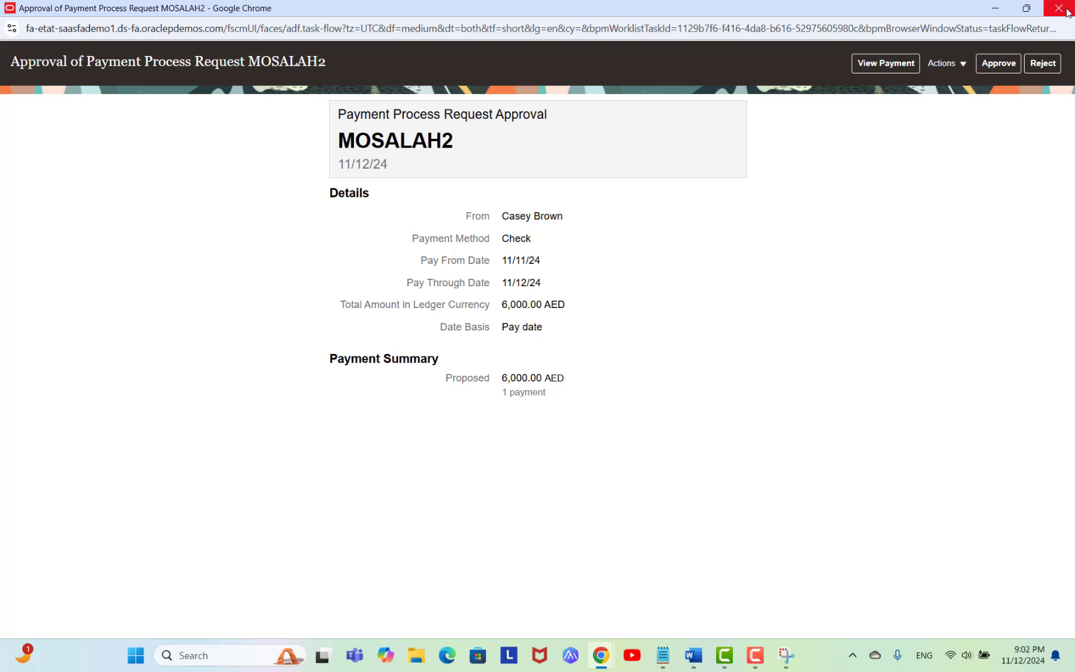
left_click(1058, 9)
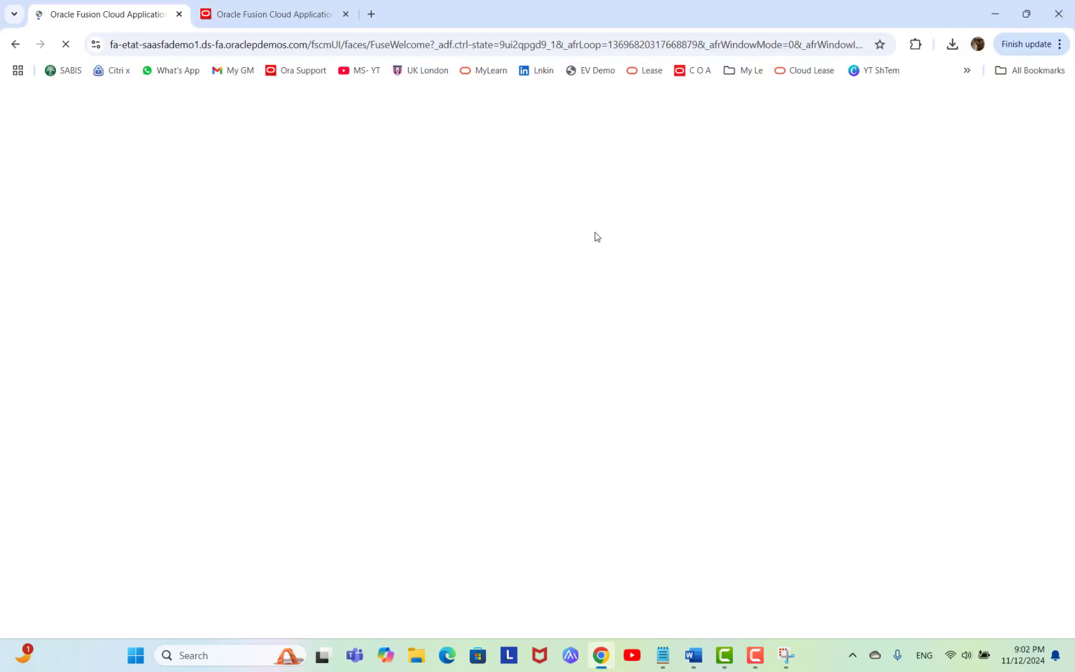
left_click(65, 44)
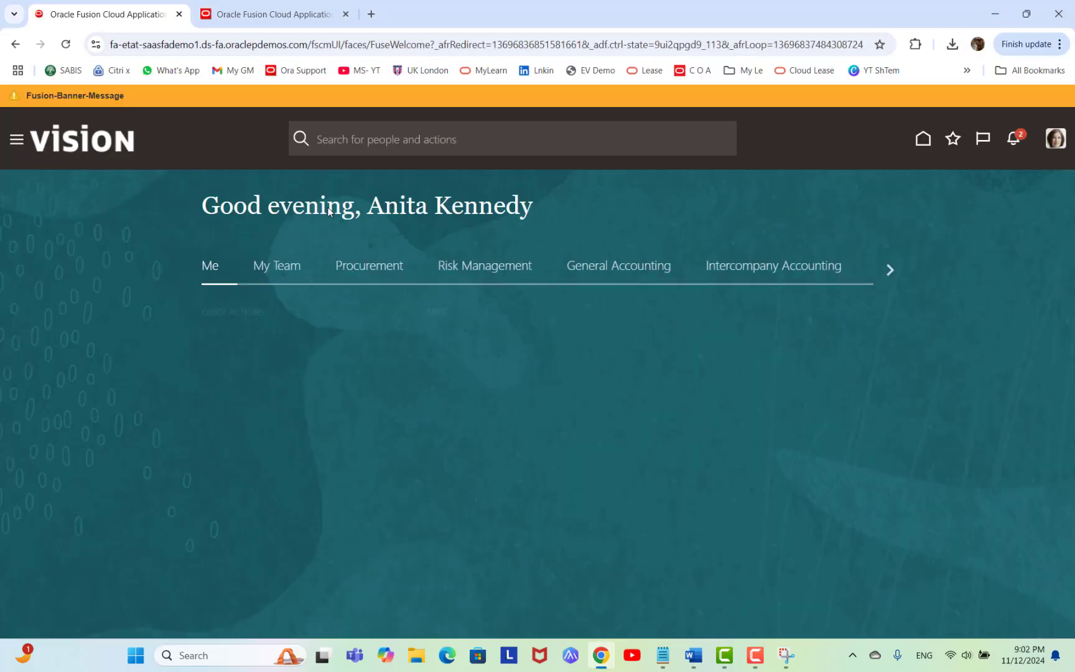
left_click(1043, 141)
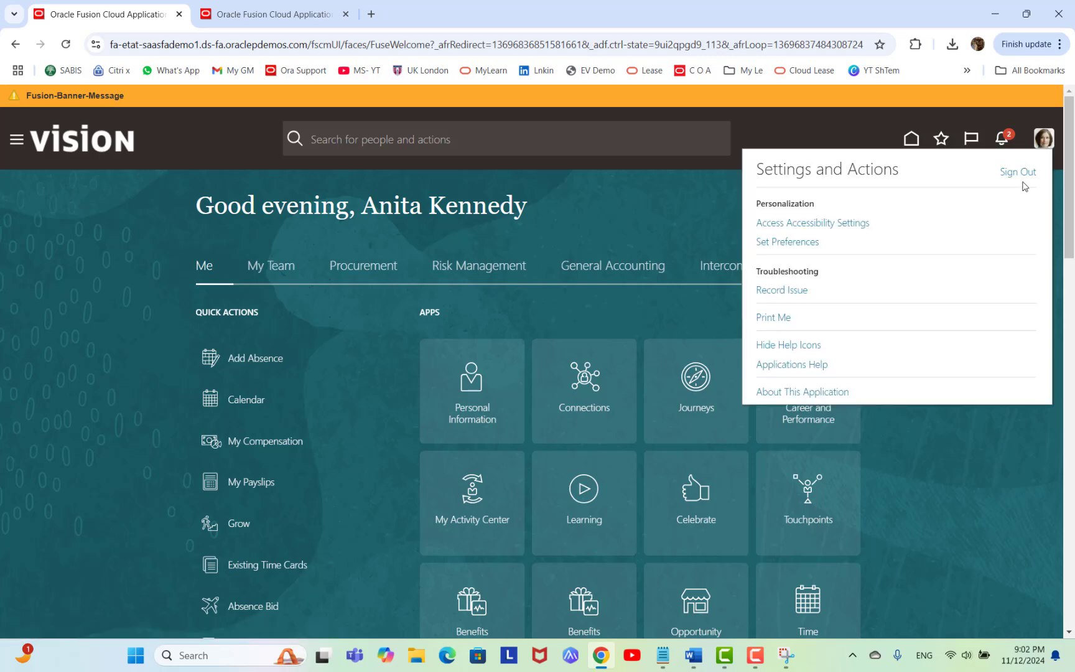
left_click(1019, 173)
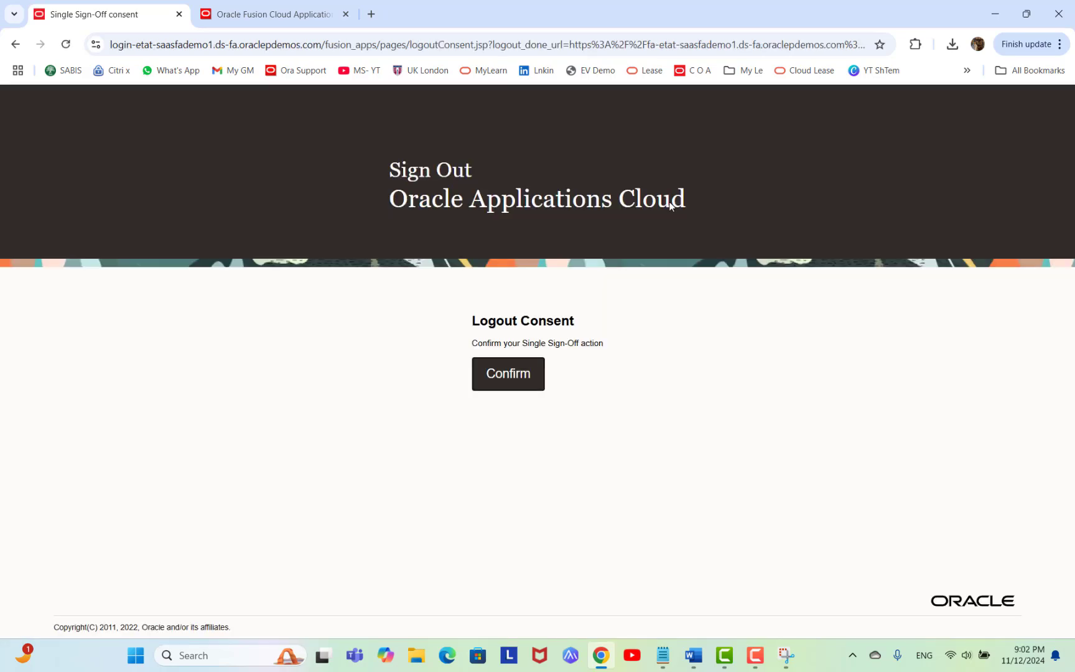
left_click(519, 376)
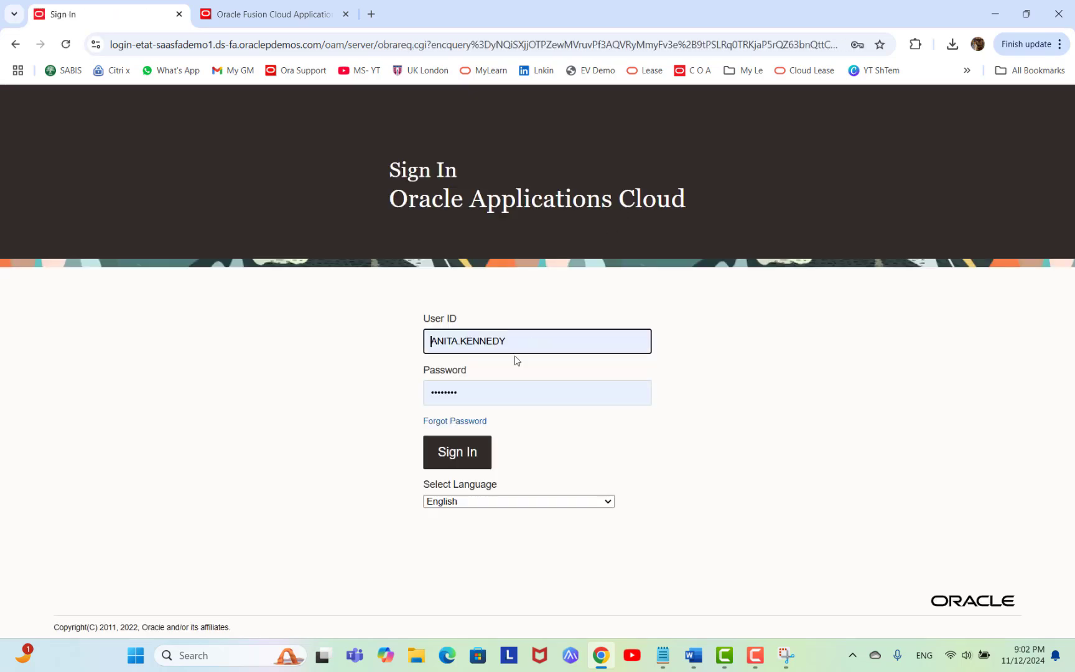
Step: Sign in again as the requester user, pasting the user ID and account password from the notes file
double_click(524, 345)
key("ctrl+a")
key("BackSpace")
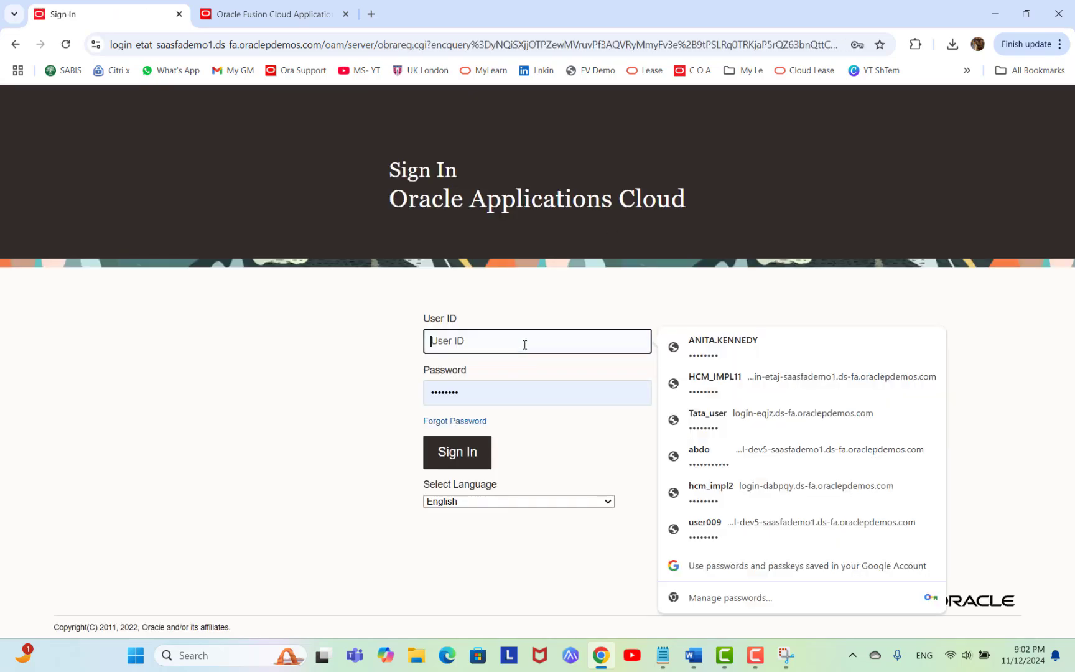
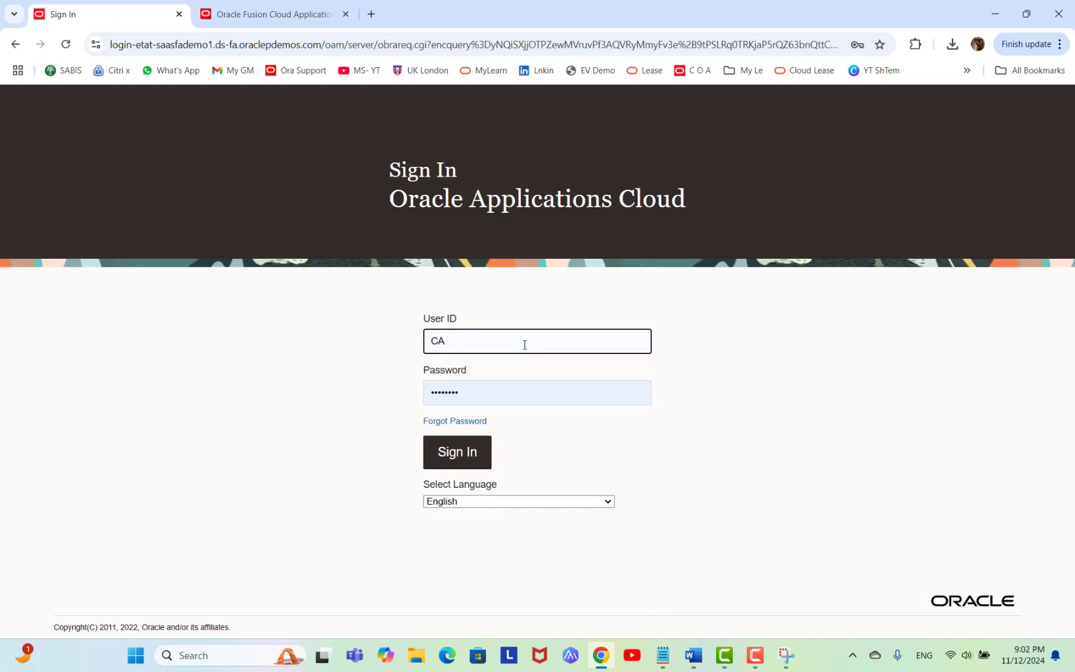
key("alt+Tab")
triple_click(46, 398)
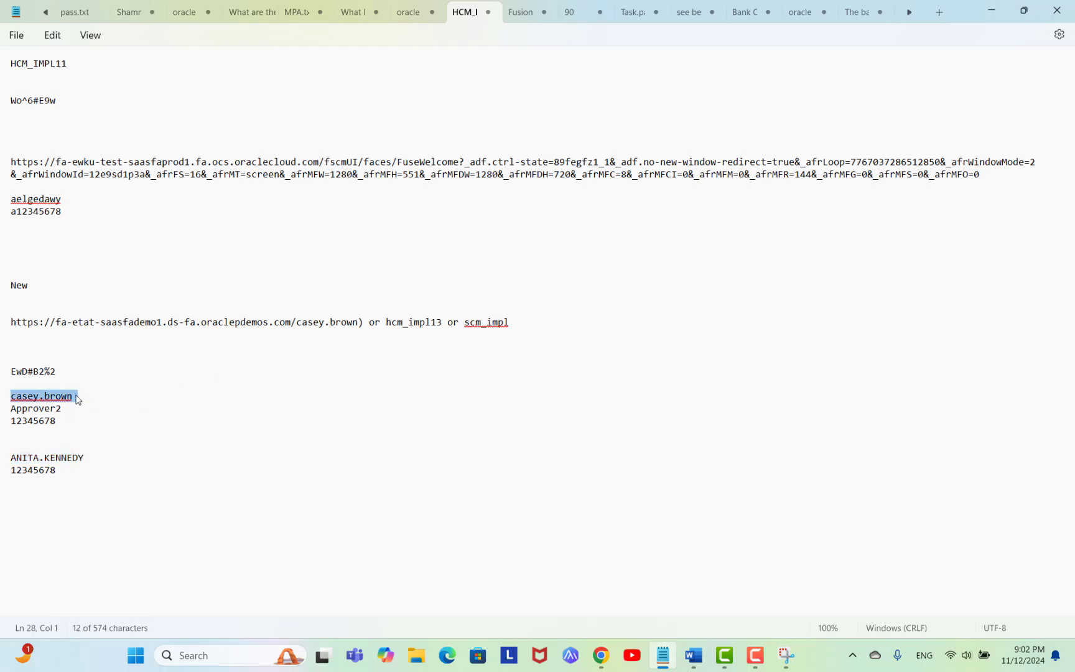
left_click_drag(73, 399, 1, 398)
key("ctrl+c")
key("alt+Tab")
key("ctrl+a")
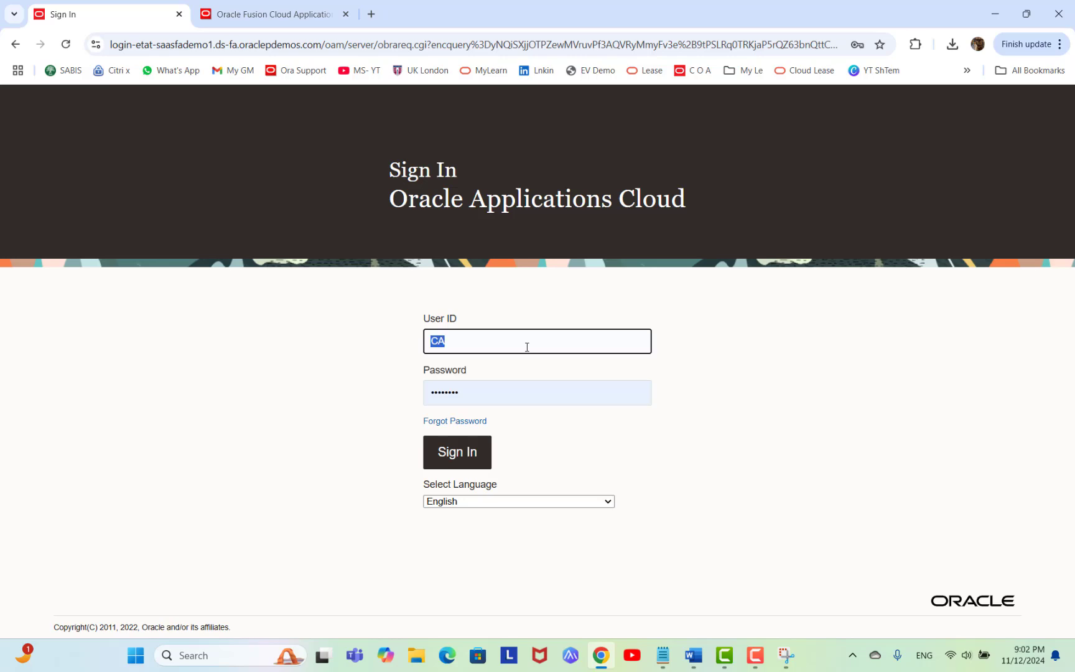
key("ctrl+v")
key("alt+Tab")
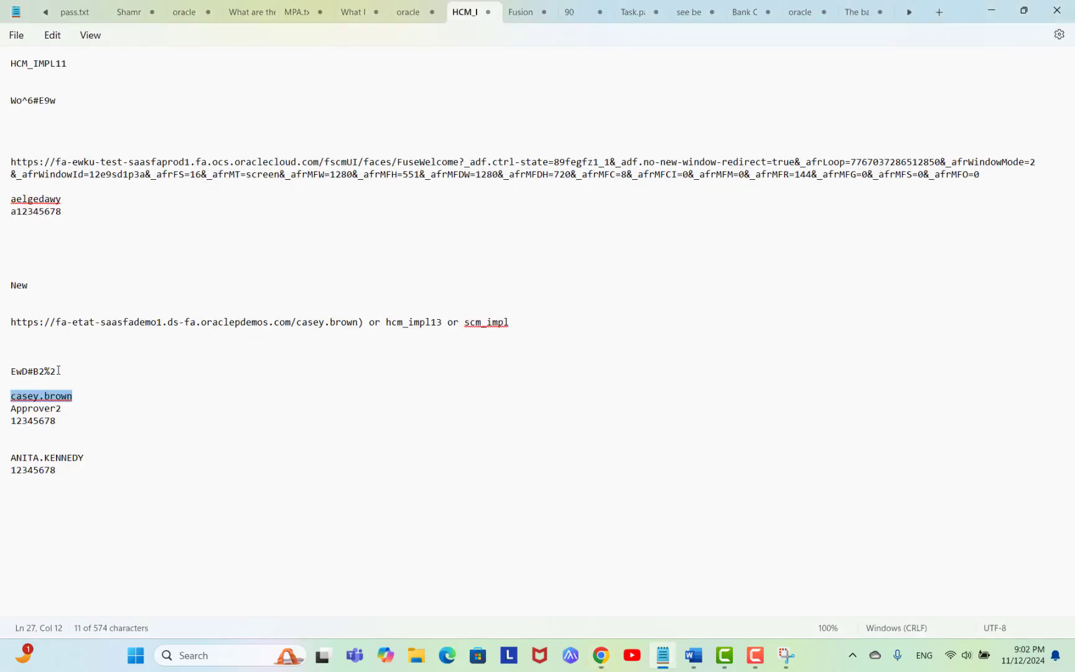
left_click_drag(59, 371, 2, 373)
key("alt+Tab")
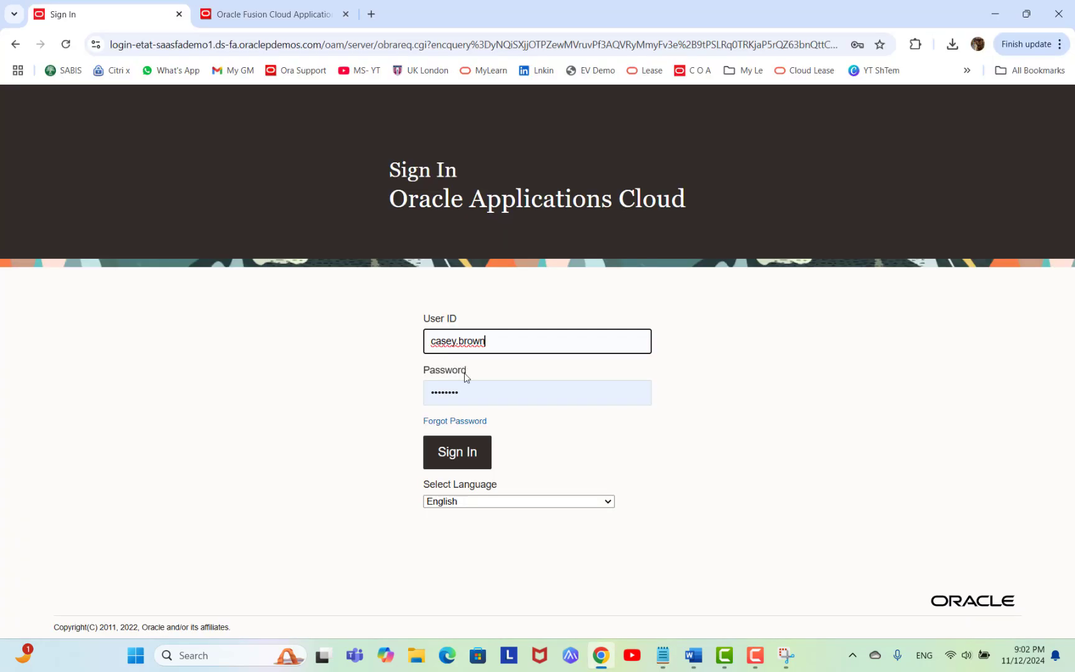
left_click(470, 397)
key("ctrl+a")
key("ctrl+v")
left_click(474, 442)
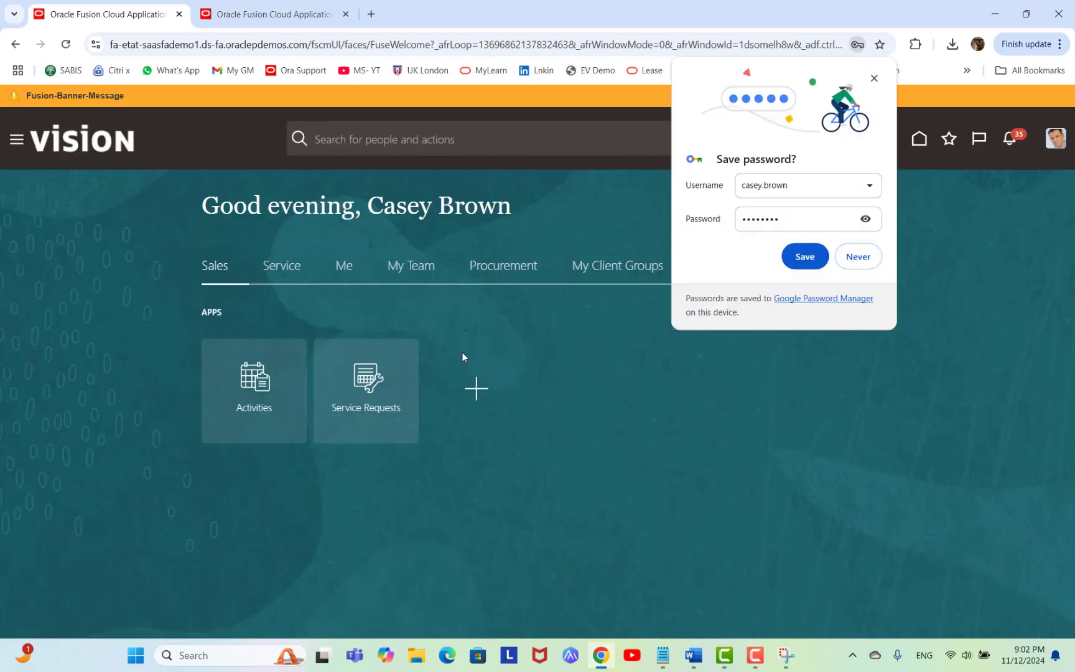
left_click(805, 257)
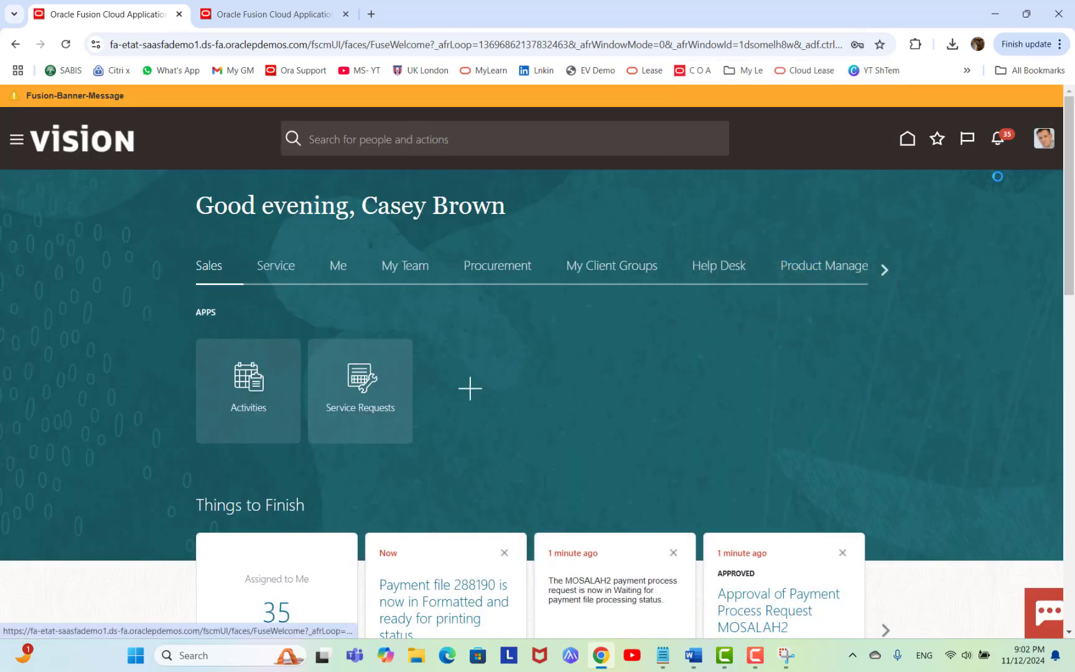
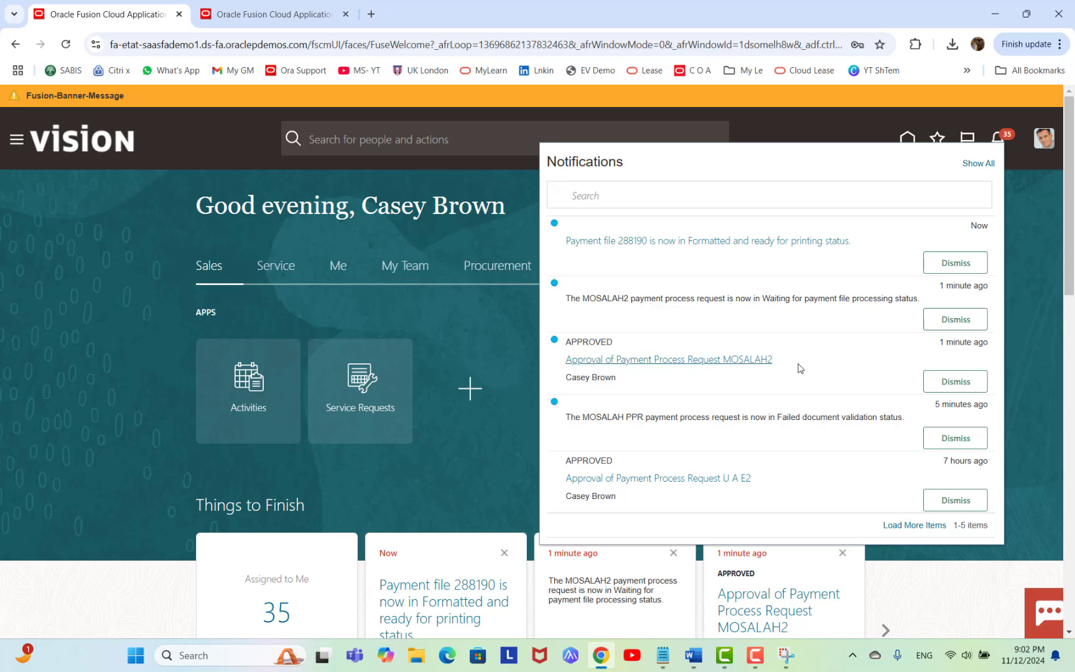
Step: Open the Payables payments overview and search payment process requests by the name MOSALAH
left_click(1013, 243)
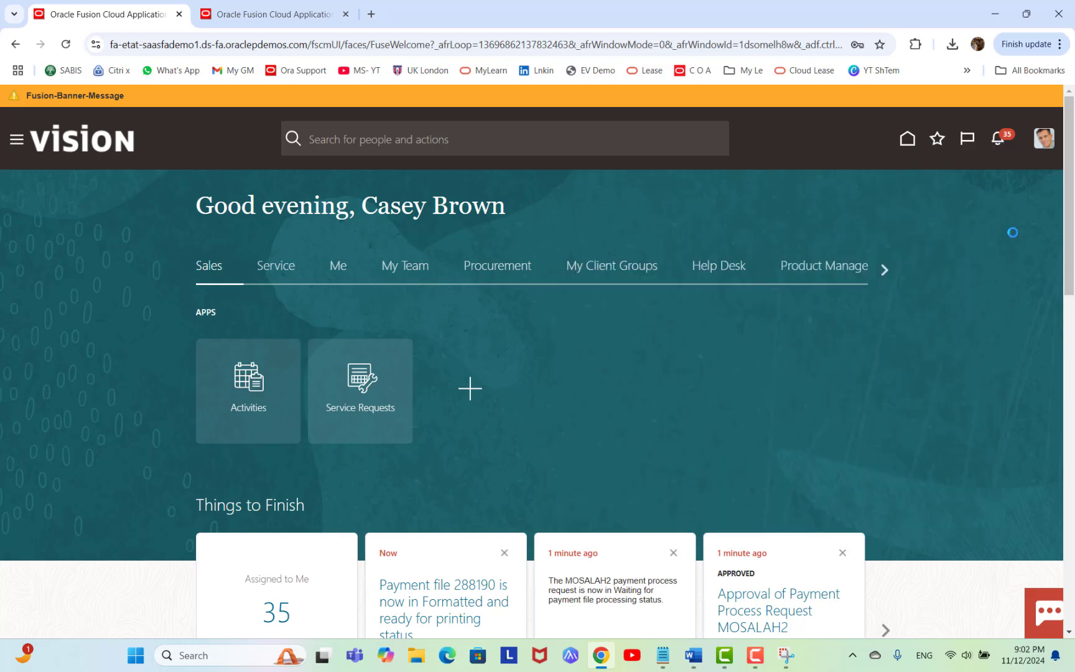
left_click(877, 269)
left_click(877, 268)
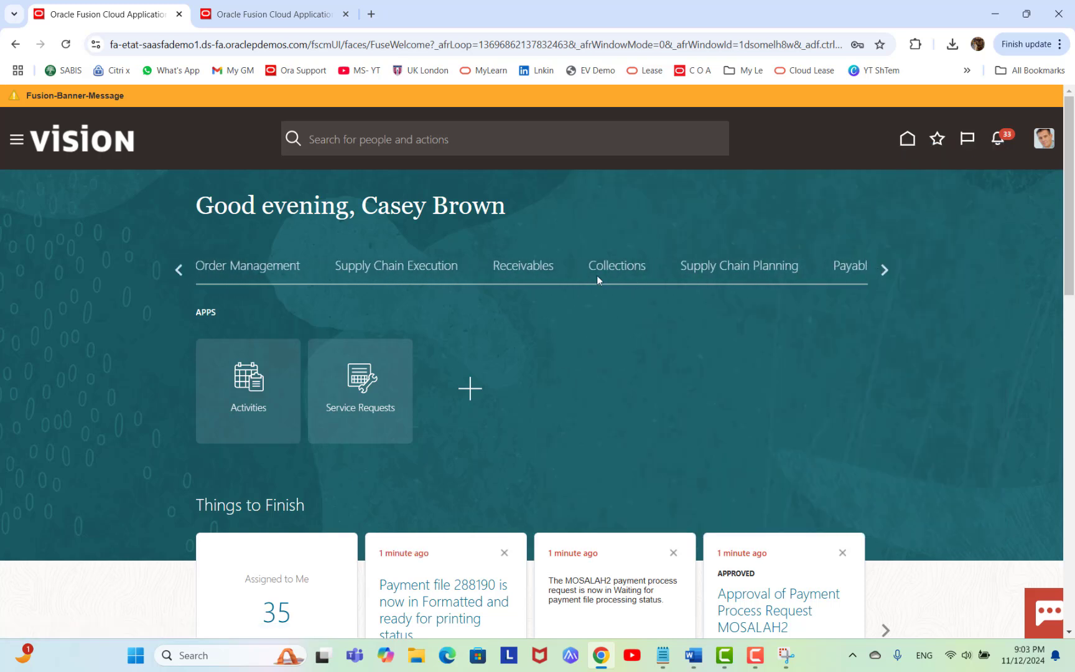
left_click(852, 267)
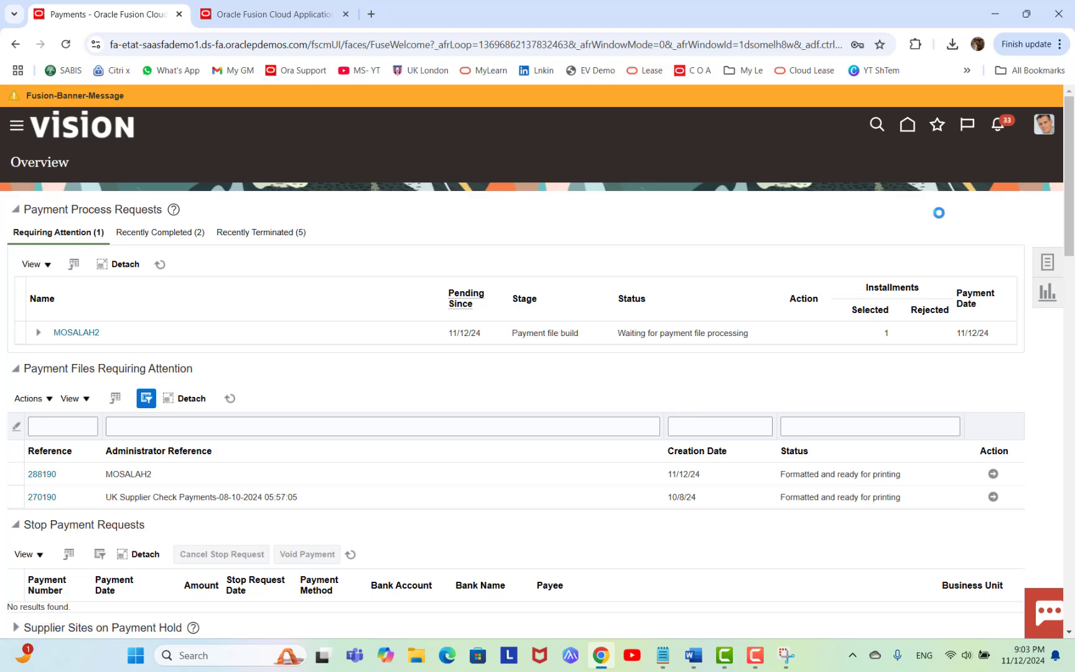
left_click(1046, 261)
left_click(970, 188)
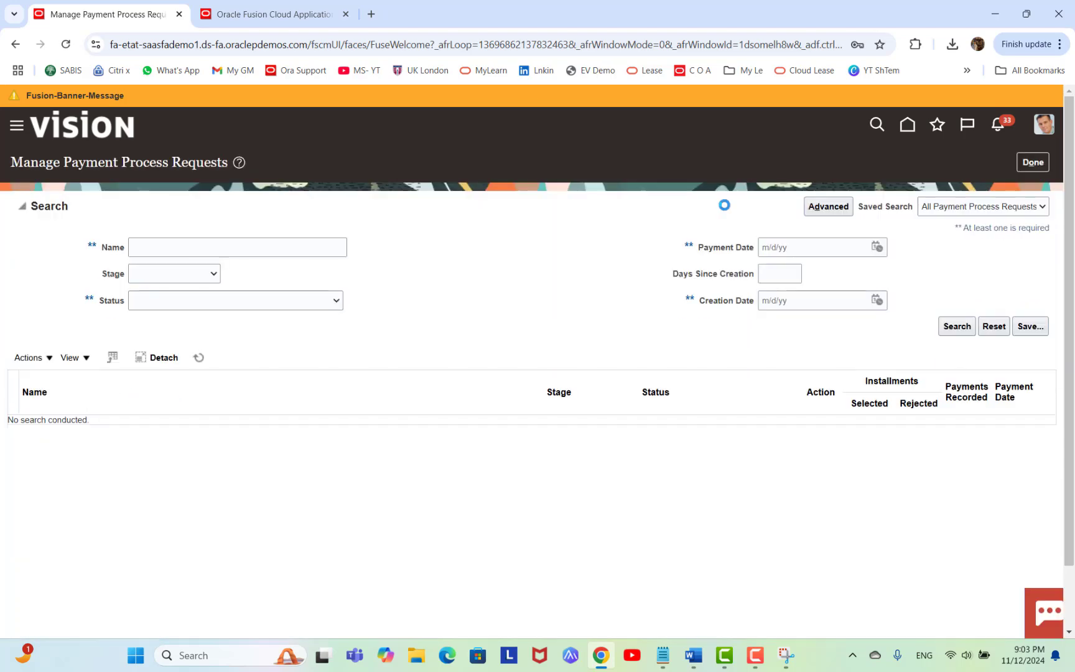
left_click(312, 247)
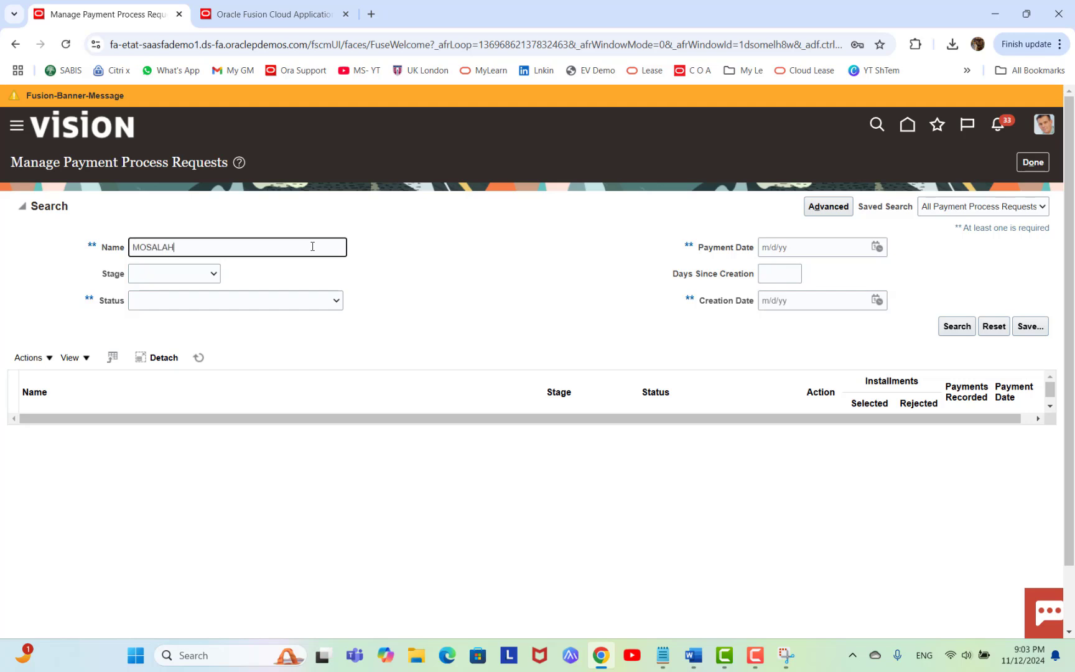
key("Return")
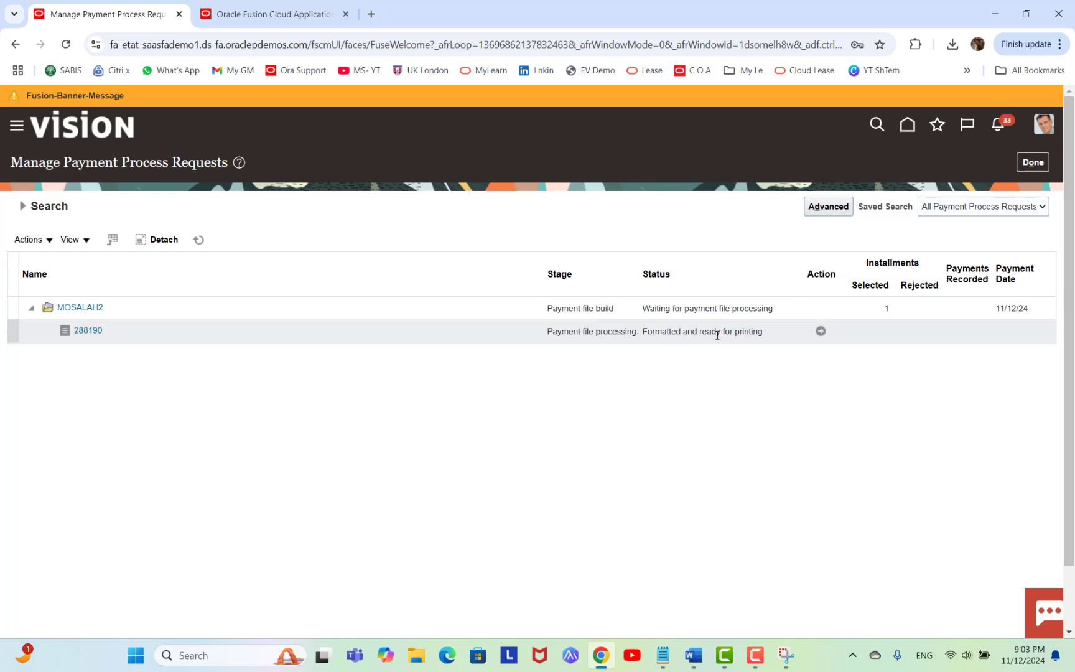
Step: Print the payment documents for payment file 288190 of the MOSALAH2 request
left_click(821, 331)
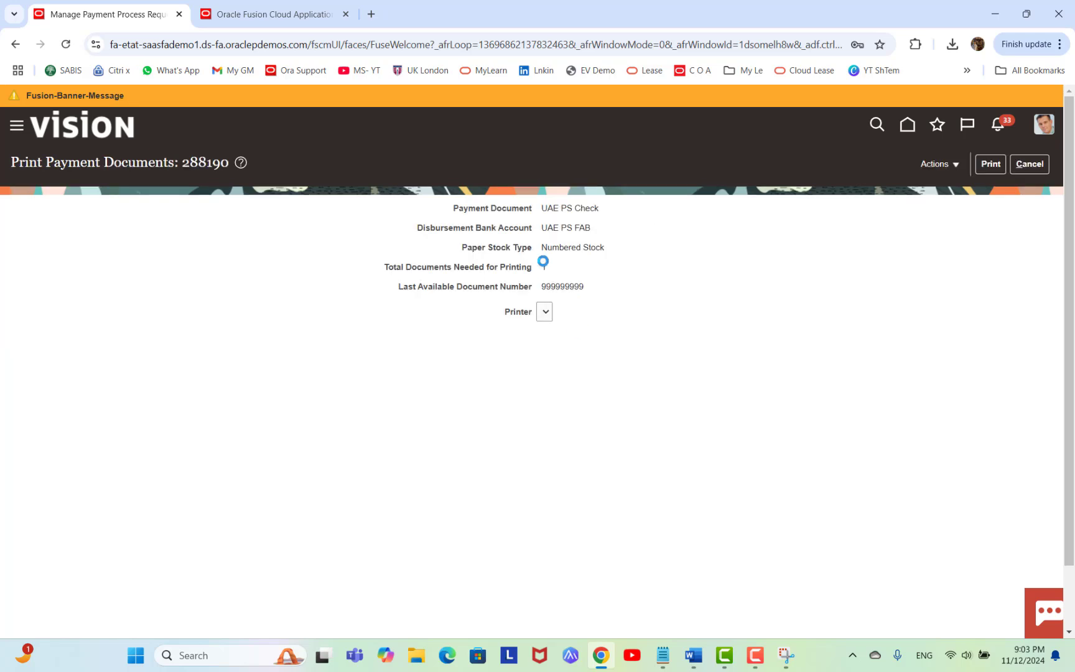
left_click(999, 166)
left_click(1045, 166)
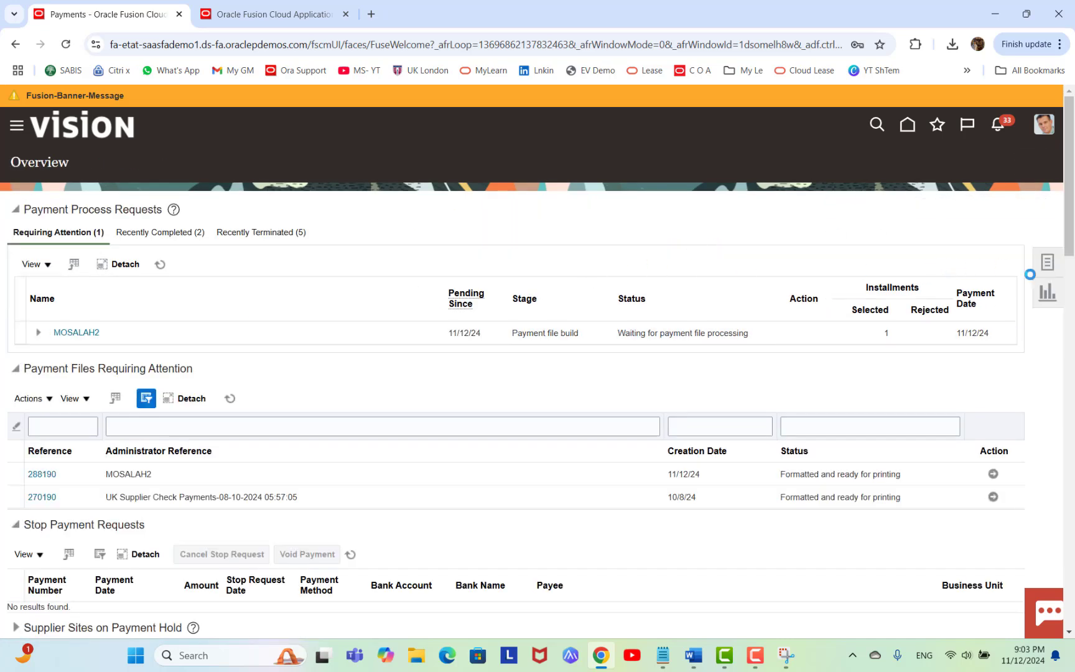
Step: Search MOSALAH requests again, open payment file 288190 and record its print status, accepting the warning
left_click(1047, 262)
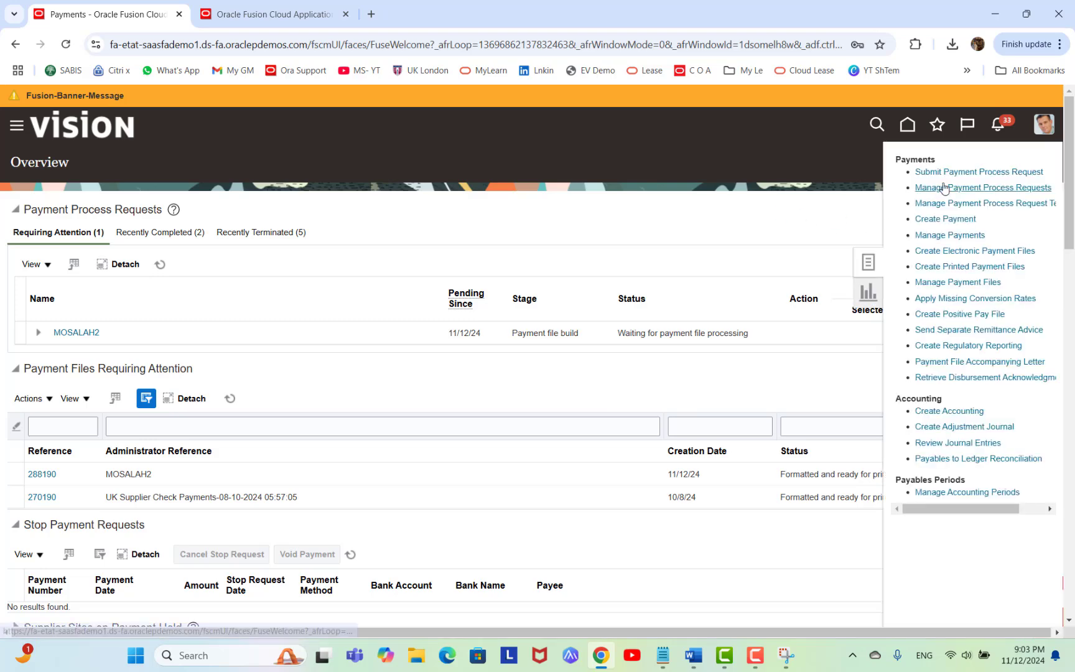
left_click(944, 187)
left_click(249, 244)
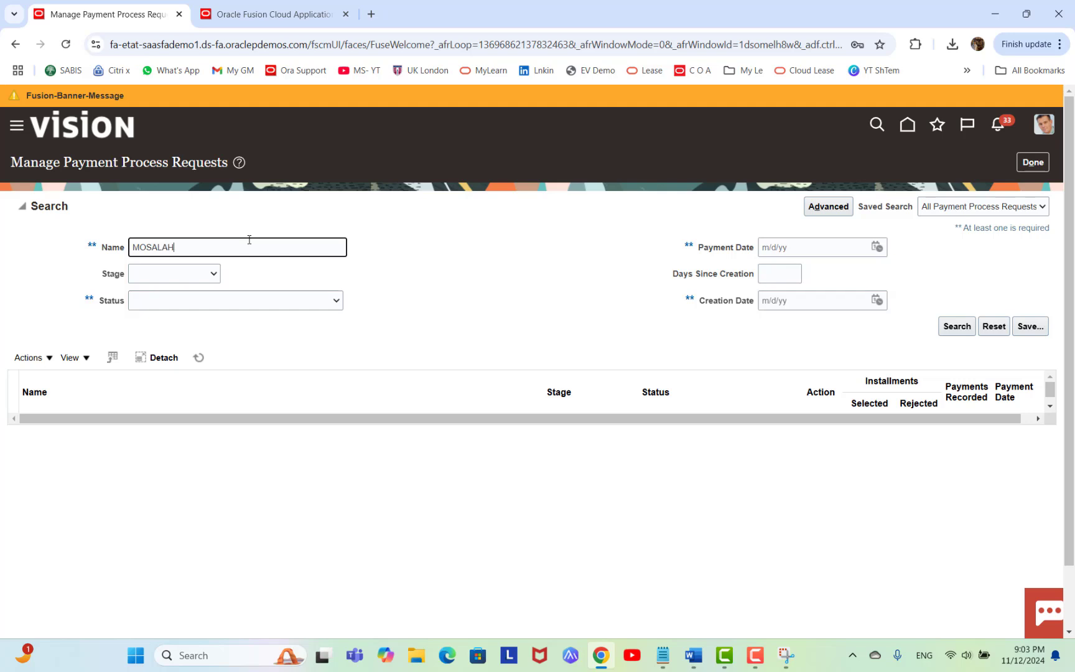
key("Return")
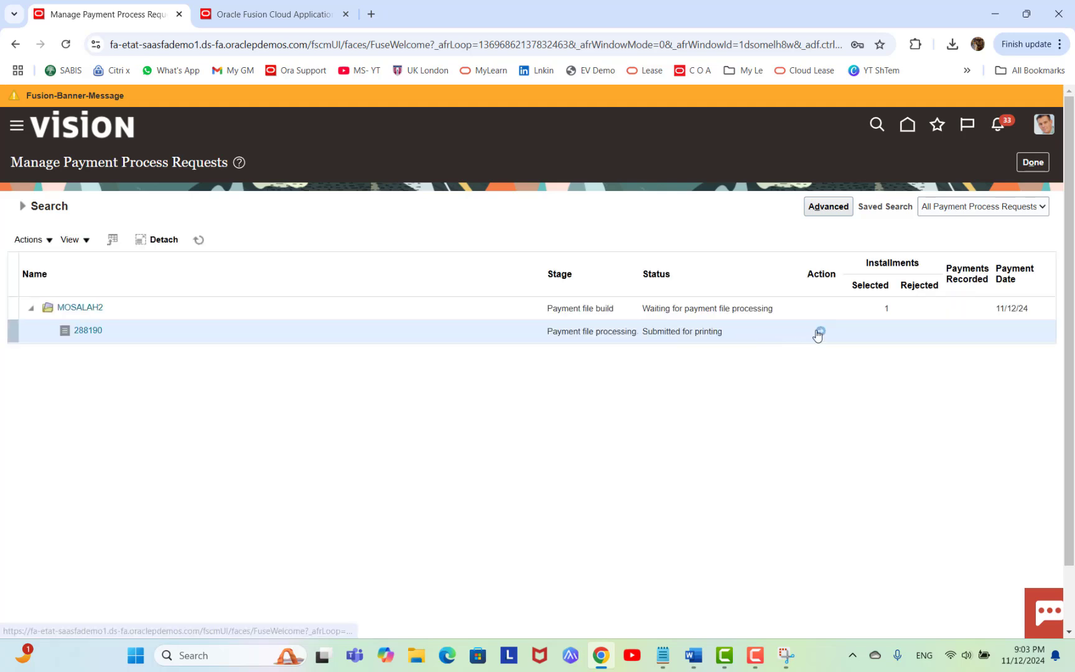
left_click(820, 331)
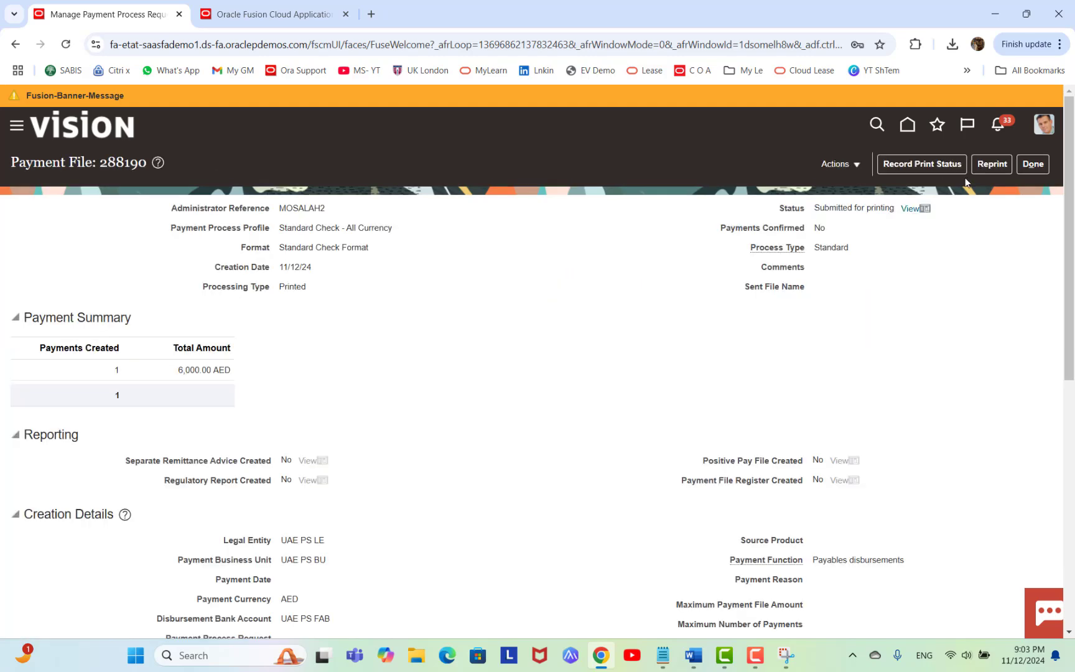
left_click(924, 165)
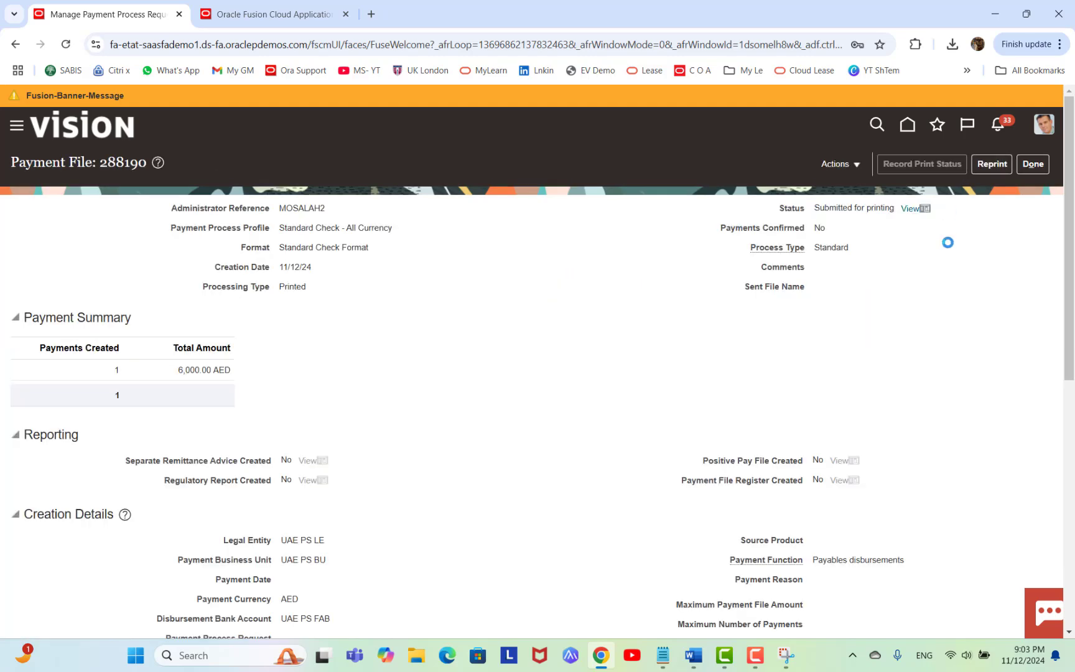
left_click(992, 162)
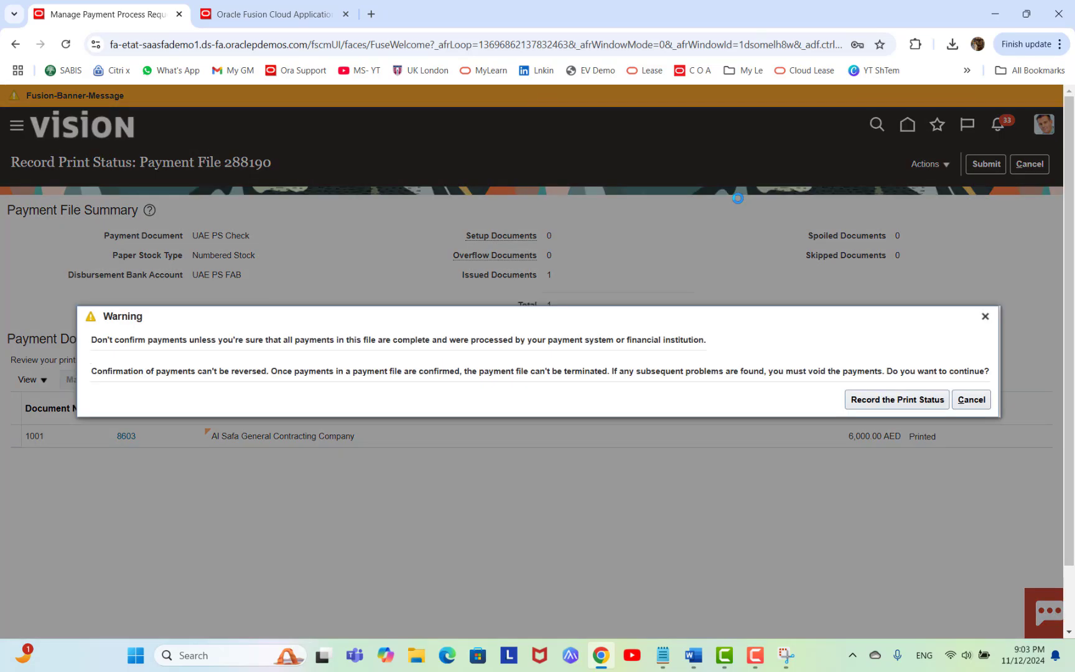
left_click(870, 401)
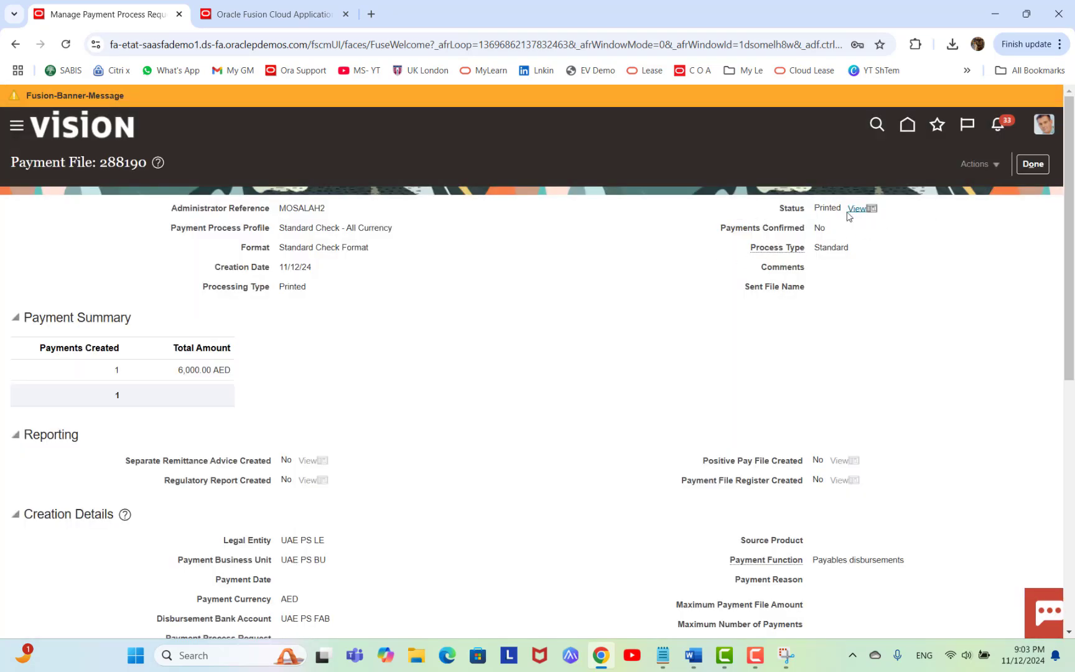
Step: Review the payments section of payment file 288190 and close the page
scroll(411, 301, "down", 8)
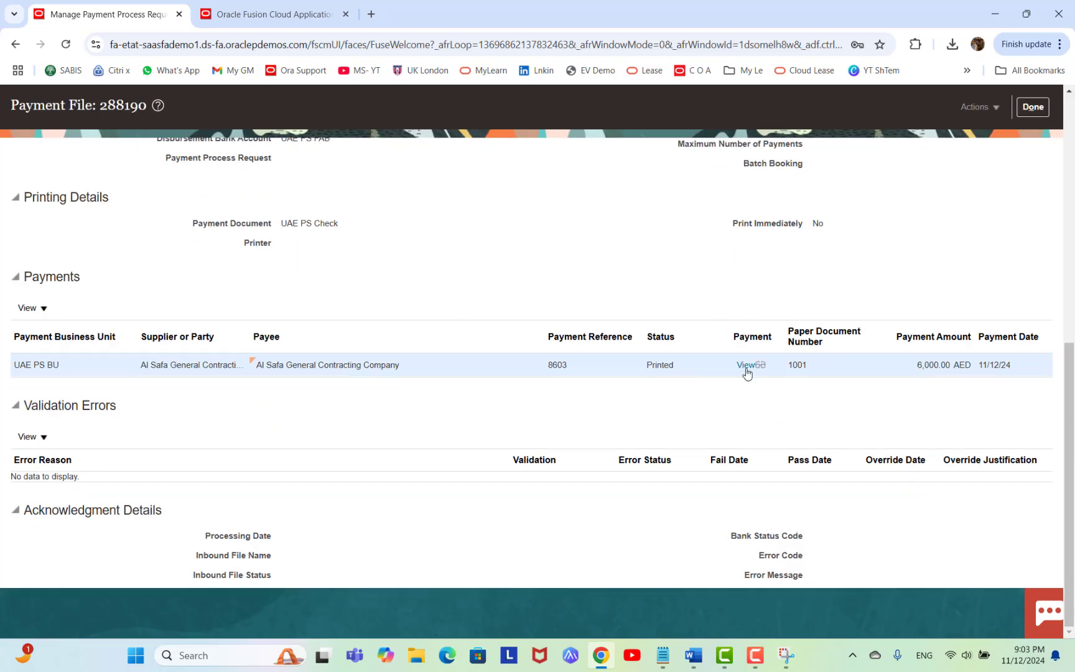
scroll(994, 310, "up", 8)
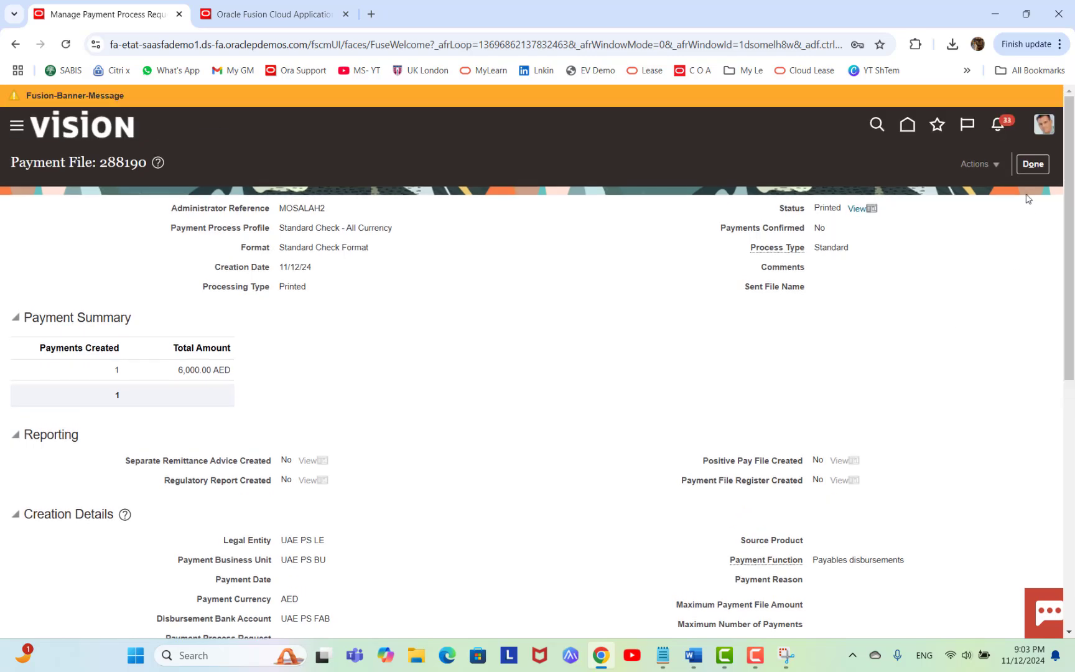
left_click(1021, 164)
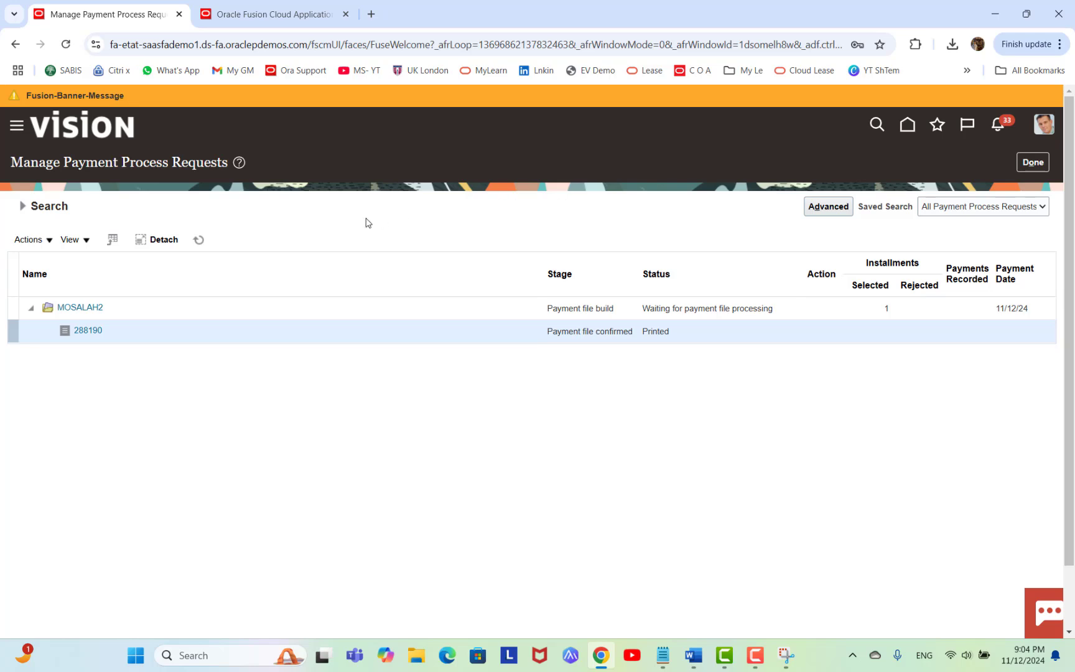
Step: Switch to the Payment Approval Word document and read through the setup and approval processing notes
key("alt+Tab")
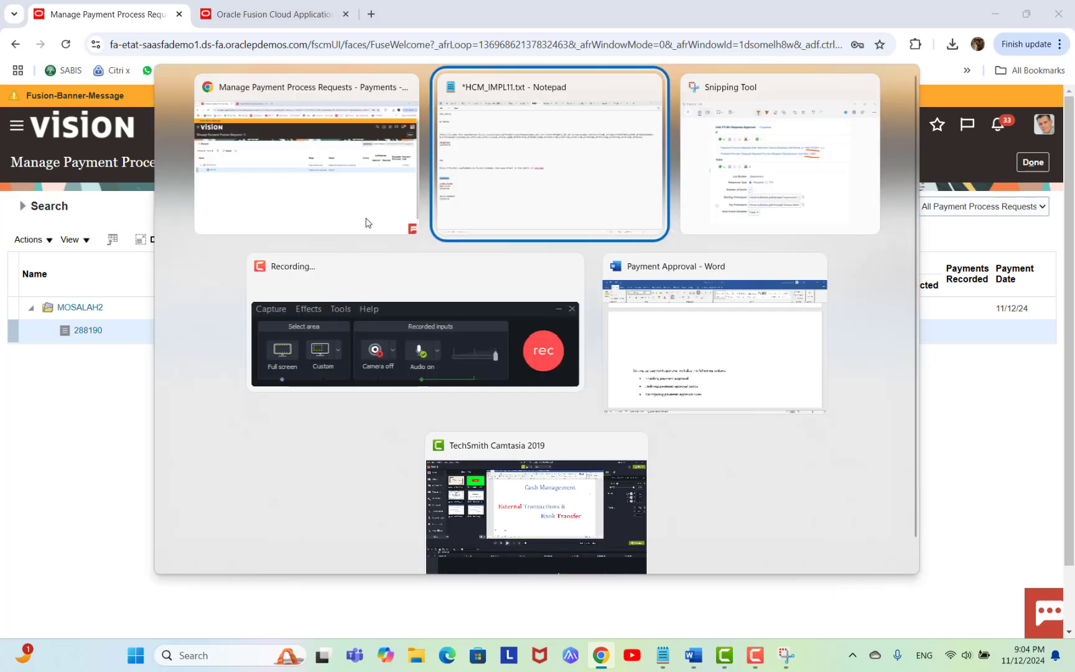
key("alt+Tab")
key("alt+Tab")
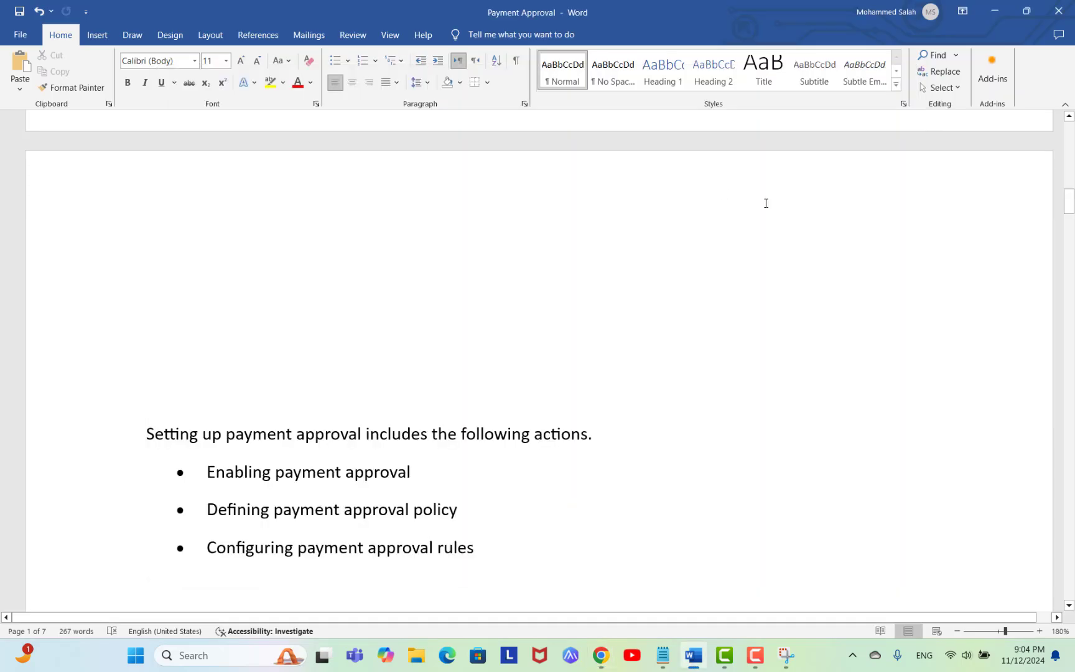
scroll(710, 284, "down", 15)
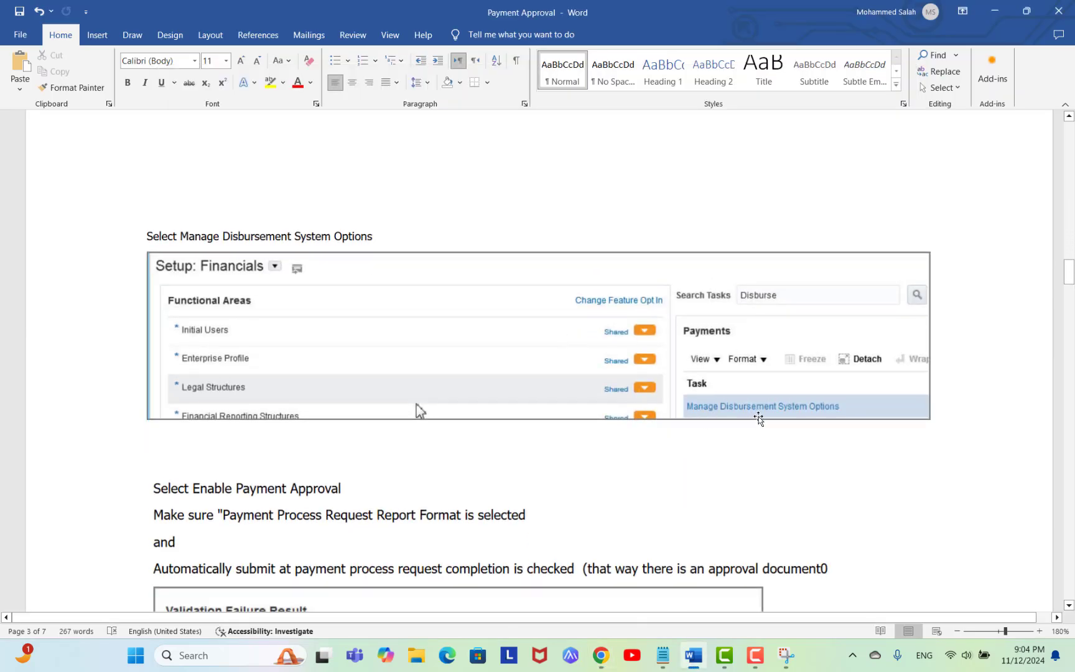
scroll(758, 418, "down", 10)
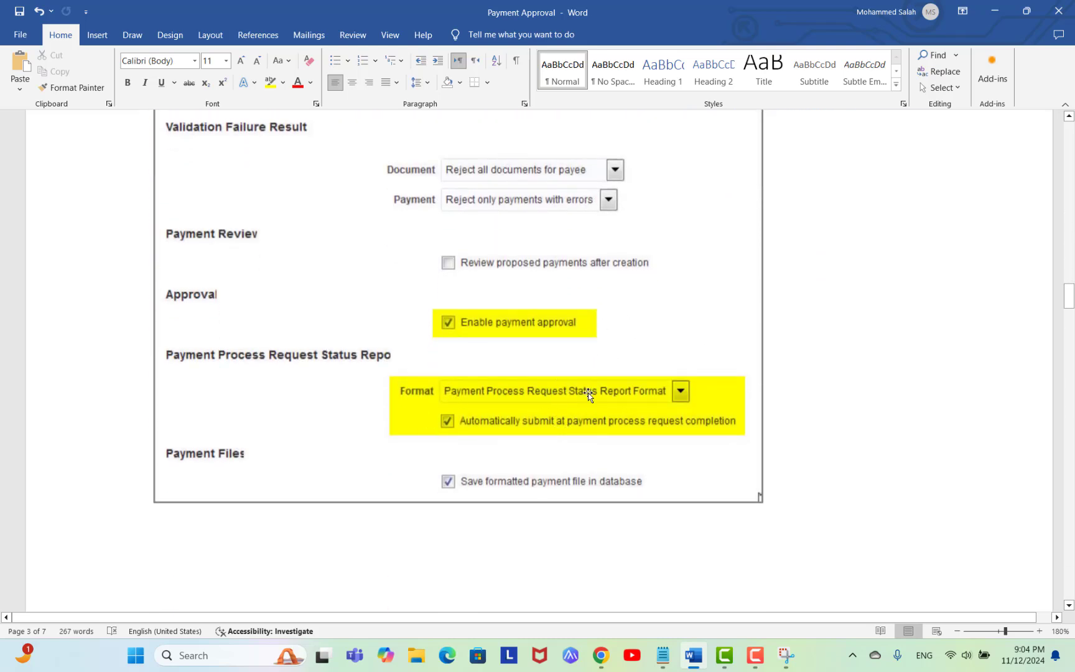
scroll(569, 392, "down", 10)
scroll(588, 395, "down", 8)
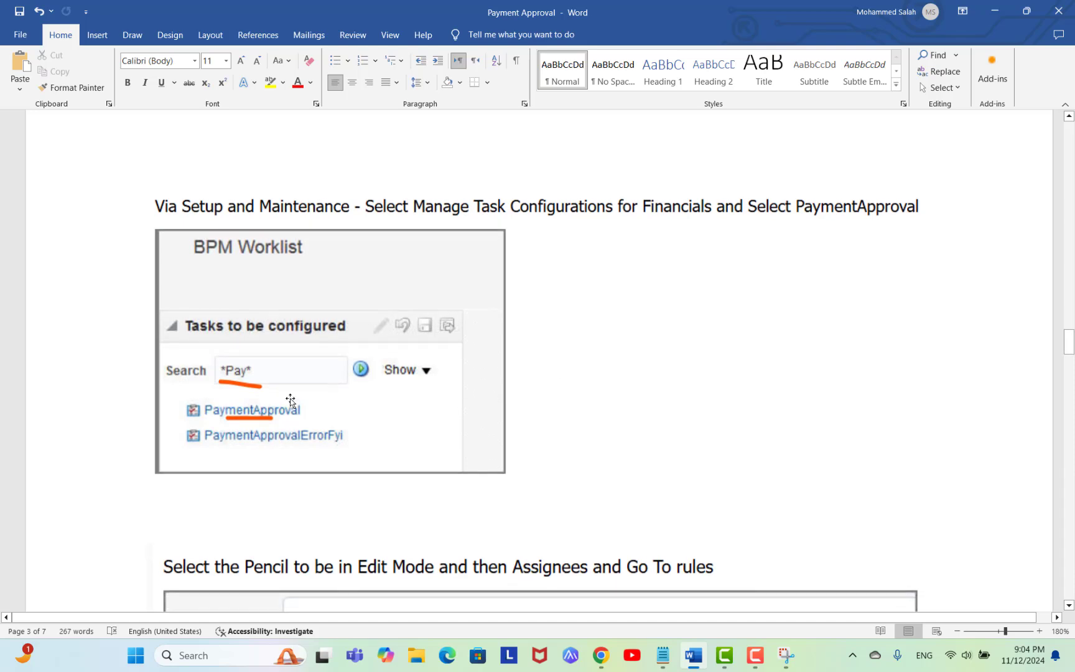
scroll(539, 411, "down", 6)
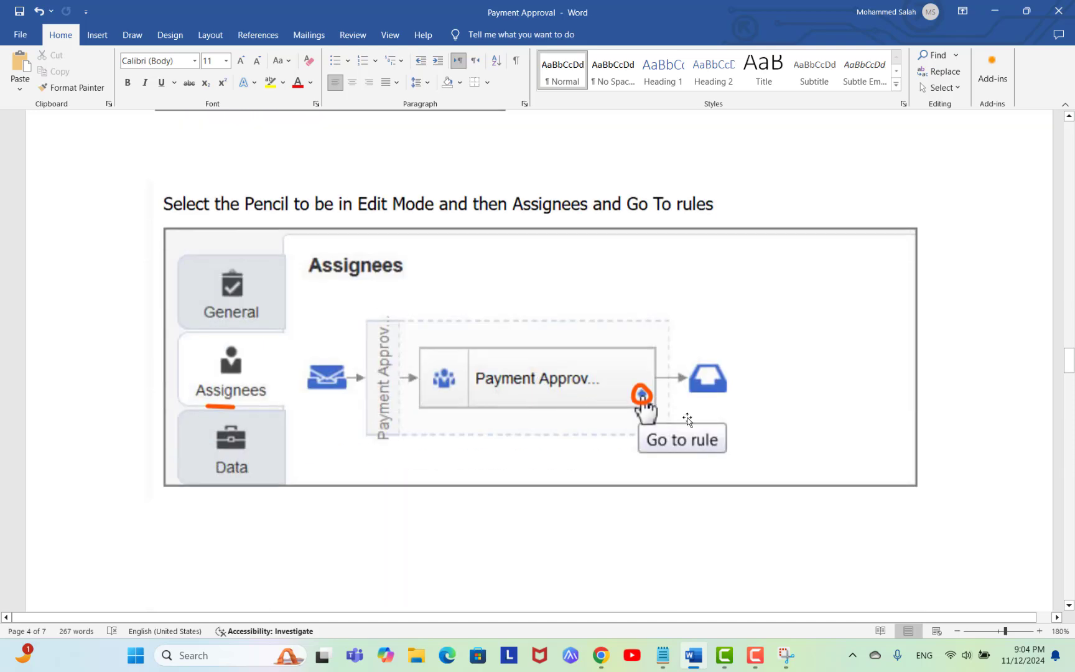
scroll(680, 367, "down", 8)
scroll(679, 368, "down", 5)
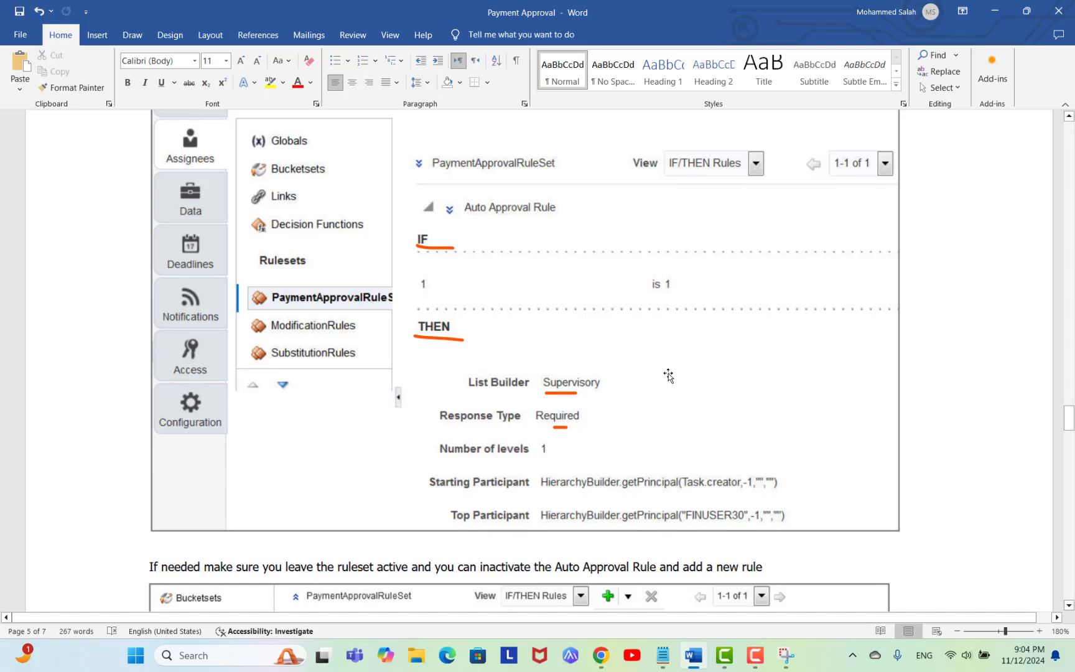
scroll(668, 375, "down", 10)
scroll(668, 375, "up", 3)
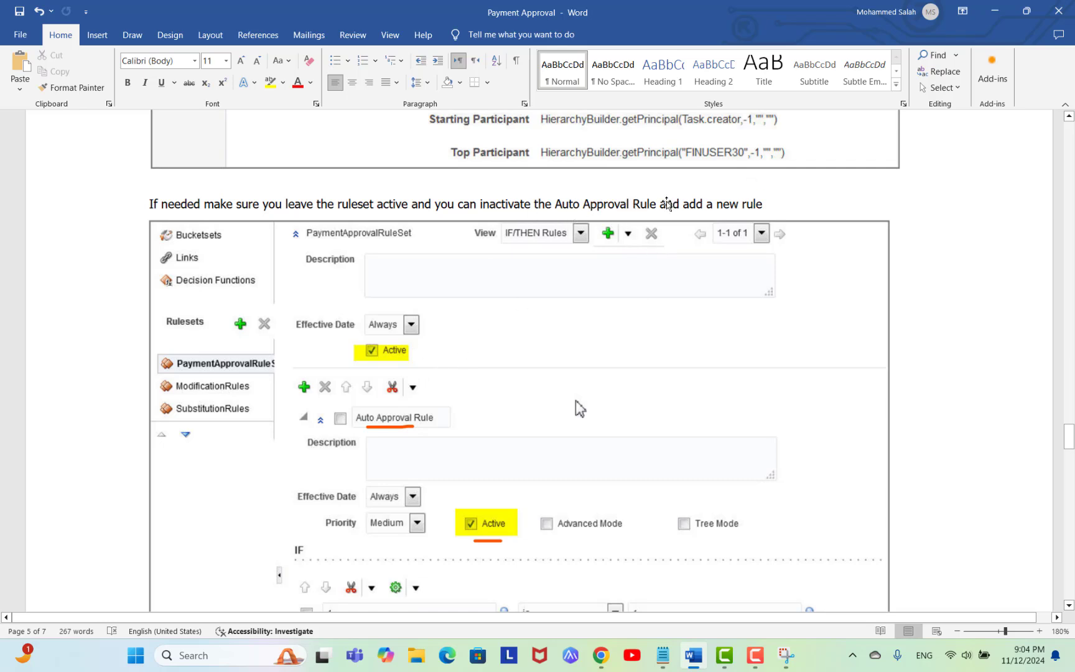
scroll(680, 389, "down", 12)
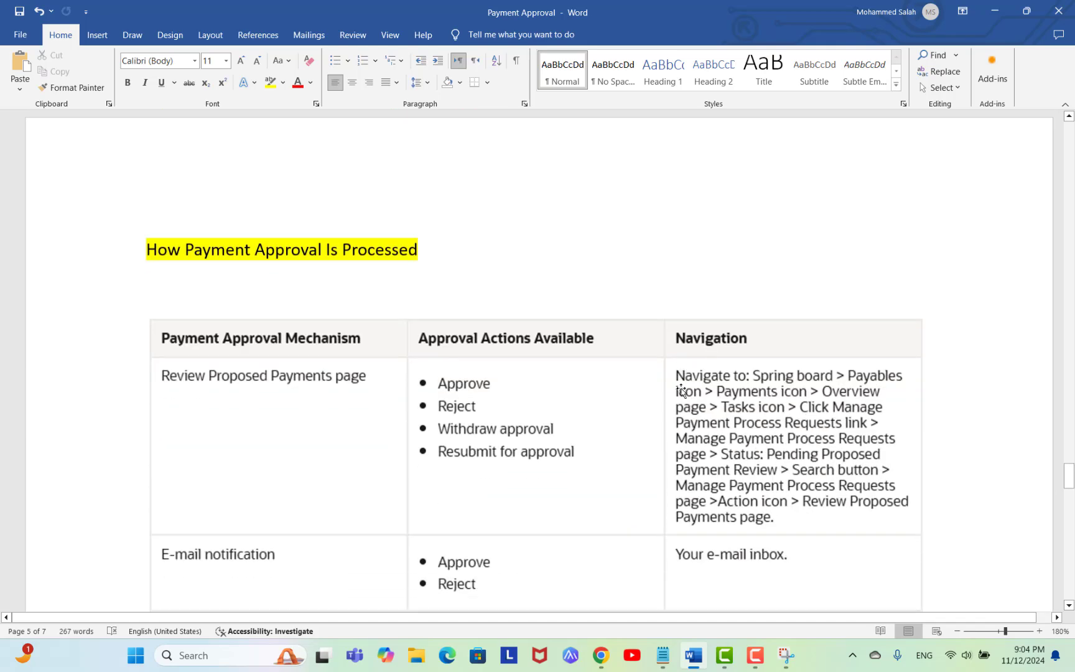
scroll(680, 389, "down", 2)
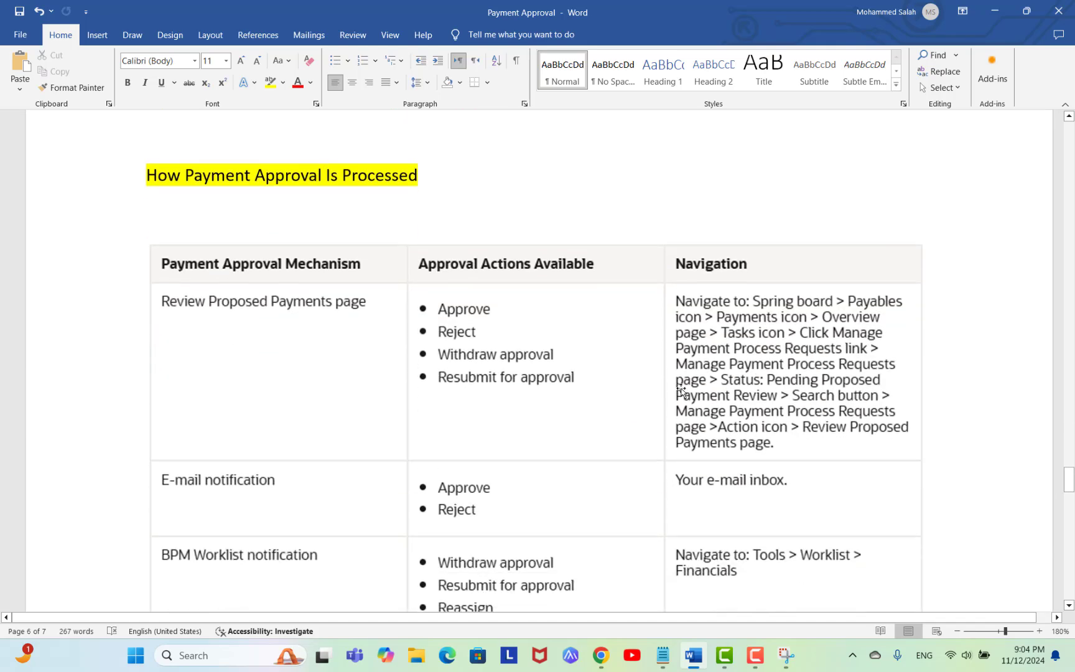
scroll(680, 389, "down", 2)
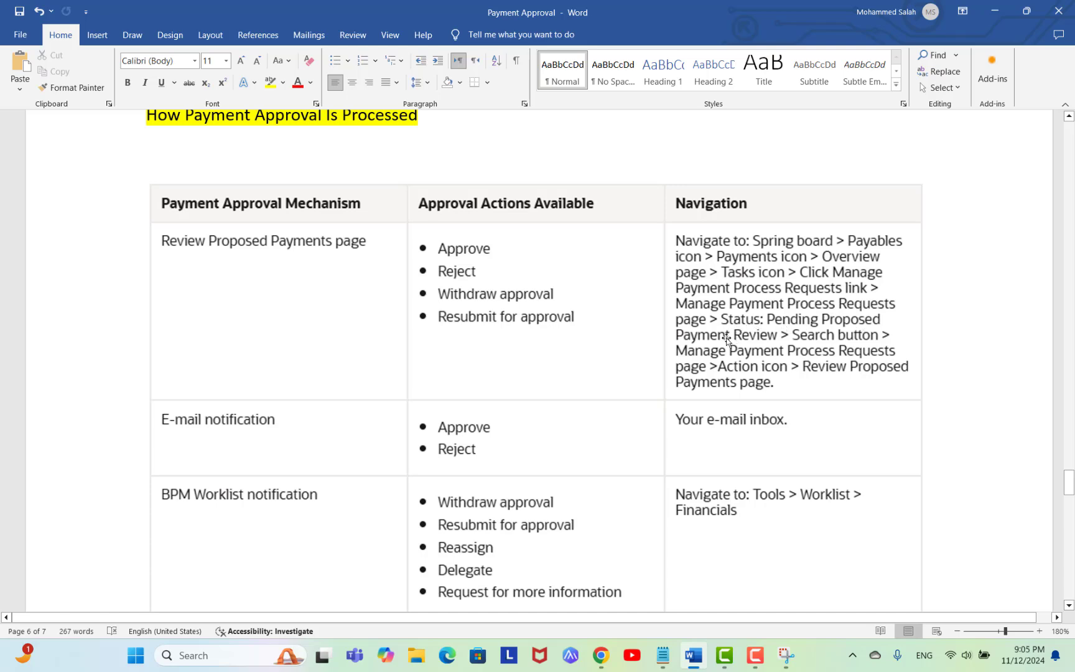
Step: Return to the browser, close Manage Payment Process Requests and reload the page
key("alt+Tab")
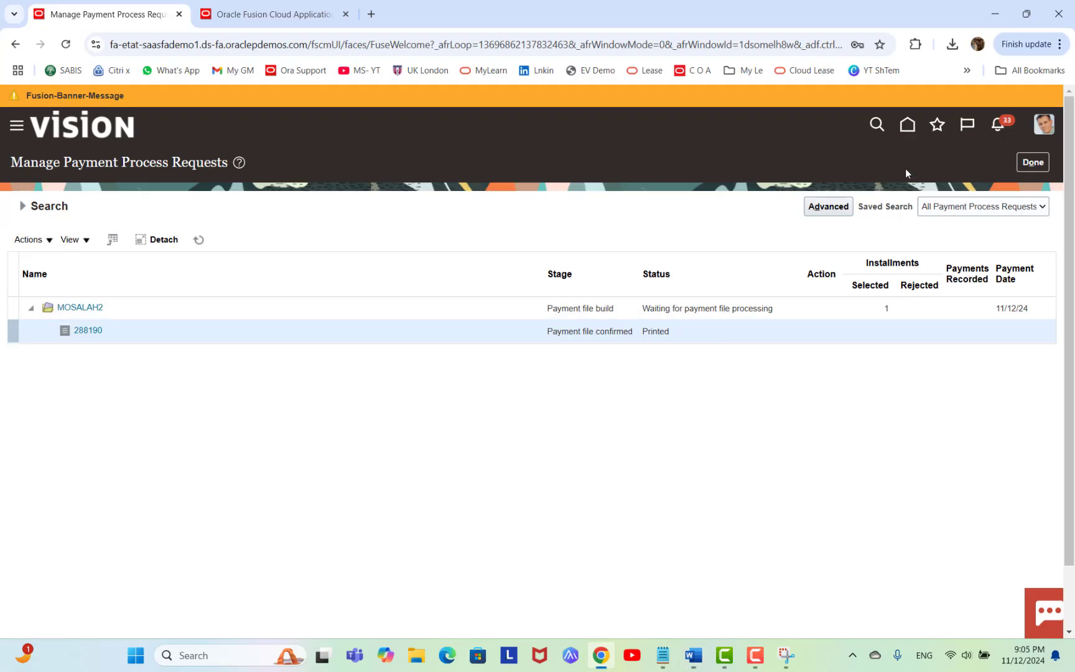
left_click(1032, 162)
left_click(67, 46)
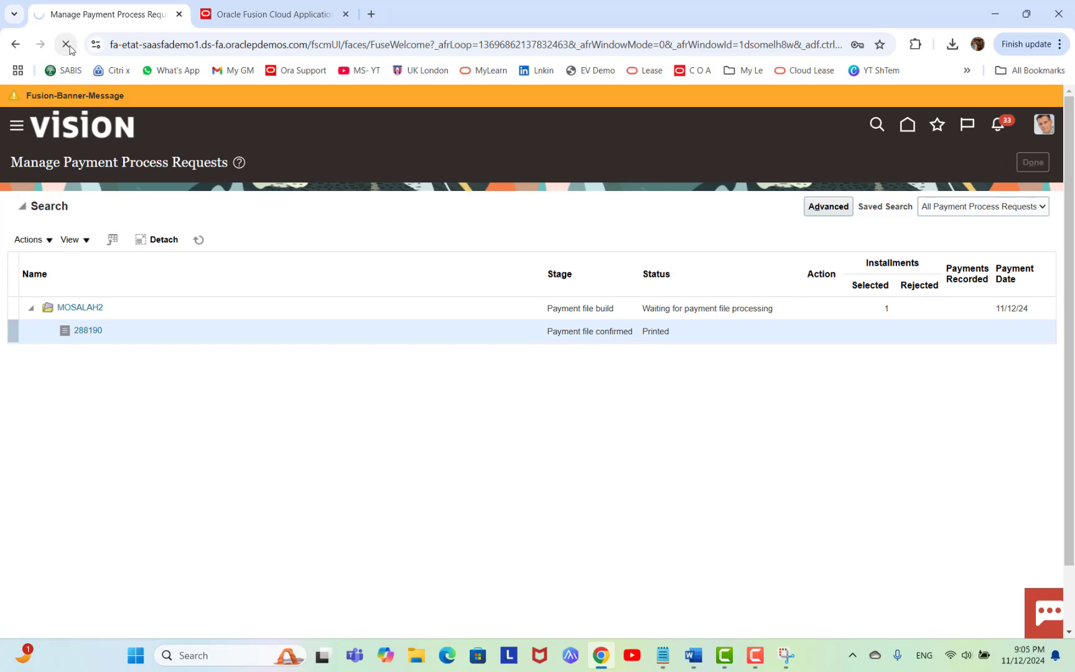
Step: Switch back to the Word document and read the payment approval mechanisms table
key("alt+Tab")
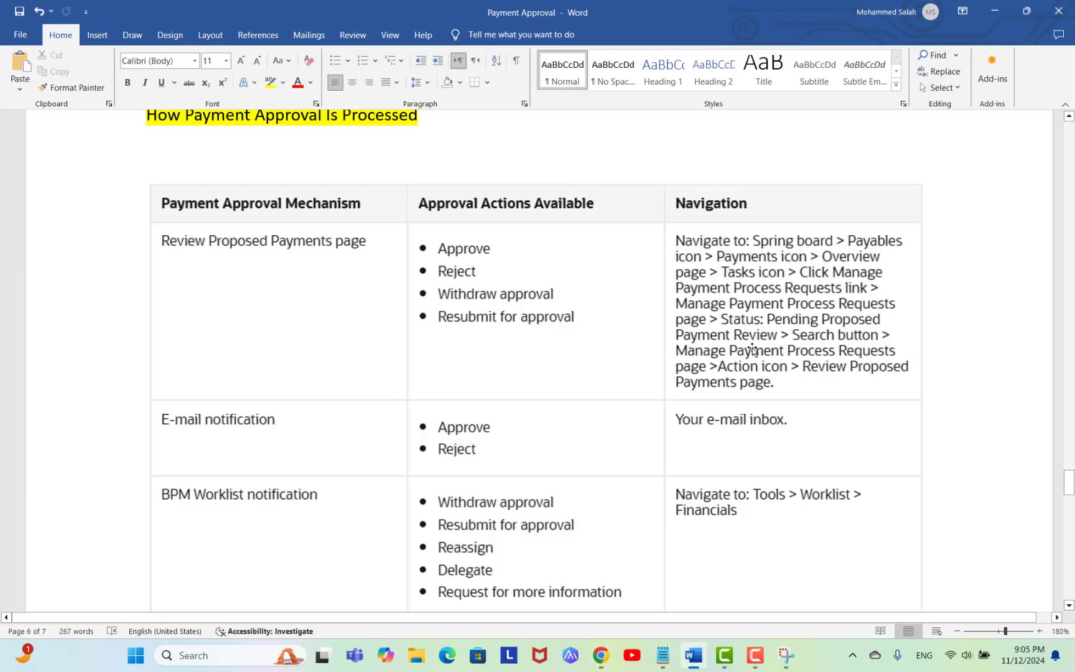
key("alt+Tab")
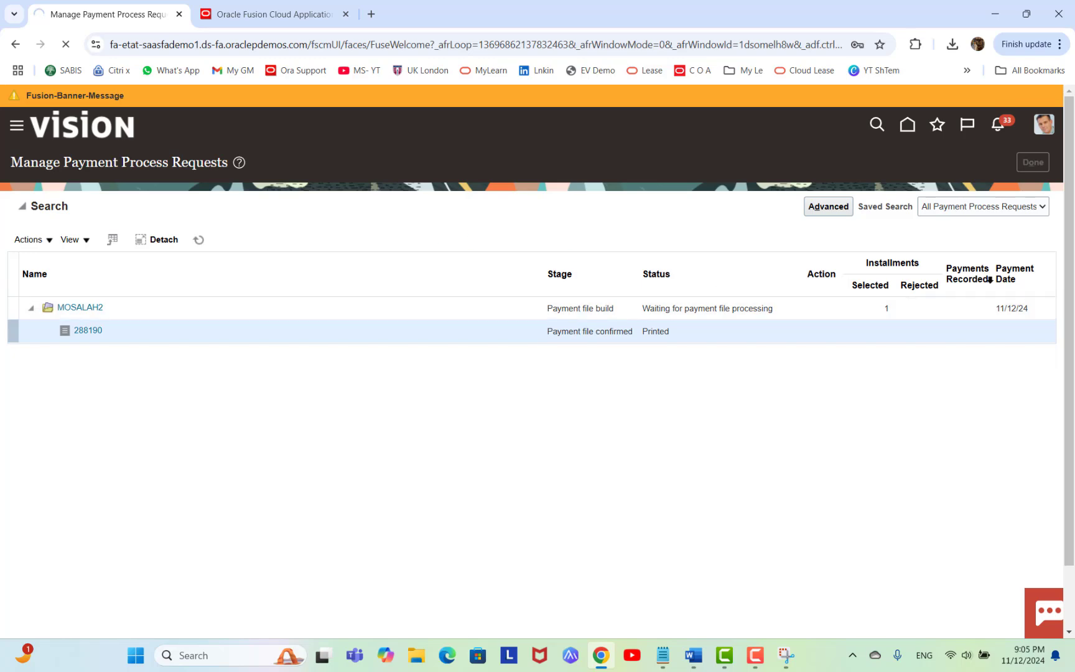
key("alt+Tab")
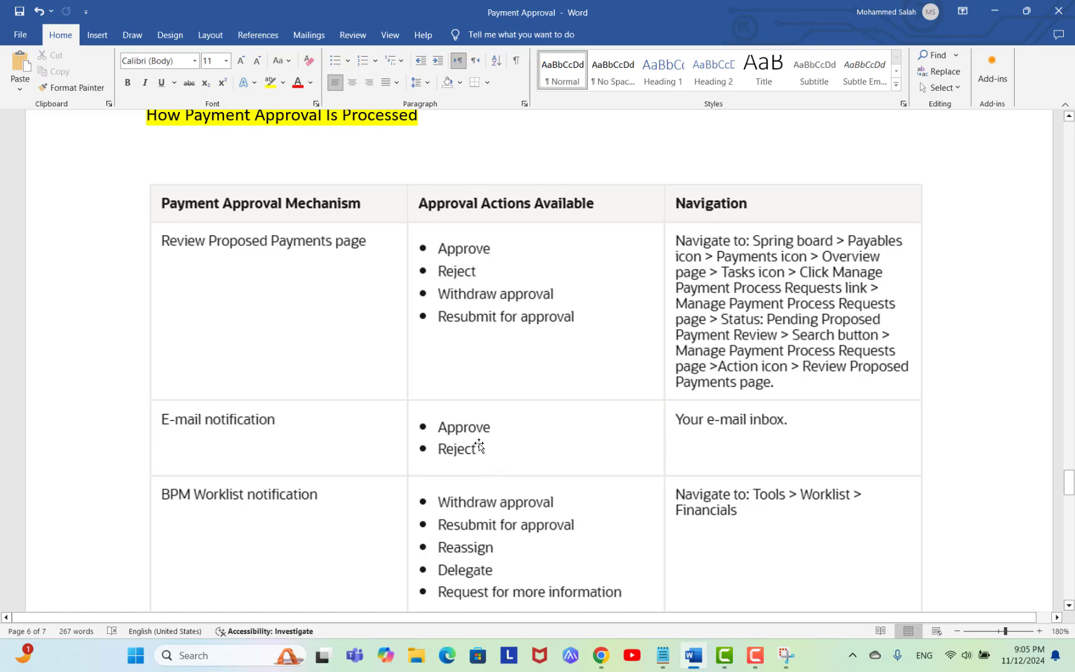
scroll(517, 449, "down", 3)
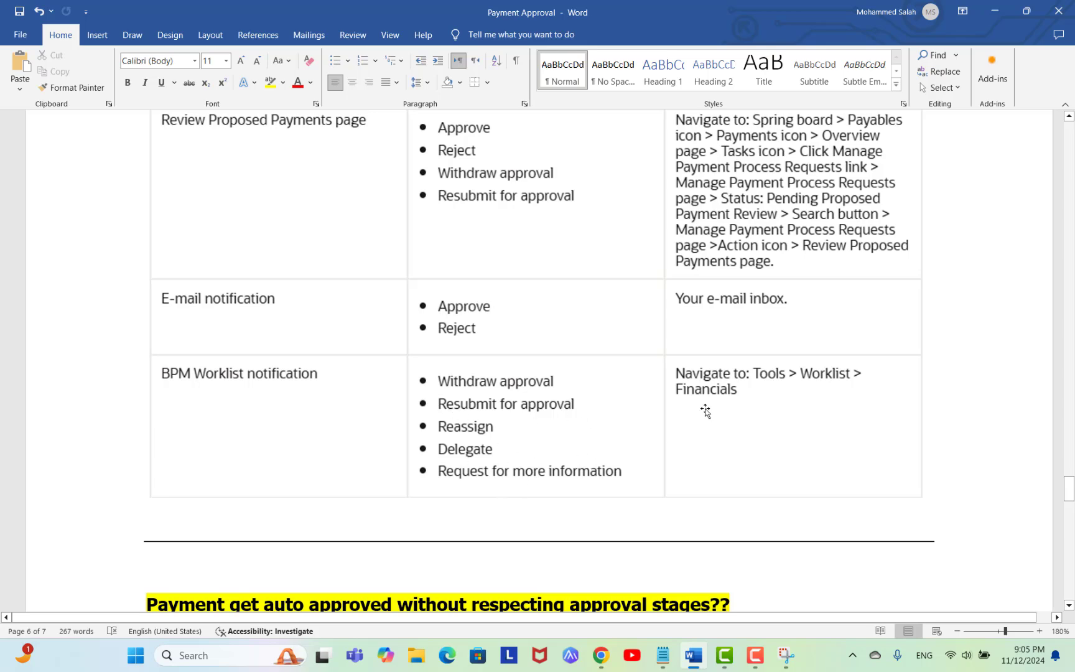
Step: Return to the browser and open the Transaction Console from the Tools section of the navigator
key("alt+Tab")
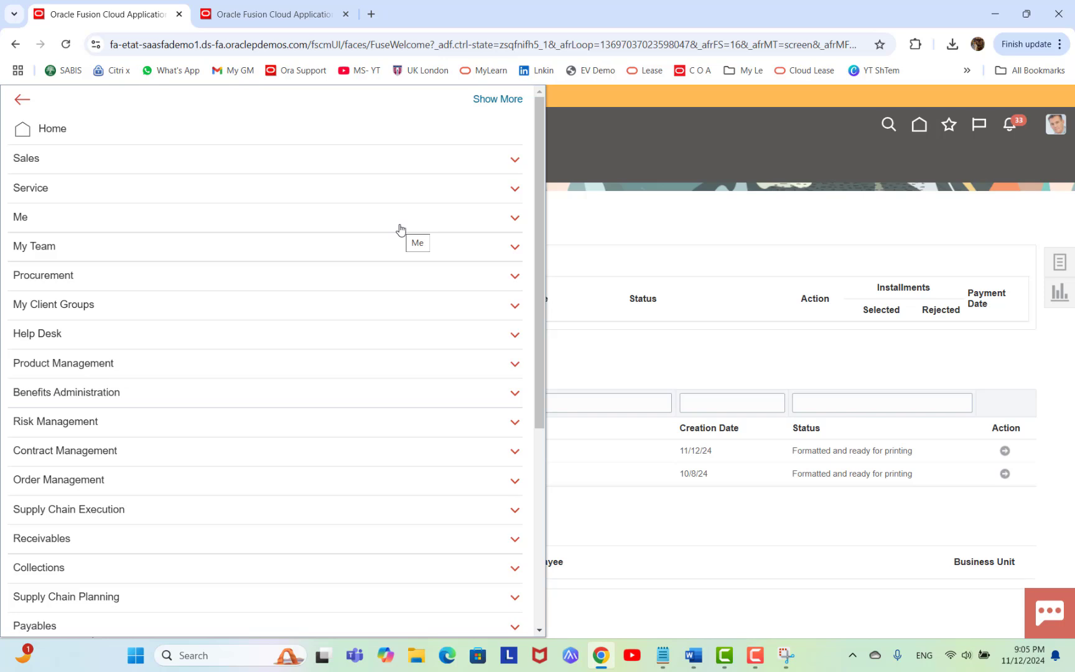
scroll(362, 403, "down", 5)
left_click(12, 514)
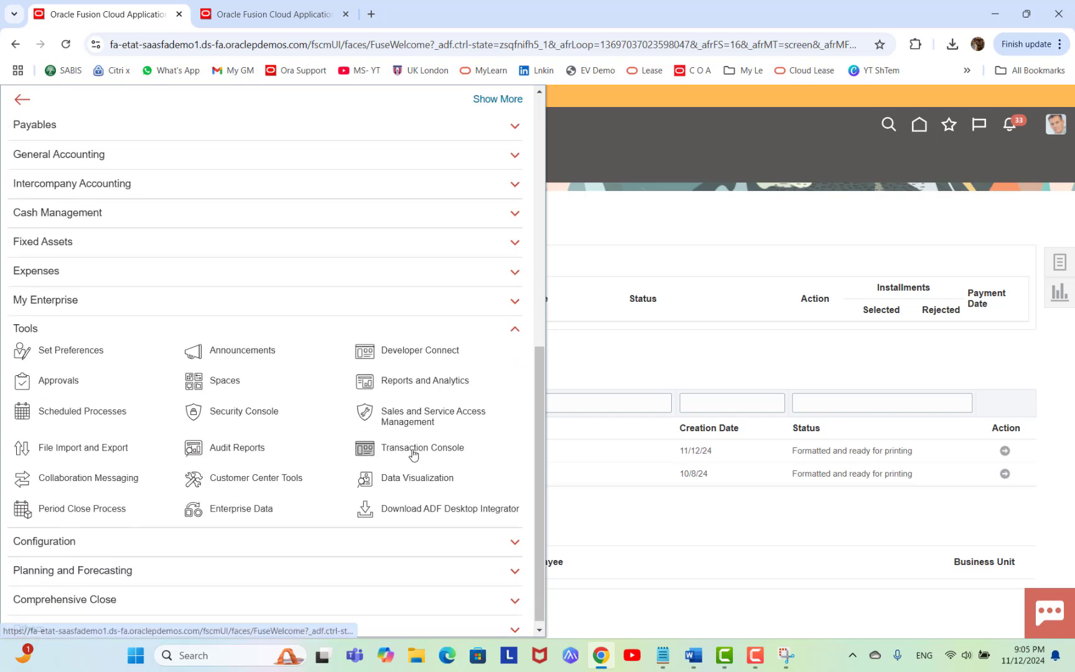
left_click(416, 458)
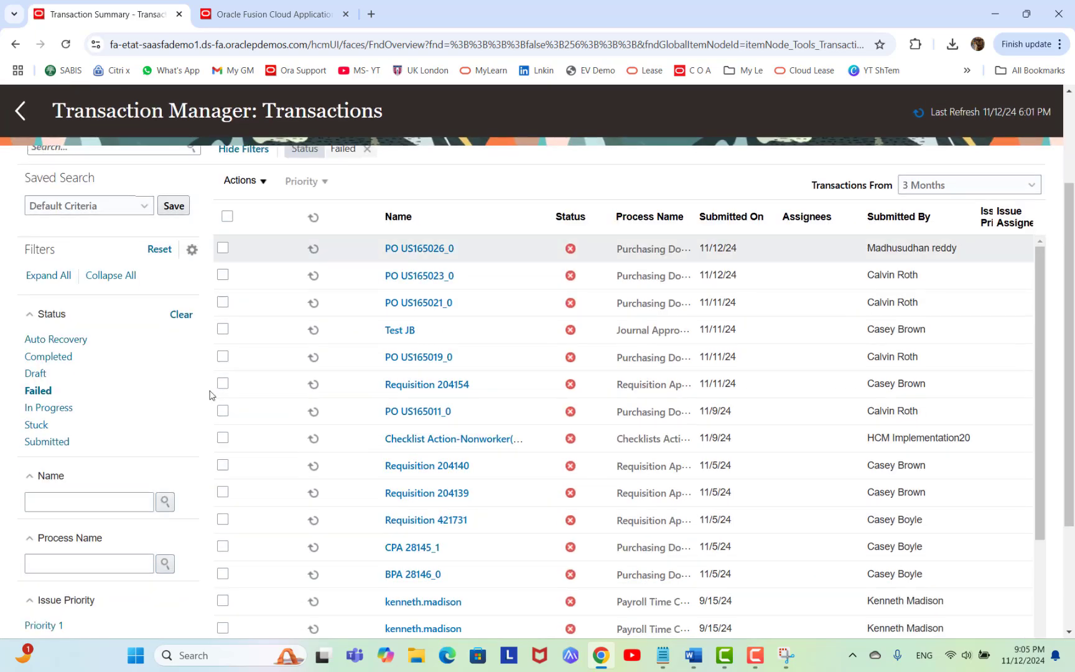
Step: Filter the transactions list by the In Progress, Submitted and Completed statuses in turn
scroll(209, 395, "down", 2)
left_click(55, 284)
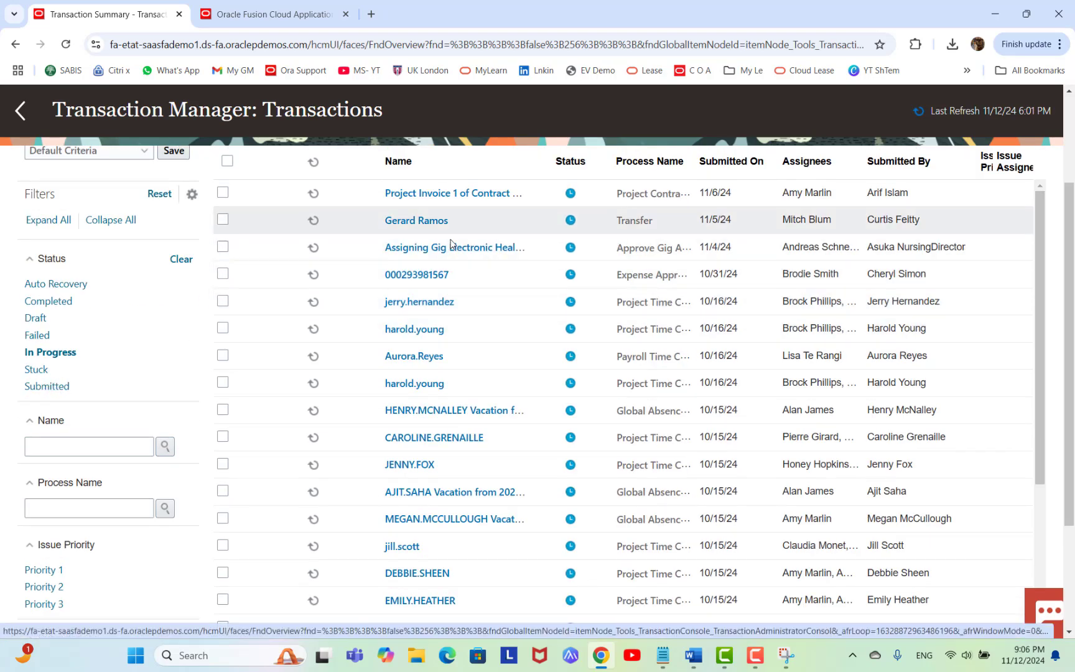
left_click(62, 385)
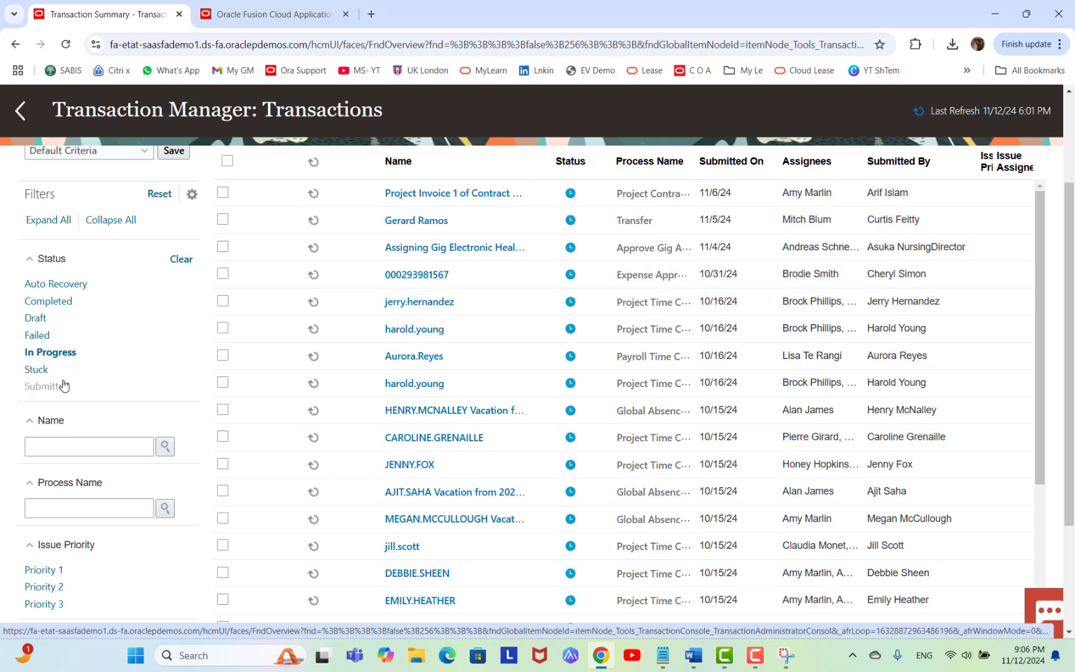
left_click(62, 302)
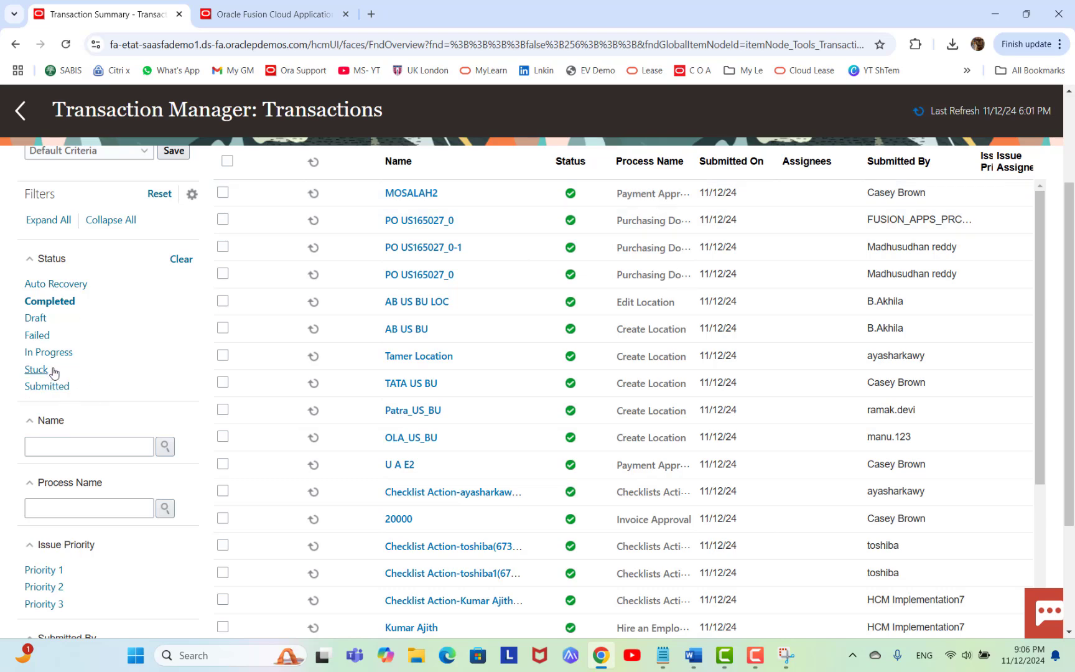
scroll(100, 435, "up", 2)
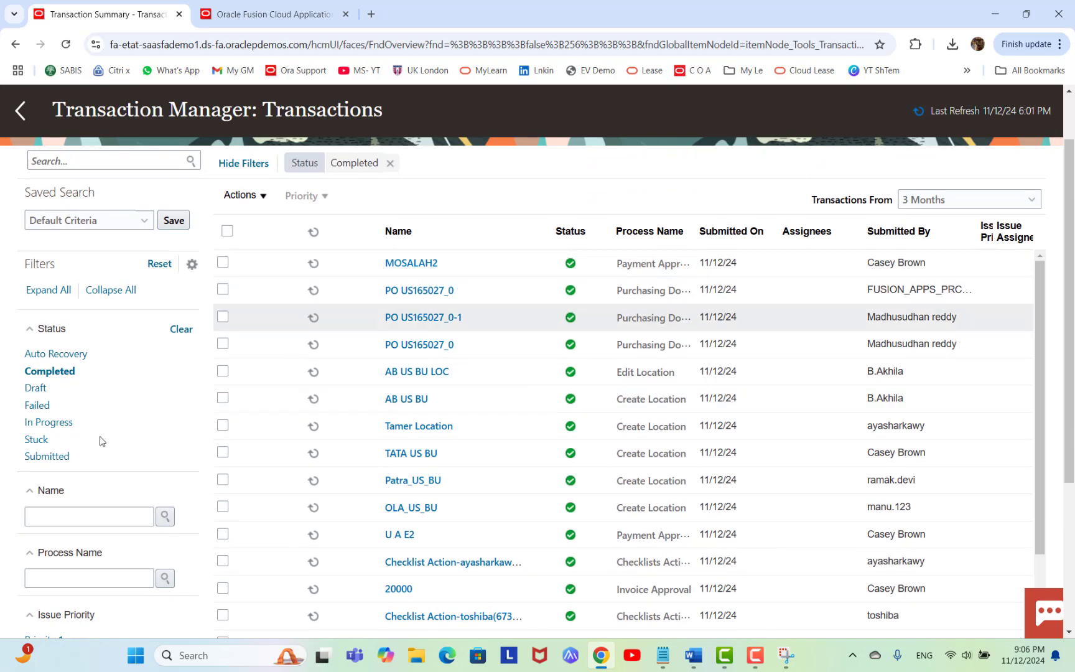
Step: Review the approval history of the MOSALAH2 payment approval transaction, then go back and filter by In Progress
left_click(390, 263)
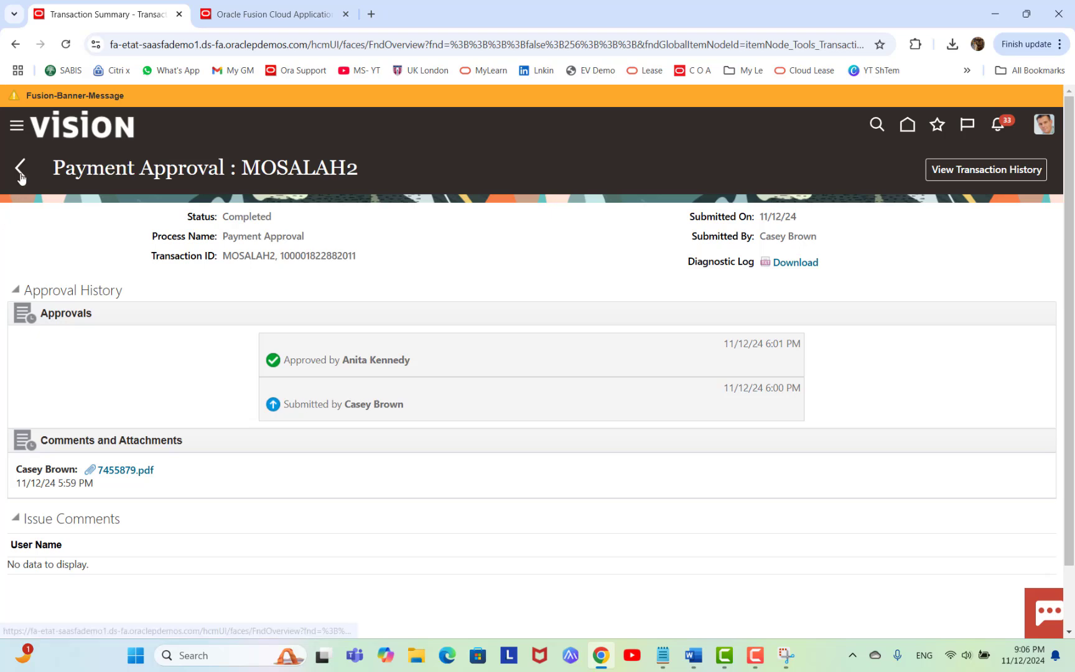
left_click(19, 168)
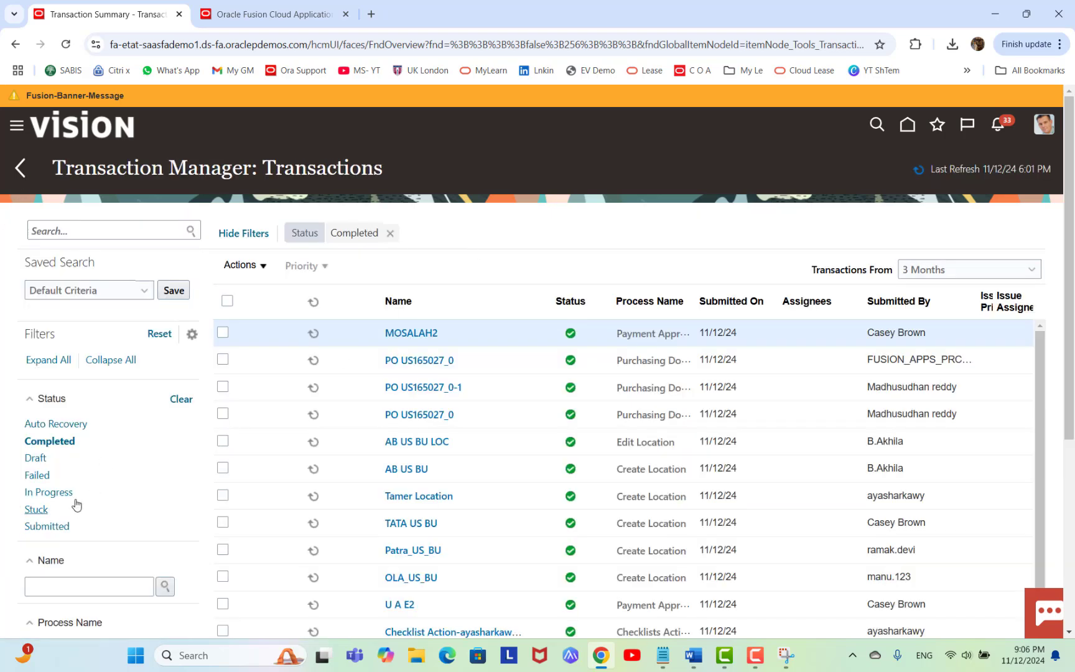
left_click(58, 494)
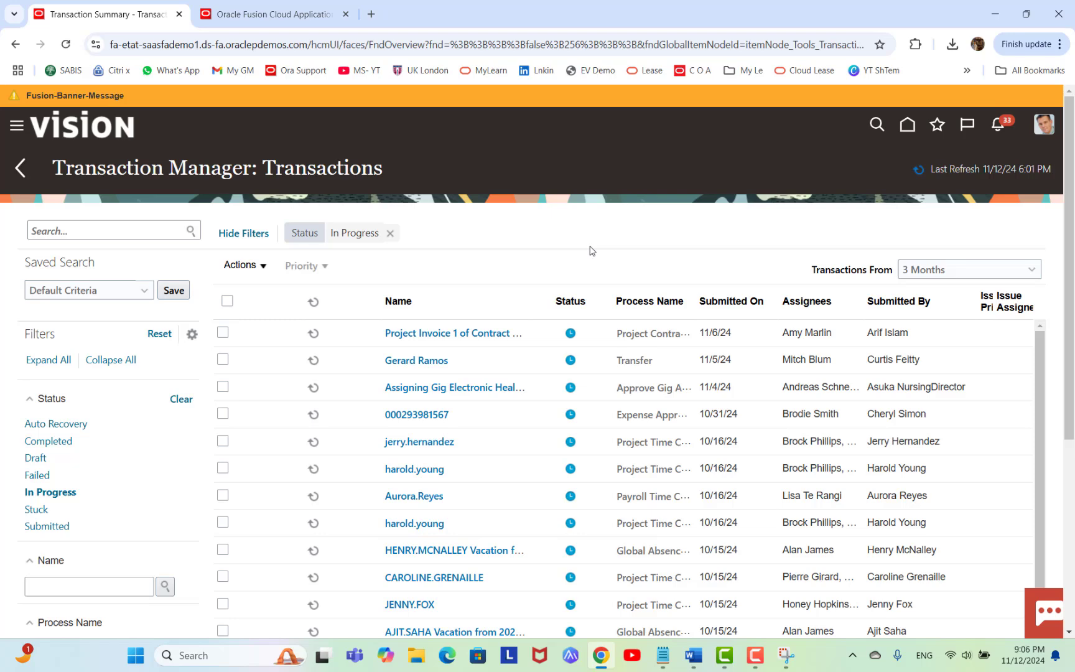
key("alt+Tab")
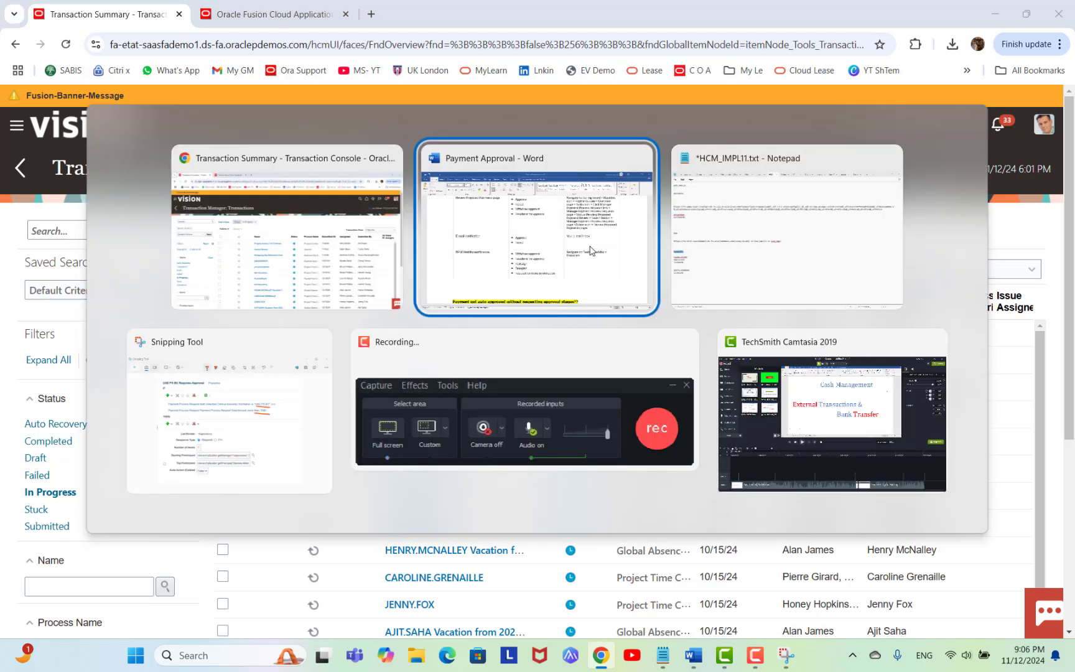
scroll(398, 364, "up", 1)
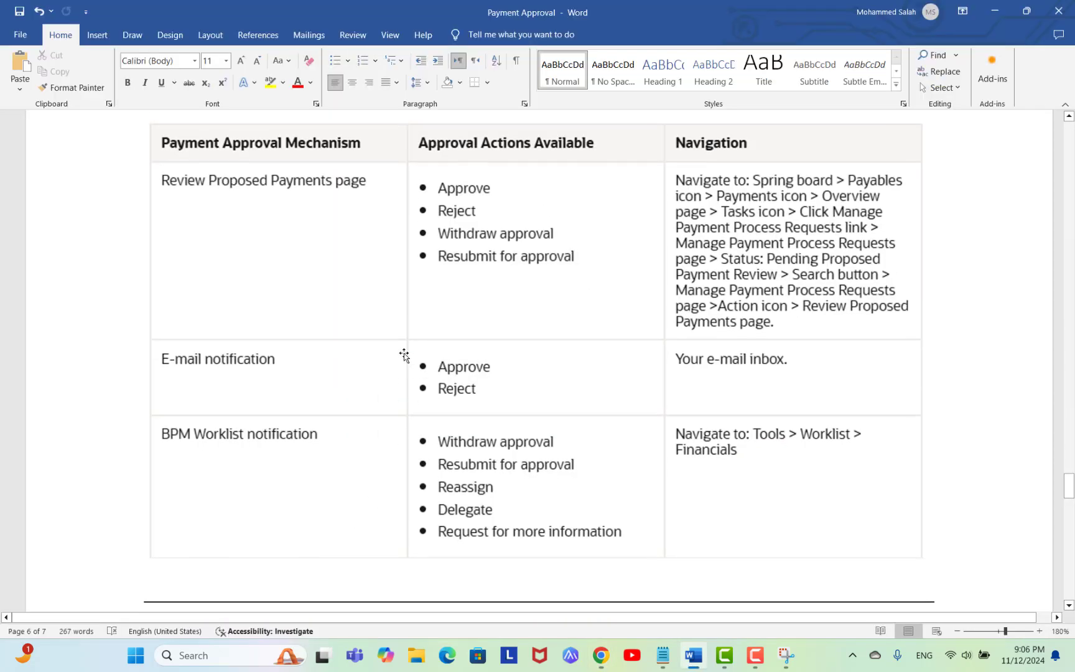
key("alt+Tab")
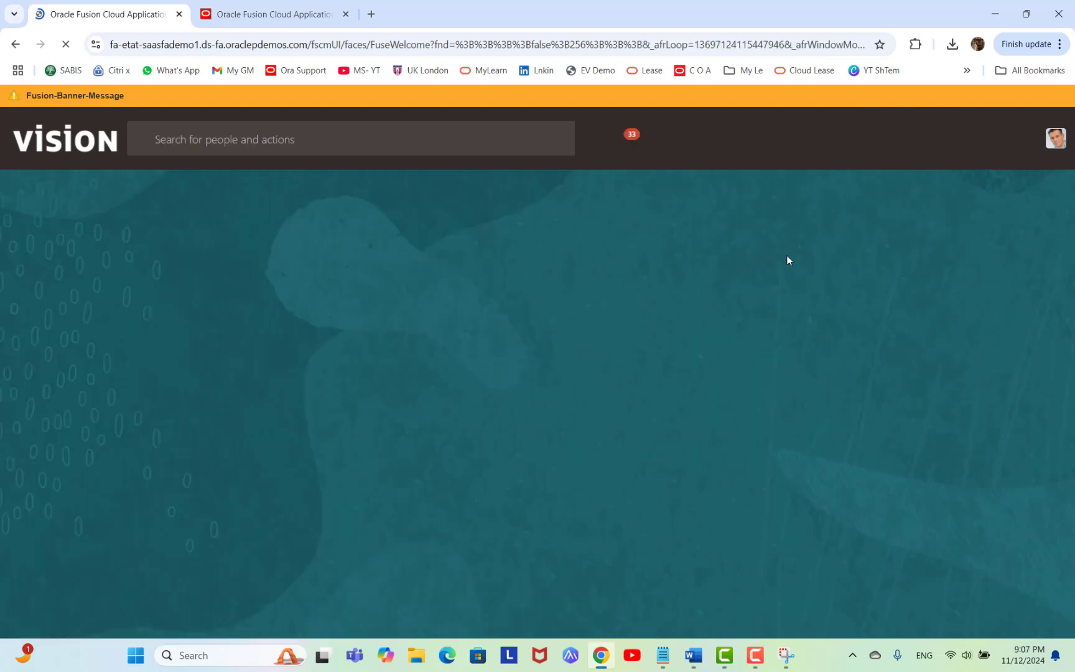
key("alt+Tab")
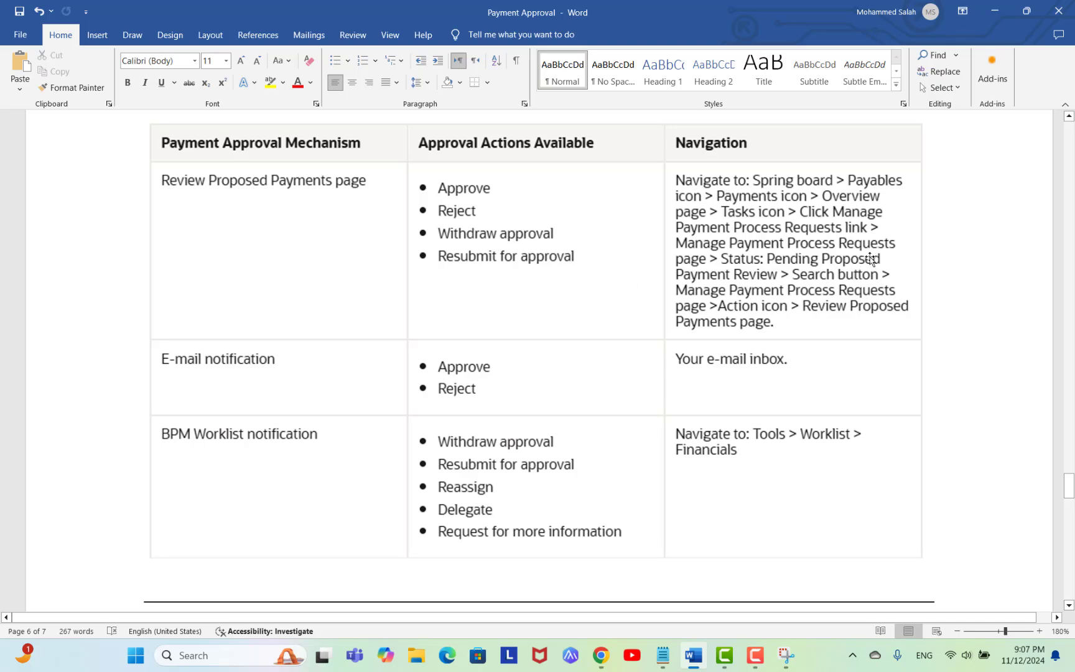
key("alt+Tab")
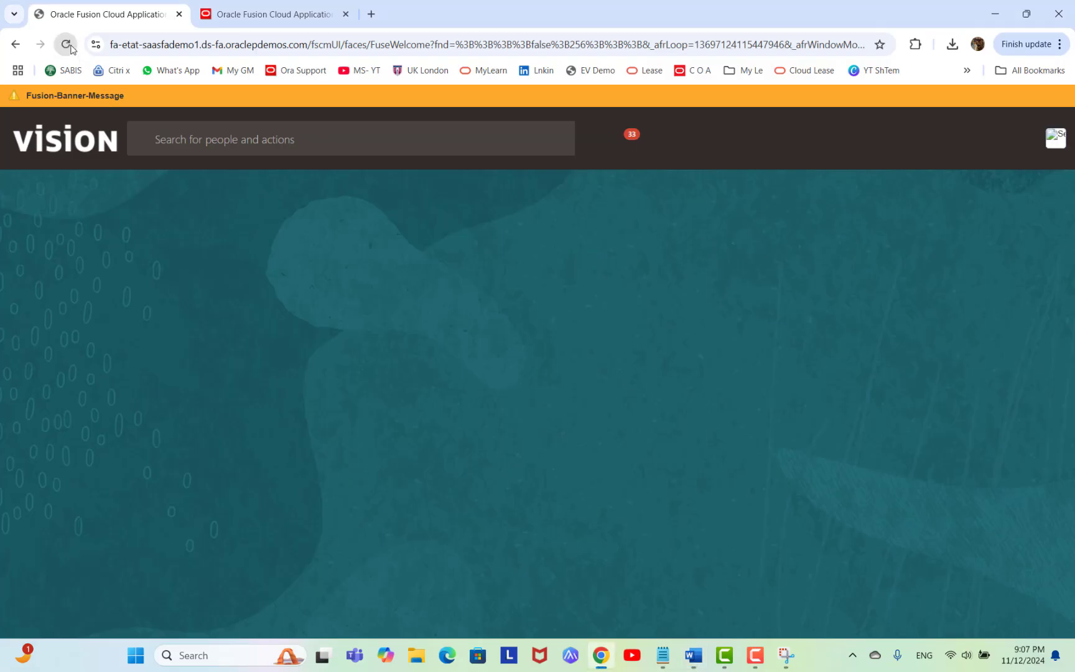
key("alt+Tab")
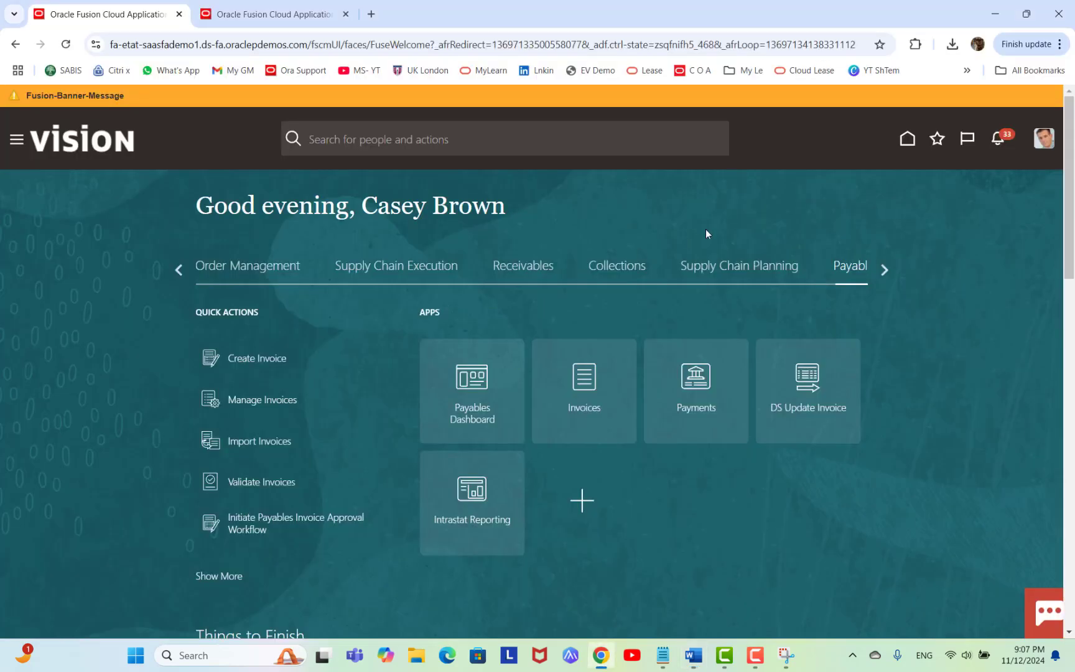
Step: Open Manage Payment Process Requests from the Payments tasks and pick the Pending proposed payment review status
left_click(664, 398)
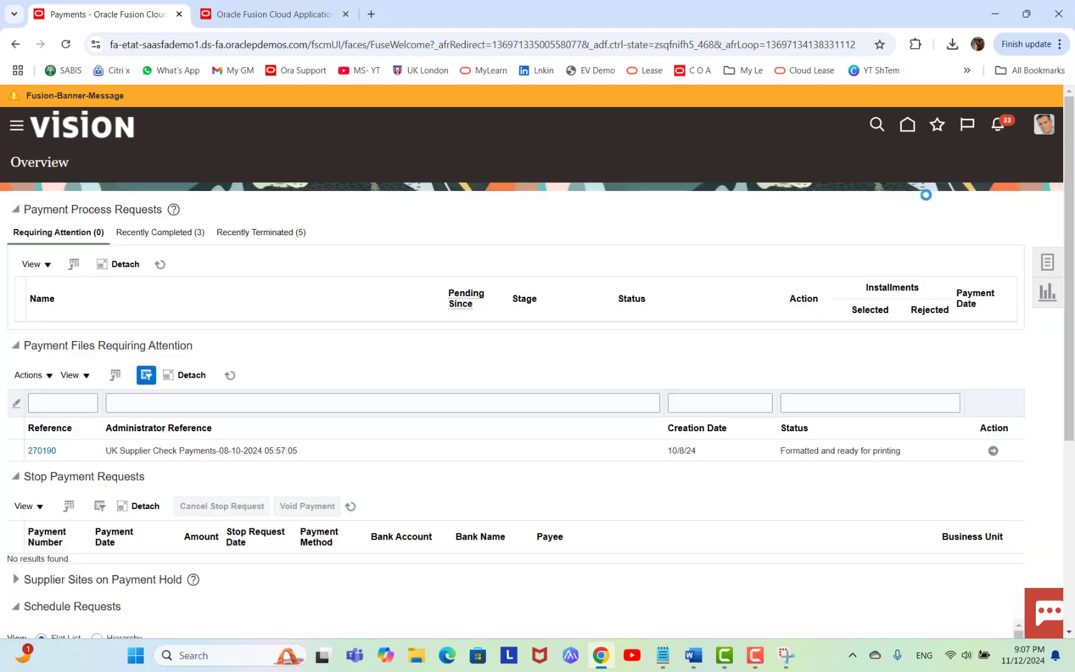
left_click(1046, 261)
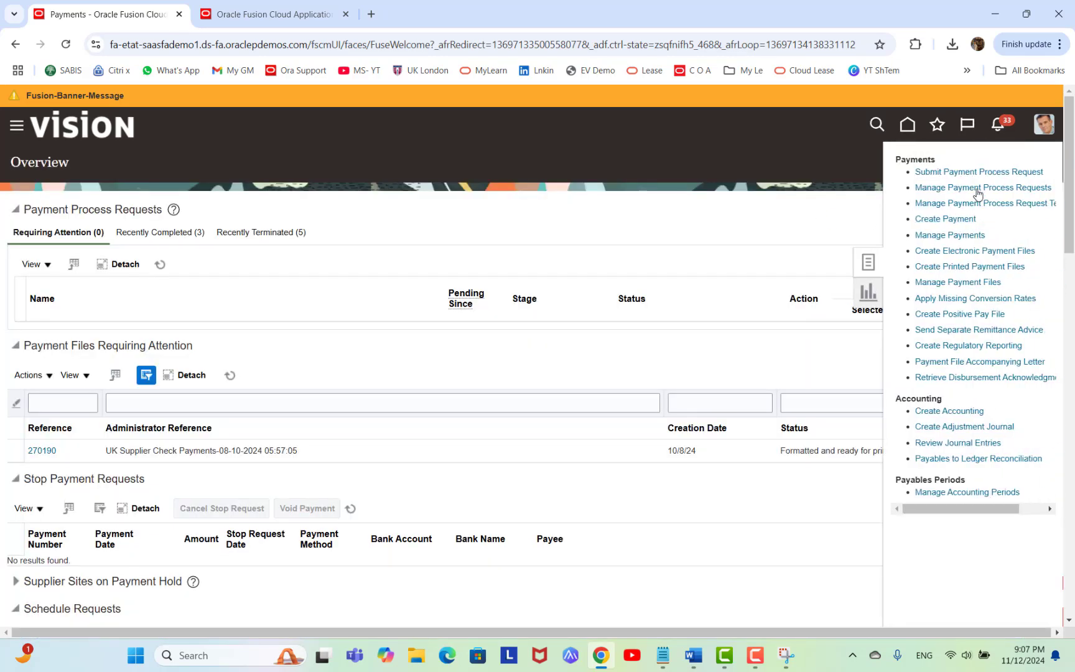
left_click(986, 189)
left_click(304, 303)
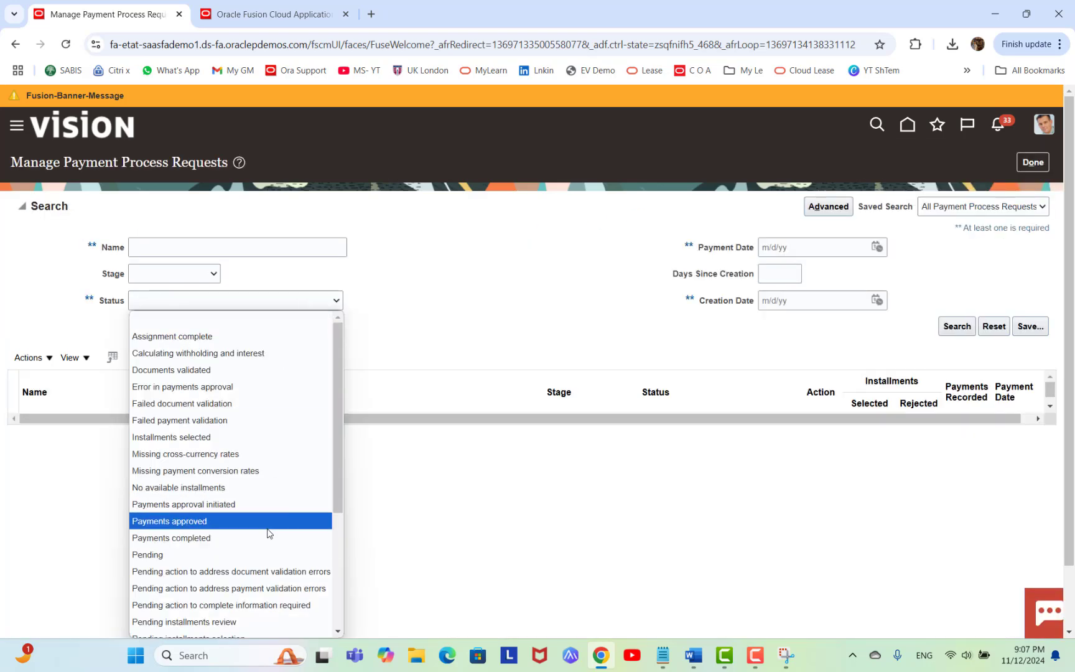
scroll(268, 533, "down", 3)
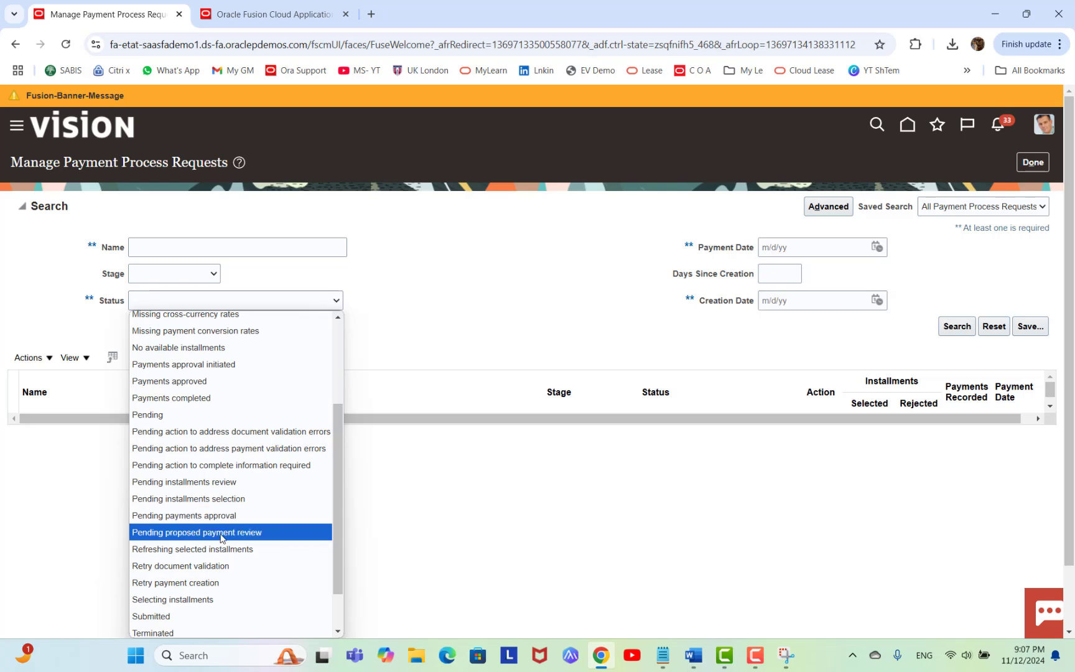
left_click(222, 536)
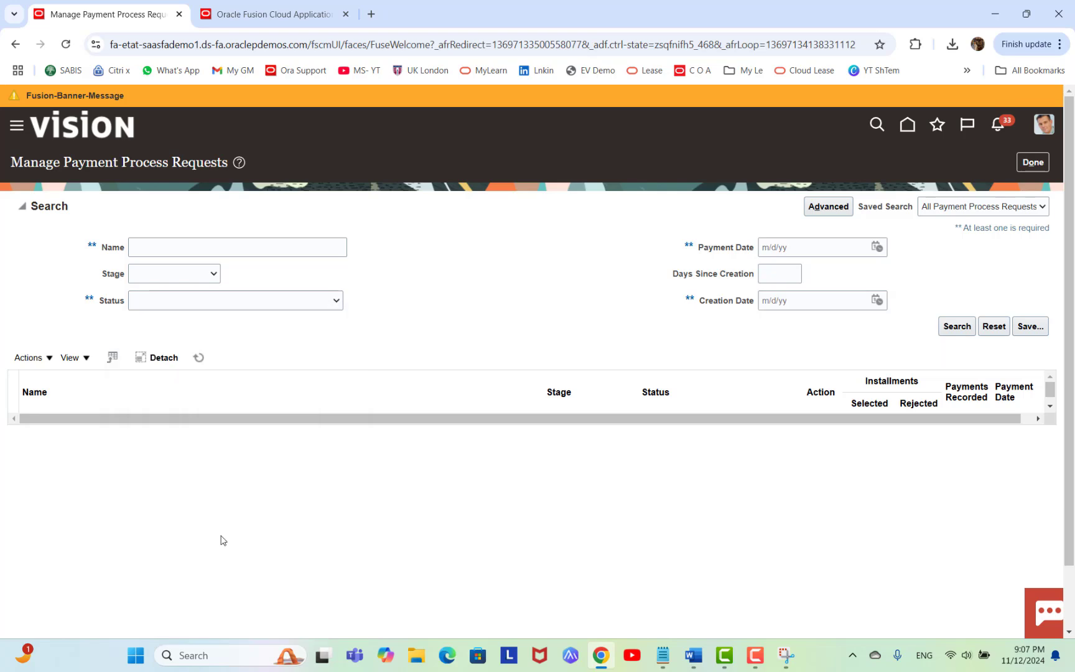
Step: Switch to the Word document and read the auto-approval and approval history troubleshooting notes
key("alt+Tab")
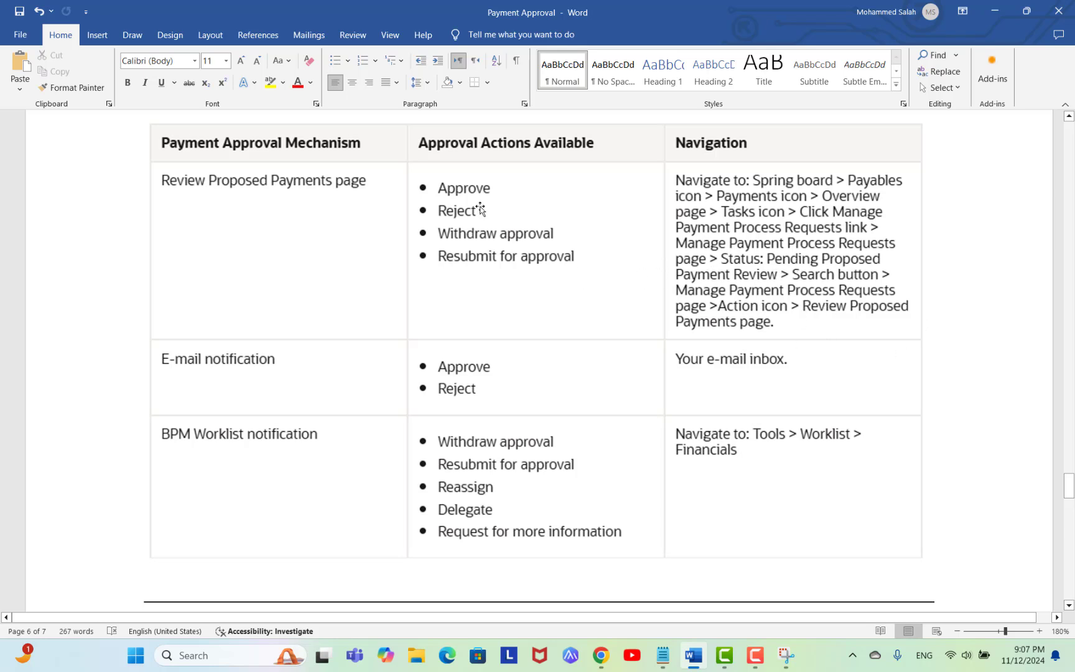
scroll(970, 278, "down", 6)
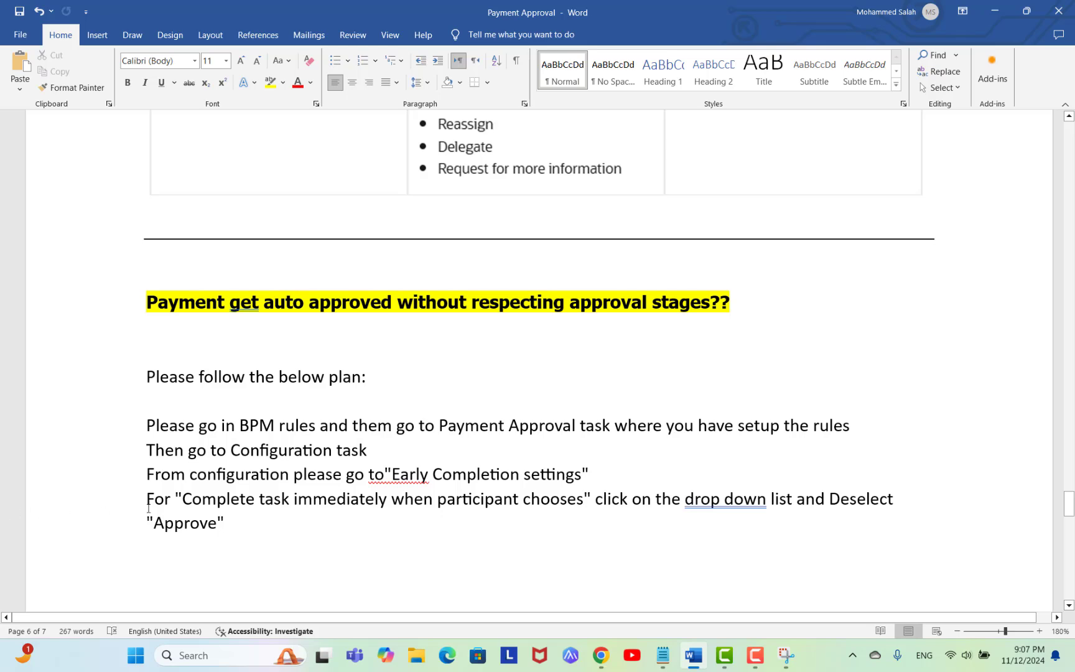
scroll(818, 333, "down", 5)
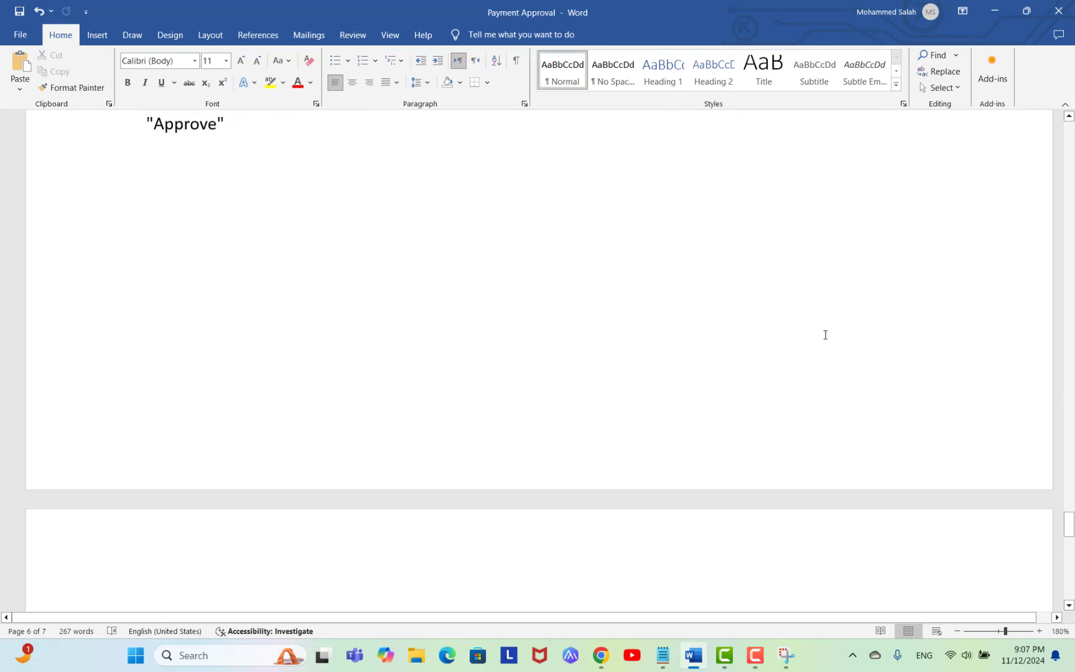
scroll(825, 335, "down", 3)
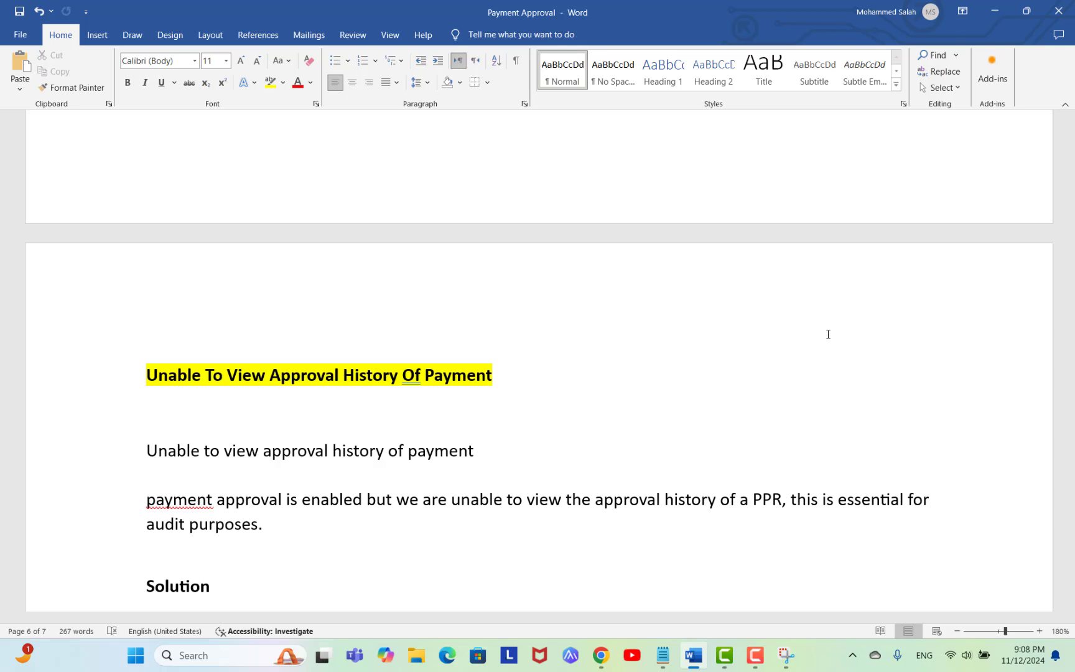
scroll(828, 334, "down", 3)
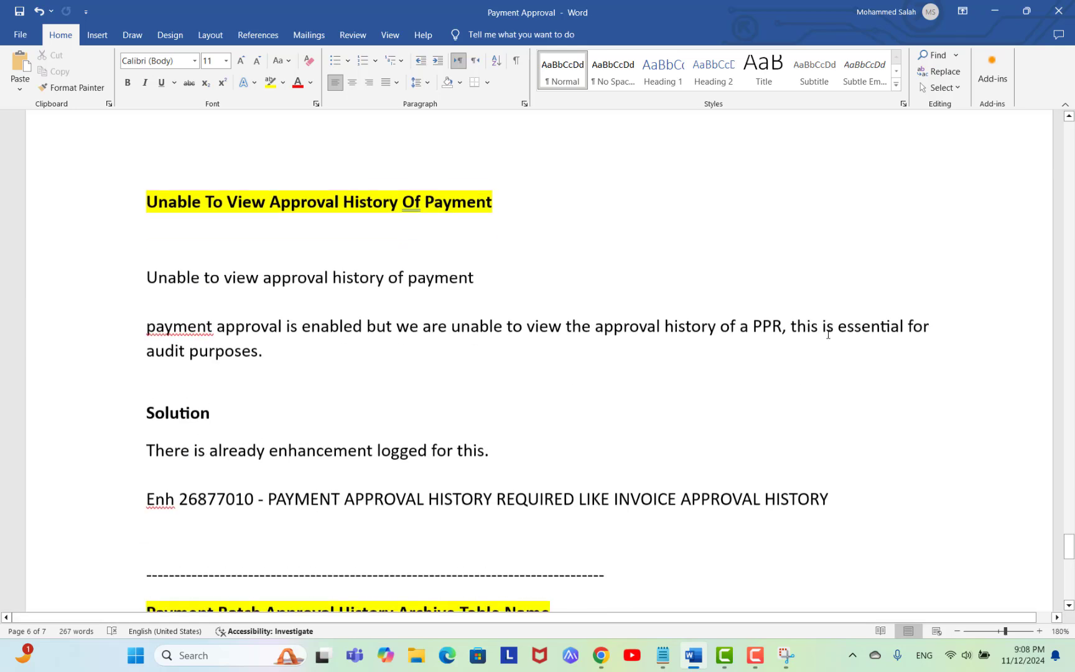
scroll(420, 379, "down", 2)
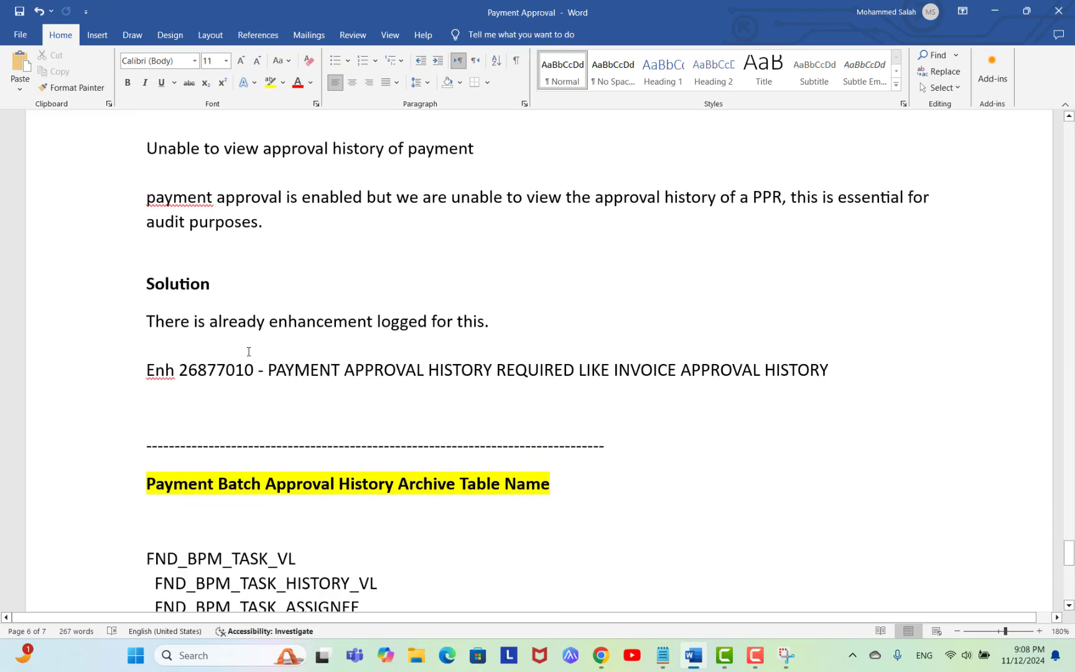
scroll(248, 392, "up", 1)
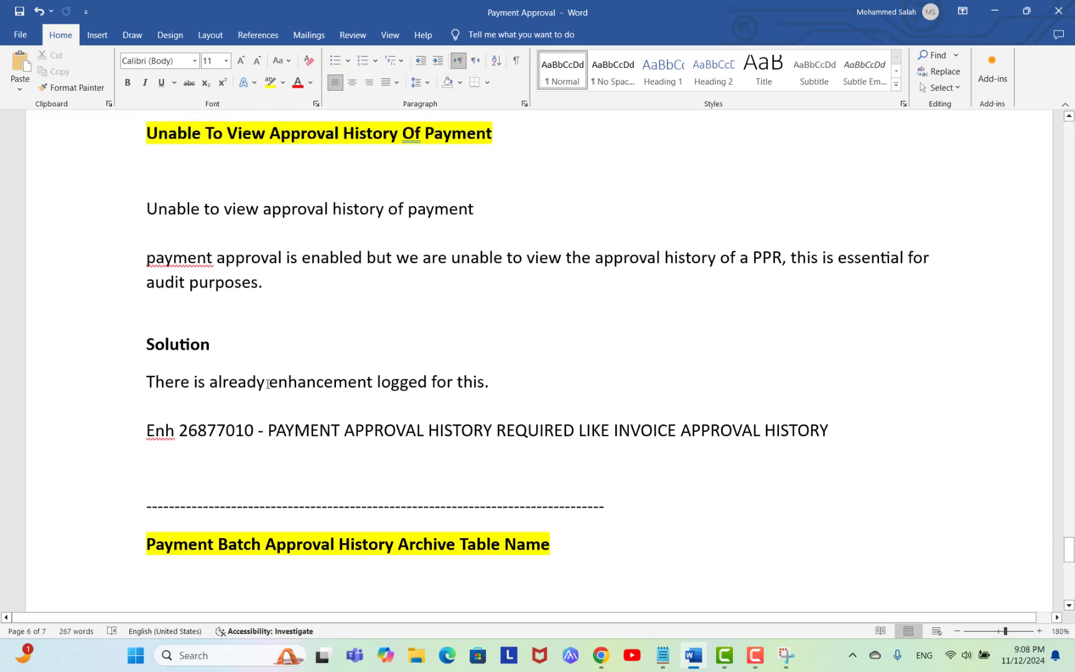
Step: Highlight the enhancement note and the list of FND_BPM_TASK archive table names while reading them
left_click_drag(267, 384, 482, 383)
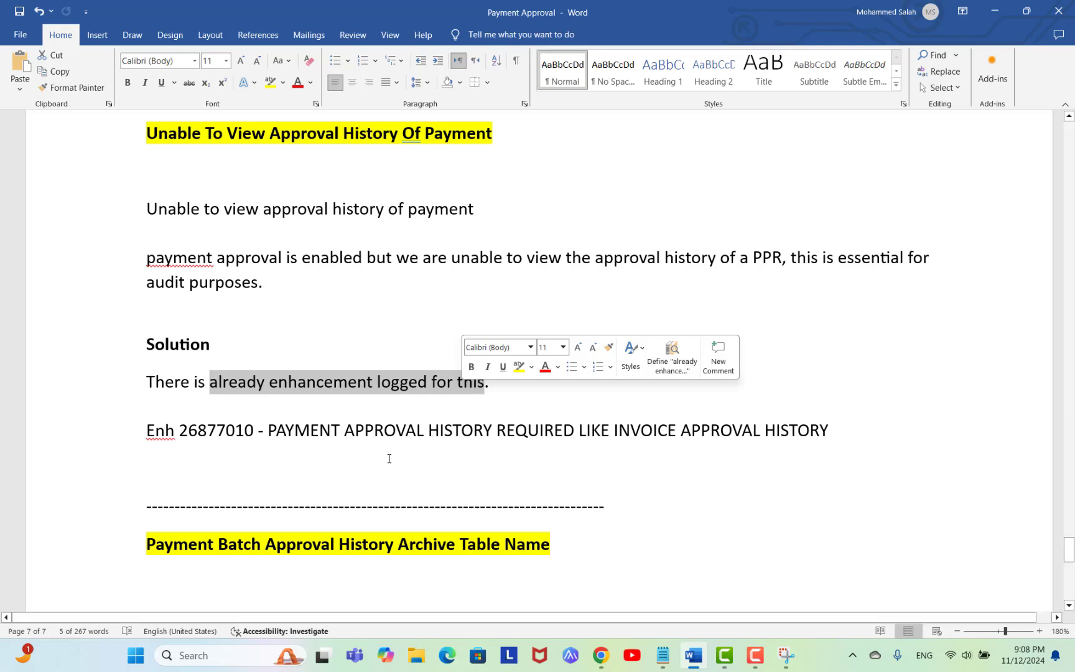
scroll(669, 444, "down", 3)
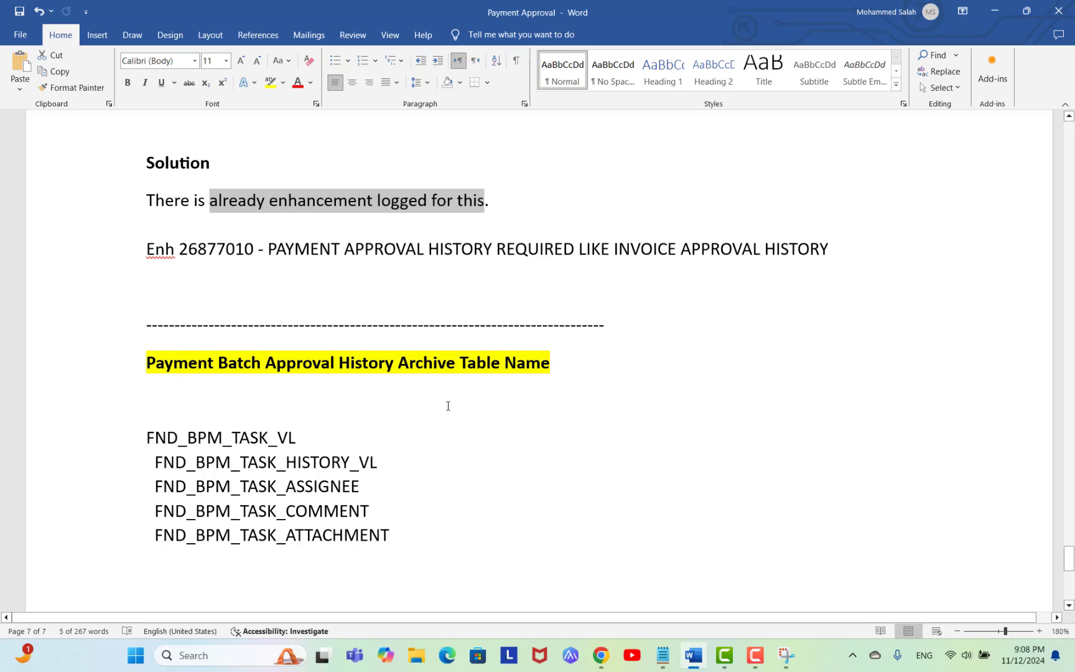
left_click_drag(146, 439, 381, 536)
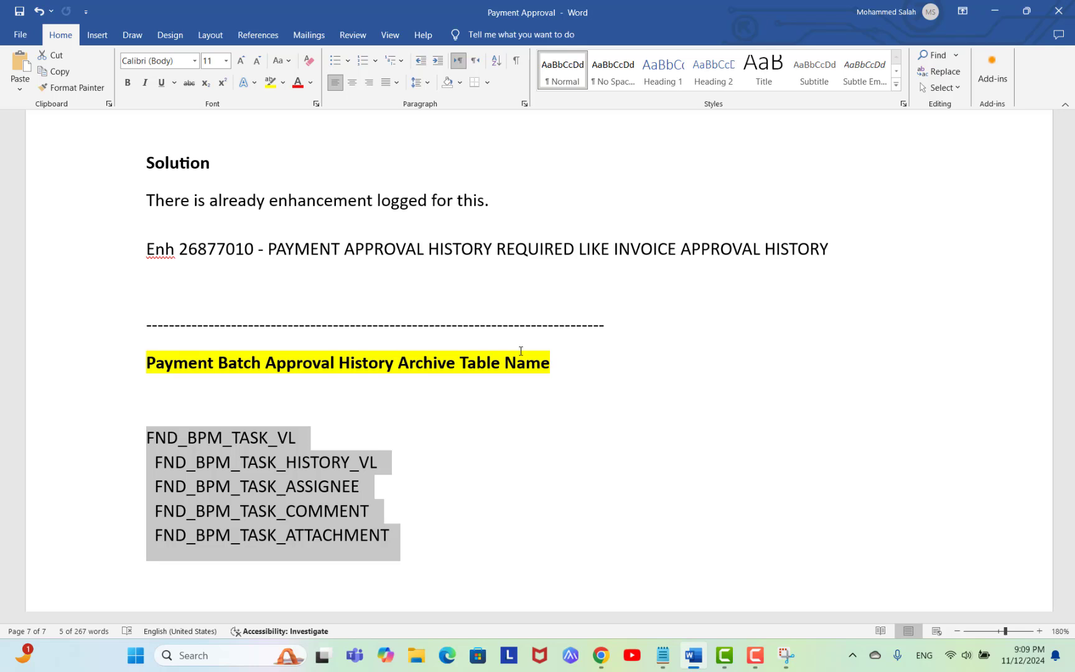
left_click(277, 463)
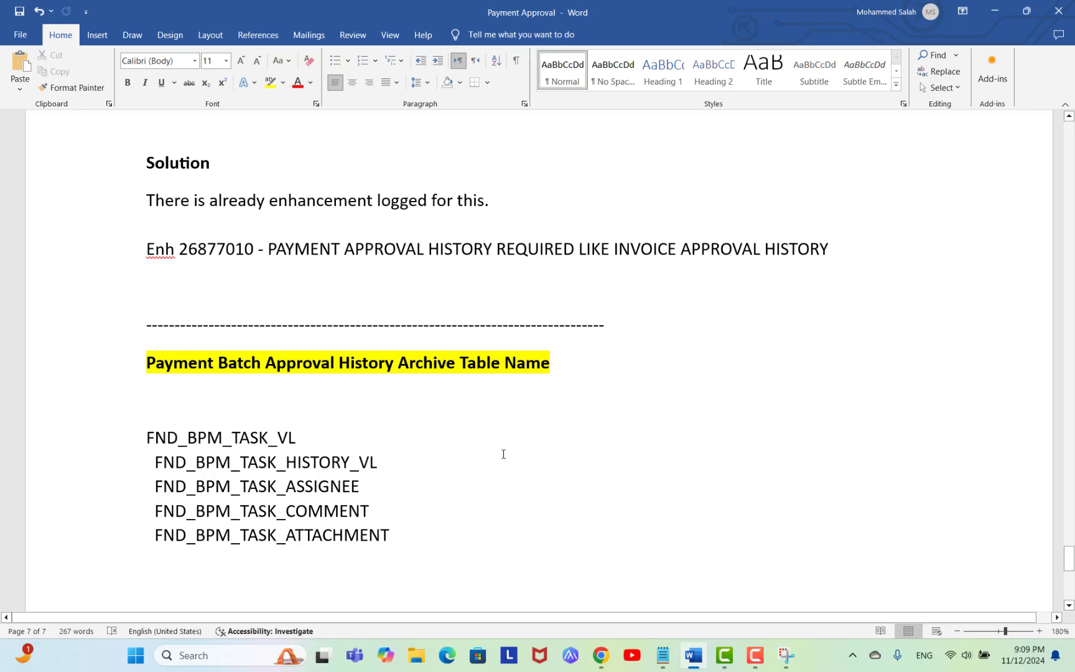
Step: Highlight INVOICE APPROVAL HISTORY in the enhancement 26877010 line and review the surrounding notes
scroll(502, 451, "up", 3)
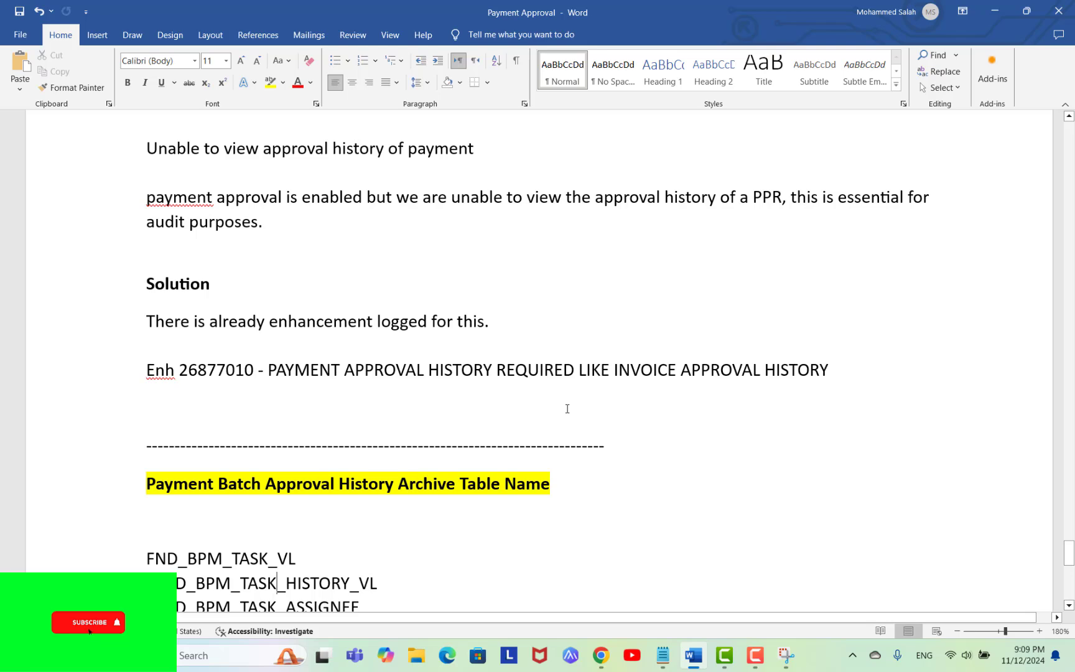
left_click_drag(616, 371, 821, 372)
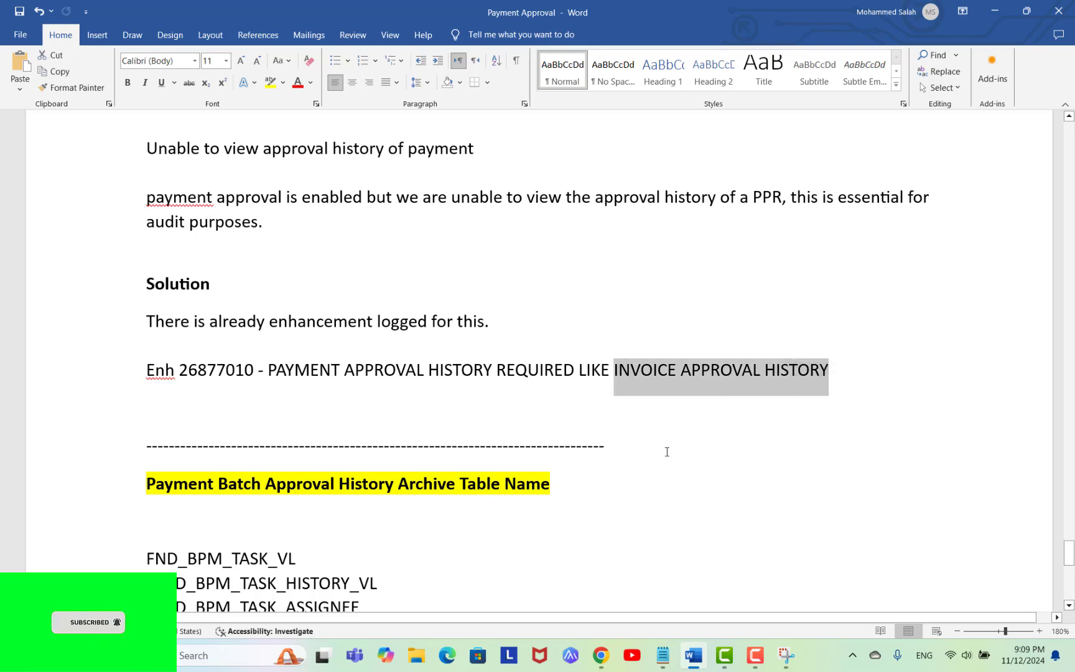
scroll(667, 449, "down", 5)
scroll(667, 451, "up", 4)
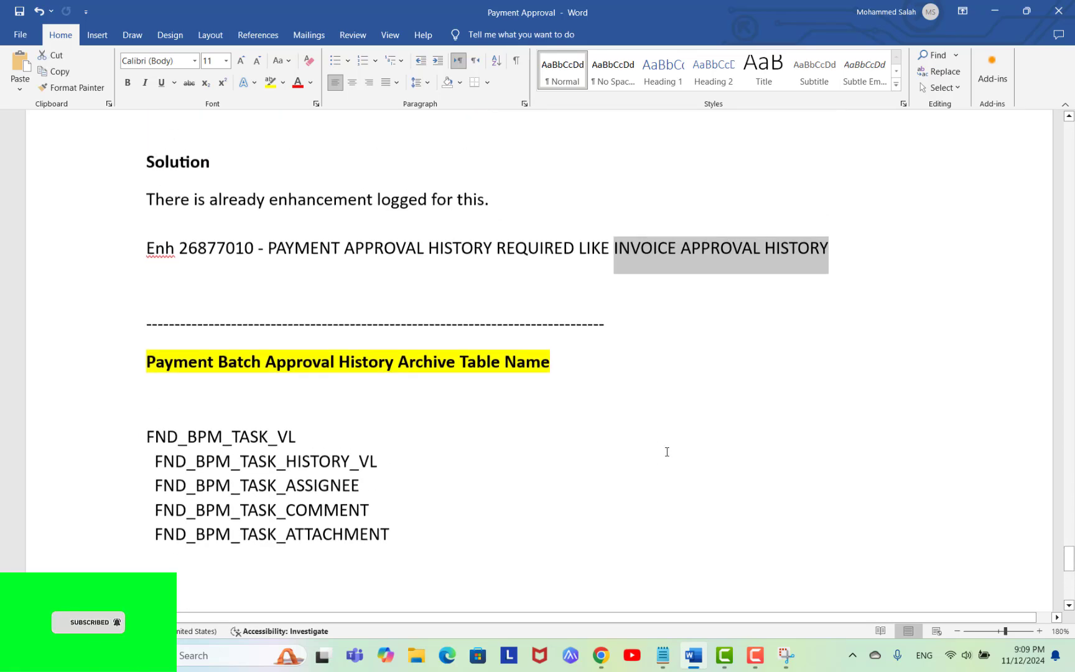
scroll(666, 452, "down", 6)
scroll(667, 451, "up", 5)
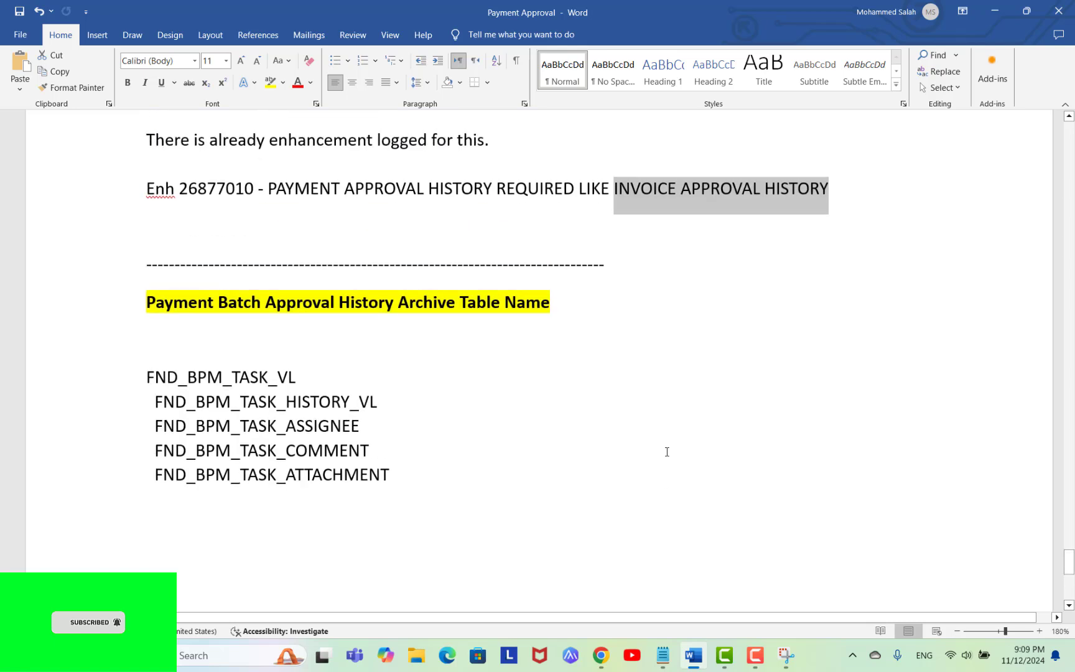